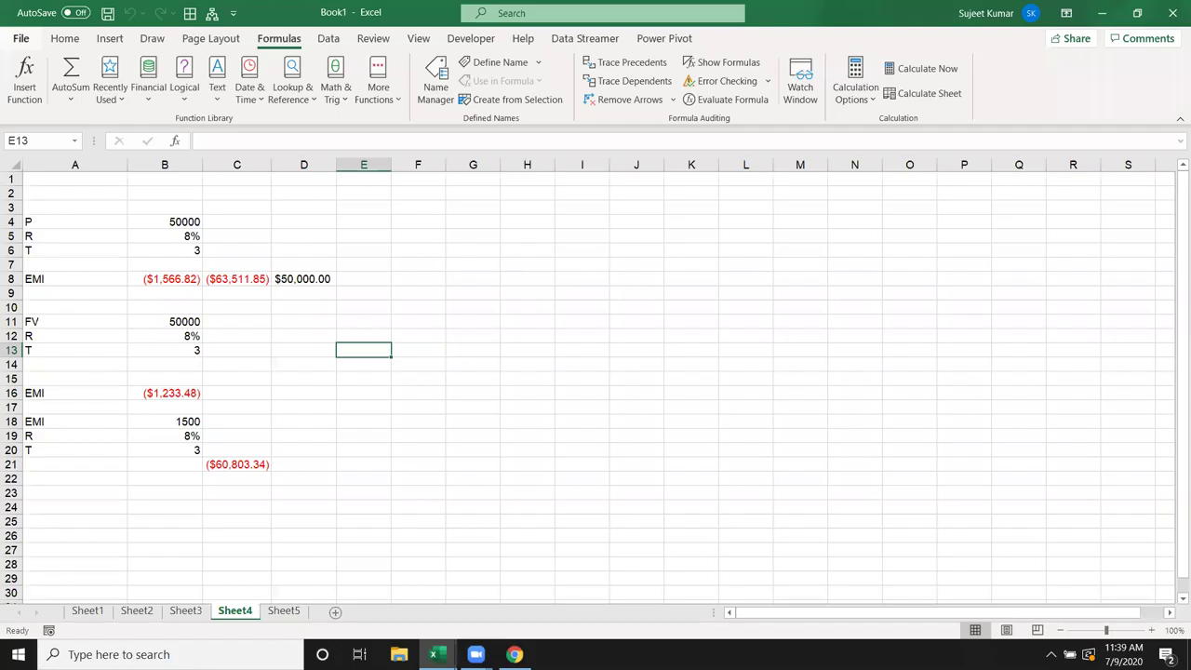
Search Google in Chrome for 'share price list today' and scroll through the stock market results
{"action": "key", "text": "alt+f"}
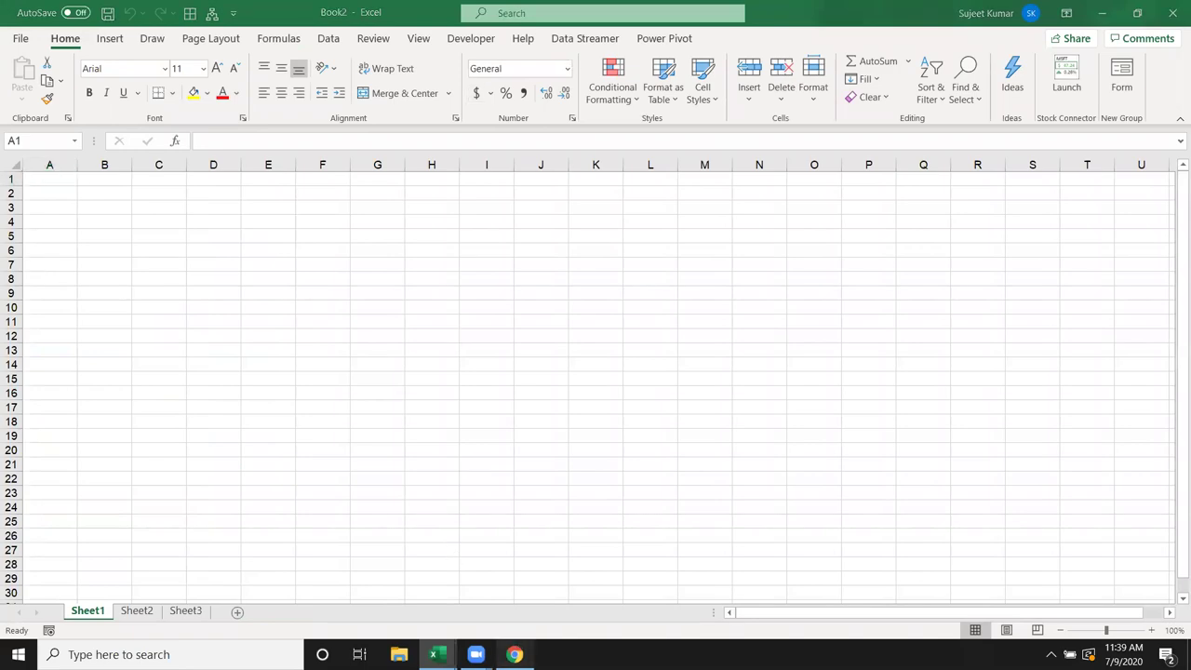
{"action": "left_click", "coordinate": [514, 654]}
{"action": "left_click", "coordinate": [493, 307]}
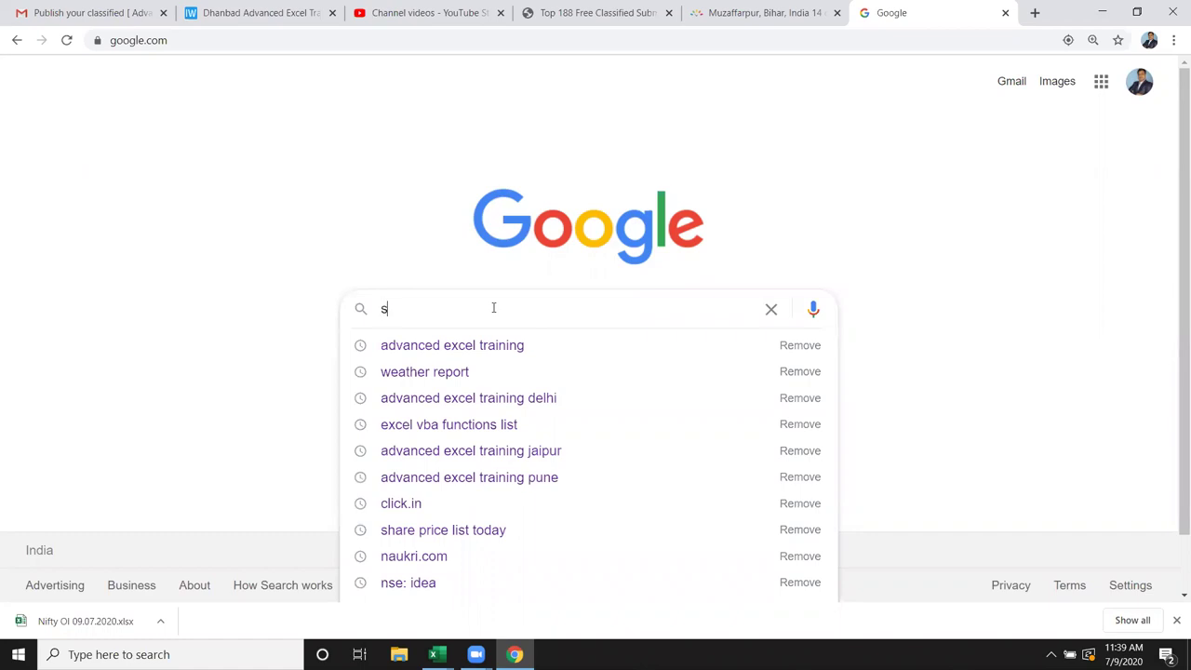
{"action": "type", "text": "har"}
{"action": "key", "text": "Down"}
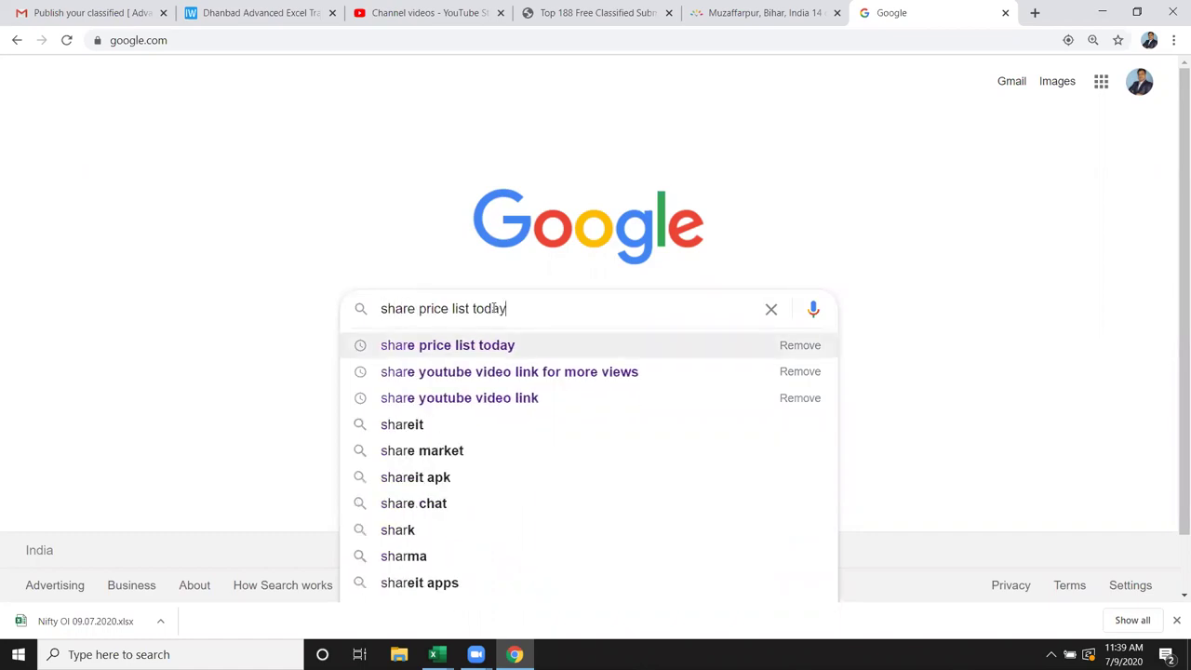
{"action": "key", "text": "Return"}
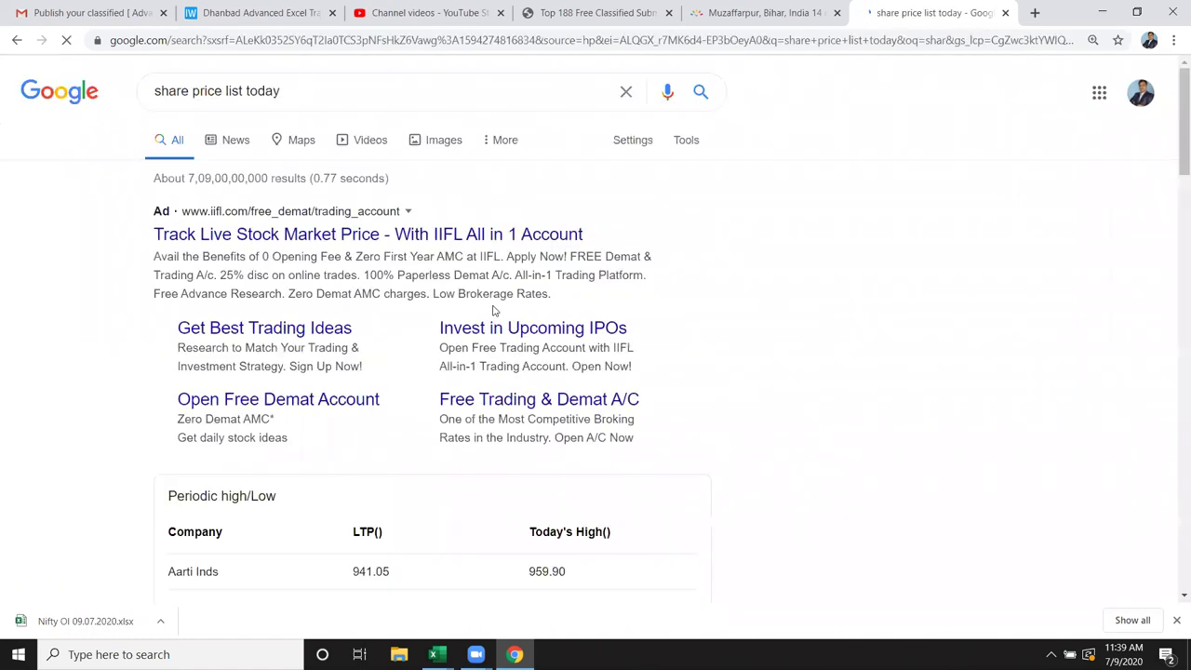
{"action": "scroll", "coordinate": [600, 318], "scroll_direction": "down", "scroll_amount": 3}
{"action": "scroll", "coordinate": [610, 320], "scroll_direction": "down", "scroll_amount": 2}
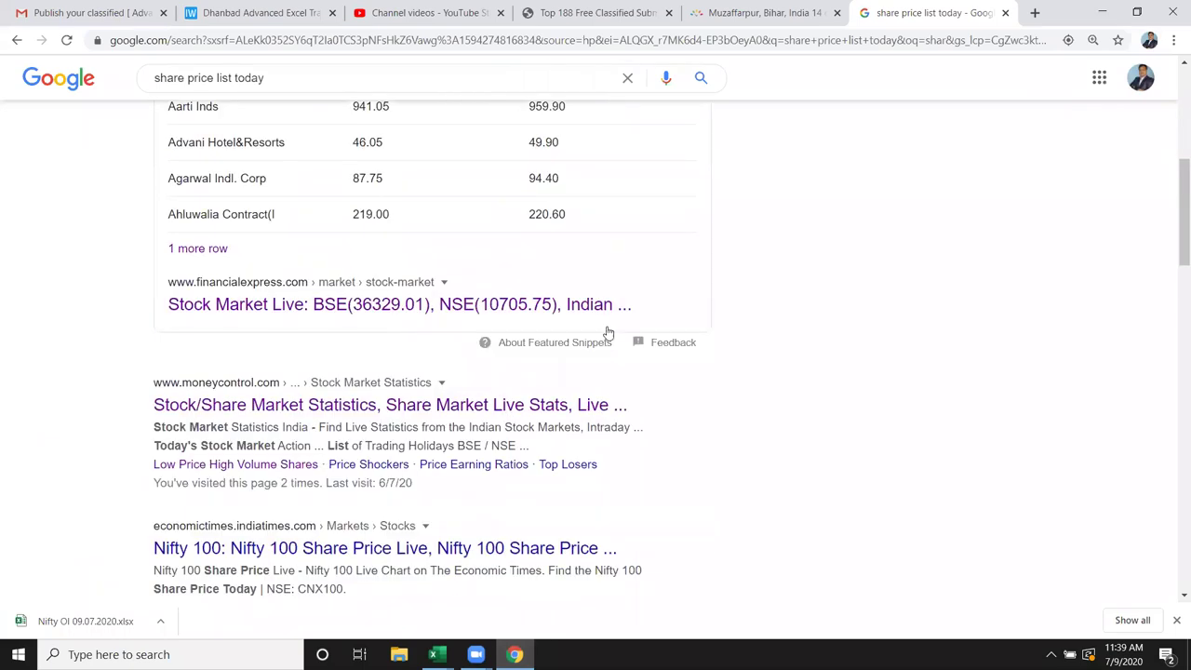
{"action": "scroll", "coordinate": [398, 200], "scroll_direction": "down", "scroll_amount": 1}
{"action": "scroll", "coordinate": [253, 158], "scroll_direction": "down", "scroll_amount": 2}
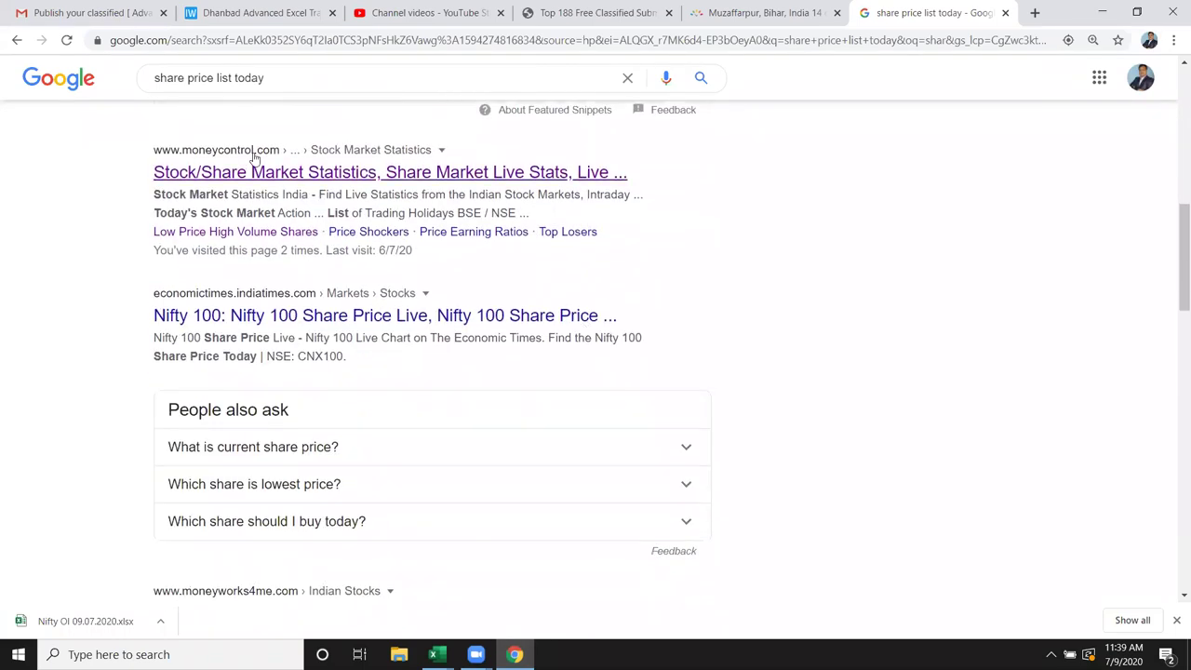
{"action": "scroll", "coordinate": [644, 279], "scroll_direction": "down", "scroll_amount": 2}
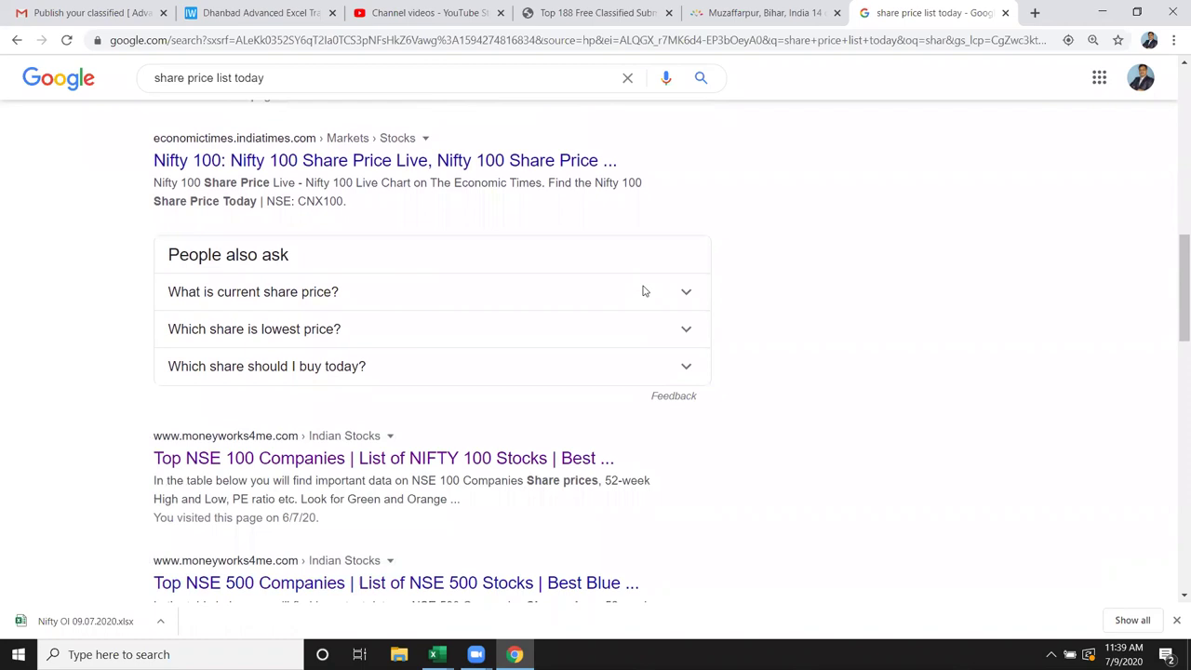
{"action": "scroll", "coordinate": [644, 291], "scroll_direction": "down", "scroll_amount": 2}
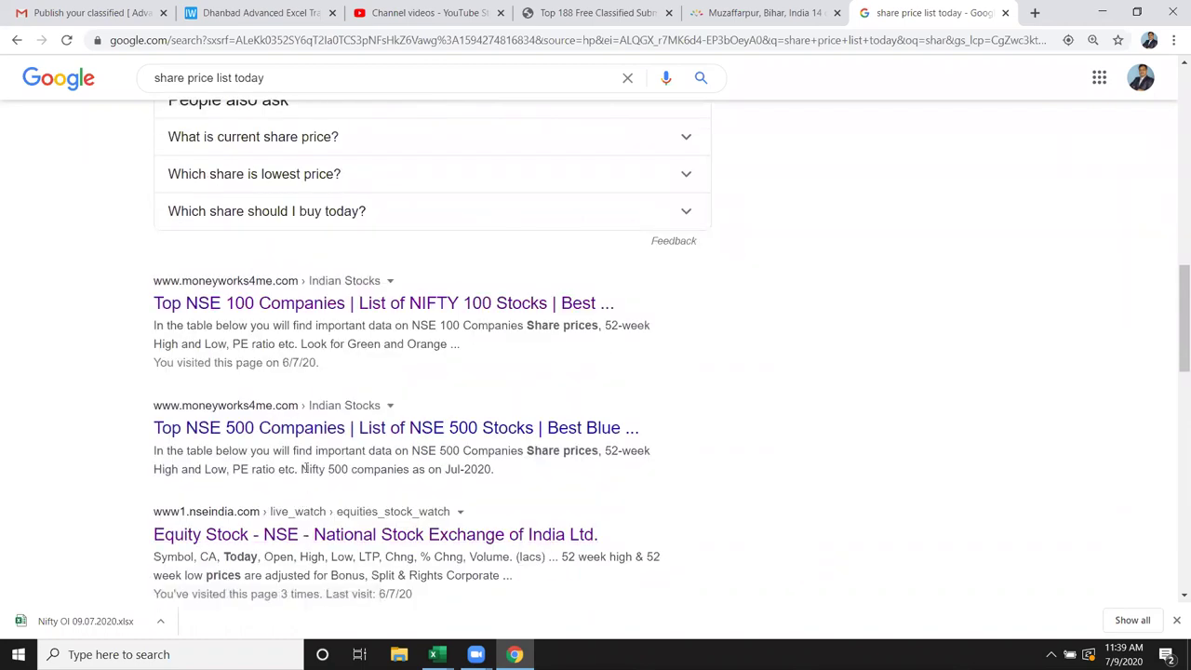
{"action": "scroll", "coordinate": [311, 447], "scroll_direction": "down", "scroll_amount": 4}
{"action": "scroll", "coordinate": [326, 438], "scroll_direction": "down", "scroll_amount": 1}
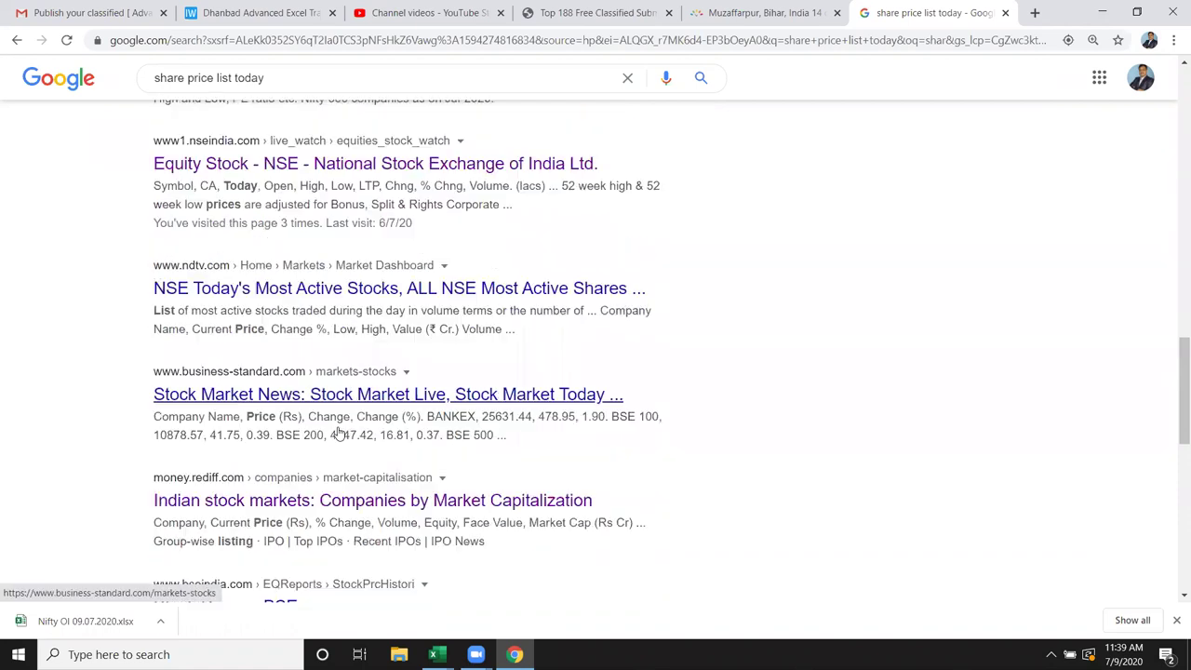
Open the Rediff Money Market Capitalisation Top 100 page, copy its web address, and return to Excel
{"action": "left_click", "coordinate": [416, 491]}
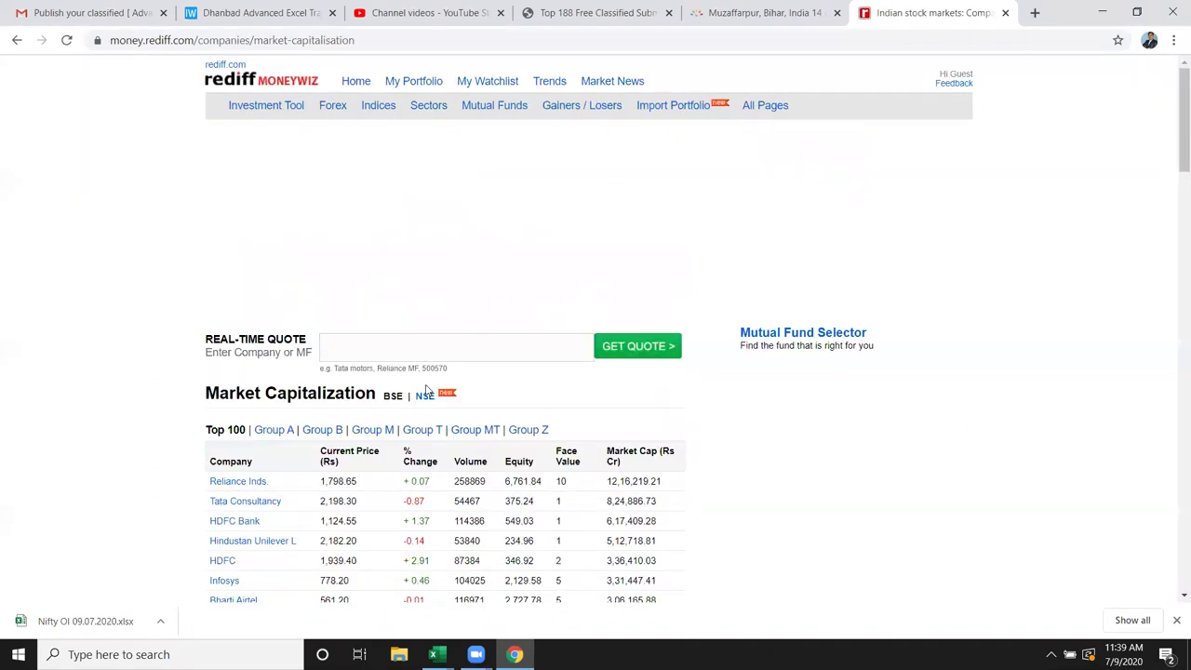
{"action": "scroll", "coordinate": [498, 445], "scroll_direction": "down", "scroll_amount": 2}
{"action": "scroll", "coordinate": [498, 445], "scroll_direction": "down", "scroll_amount": 2}
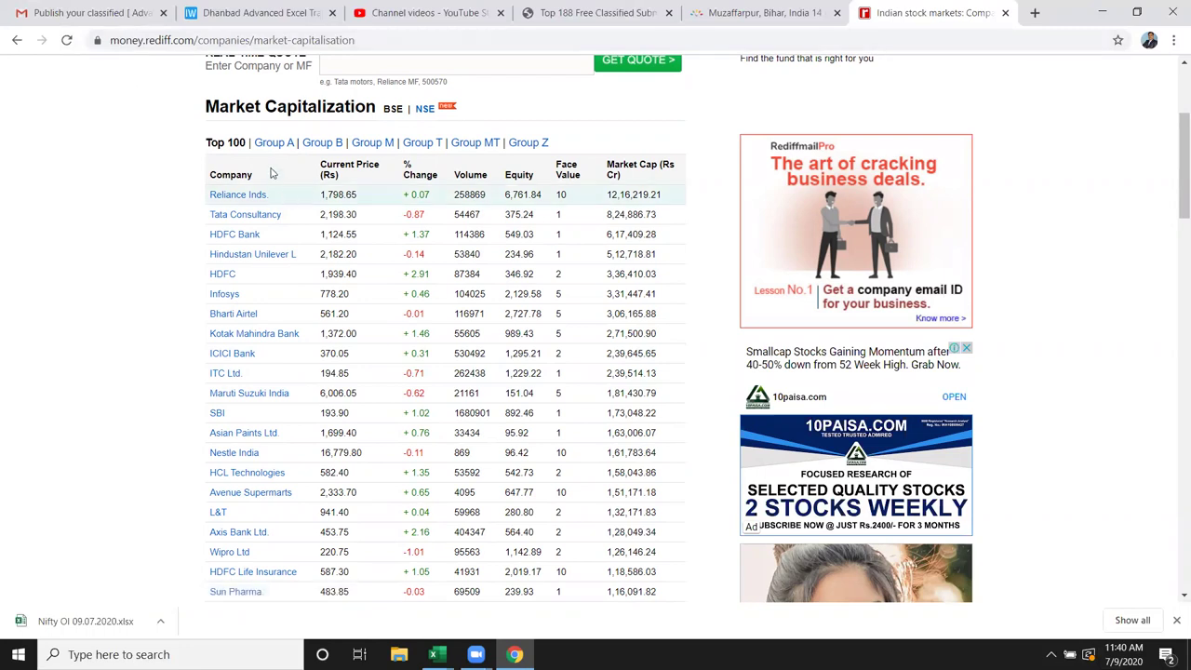
{"action": "left_click", "coordinate": [182, 42]}
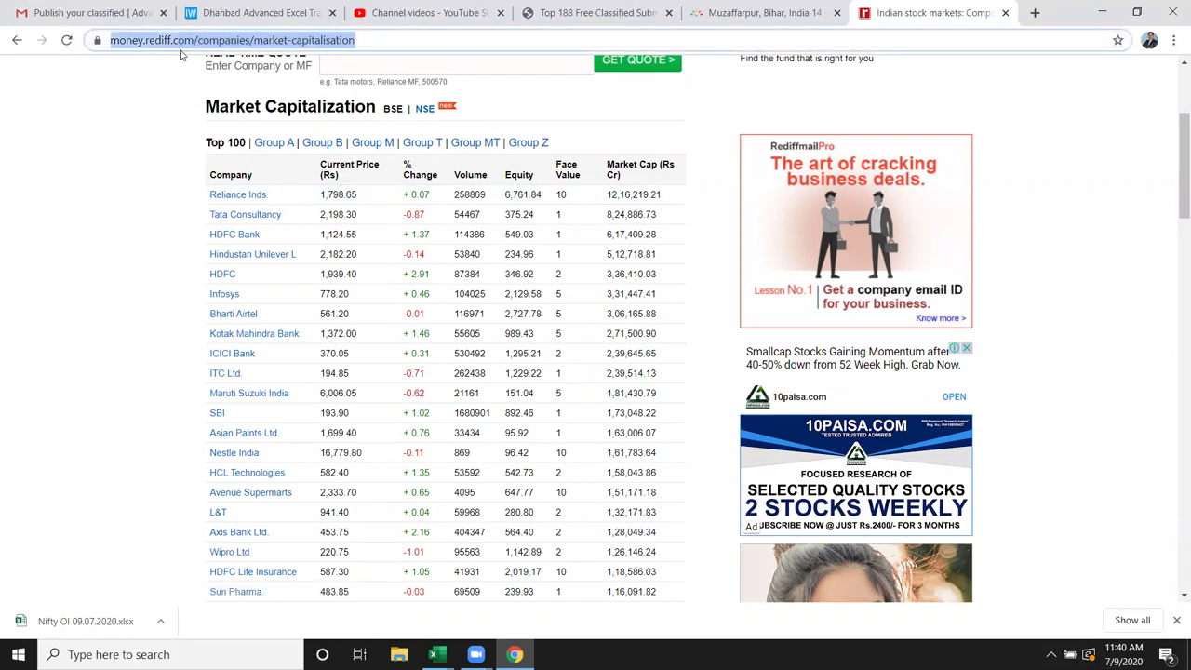
{"action": "key", "text": "alt+Tab"}
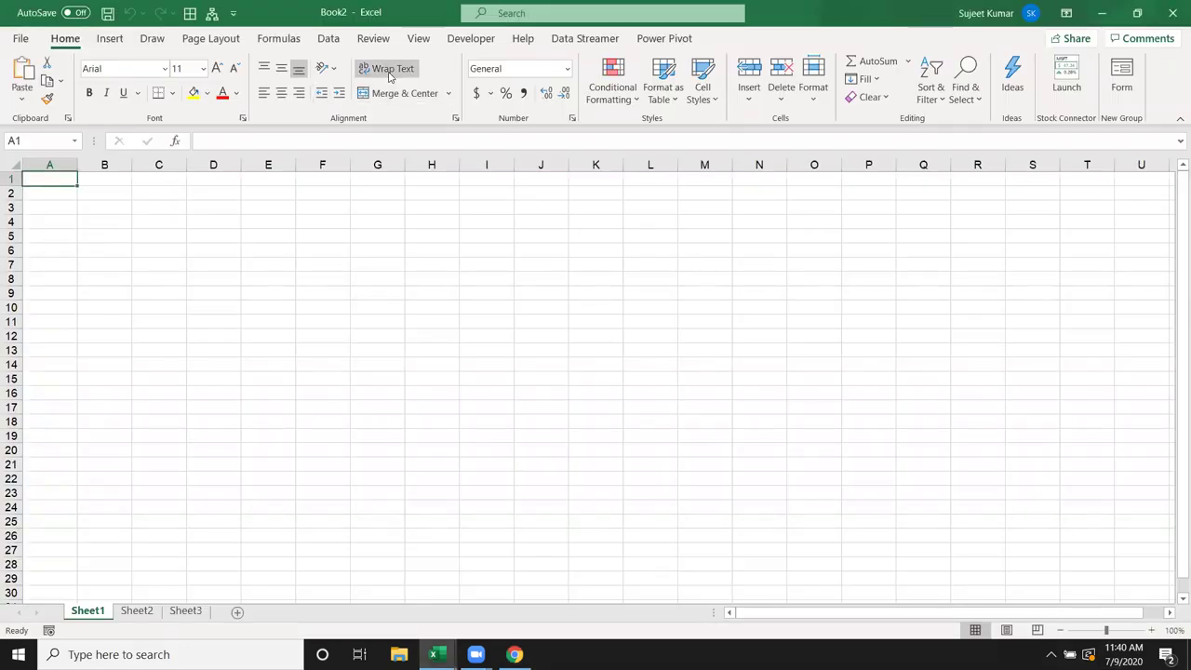
Create a From Web data source using the copied Rediff market capitalisation URL
{"action": "left_click", "coordinate": [335, 44]}
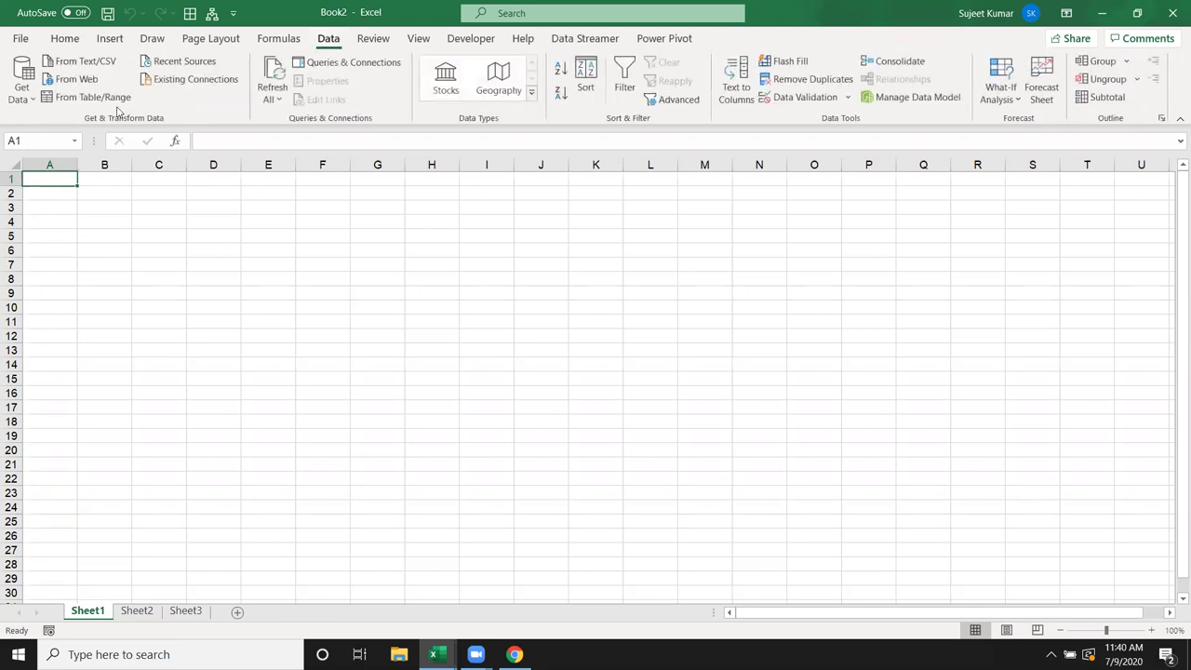
{"action": "left_click", "coordinate": [90, 84]}
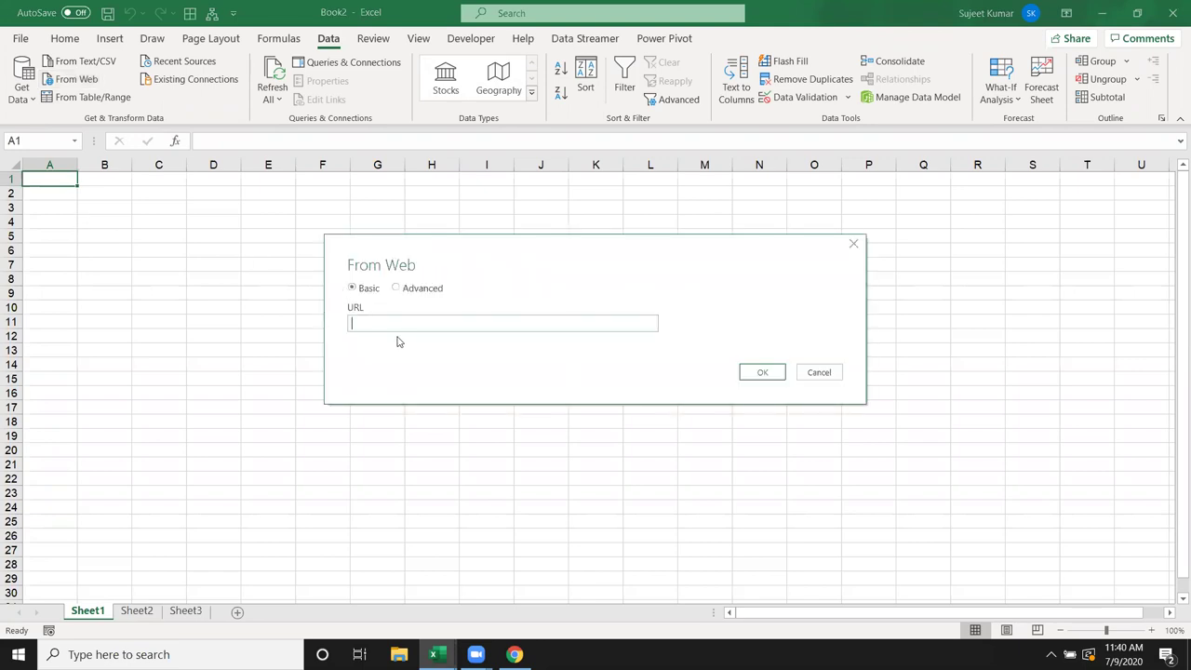
{"action": "type", "text": "https://money.rediff.com/companies/market-capitalisation"}
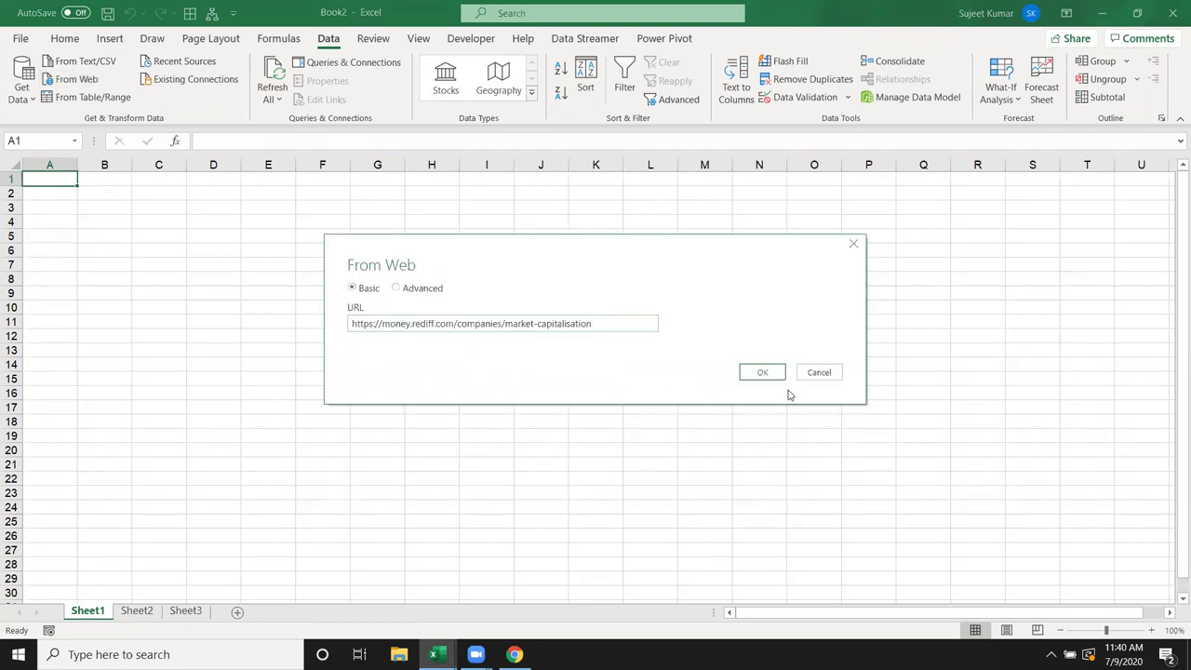
{"action": "left_click", "coordinate": [763, 374]}
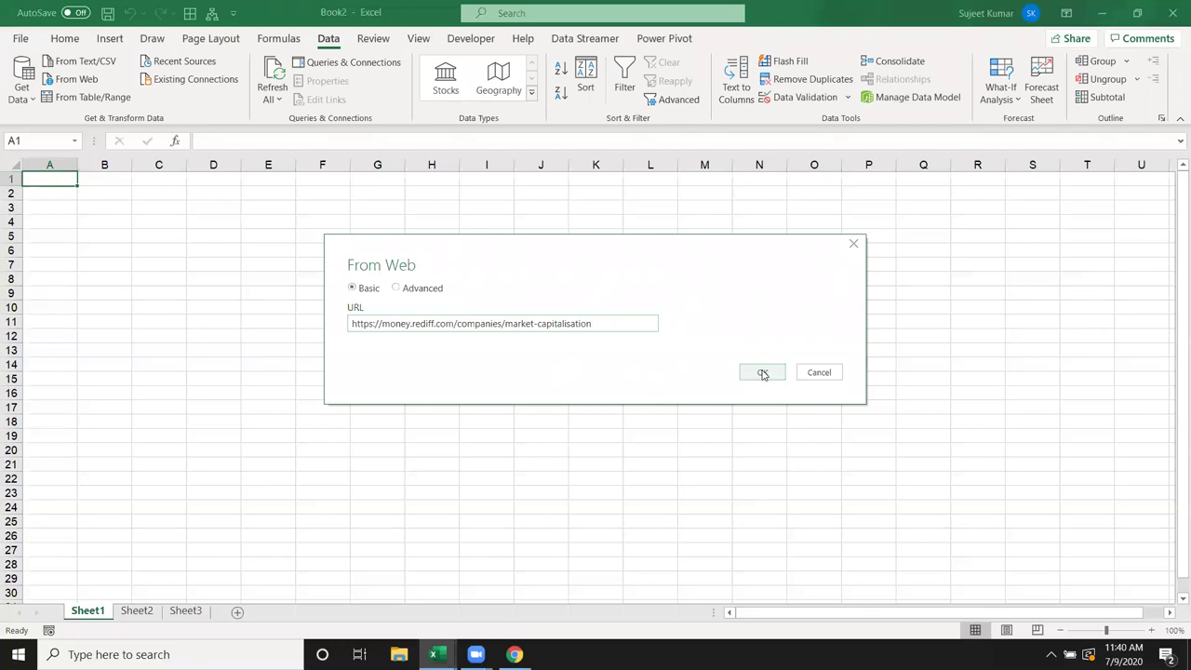
{"action": "left_click", "coordinate": [763, 373]}
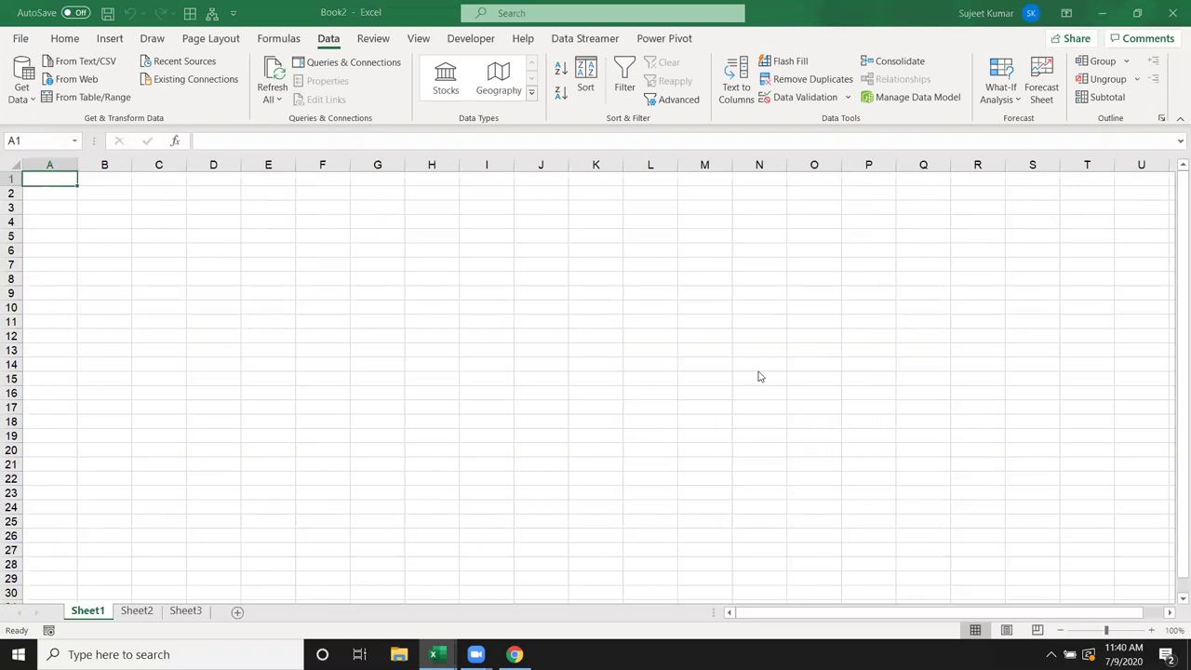
Load Table 0, the 100-row Rediff stock table, into a new sheet
{"action": "left_click", "coordinate": [333, 220]}
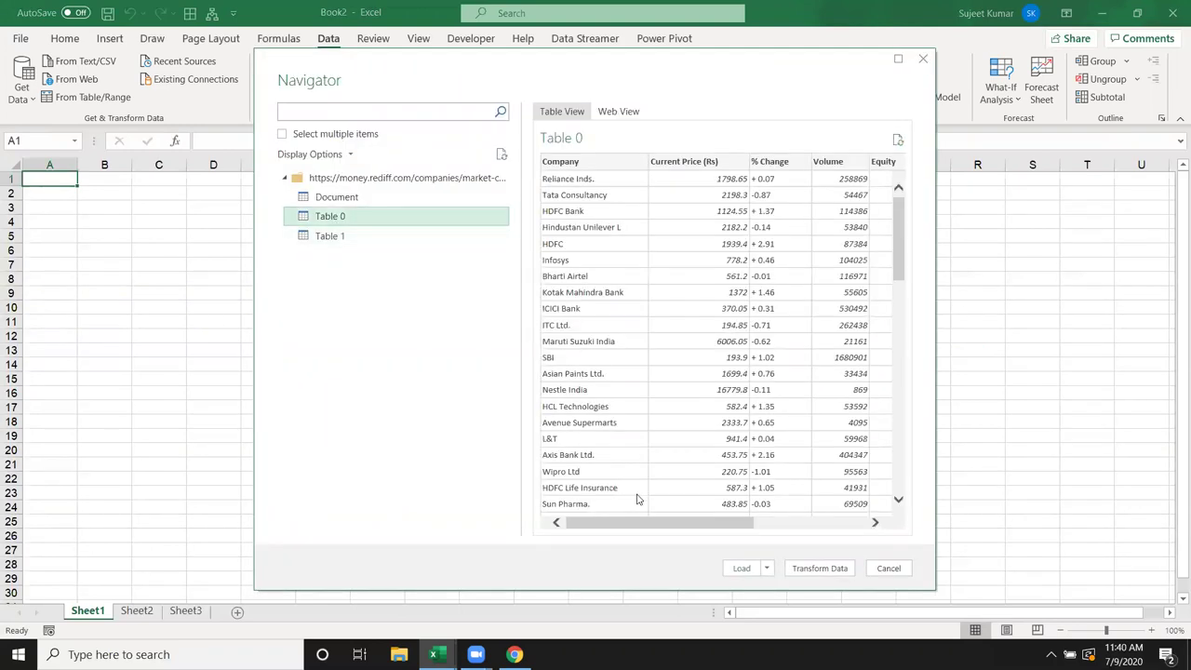
{"action": "left_click_drag", "start_coordinate": [646, 524], "coordinate": [776, 524]}
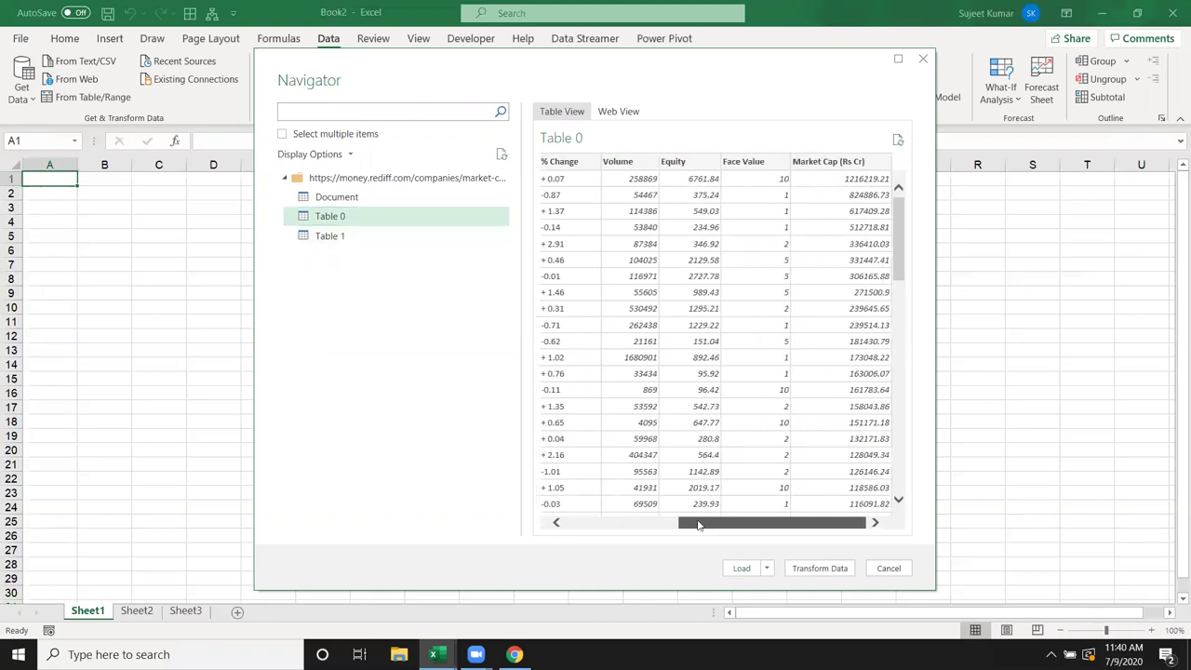
{"action": "left_click_drag", "start_coordinate": [699, 525], "coordinate": [585, 525]}
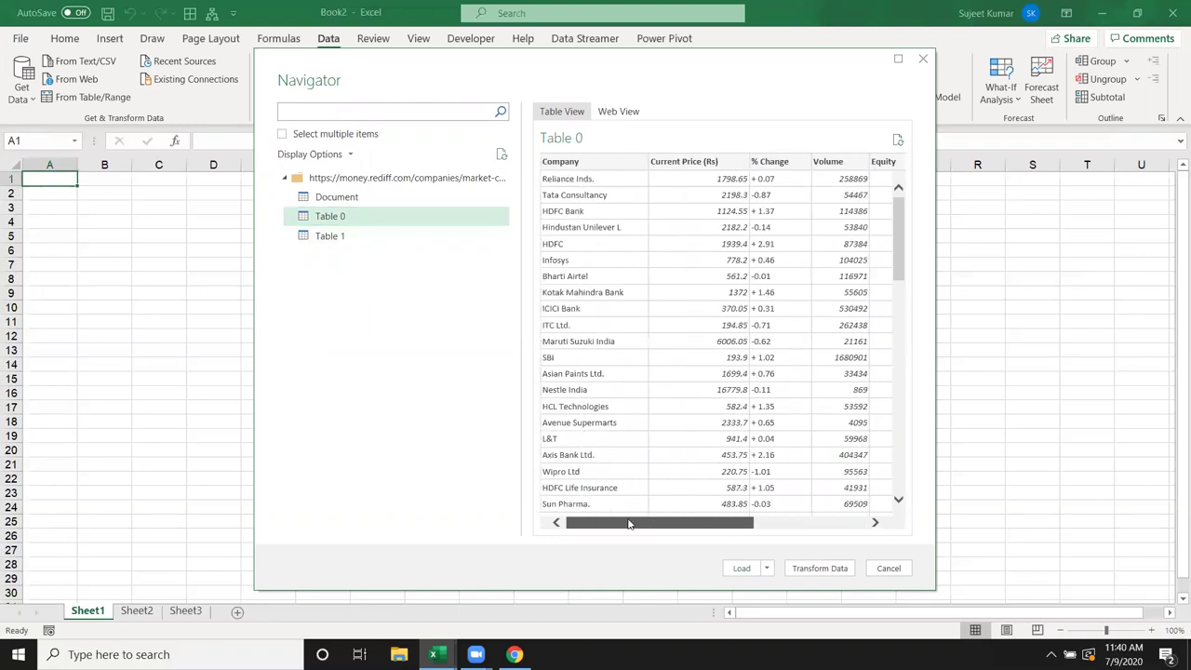
{"action": "left_click", "coordinate": [742, 569]}
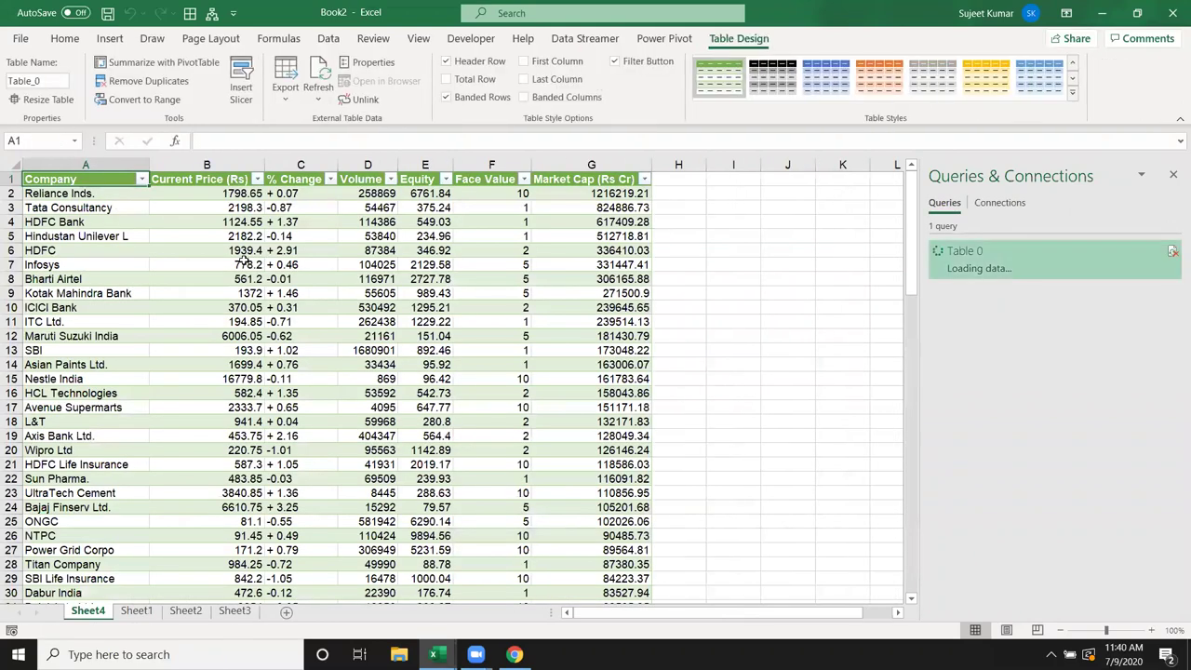
Open the Table 0 query in the Power Query Editor
{"action": "left_click", "coordinate": [126, 248]}
{"action": "key", "text": "Down"}
{"action": "key", "text": "Down"}
{"action": "key", "text": "Down"}
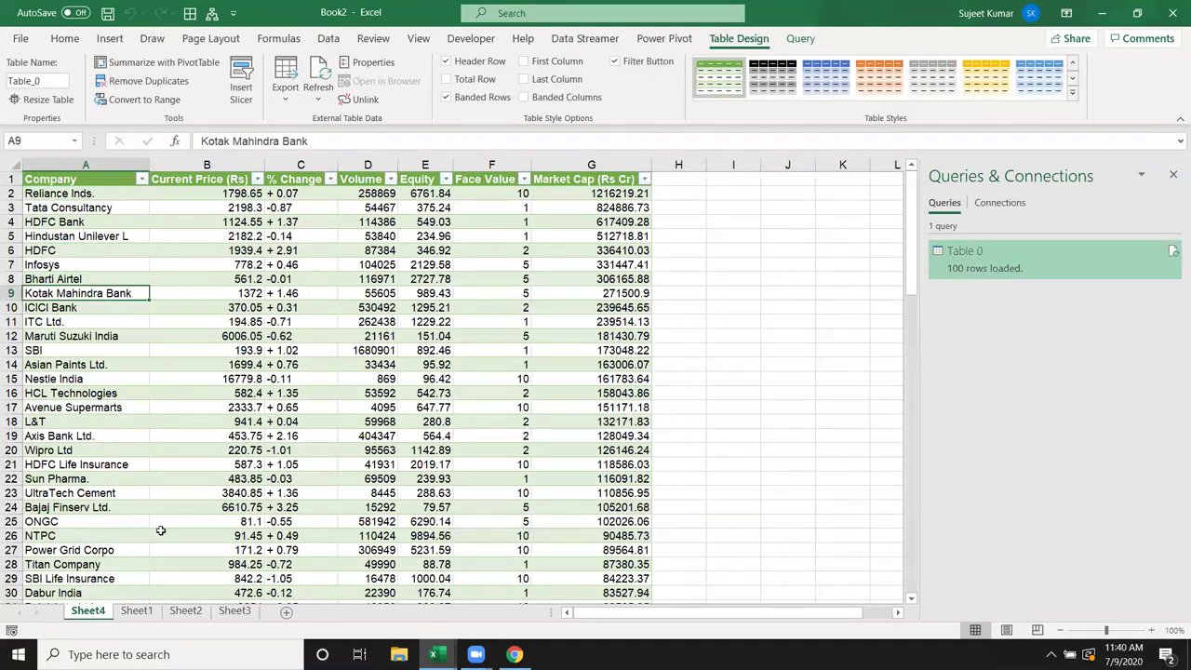
{"action": "right_click", "coordinate": [1058, 263]}
{"action": "left_click", "coordinate": [1078, 310]}
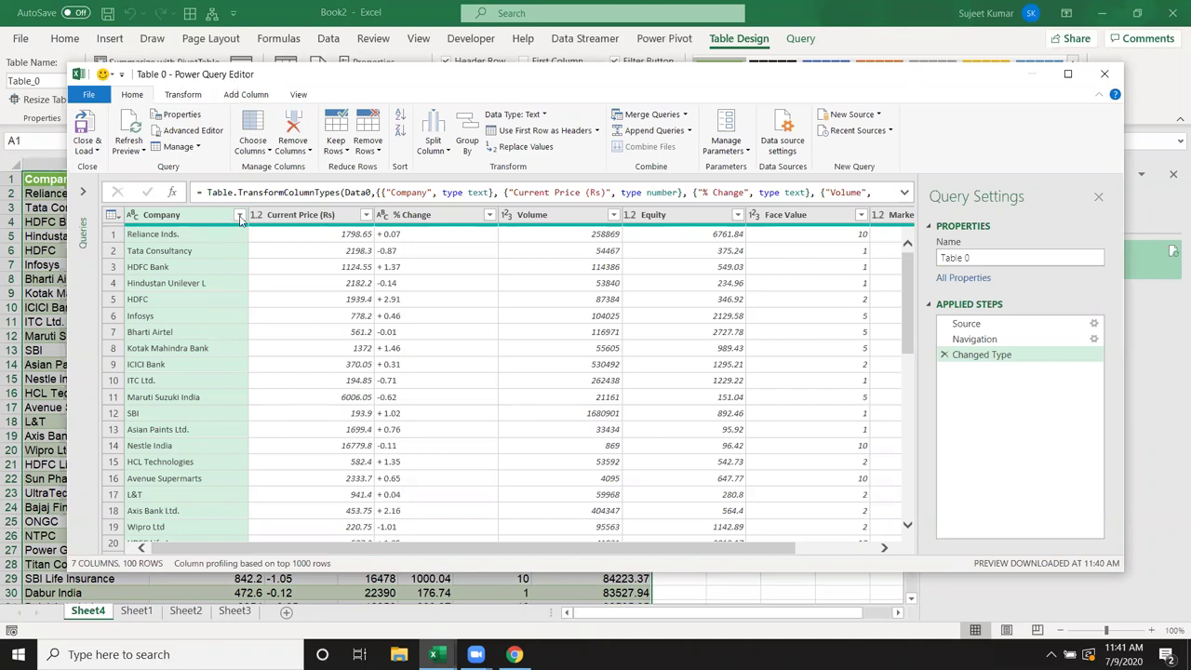
Filter the Company column to only HDFC and SBI, then close and load the table
{"action": "left_click", "coordinate": [239, 216]}
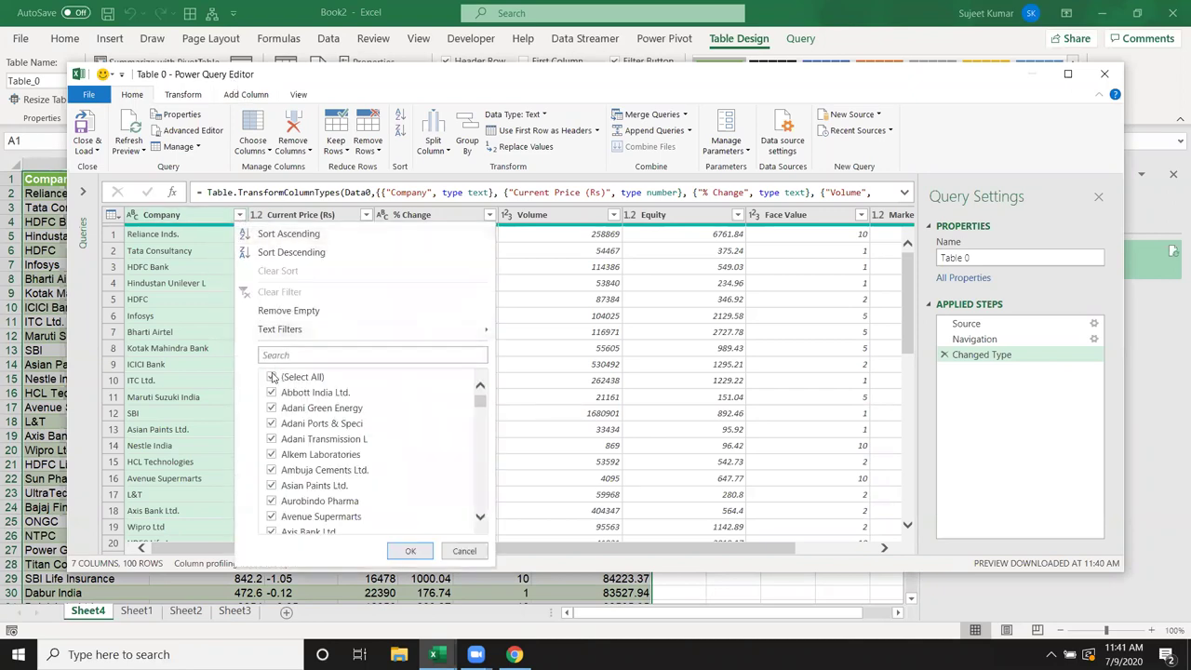
{"action": "left_click", "coordinate": [272, 378]}
{"action": "scroll", "coordinate": [337, 470], "scroll_direction": "down", "scroll_amount": 2}
{"action": "scroll", "coordinate": [340, 491], "scroll_direction": "down", "scroll_amount": 1}
{"action": "scroll", "coordinate": [335, 500], "scroll_direction": "down", "scroll_amount": 3}
{"action": "scroll", "coordinate": [334, 498], "scroll_direction": "down", "scroll_amount": 3}
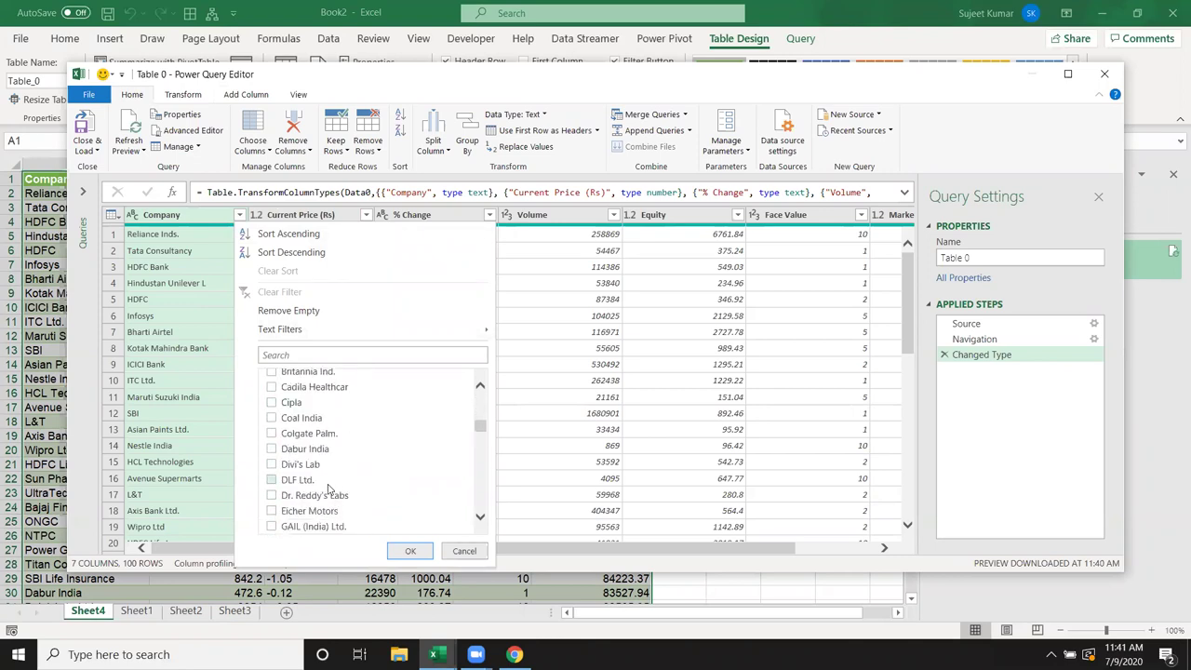
{"action": "scroll", "coordinate": [332, 501], "scroll_direction": "down", "scroll_amount": 2}
{"action": "scroll", "coordinate": [330, 494], "scroll_direction": "down", "scroll_amount": 2}
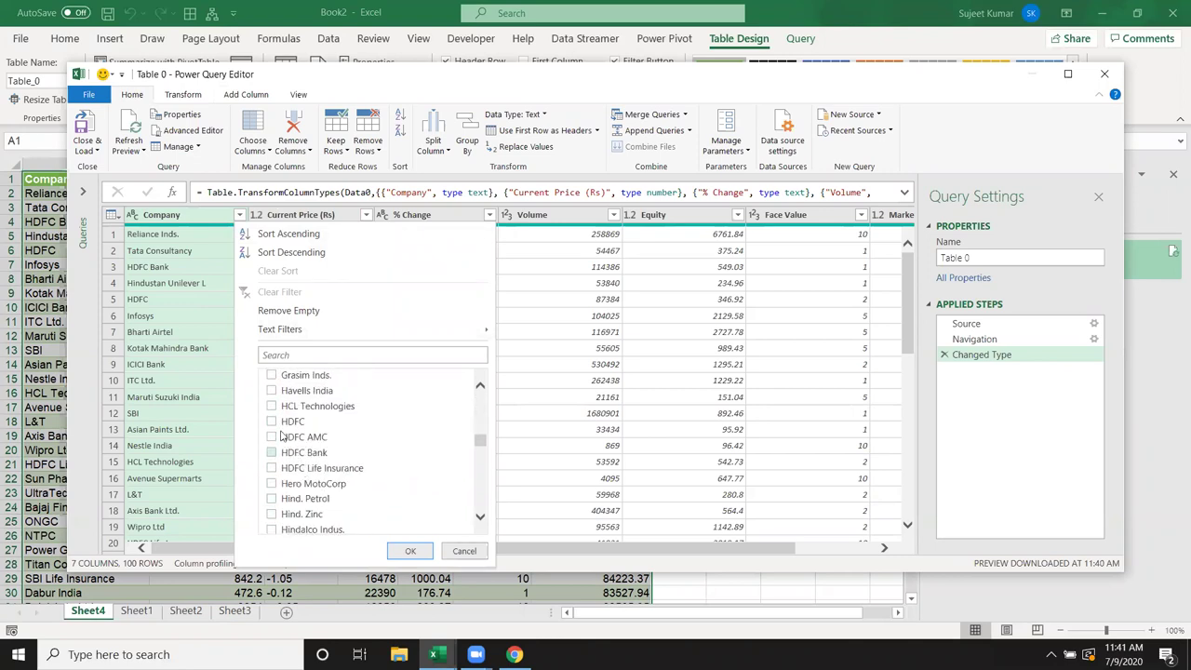
{"action": "scroll", "coordinate": [325, 451], "scroll_direction": "down", "scroll_amount": 1}
{"action": "scroll", "coordinate": [354, 446], "scroll_direction": "down", "scroll_amount": 3}
{"action": "scroll", "coordinate": [372, 446], "scroll_direction": "down", "scroll_amount": 3}
{"action": "scroll", "coordinate": [388, 445], "scroll_direction": "down", "scroll_amount": 2}
{"action": "scroll", "coordinate": [388, 445], "scroll_direction": "down", "scroll_amount": 2}
{"action": "scroll", "coordinate": [389, 445], "scroll_direction": "down", "scroll_amount": 2}
{"action": "scroll", "coordinate": [389, 447], "scroll_direction": "down", "scroll_amount": 2}
{"action": "scroll", "coordinate": [390, 448], "scroll_direction": "down", "scroll_amount": 2}
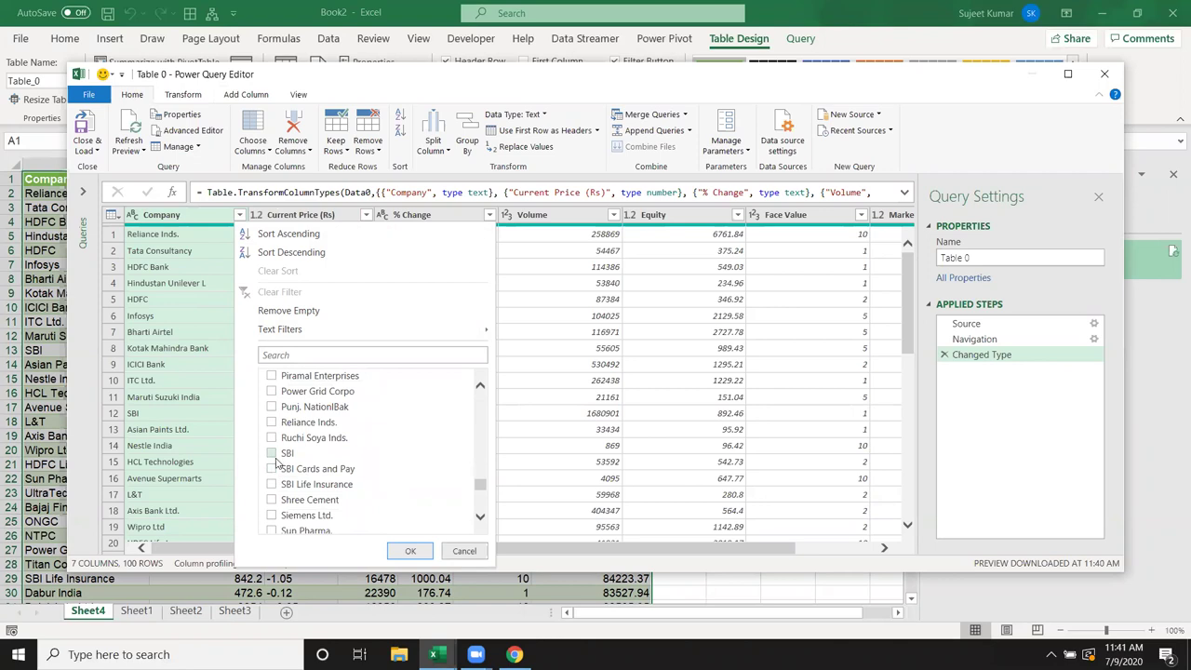
{"action": "left_click", "coordinate": [406, 552]}
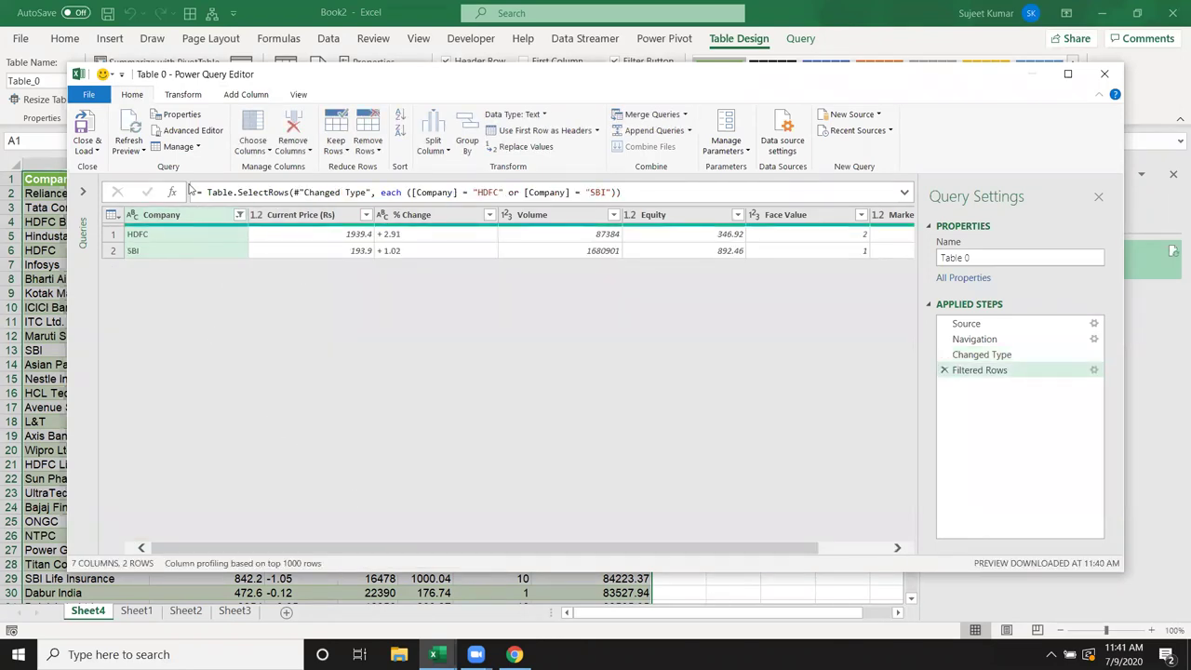
{"action": "left_click", "coordinate": [90, 131]}
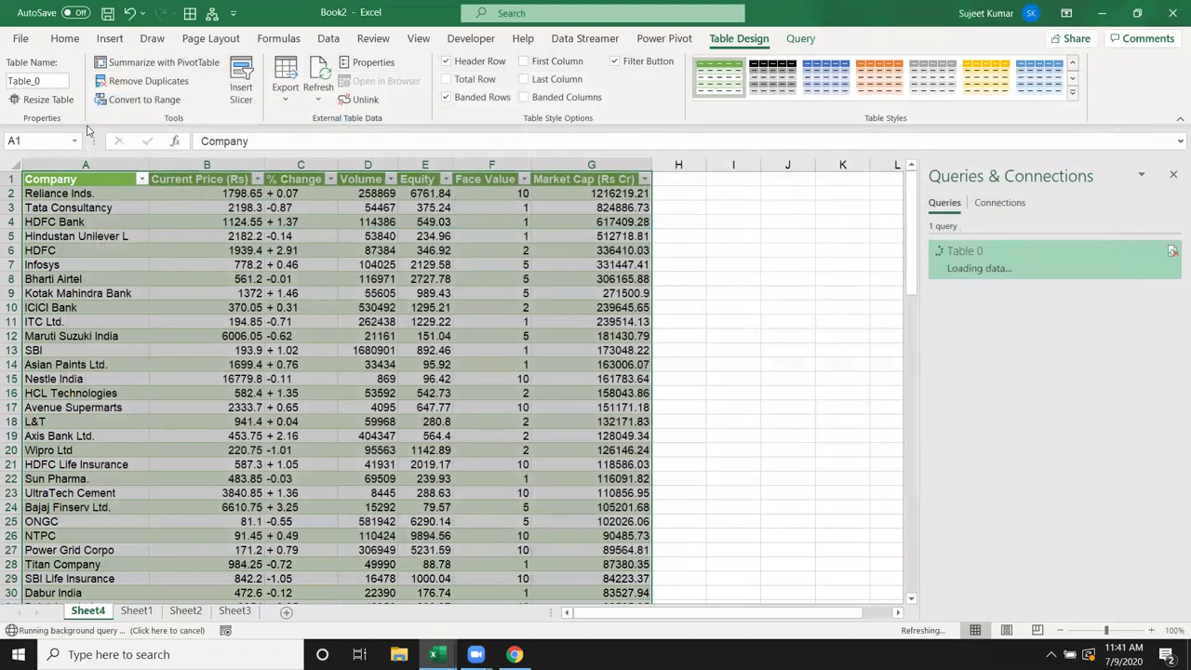
Refresh the Table 0 query twice to pull the latest web prices
{"action": "left_click", "coordinate": [676, 312]}
{"action": "mouse_move", "coordinate": [994, 267]}
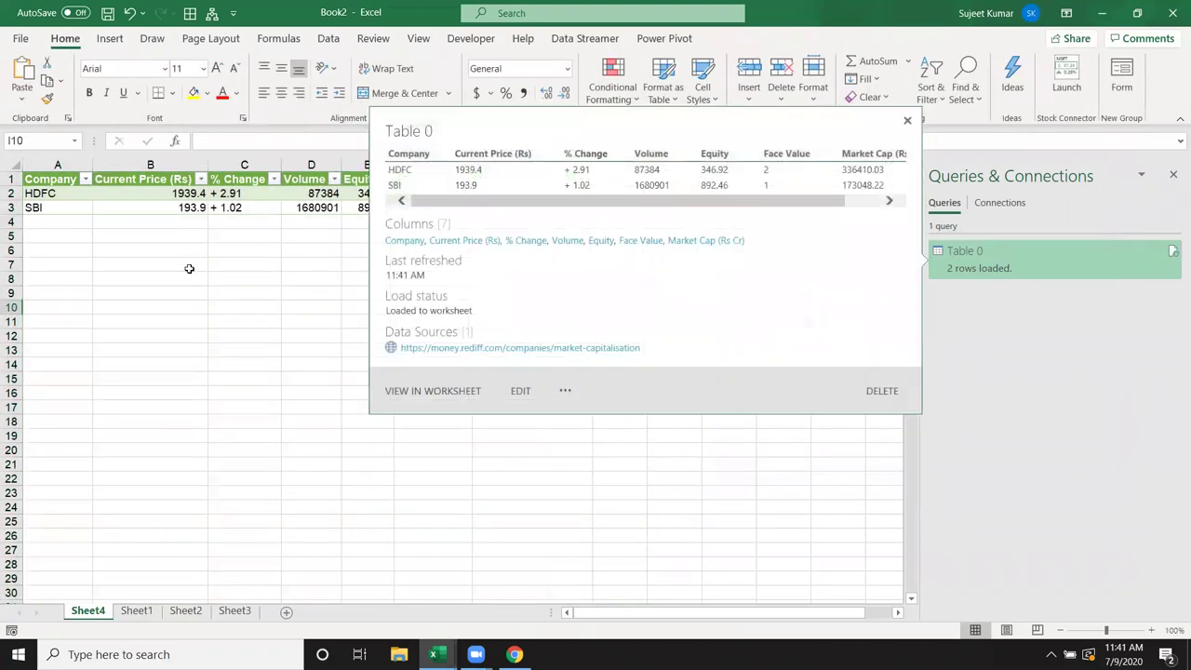
{"action": "left_click", "coordinate": [189, 268]}
{"action": "left_click", "coordinate": [188, 207]}
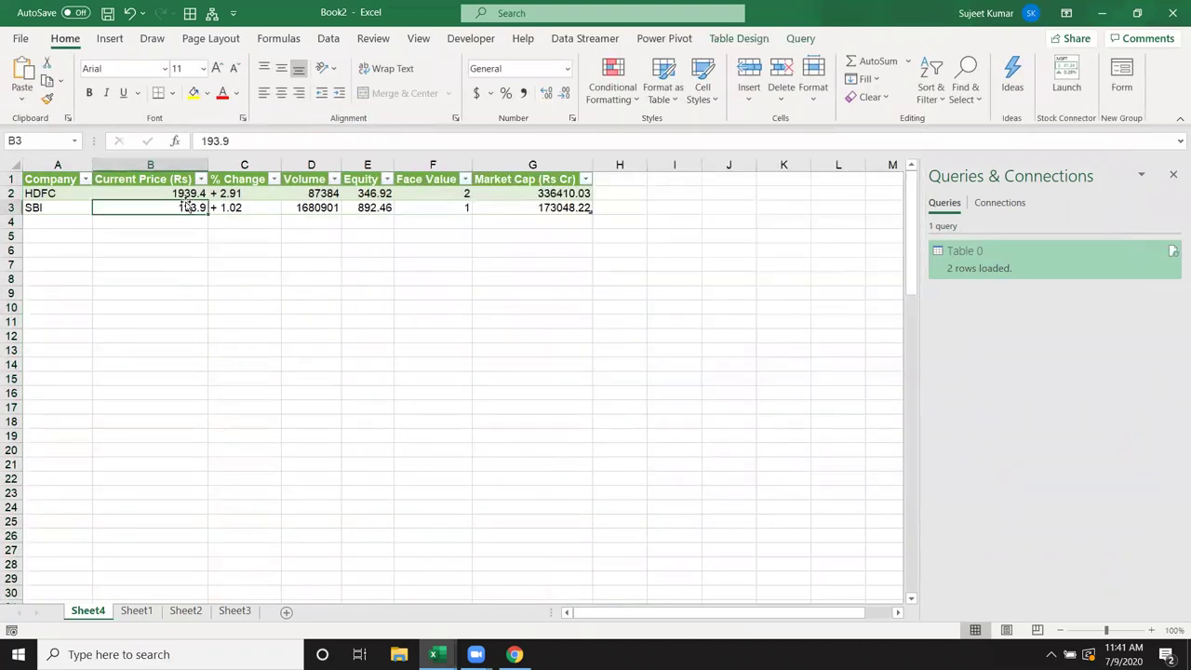
{"action": "right_click", "coordinate": [238, 206]}
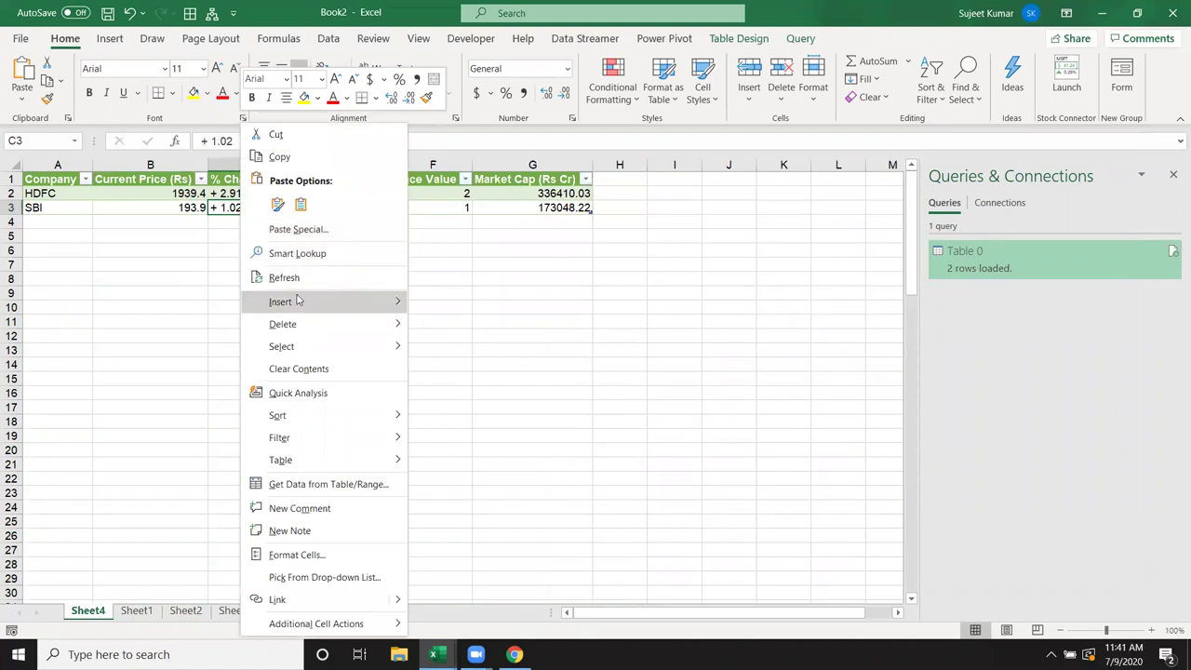
{"action": "left_click", "coordinate": [296, 278]}
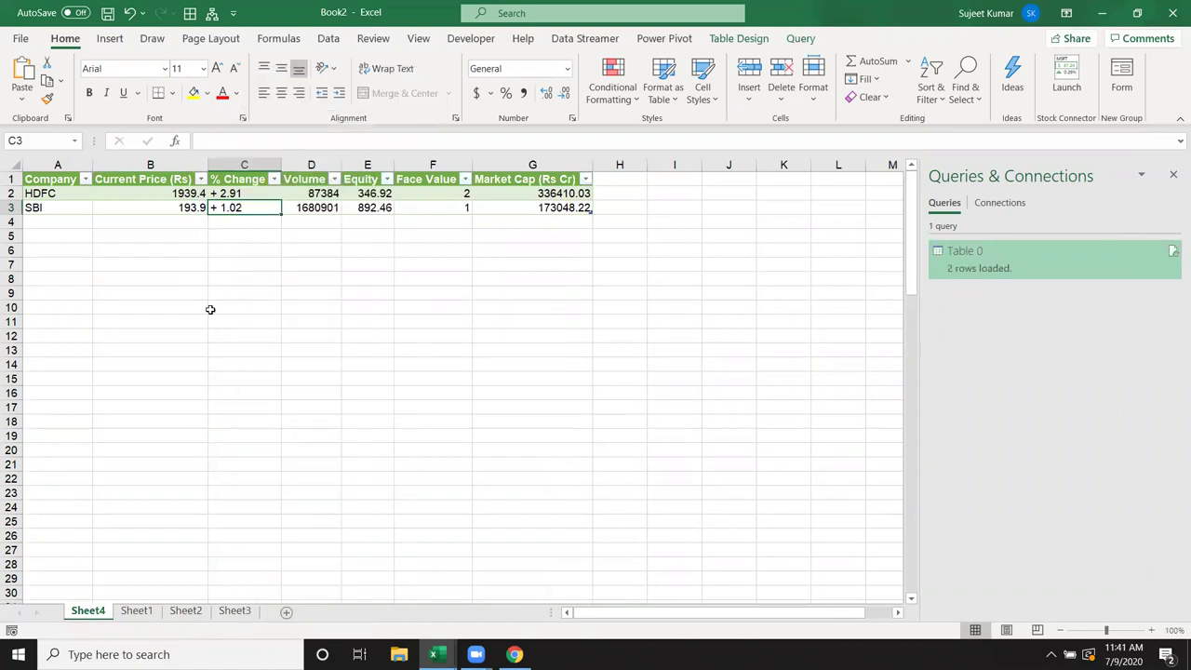
{"action": "right_click", "coordinate": [232, 209]}
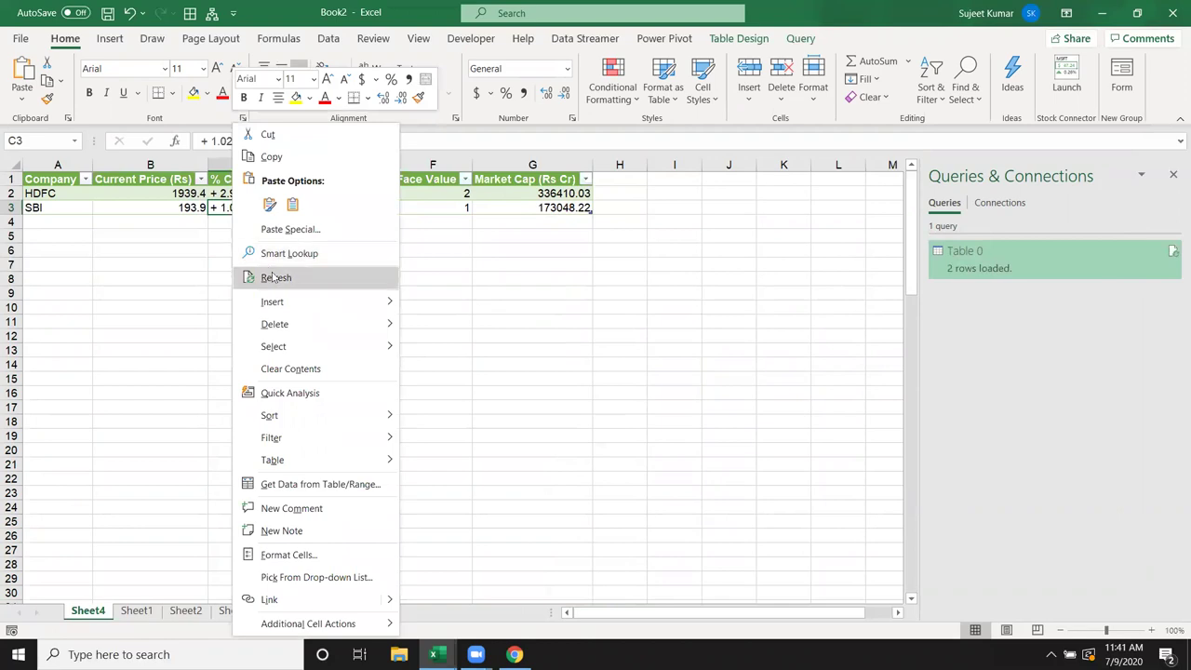
{"action": "left_click", "coordinate": [271, 275]}
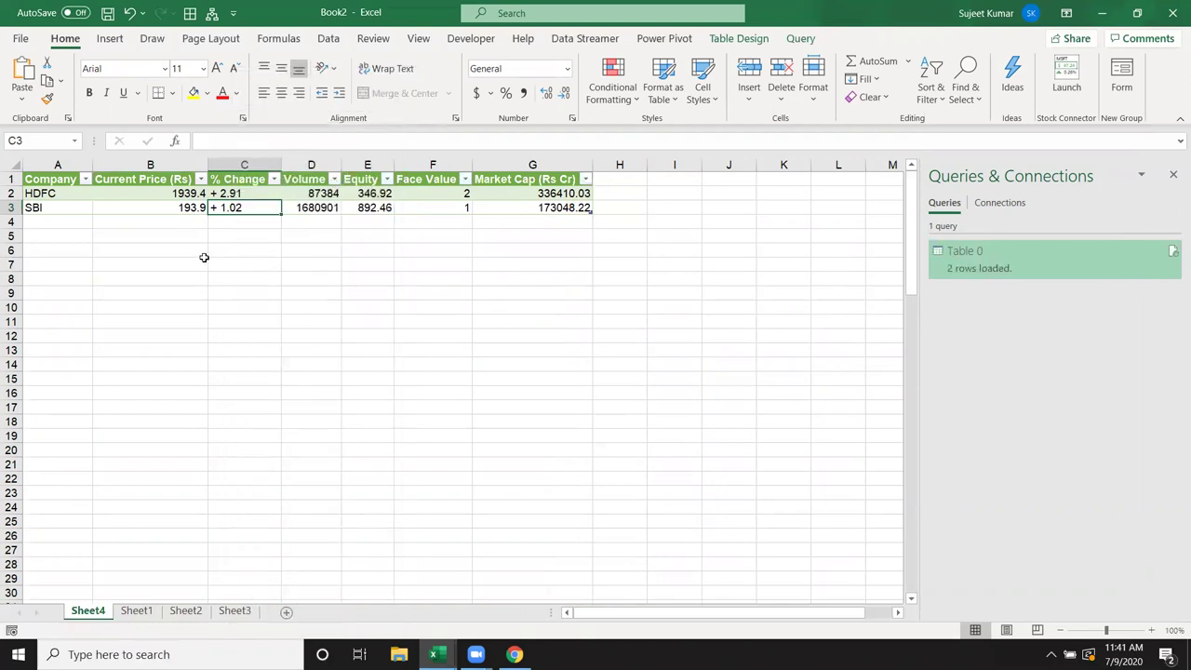
Show the Current Price values in B2:B3 with three decimals and refresh the query again
{"action": "left_click_drag", "start_coordinate": [200, 193], "coordinate": [197, 208]}
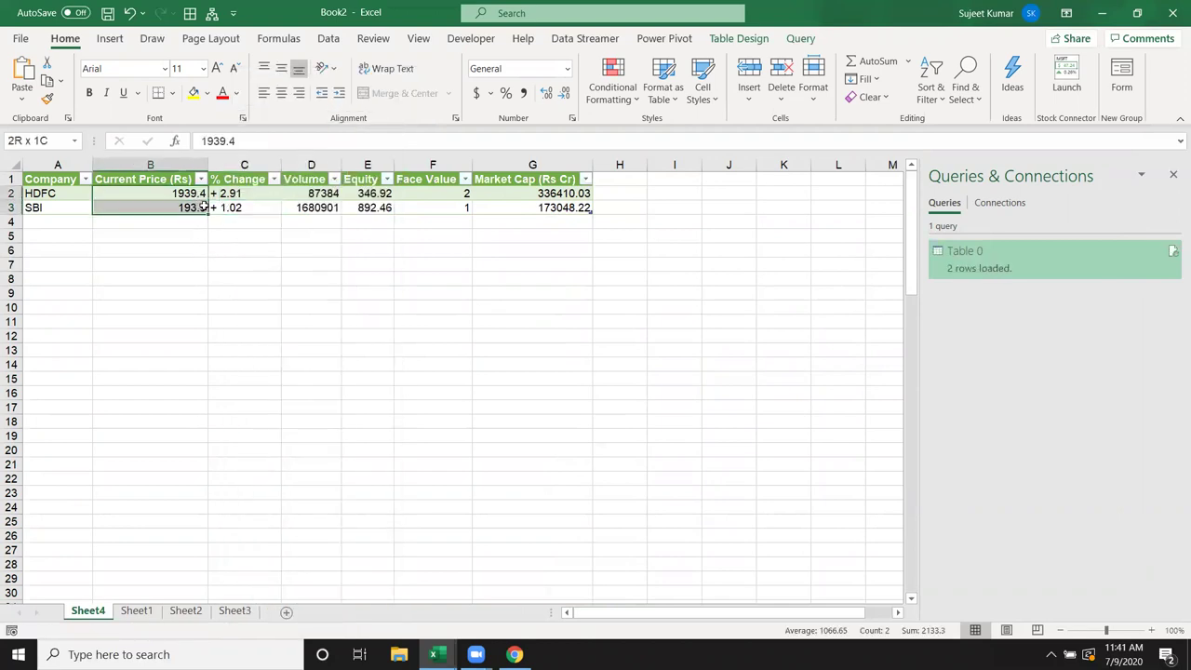
{"action": "left_click", "coordinate": [547, 94]}
{"action": "left_click", "coordinate": [547, 94]}
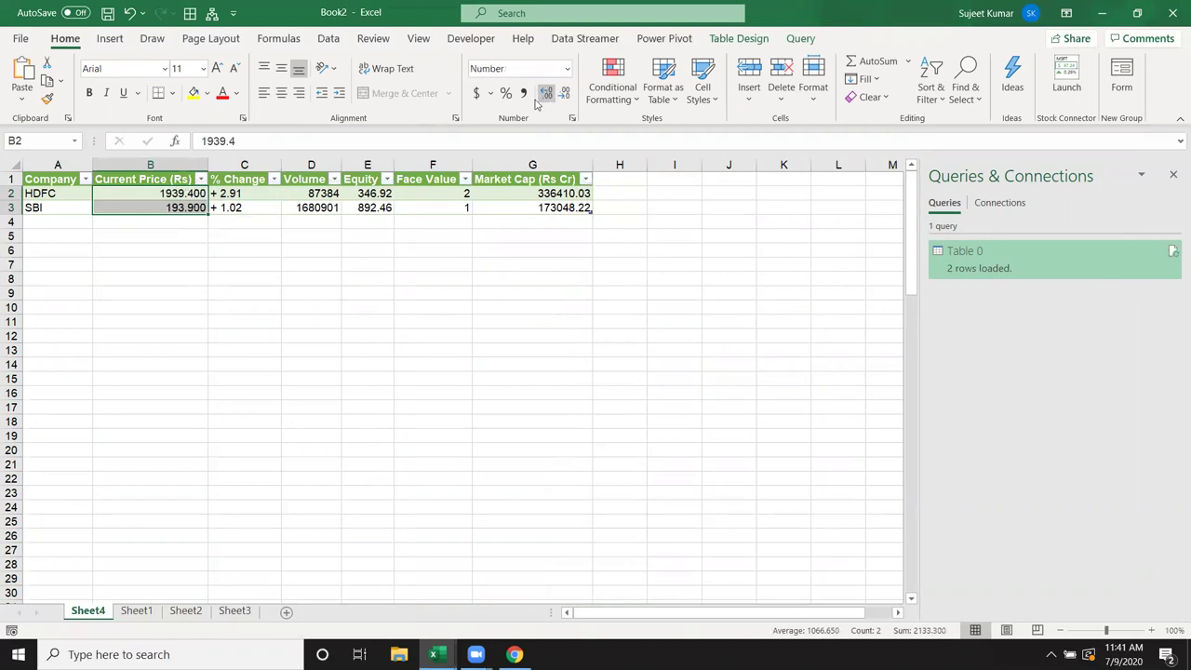
{"action": "right_click", "coordinate": [256, 198]}
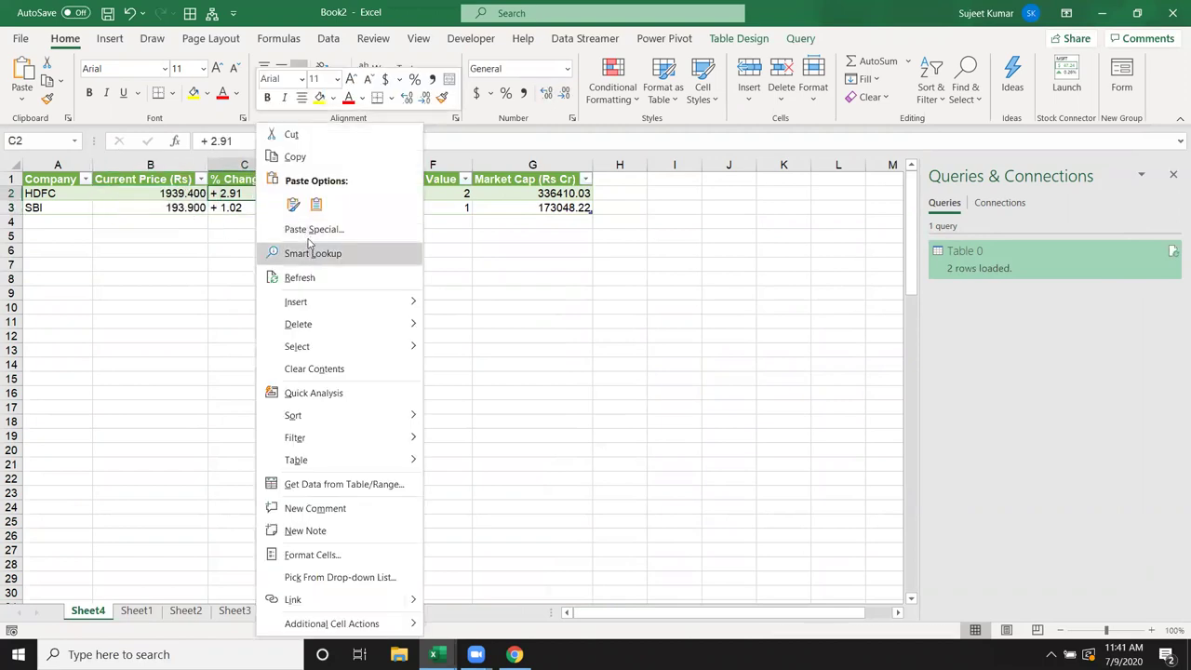
{"action": "left_click", "coordinate": [301, 279]}
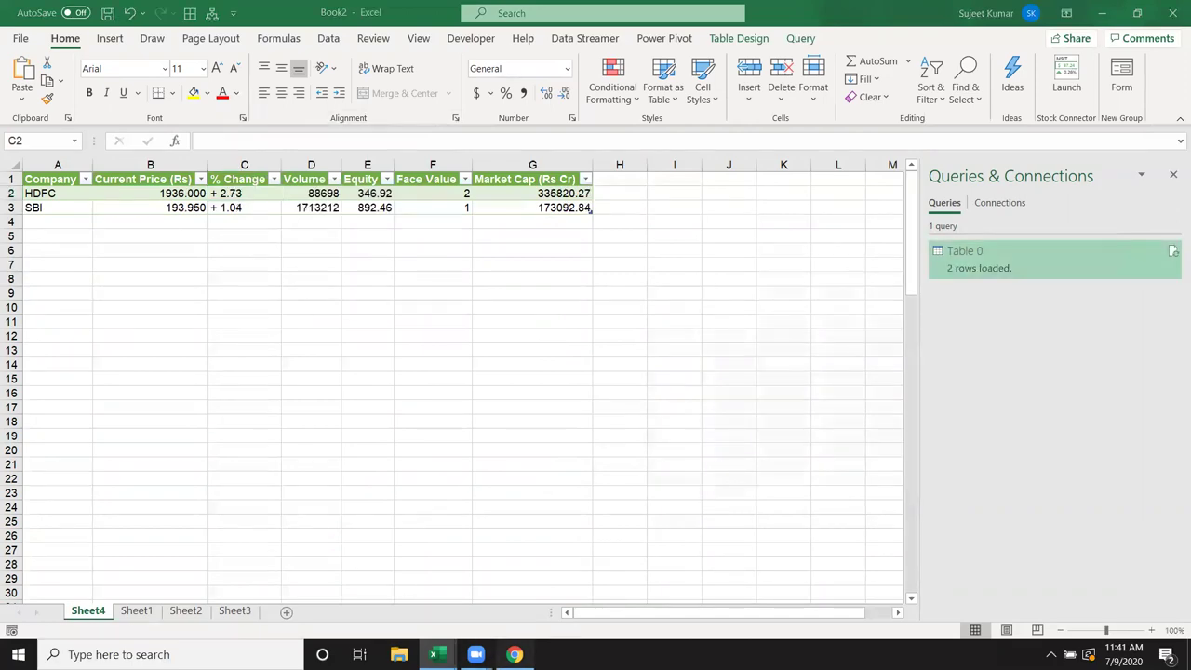
{"action": "key", "text": "alt+Tab"}
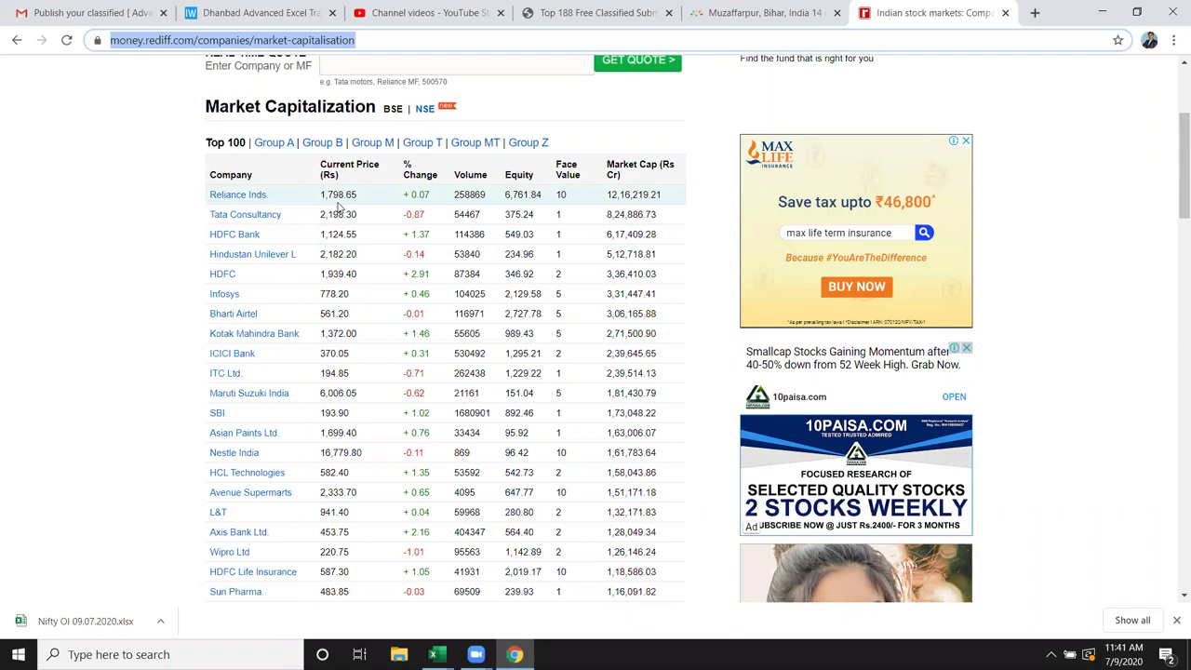
Reload the Rediff page and scroll the Top 100 table to compare prices with Excel
{"action": "left_click", "coordinate": [66, 40]}
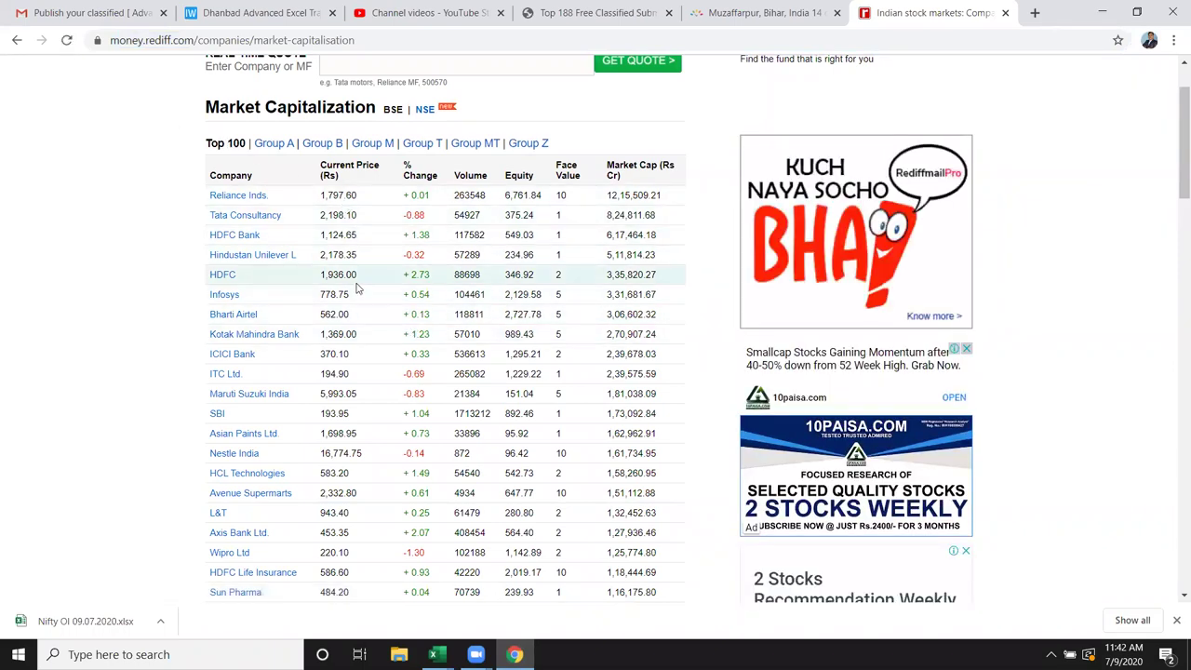
{"action": "key", "text": "alt+Tab"}
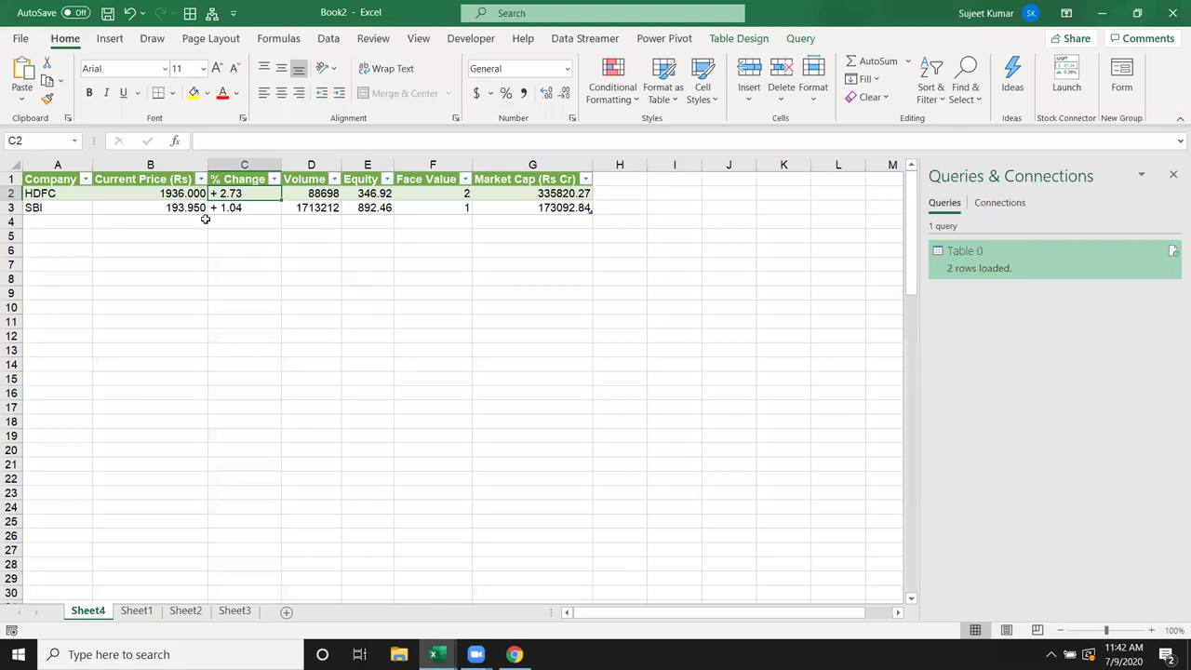
{"action": "key", "text": "alt+Tab"}
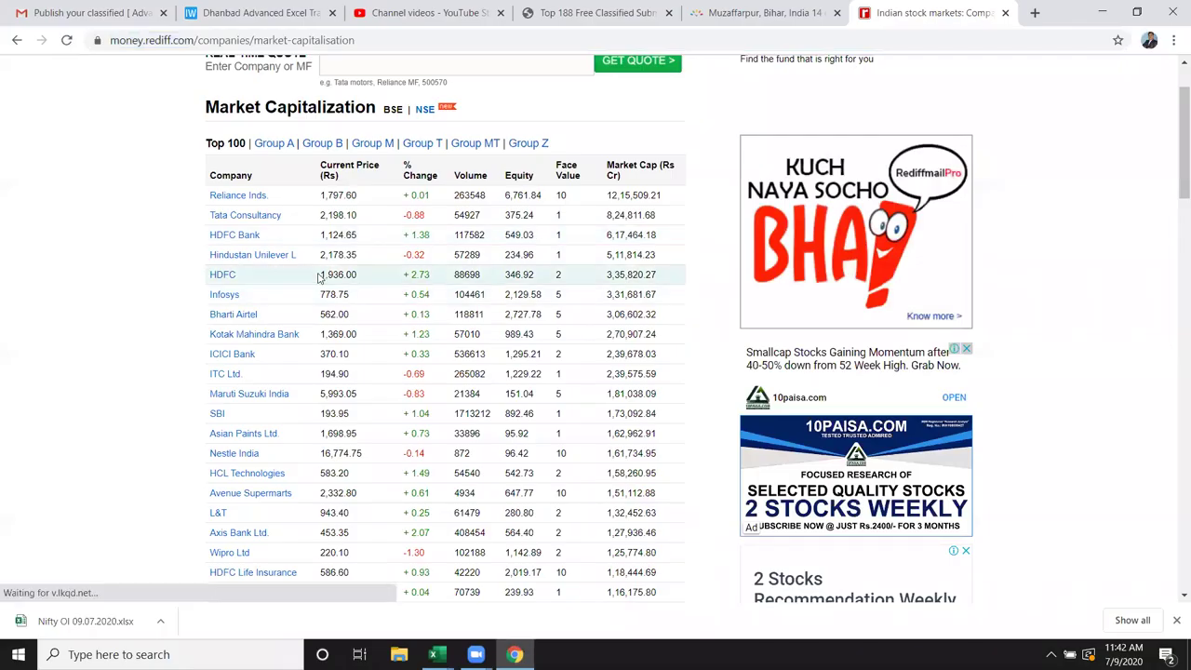
{"action": "left_click", "coordinate": [66, 40]}
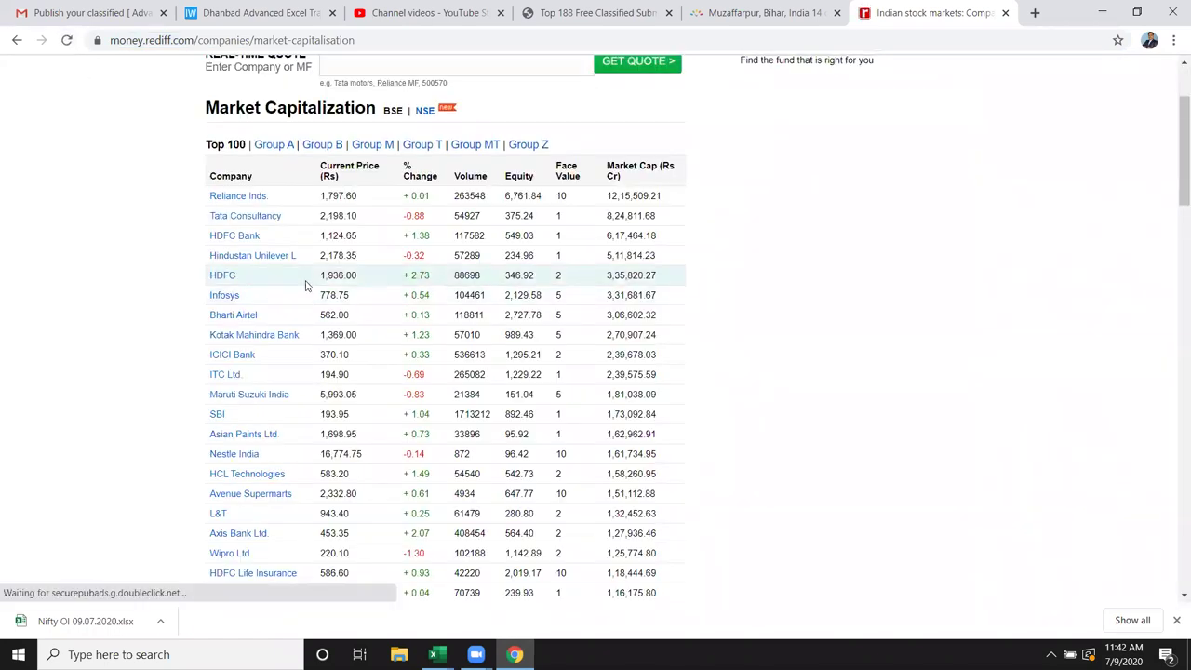
{"action": "left_click", "coordinate": [67, 41]}
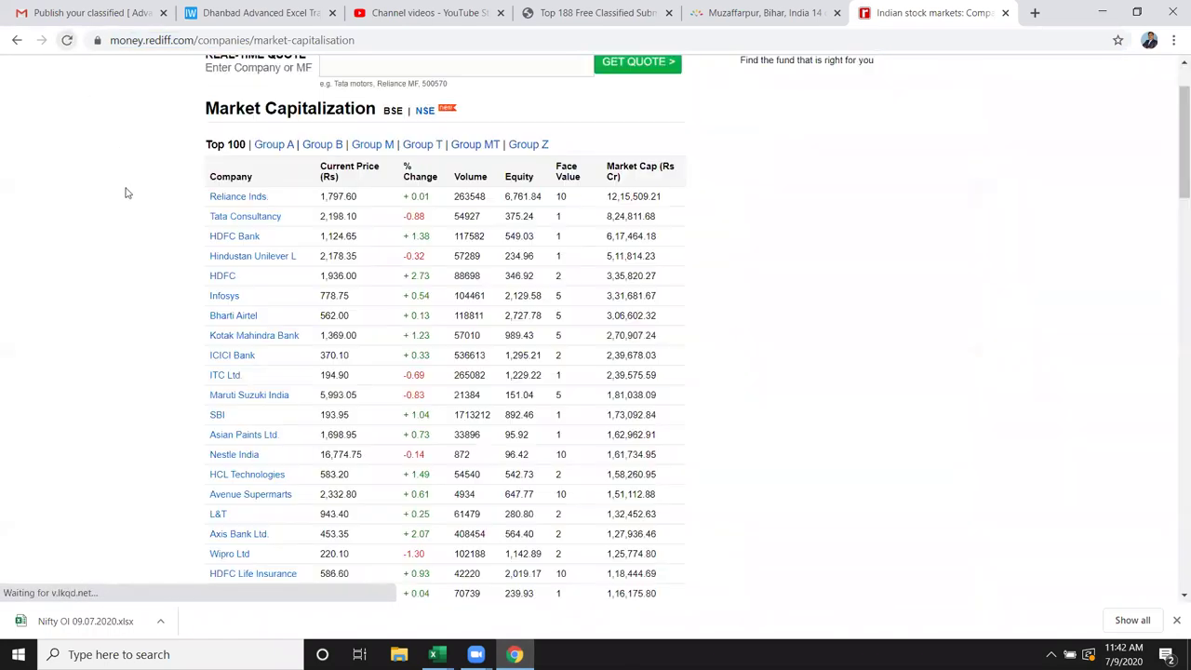
{"action": "scroll", "coordinate": [315, 307], "scroll_direction": "down", "scroll_amount": 3}
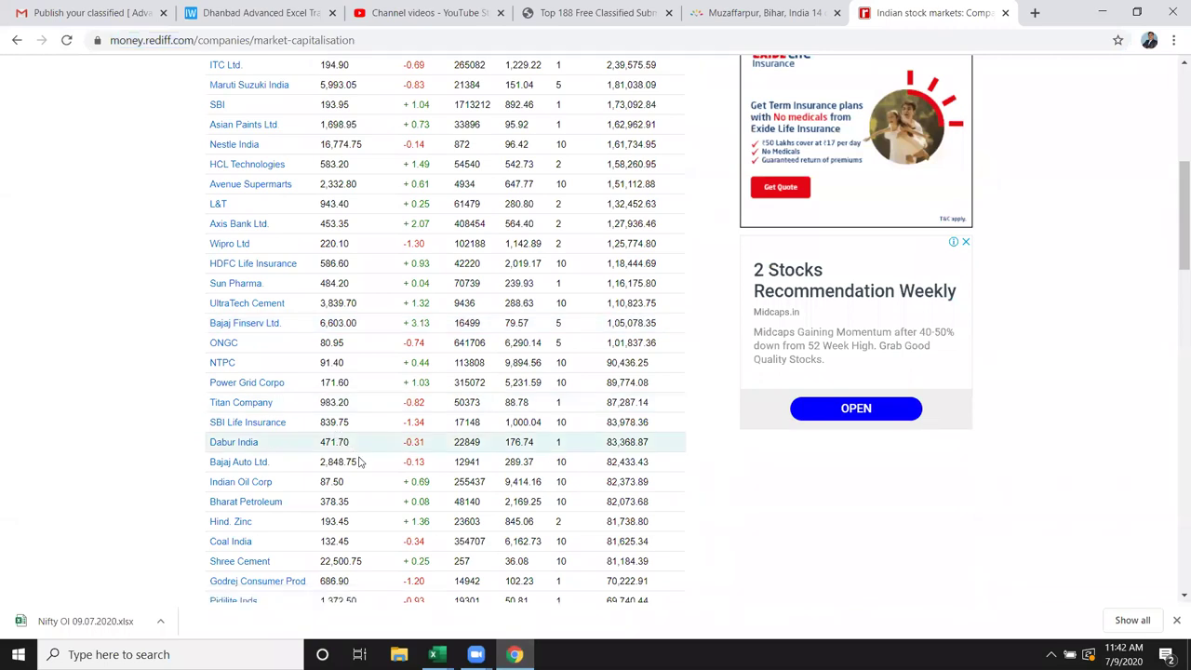
{"action": "scroll", "coordinate": [351, 457], "scroll_direction": "down", "scroll_amount": 1}
{"action": "scroll", "coordinate": [347, 437], "scroll_direction": "down", "scroll_amount": 3}
{"action": "scroll", "coordinate": [348, 441], "scroll_direction": "down", "scroll_amount": 2}
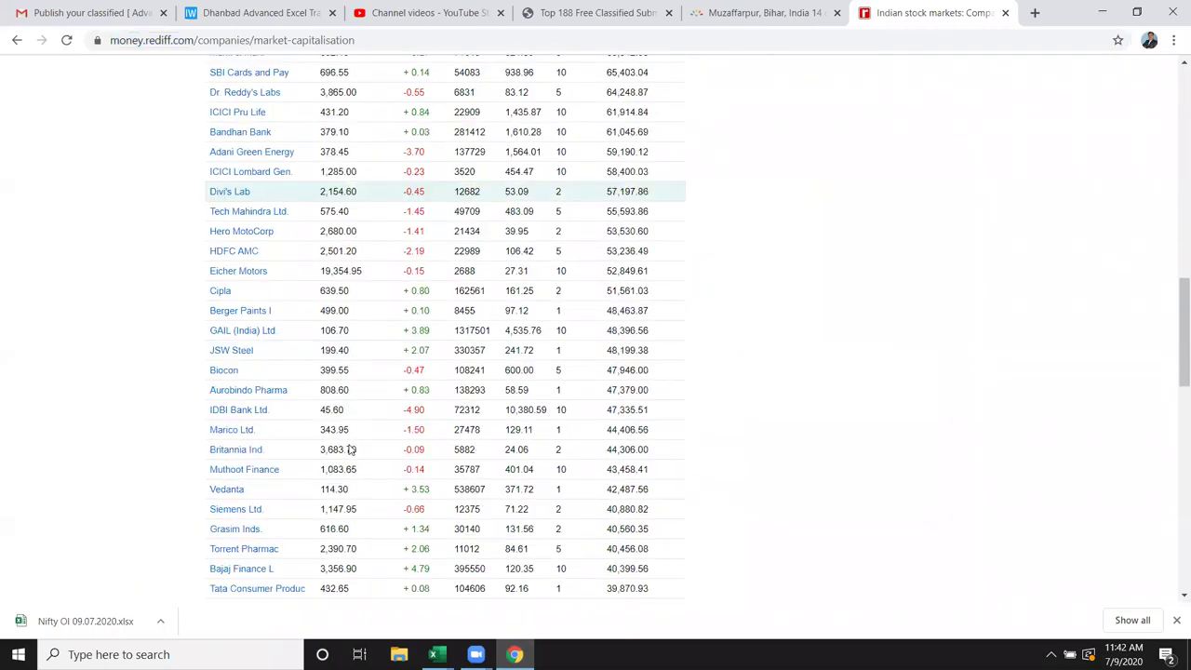
{"action": "scroll", "coordinate": [349, 444], "scroll_direction": "down", "scroll_amount": 3}
{"action": "scroll", "coordinate": [351, 451], "scroll_direction": "down", "scroll_amount": 3}
{"action": "scroll", "coordinate": [349, 451], "scroll_direction": "down", "scroll_amount": 2}
{"action": "scroll", "coordinate": [347, 445], "scroll_direction": "down", "scroll_amount": 2}
{"action": "scroll", "coordinate": [335, 521], "scroll_direction": "down", "scroll_amount": 1}
Scroll back to the top and reload until HDFC shows 1,936.00 and SBI 193.95
{"action": "scroll", "coordinate": [338, 416], "scroll_direction": "up", "scroll_amount": 3}
{"action": "scroll", "coordinate": [338, 416], "scroll_direction": "up", "scroll_amount": 2}
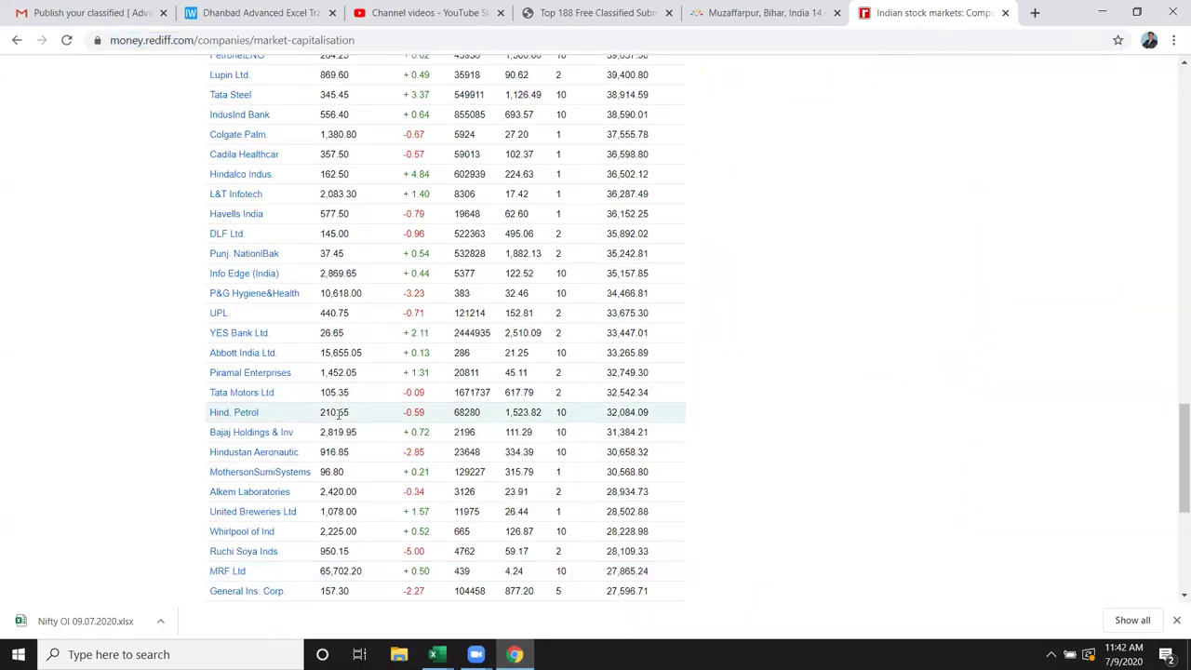
{"action": "scroll", "coordinate": [335, 410], "scroll_direction": "up", "scroll_amount": 1}
{"action": "scroll", "coordinate": [336, 409], "scroll_direction": "up", "scroll_amount": 2}
{"action": "scroll", "coordinate": [333, 403], "scroll_direction": "up", "scroll_amount": 2}
{"action": "scroll", "coordinate": [333, 401], "scroll_direction": "up", "scroll_amount": 3}
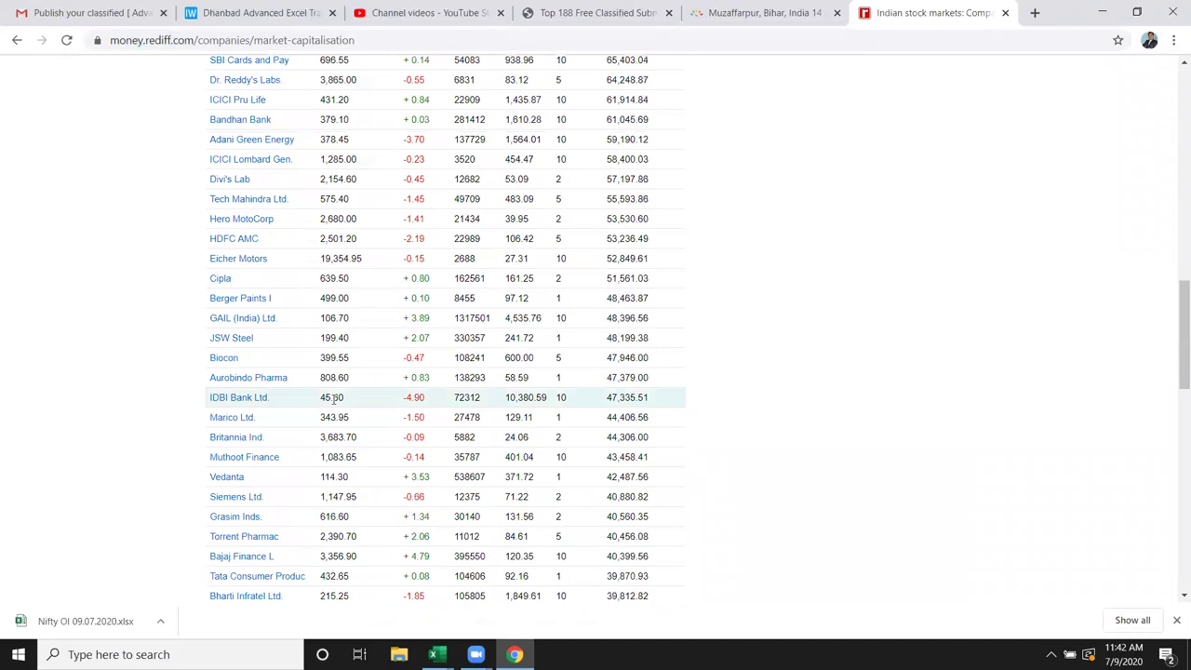
{"action": "scroll", "coordinate": [333, 398], "scroll_direction": "up", "scroll_amount": 3}
{"action": "scroll", "coordinate": [333, 399], "scroll_direction": "up", "scroll_amount": 6}
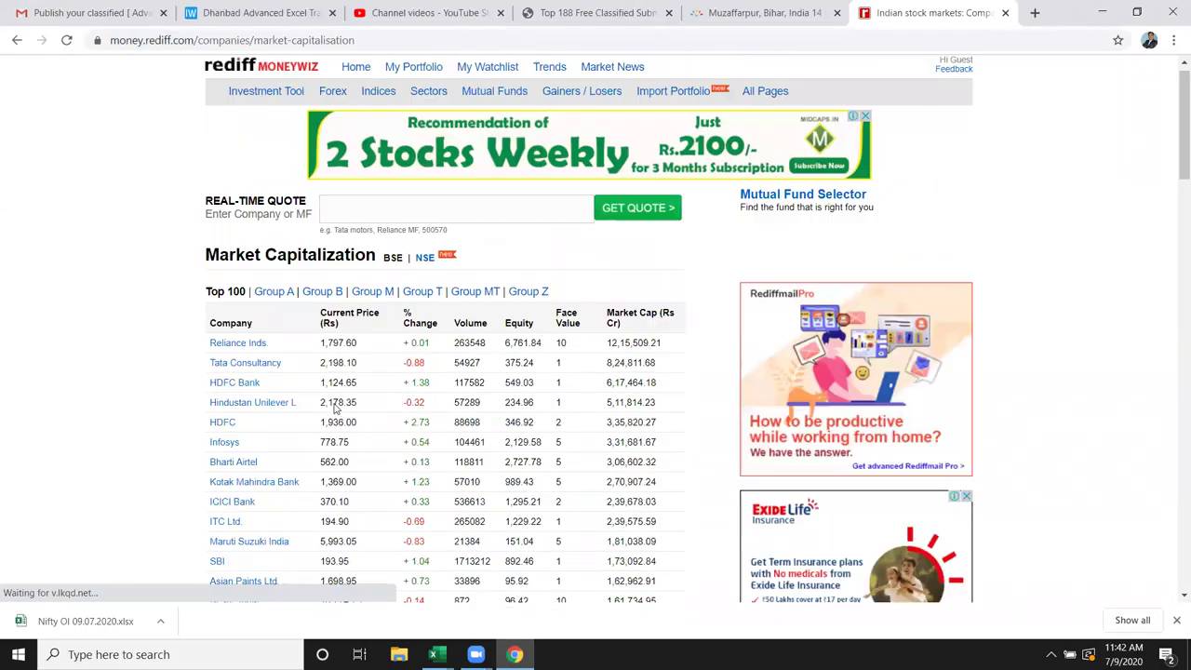
{"action": "left_click", "coordinate": [66, 41]}
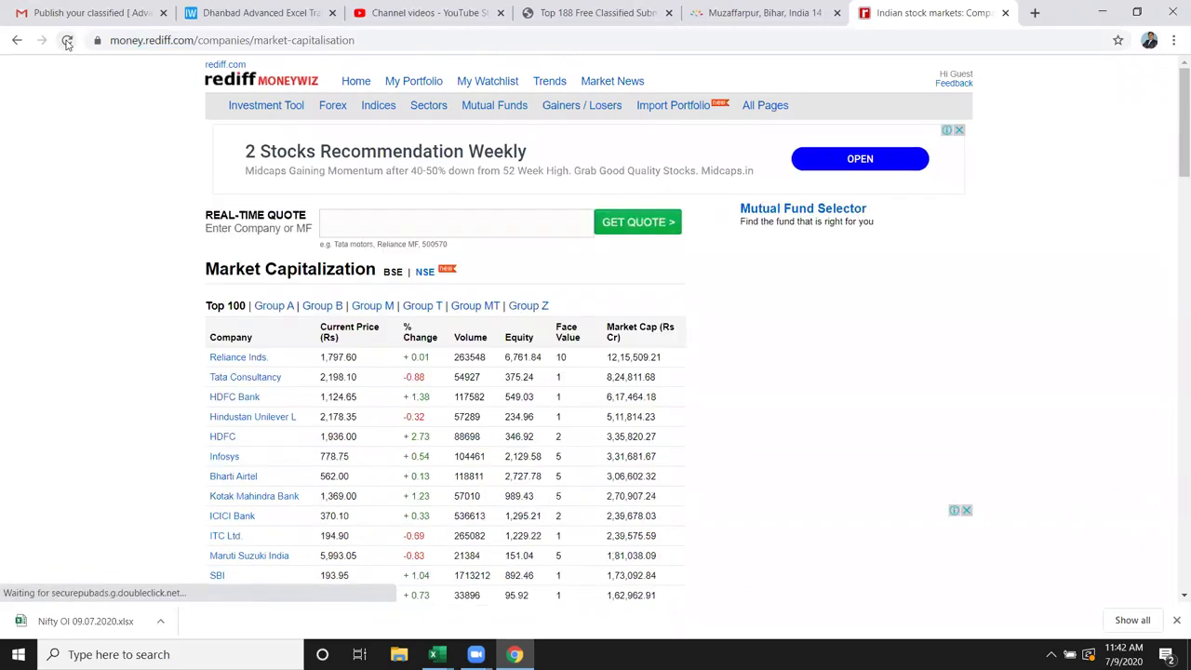
{"action": "left_click", "coordinate": [66, 41]}
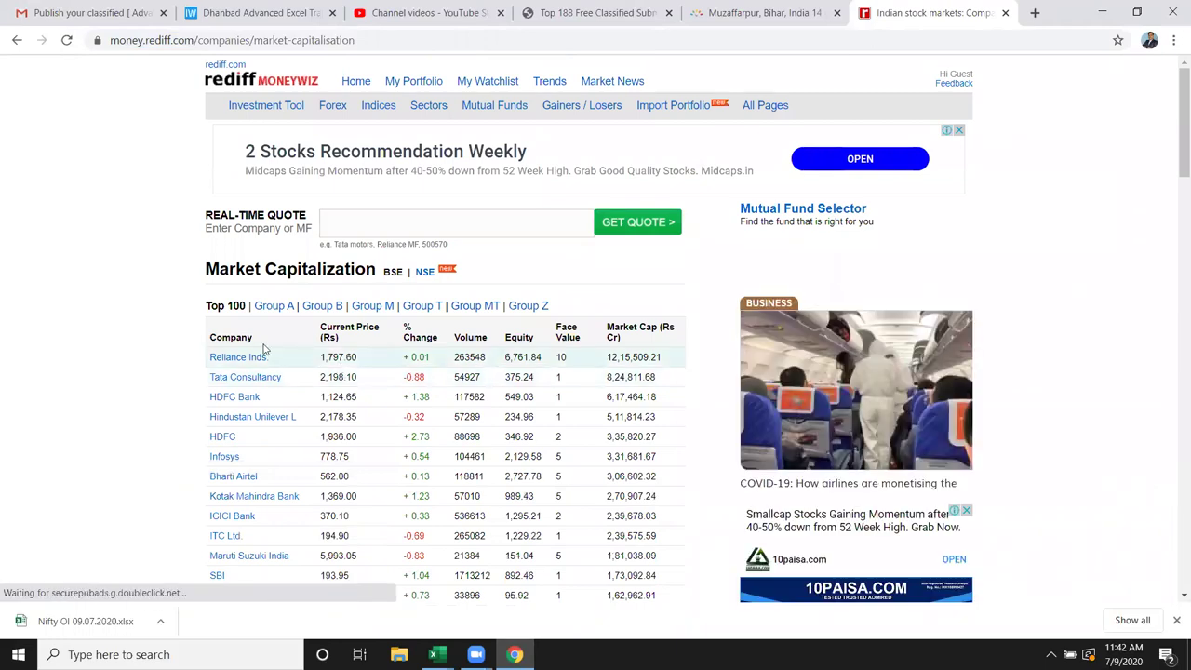
{"action": "left_click", "coordinate": [67, 43]}
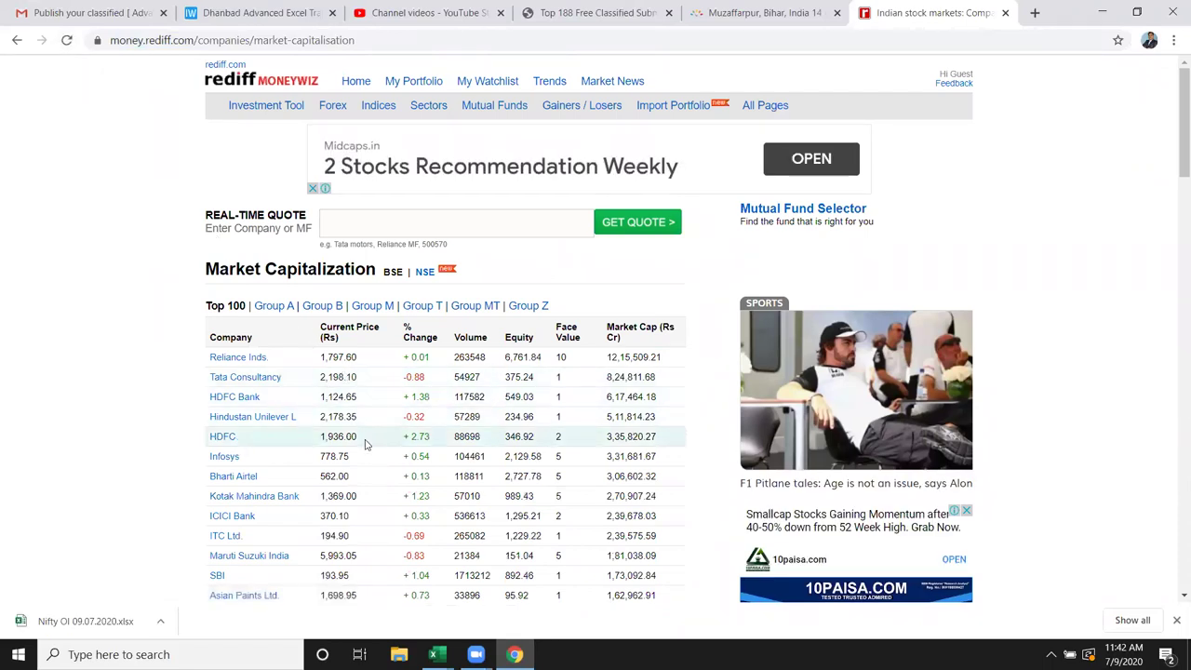
Back in Excel, refresh the Table 0 query data
{"action": "key", "text": "alt+Tab"}
{"action": "right_click", "coordinate": [270, 205]}
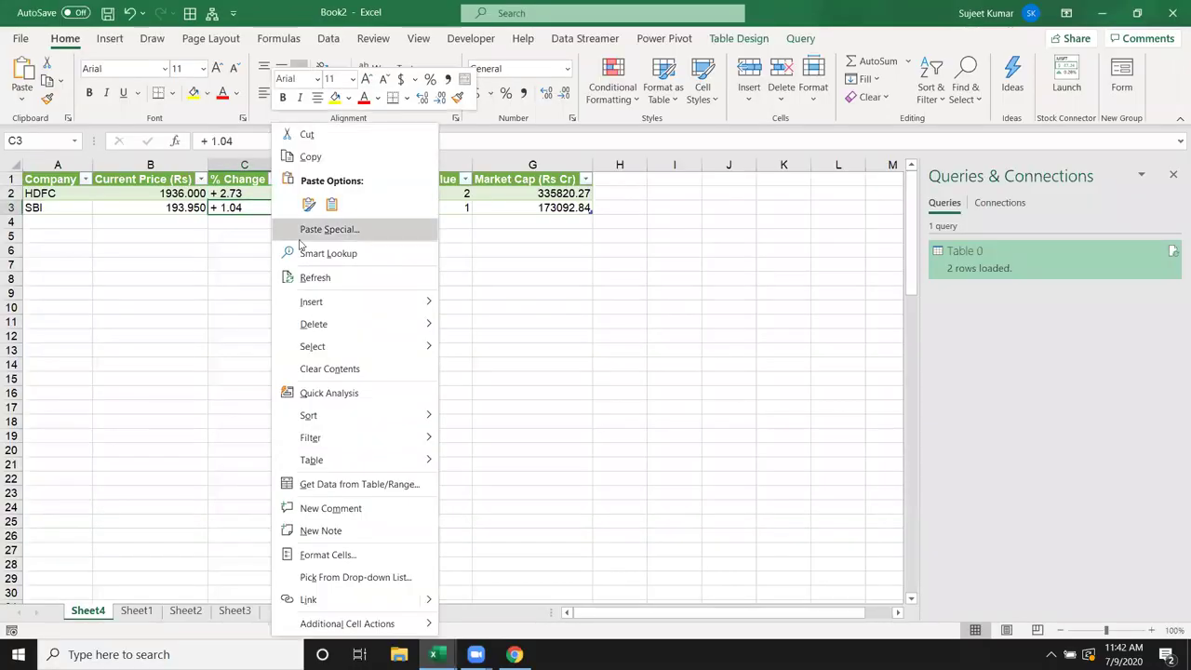
{"action": "left_click", "coordinate": [316, 278]}
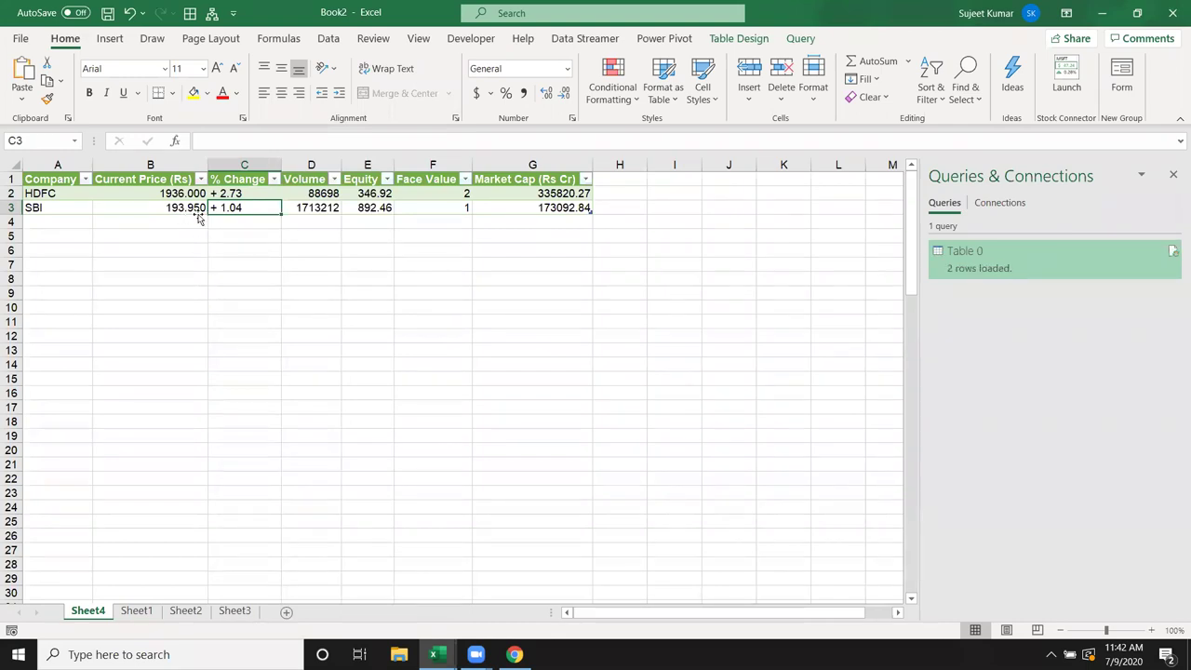
In Table 0's query properties, change the automatic refresh interval from 60 to 2 minutes
{"action": "right_click", "coordinate": [966, 269]}
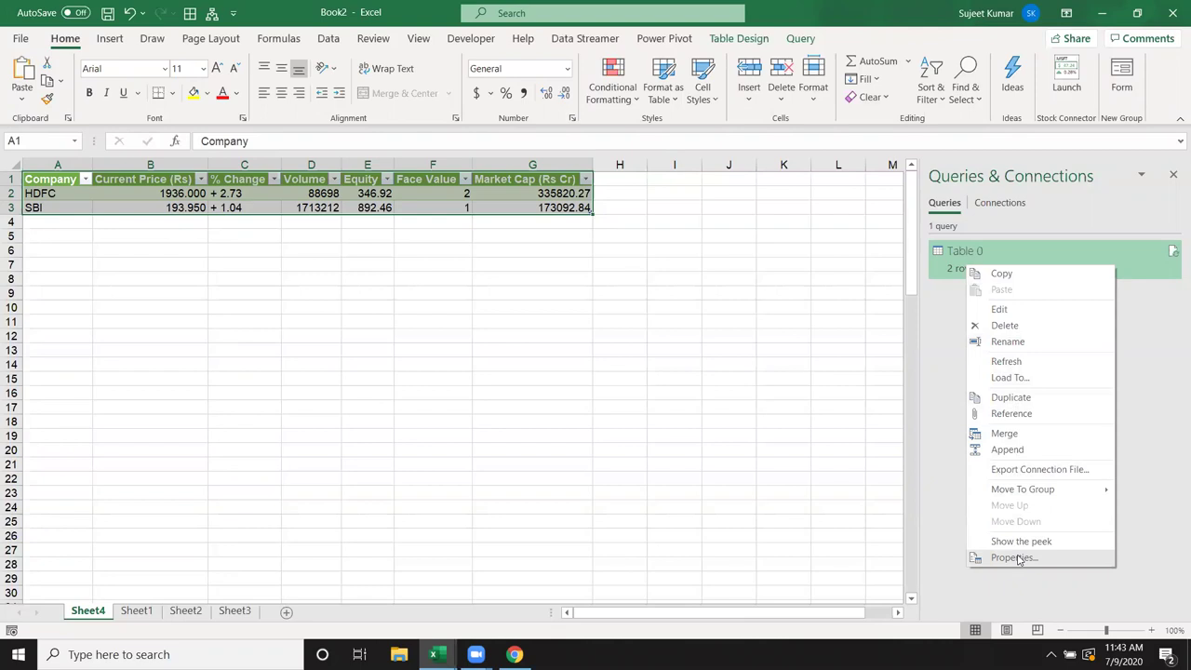
{"action": "left_click", "coordinate": [1018, 558]}
{"action": "left_click", "coordinate": [472, 279]}
{"action": "double_click", "coordinate": [518, 273]}
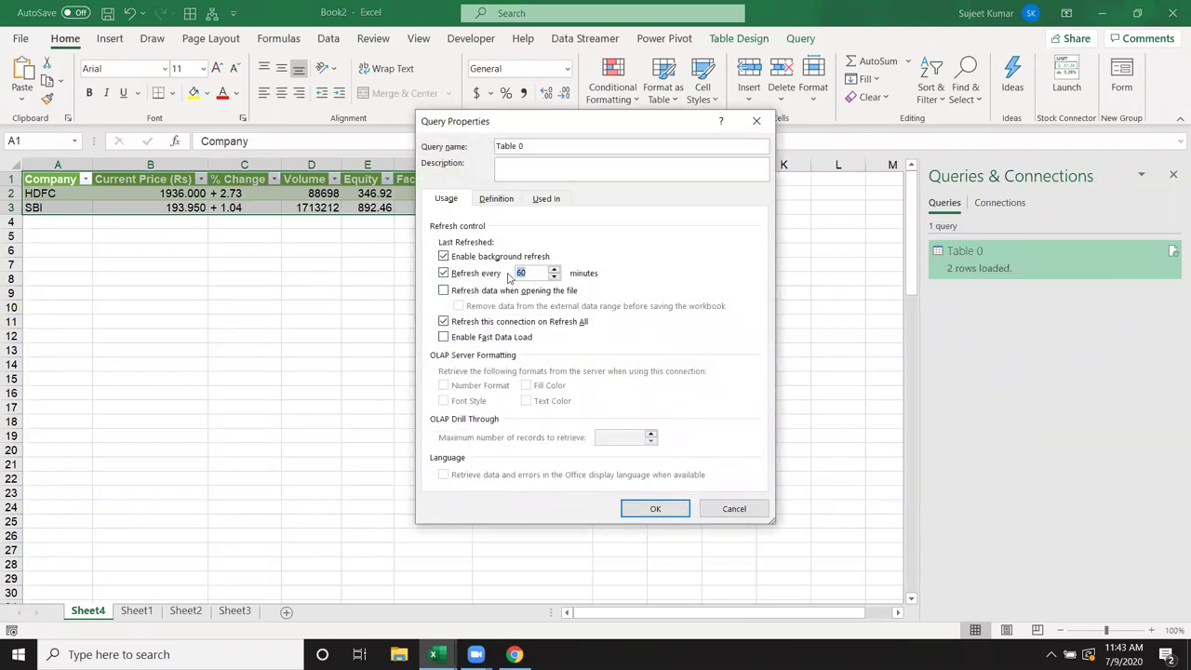
{"action": "type", "text": "2"}
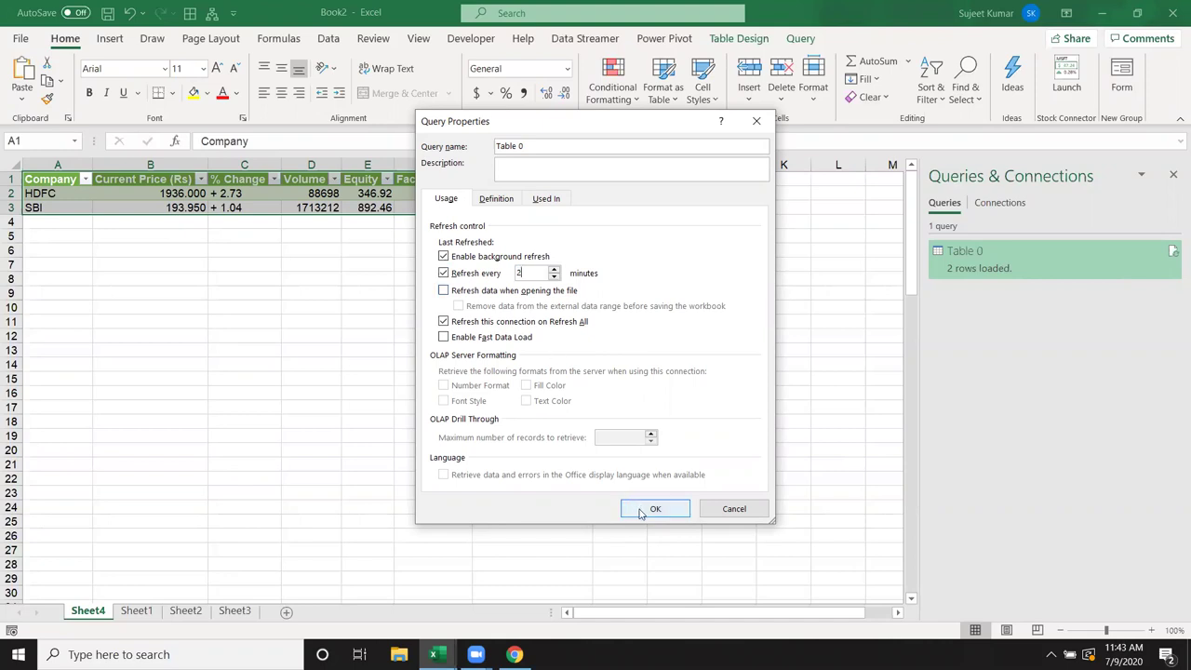
{"action": "left_click", "coordinate": [642, 511]}
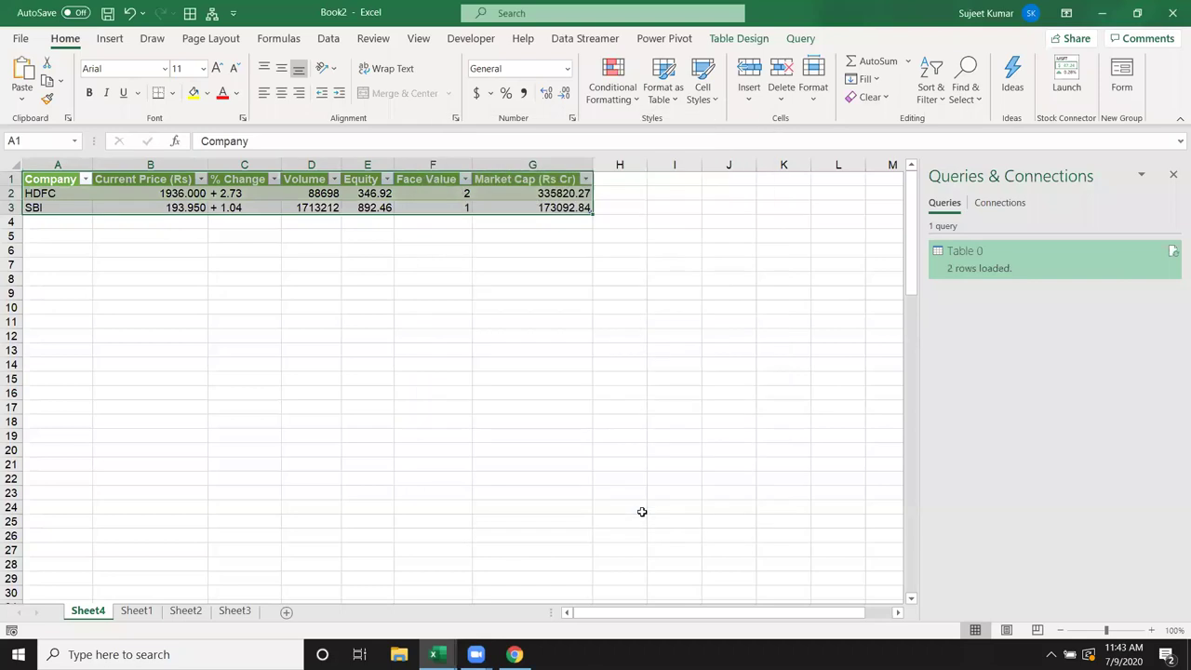
Enter a 'Total' label in B5 below the table, then clear it again
{"action": "left_click", "coordinate": [168, 208]}
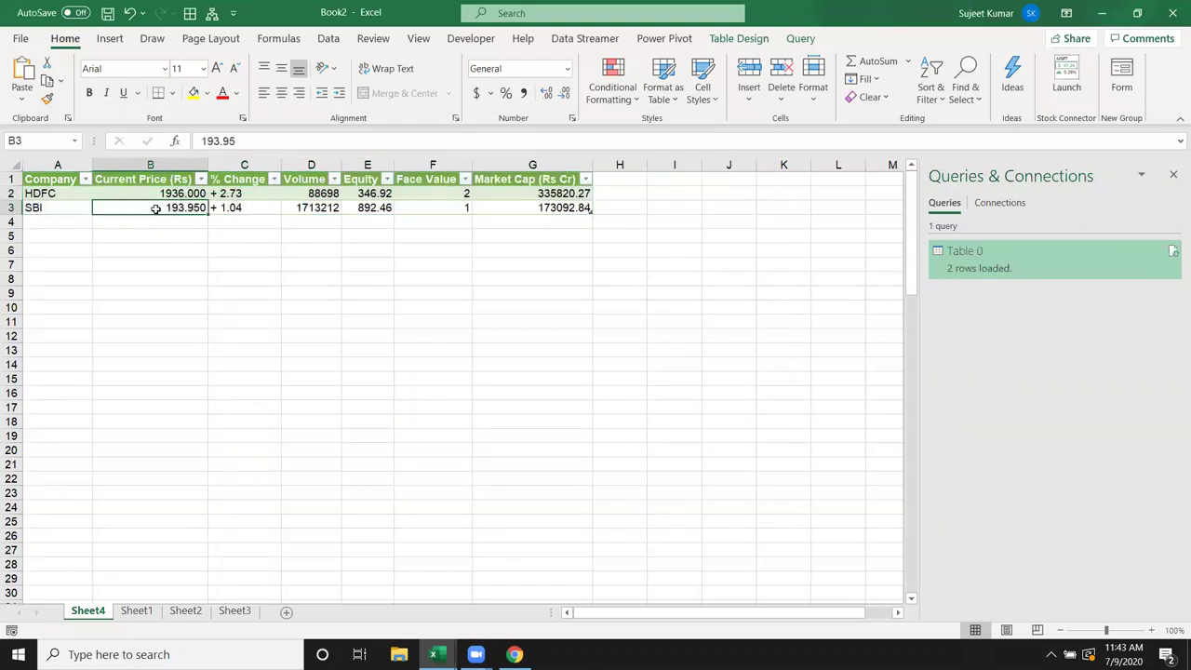
{"action": "left_click", "coordinate": [223, 192]}
{"action": "key", "text": "Return"}
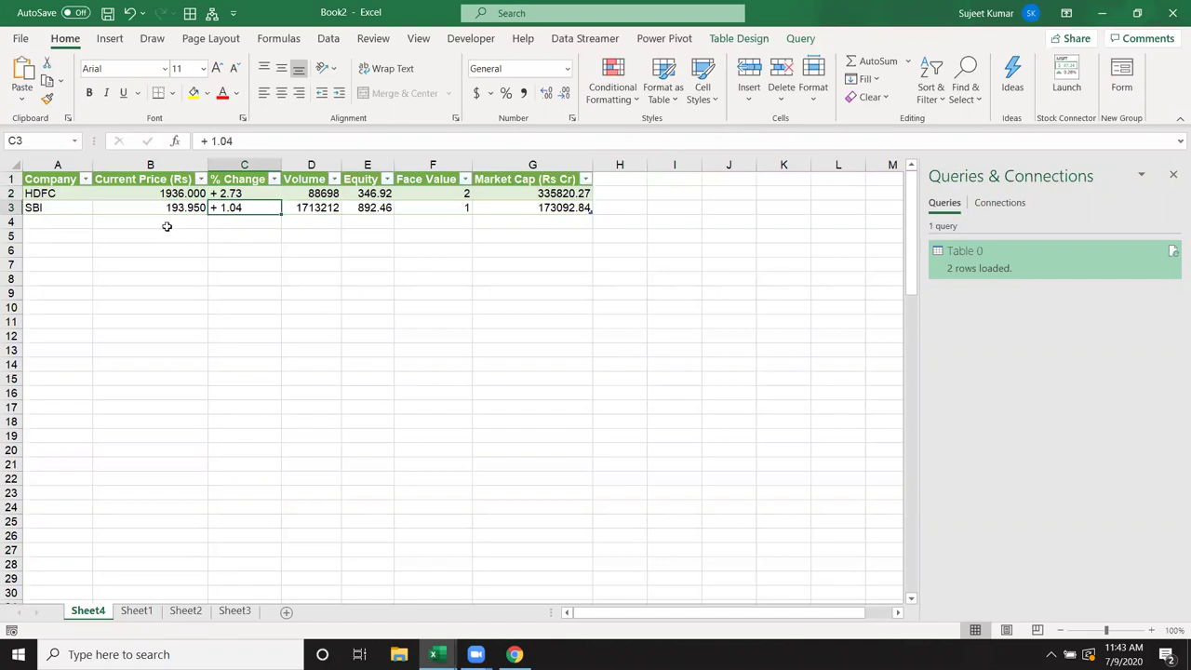
{"action": "left_click", "coordinate": [168, 227]}
{"action": "left_click", "coordinate": [170, 232]}
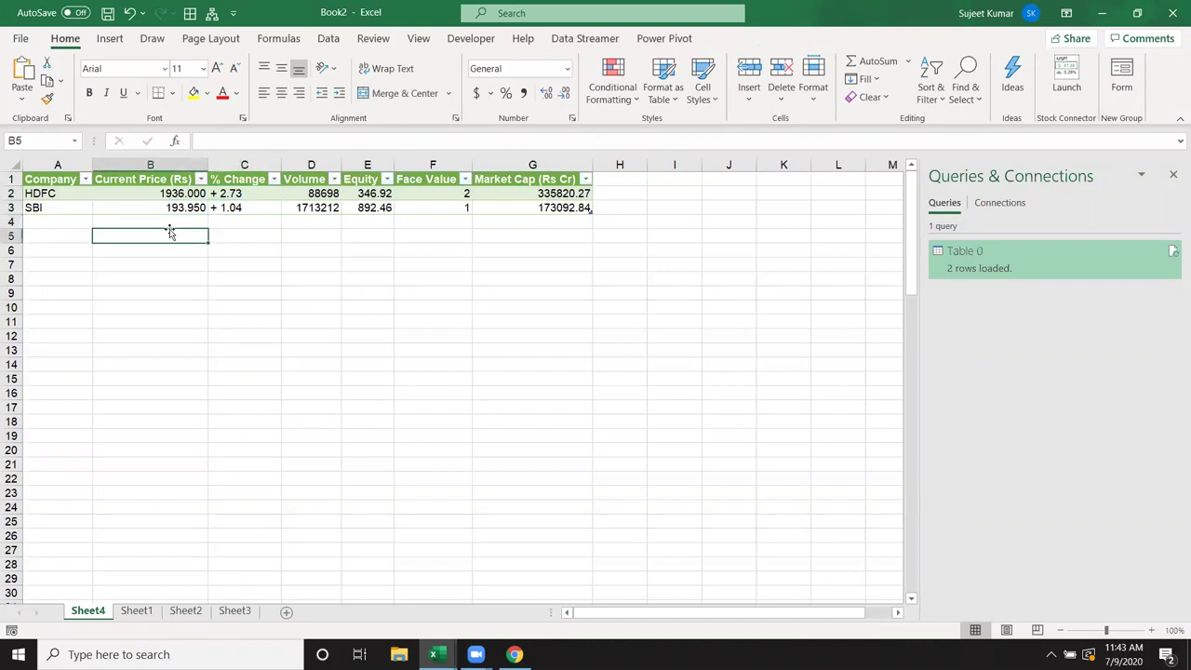
{"action": "type", "text": "Total"}
{"action": "key", "text": "Tab"}
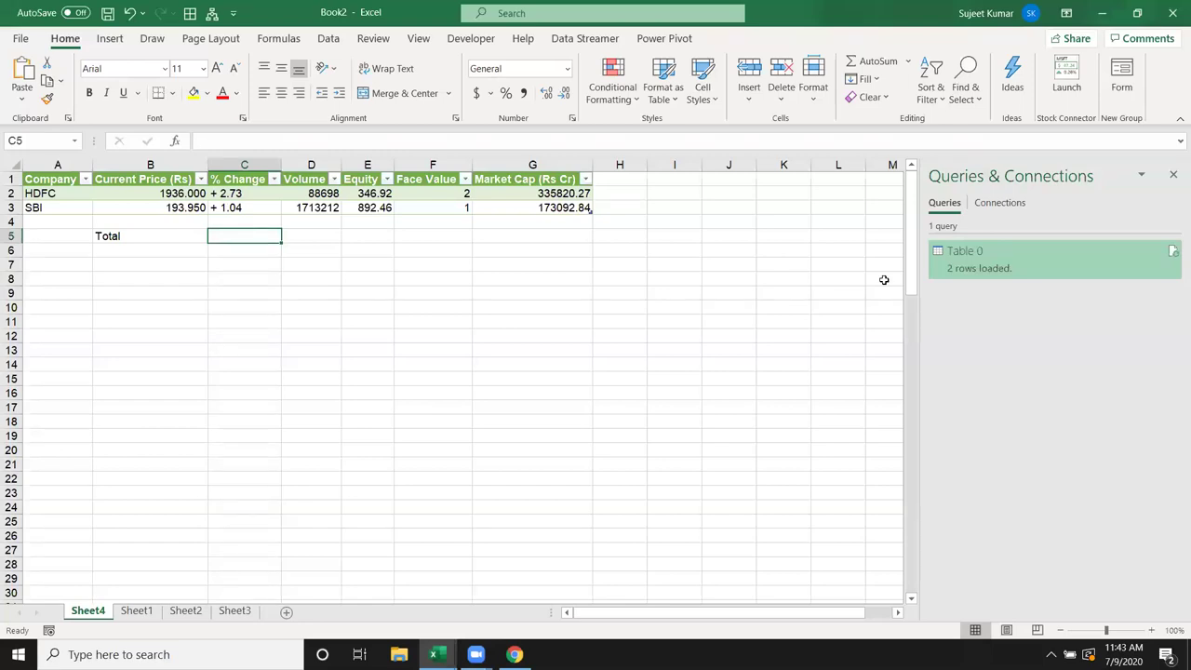
{"action": "key", "text": "Left"}
{"action": "key", "text": "Delete"}
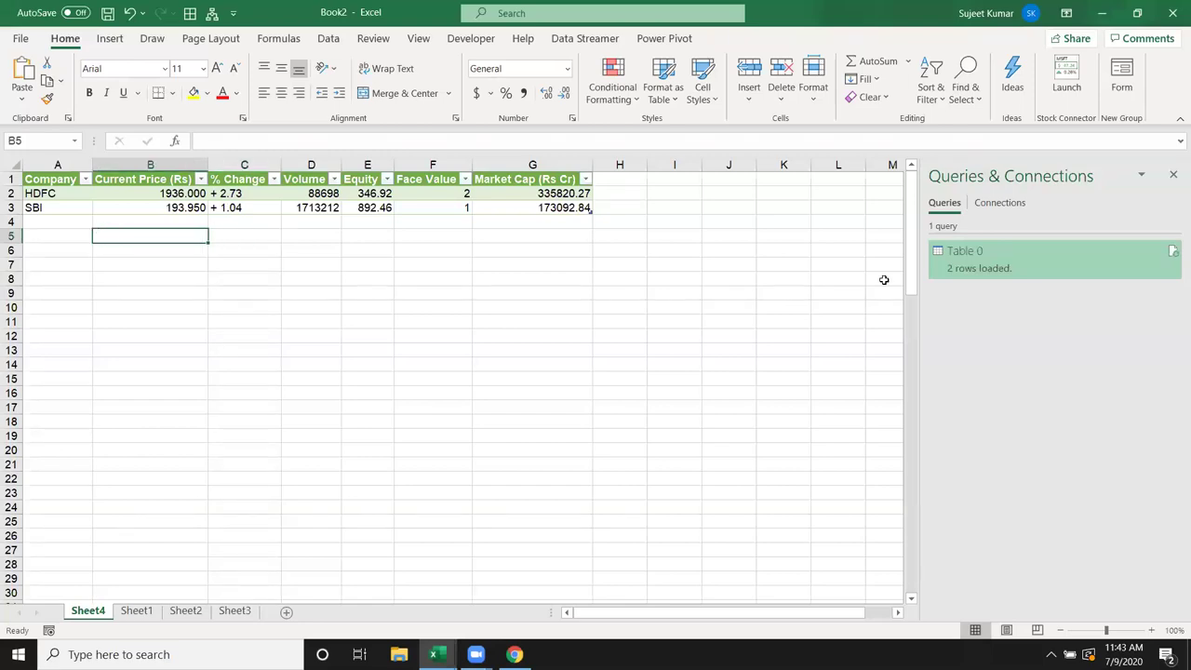
{"action": "key", "text": "Left"}
Link A5 to HDFC in A2 and A6 to SBI with the formula =A3
{"action": "type", "text": "=Total"}
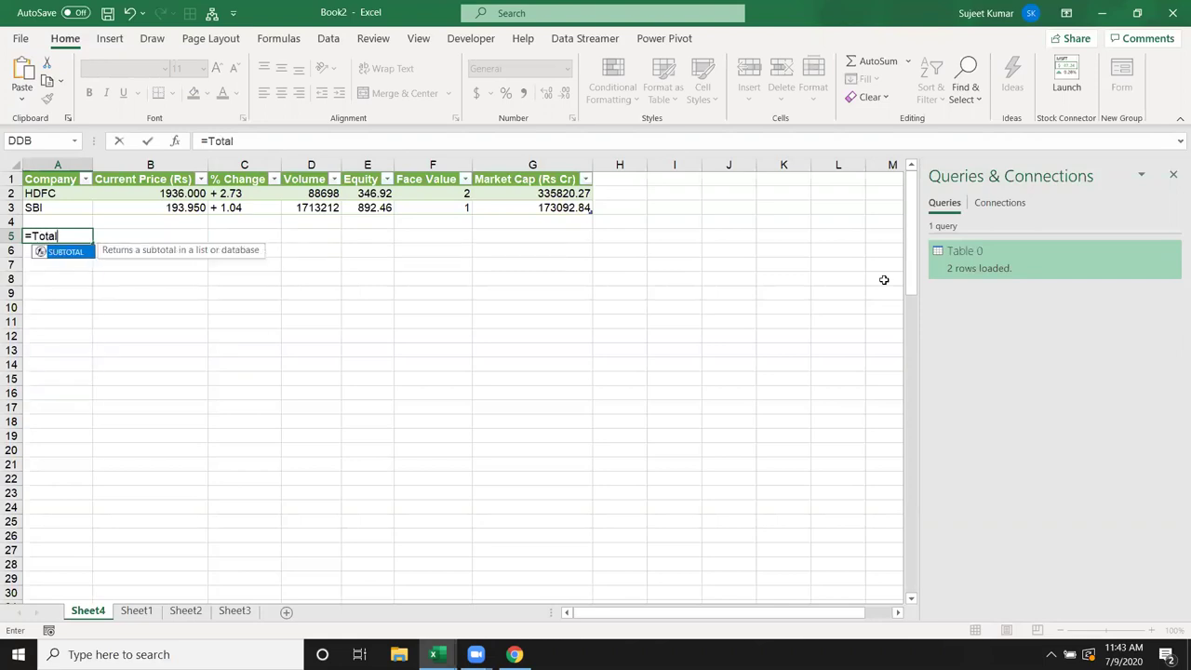
{"action": "key", "text": "Escape"}
{"action": "key", "text": "Escape"}
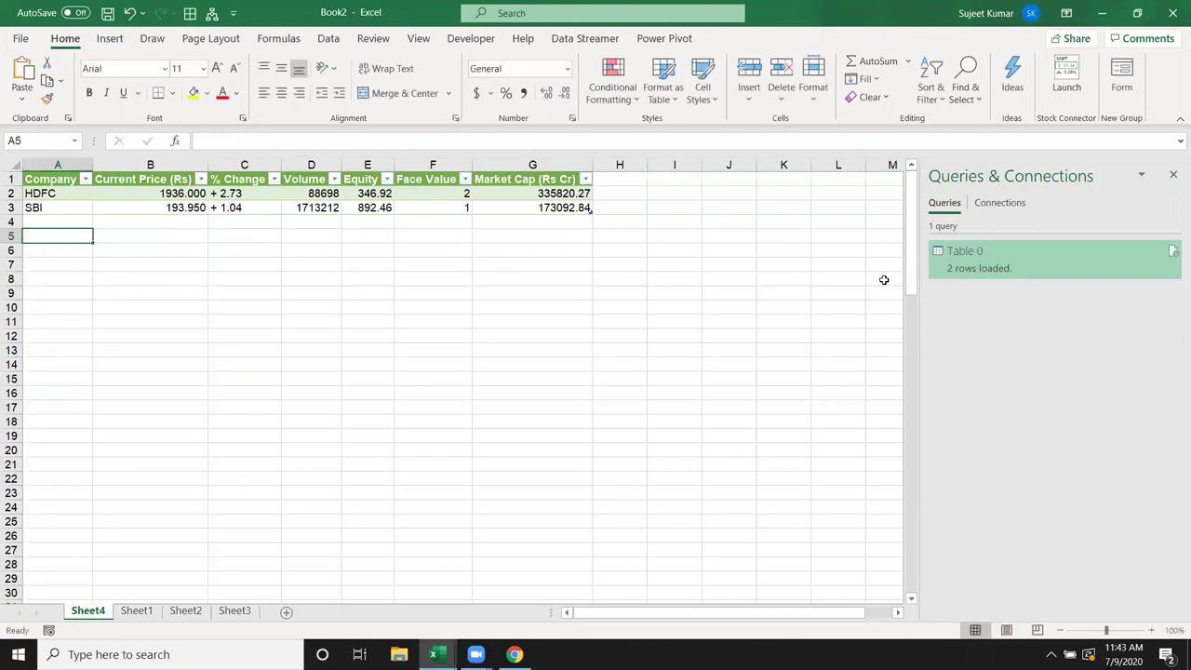
{"action": "key", "text": "Down"}
{"action": "key", "text": "Up"}
{"action": "key", "text": "Up"}
{"action": "key", "text": "Up"}
{"action": "key", "text": "Up"}
{"action": "key", "text": "Down"}
{"action": "key", "text": "Down"}
{"action": "key", "text": "Down"}
{"action": "type", "text": "="}
{"action": "key", "text": "Up"}
{"action": "key", "text": "Up"}
{"action": "key", "text": "Up"}
{"action": "key", "text": "Up"}
{"action": "key", "text": "Down"}
{"action": "key", "text": "Return"}
{"action": "key", "text": "Up"}
{"action": "key", "text": "Down"}
{"action": "type", "text": "="}
{"action": "key", "text": "Escape"}
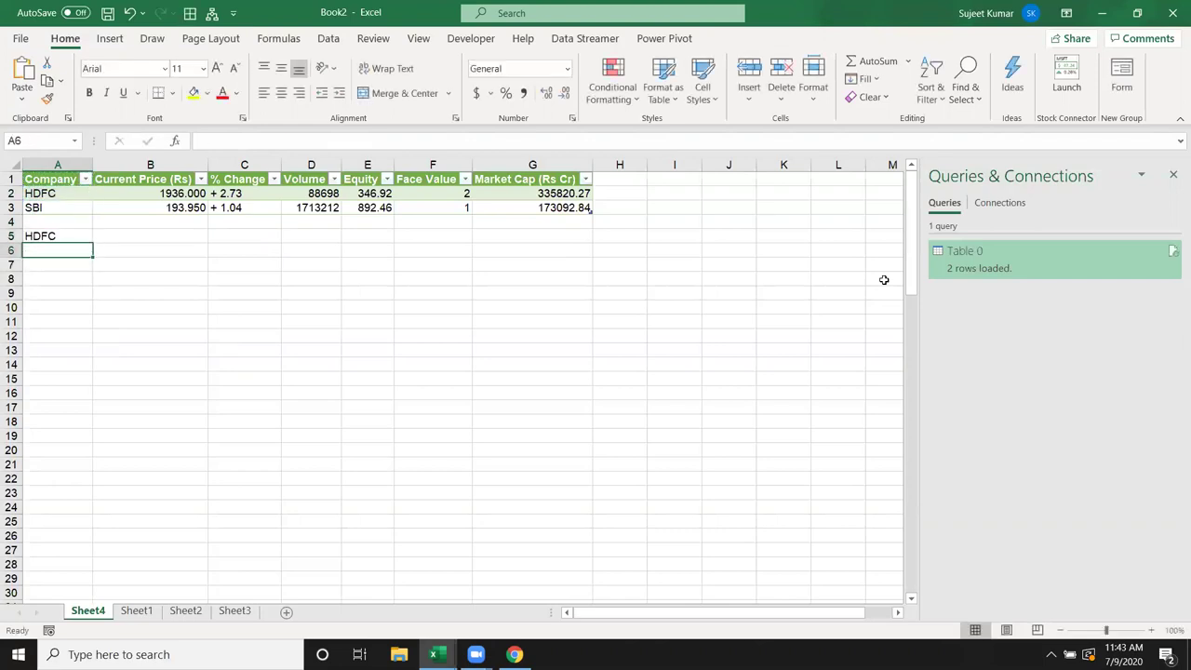
{"action": "type", "text": "=A3"}
{"action": "key", "text": "Tab"}
Fill A5:C6 right so rows 5–6 show each company's price and % change
{"action": "key", "text": "Up"}
{"action": "key", "text": "Up"}
{"action": "key", "text": "Up"}
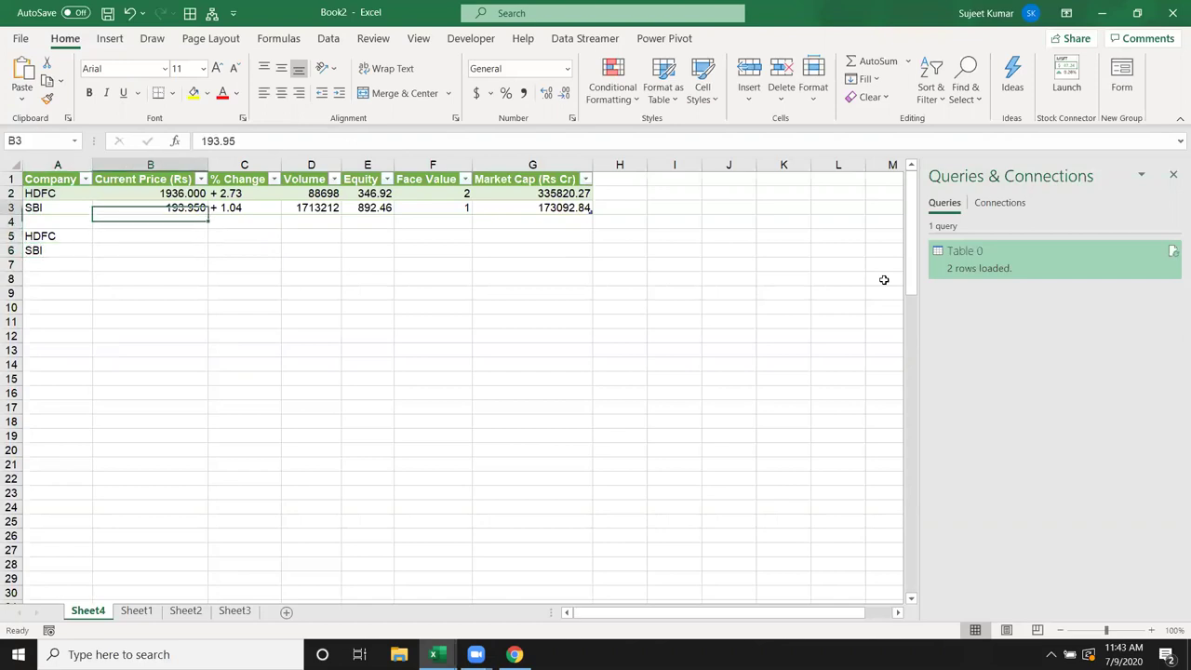
{"action": "key", "text": "Down"}
{"action": "key", "text": "Down"}
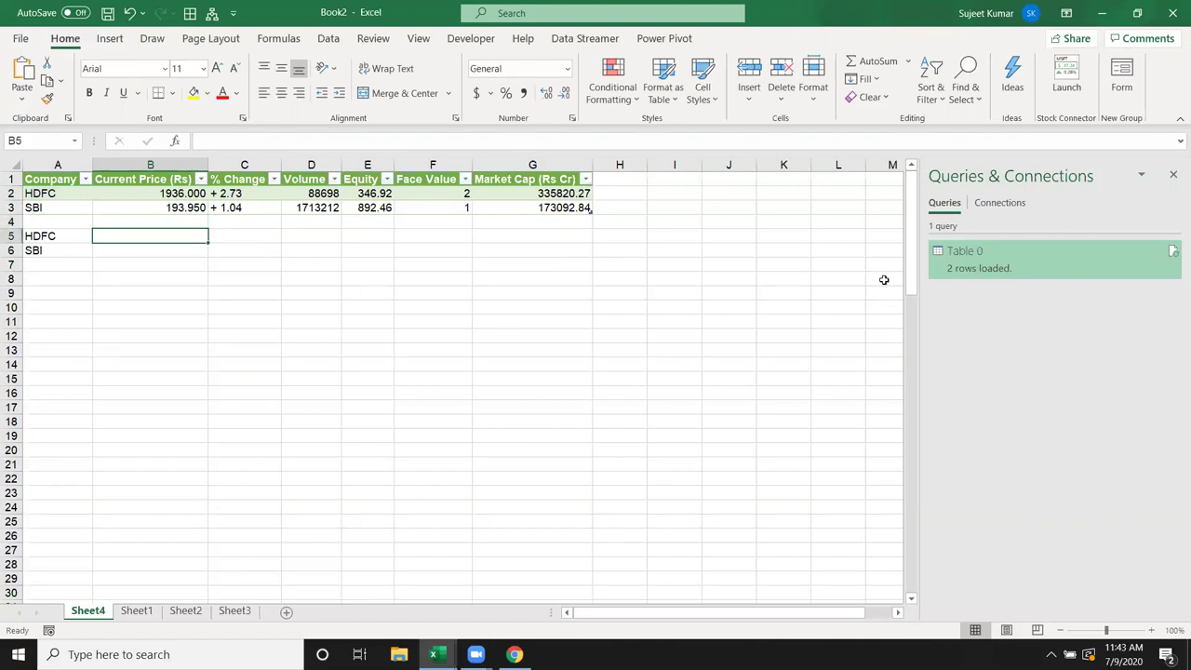
{"action": "key", "text": "Left"}
{"action": "key", "text": "shift+Right"}
{"action": "key", "text": "shift+Right"}
{"action": "key", "text": "shift+Down"}
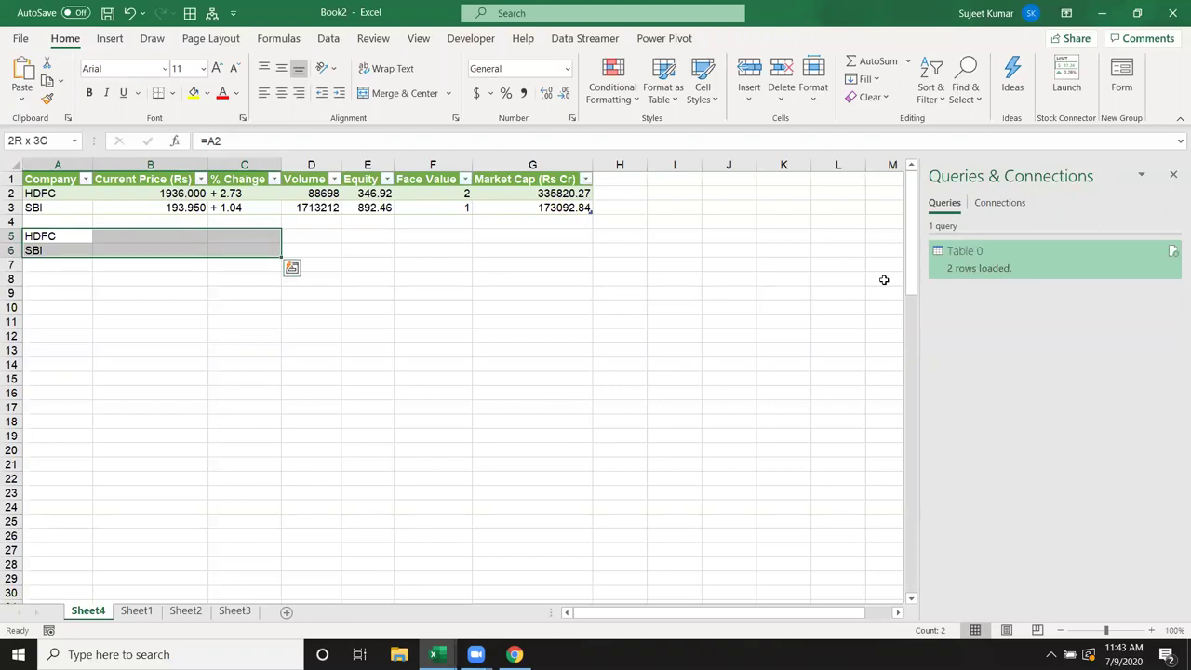
{"action": "key", "text": "ctrl+r"}
{"action": "key", "text": "ctrl+q"}
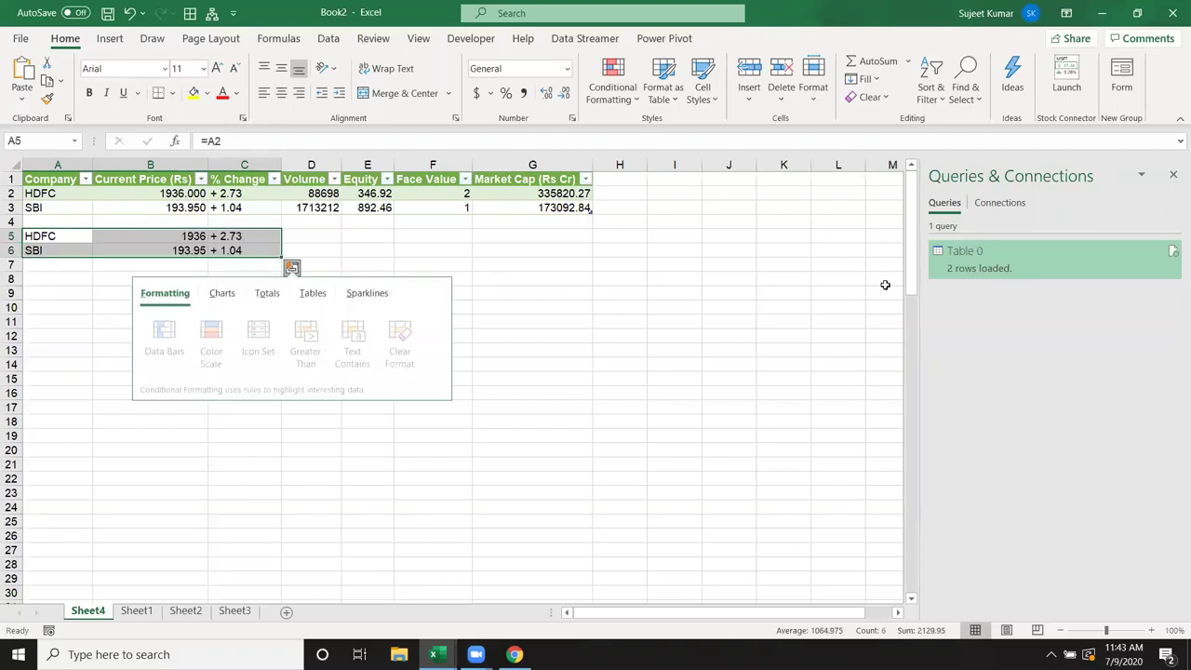
{"action": "left_click", "coordinate": [565, 308]}
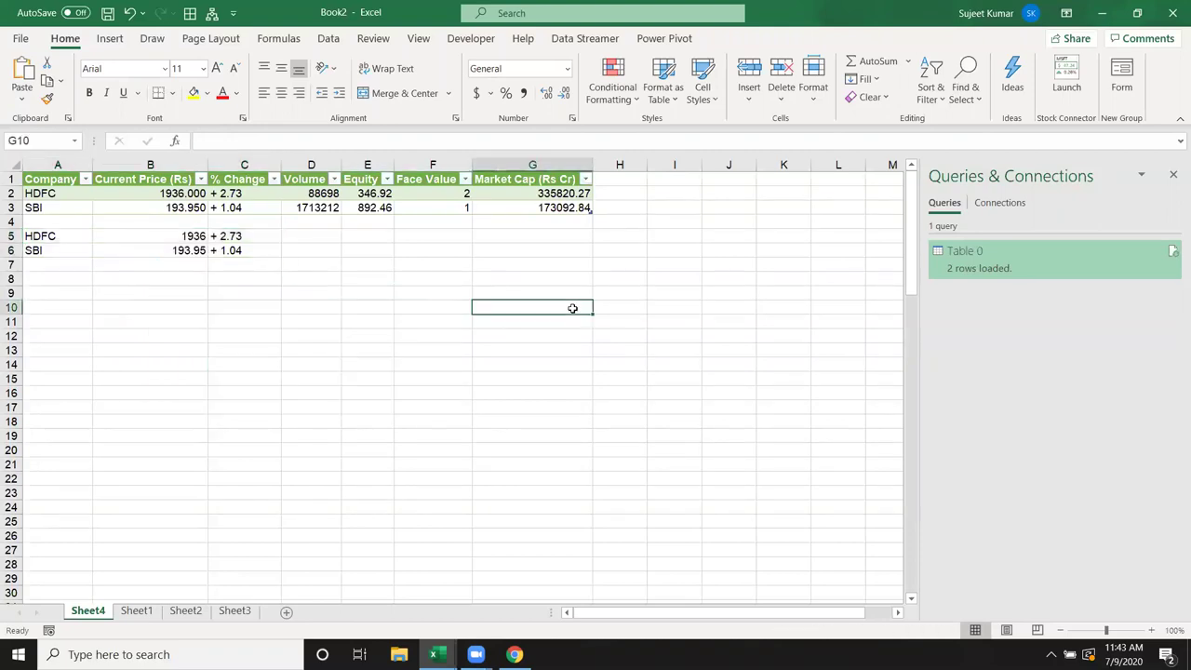
Open Sheet4's code and add a Worksheet_Calculate event procedure from the Worksheet dropdowns
{"action": "right_click", "coordinate": [91, 612]}
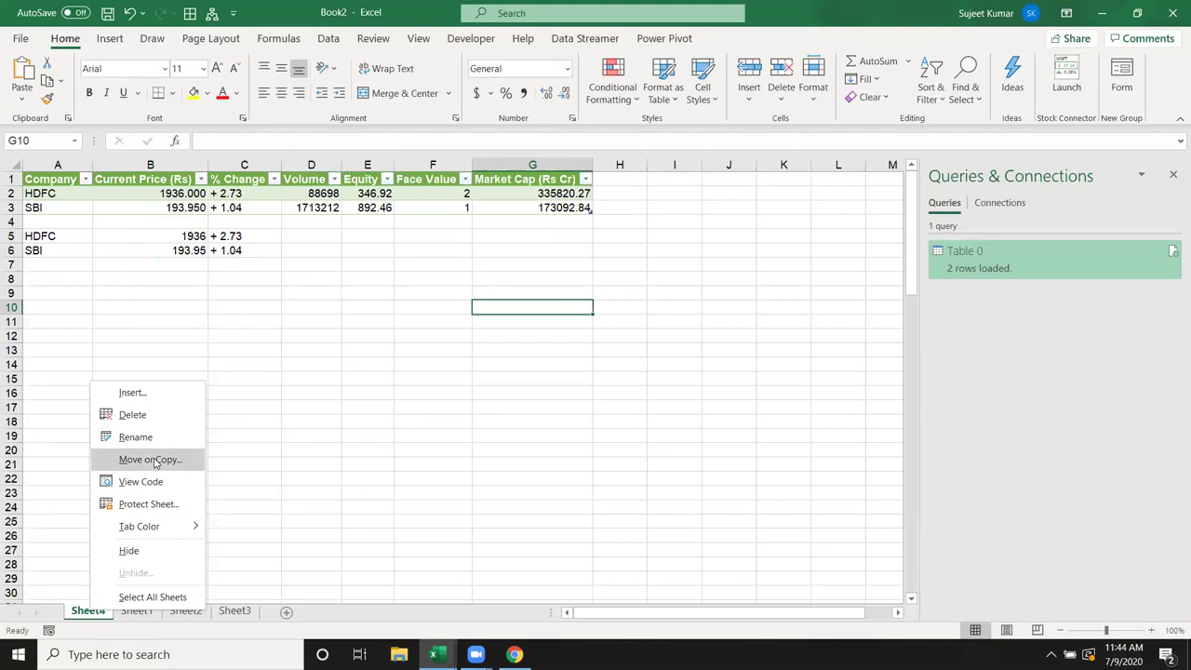
{"action": "left_click", "coordinate": [156, 483]}
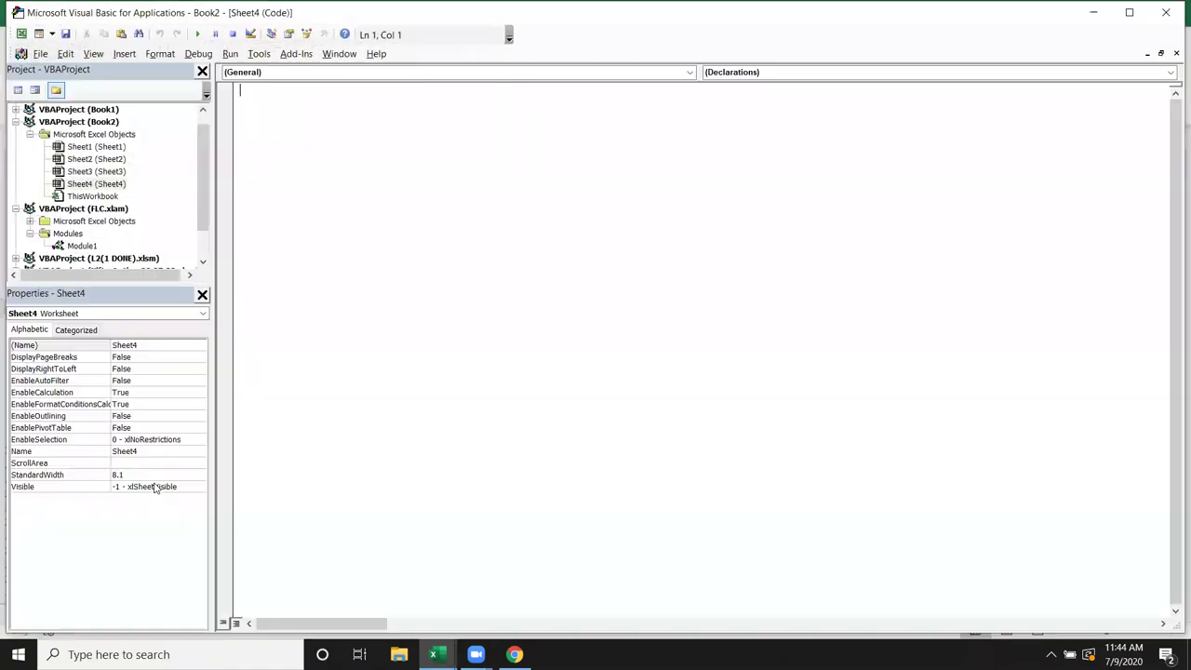
{"action": "left_click", "coordinate": [250, 74]}
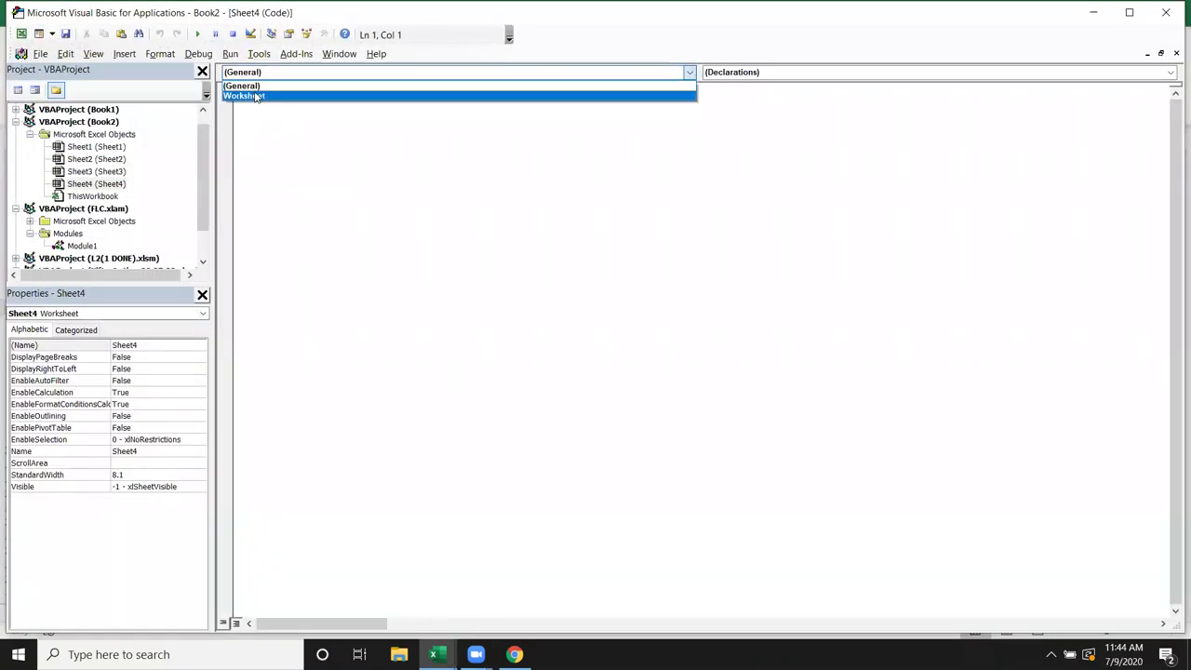
{"action": "left_click", "coordinate": [253, 96]}
{"action": "left_click", "coordinate": [752, 74]}
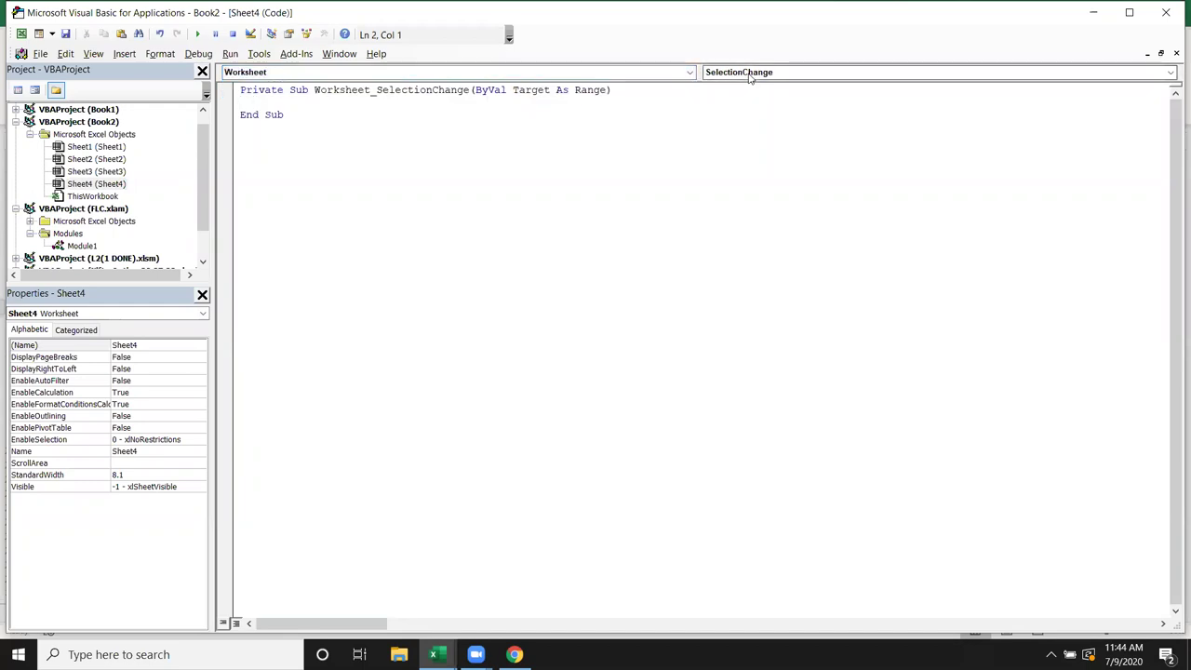
{"action": "left_click", "coordinate": [763, 124]}
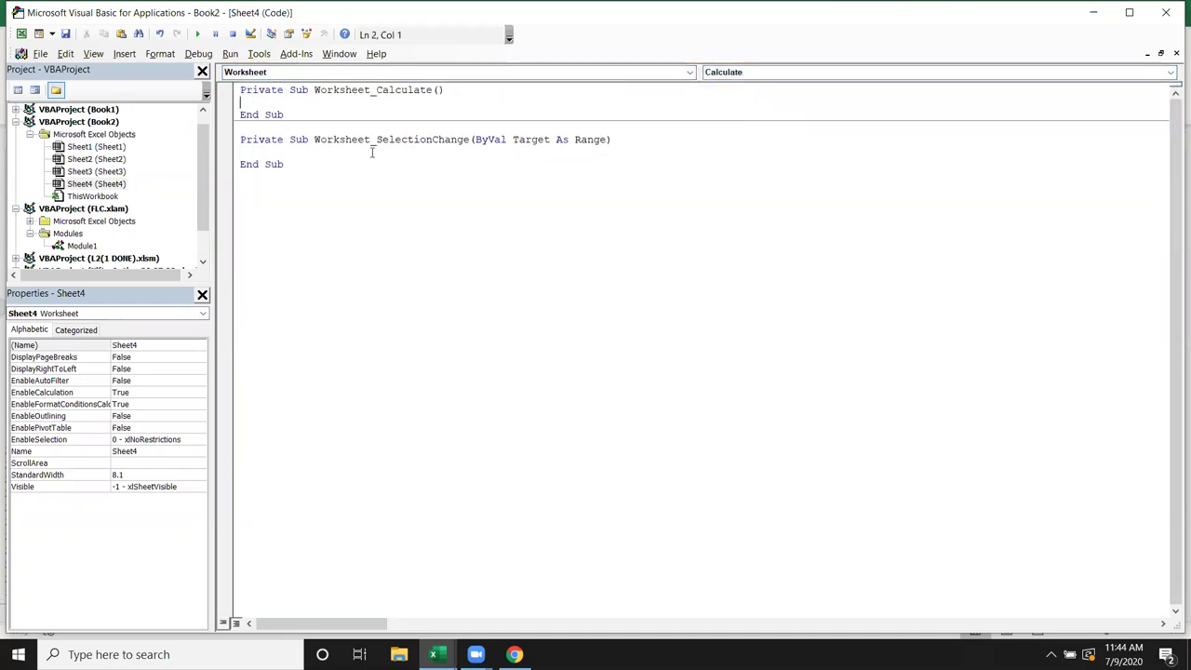
Delete the SelectionChange stub, leave a blank line inside Calculate, and return to Excel
{"action": "left_click_drag", "start_coordinate": [316, 163], "coordinate": [233, 142]}
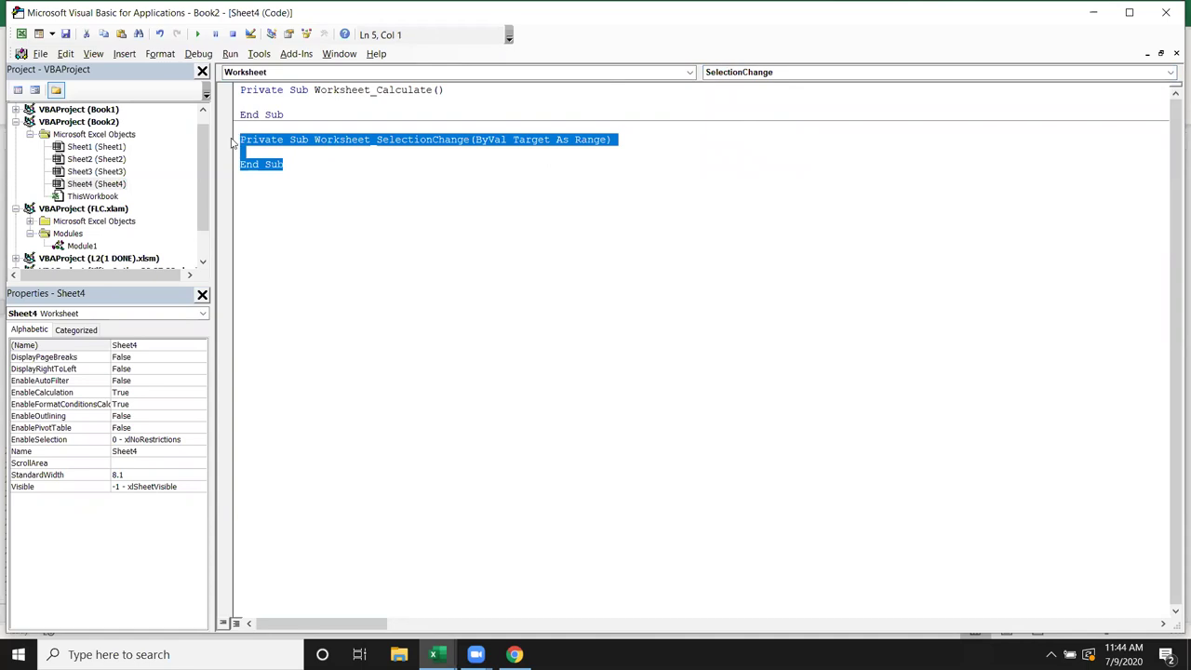
{"action": "key", "text": "Delete"}
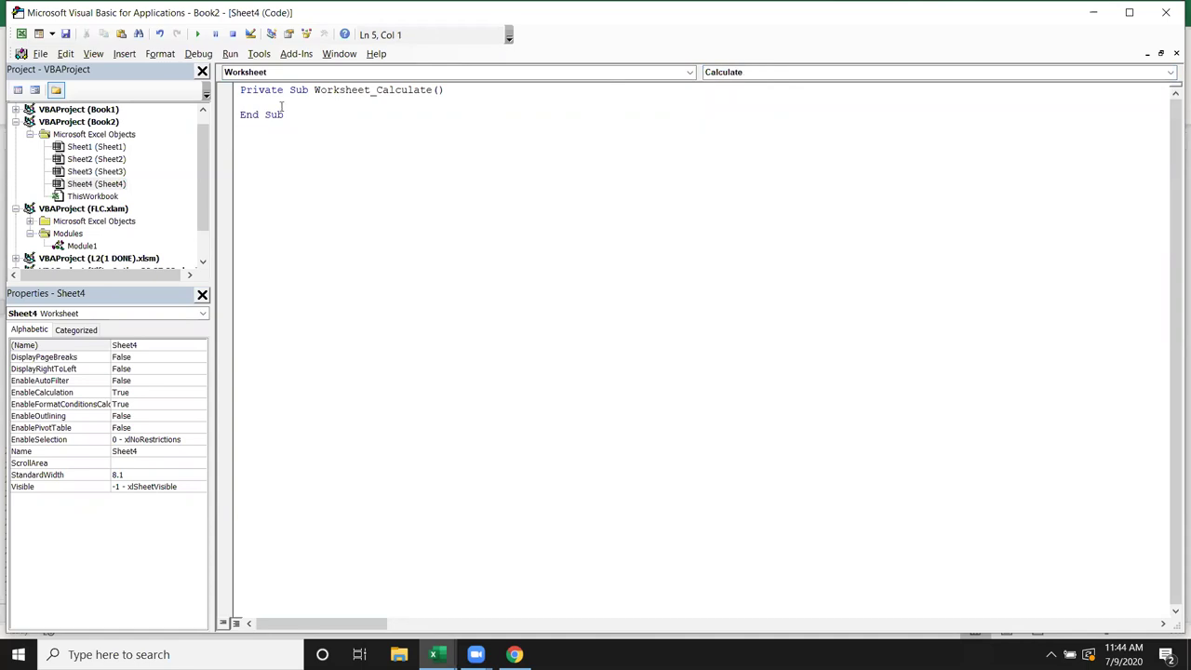
{"action": "key", "text": "Return"}
{"action": "key", "text": "Return"}
{"action": "key", "text": "alt+F11"}
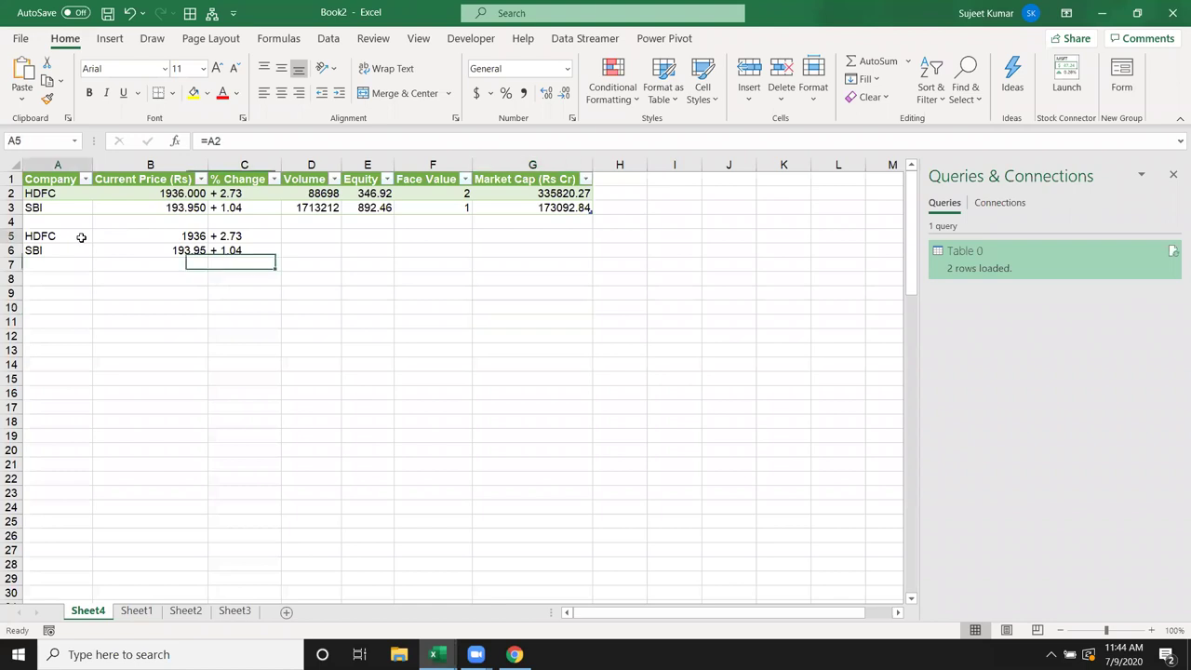
Rename Sheet1 to Data
{"action": "left_click_drag", "start_coordinate": [81, 238], "coordinate": [163, 251]}
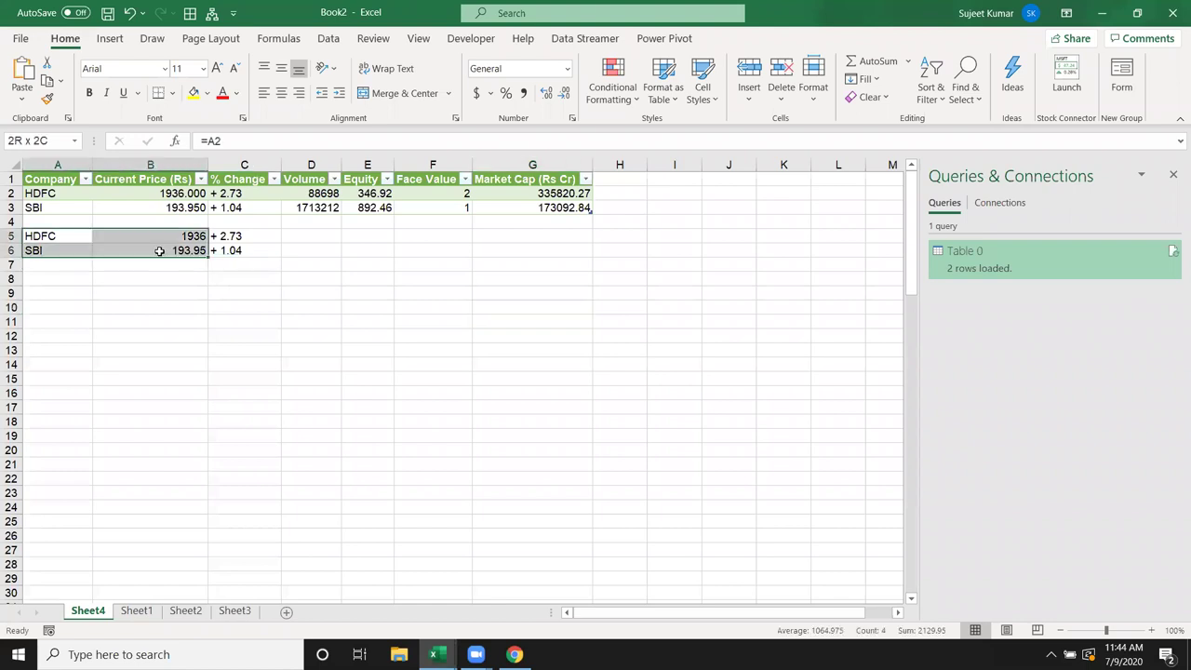
{"action": "left_click", "coordinate": [136, 612]}
{"action": "type", "text": "Data"}
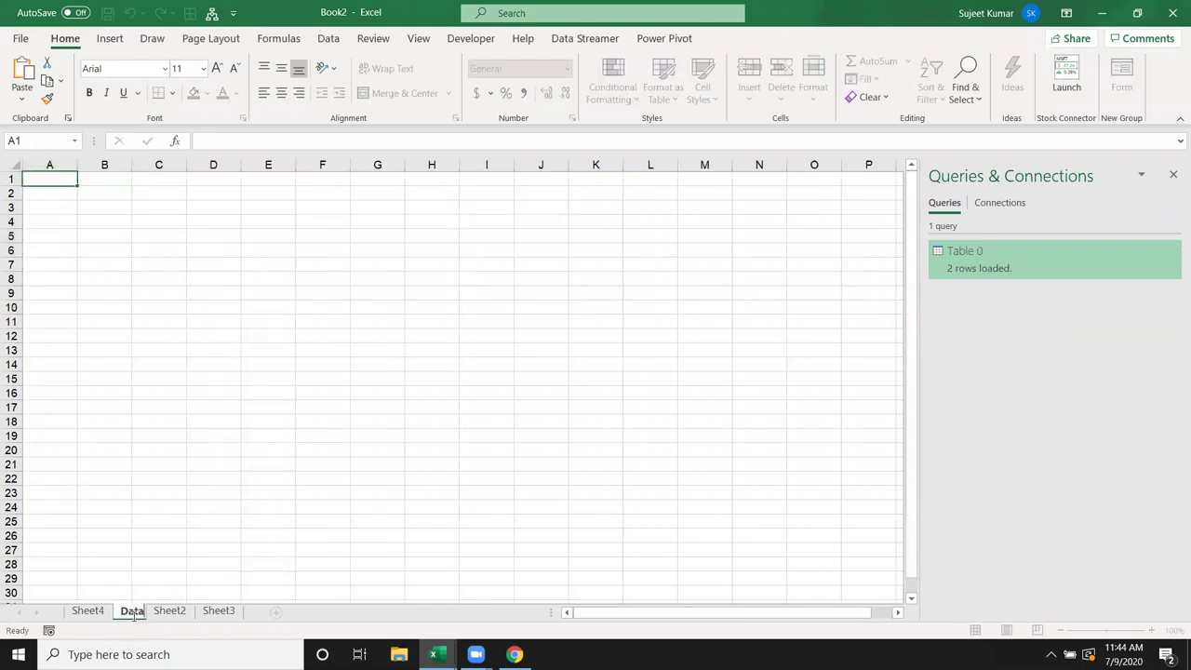
{"action": "left_click", "coordinate": [56, 264]}
Enter headers Time, C, CP and CH in A1:D1, then add a blank line in Sheet4's Calculate code
{"action": "left_click", "coordinate": [53, 179]}
{"action": "type", "text": "Time"}
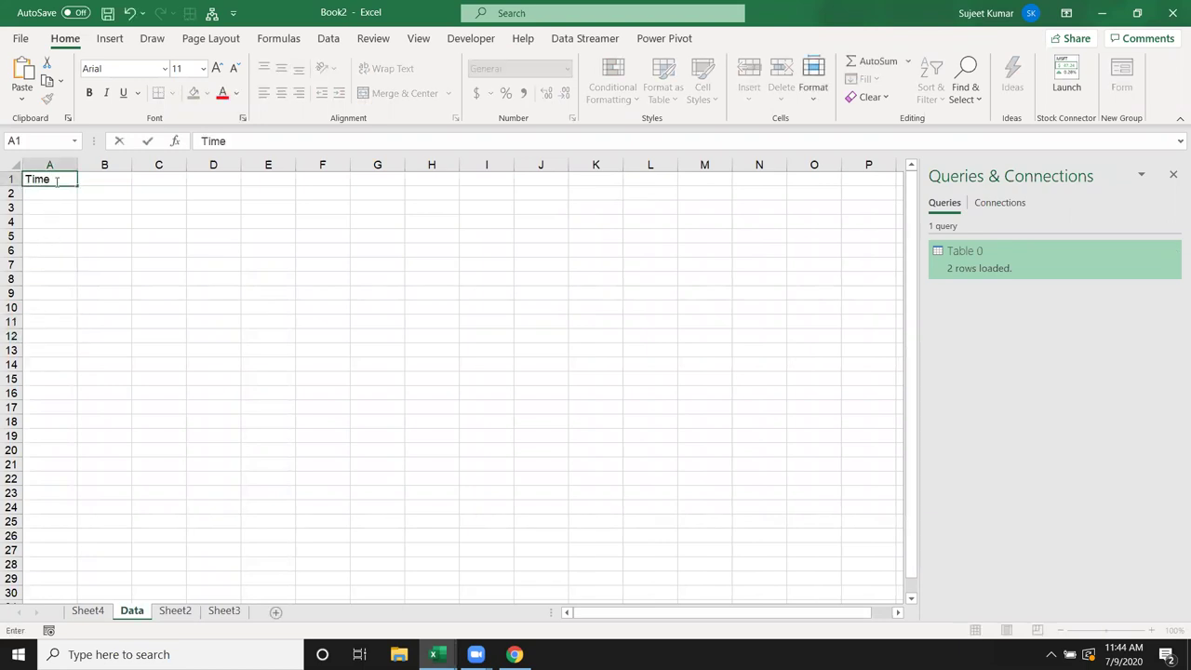
{"action": "key", "text": "Tab"}
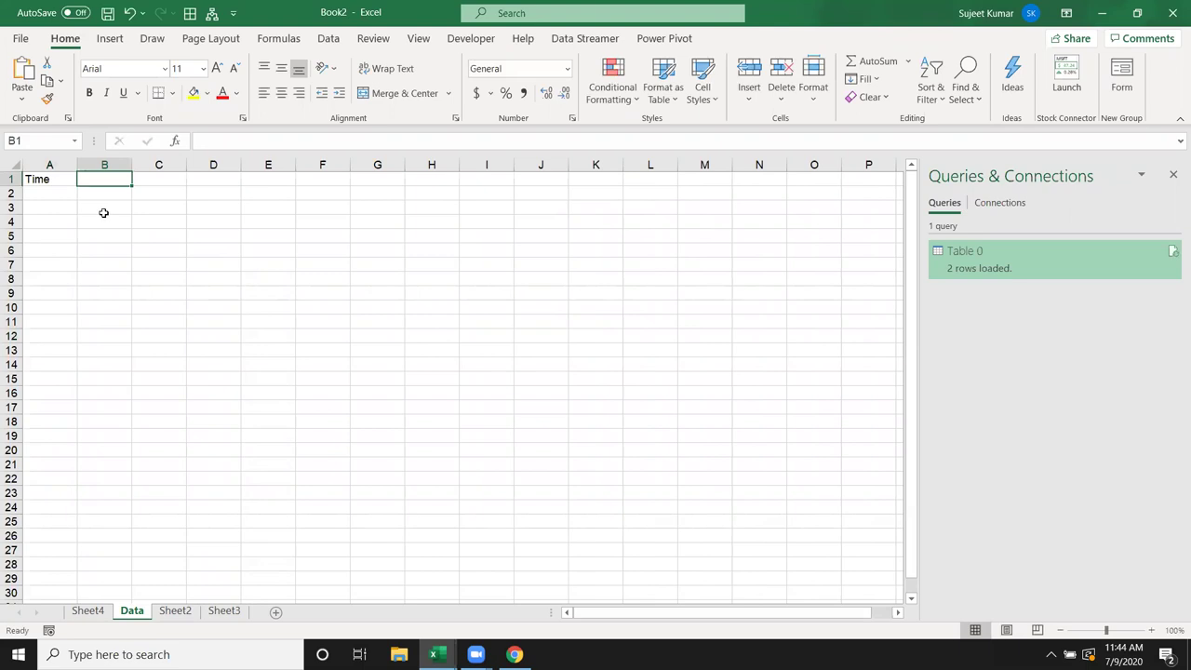
{"action": "type", "text": "C"}
{"action": "key", "text": "Tab"}
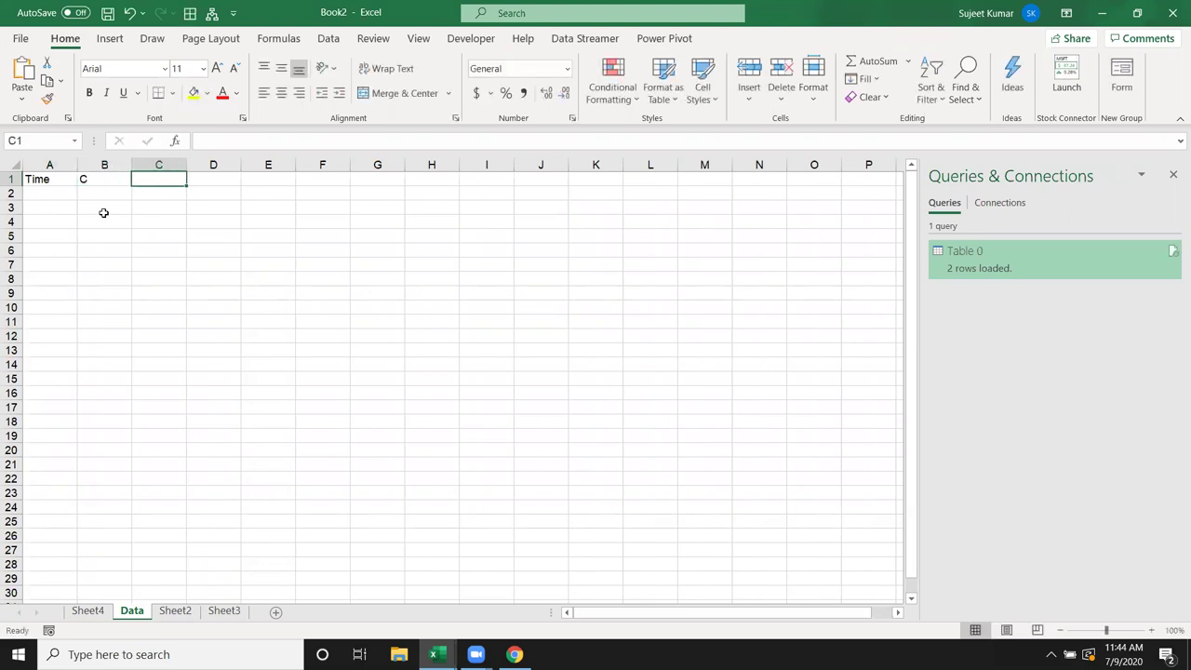
{"action": "type", "text": "CP"}
{"action": "key", "text": "Tab"}
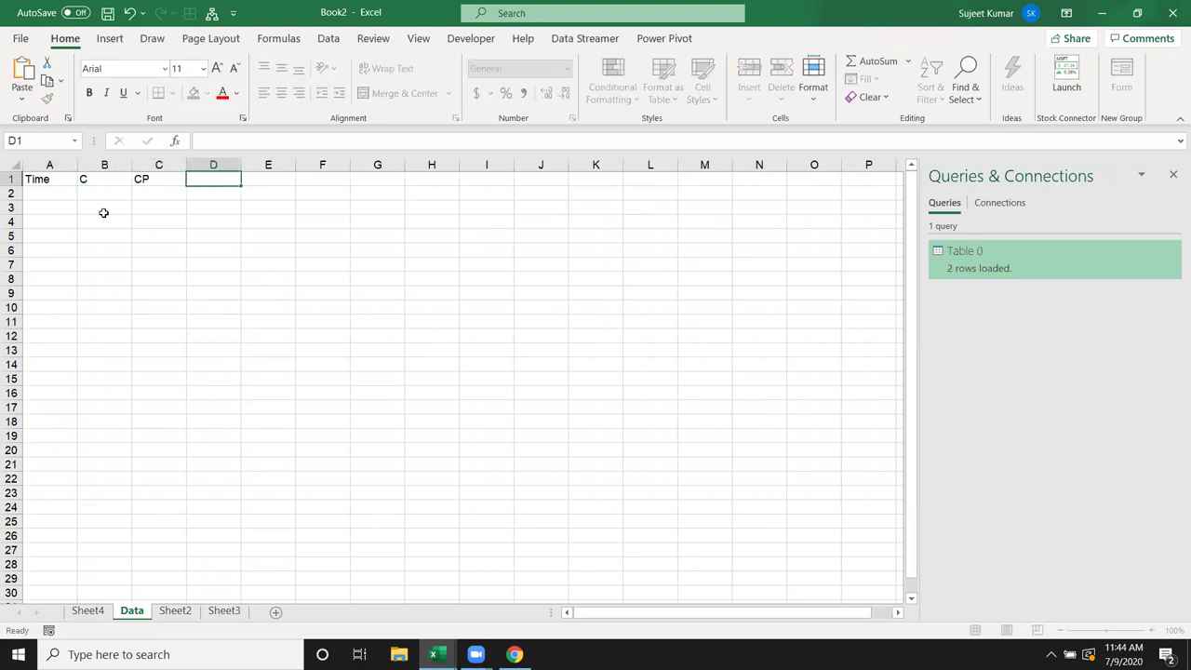
{"action": "type", "text": "CH"}
{"action": "key", "text": "Return"}
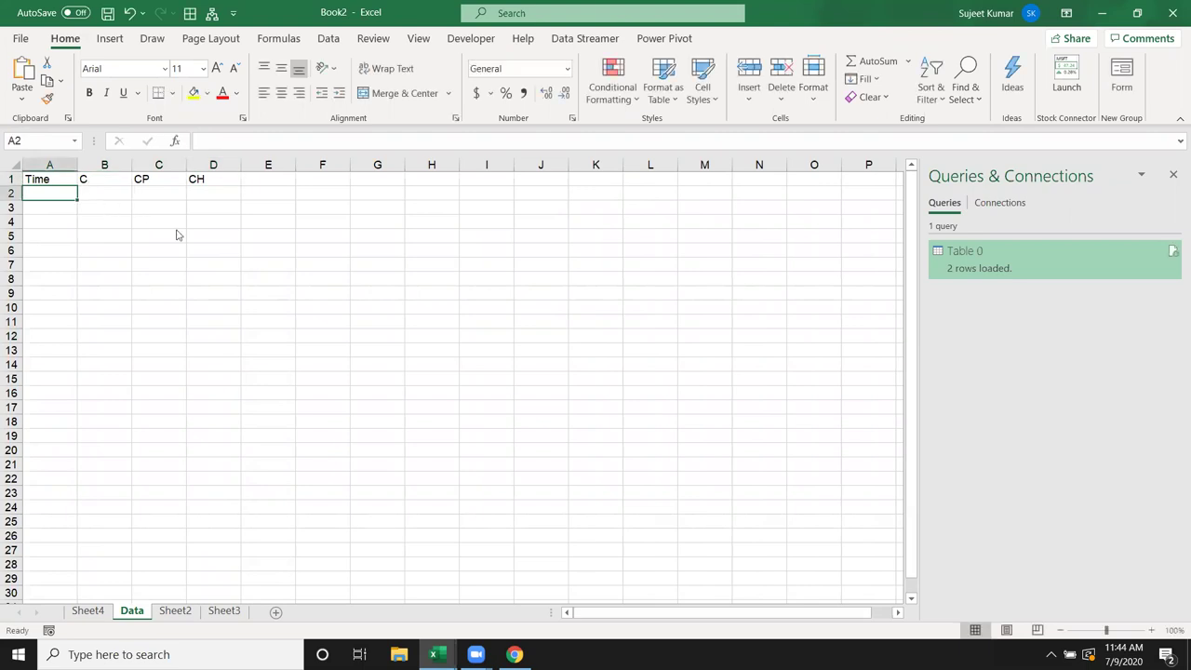
{"action": "key", "text": "alt+F11"}
{"action": "key", "text": "Return"}
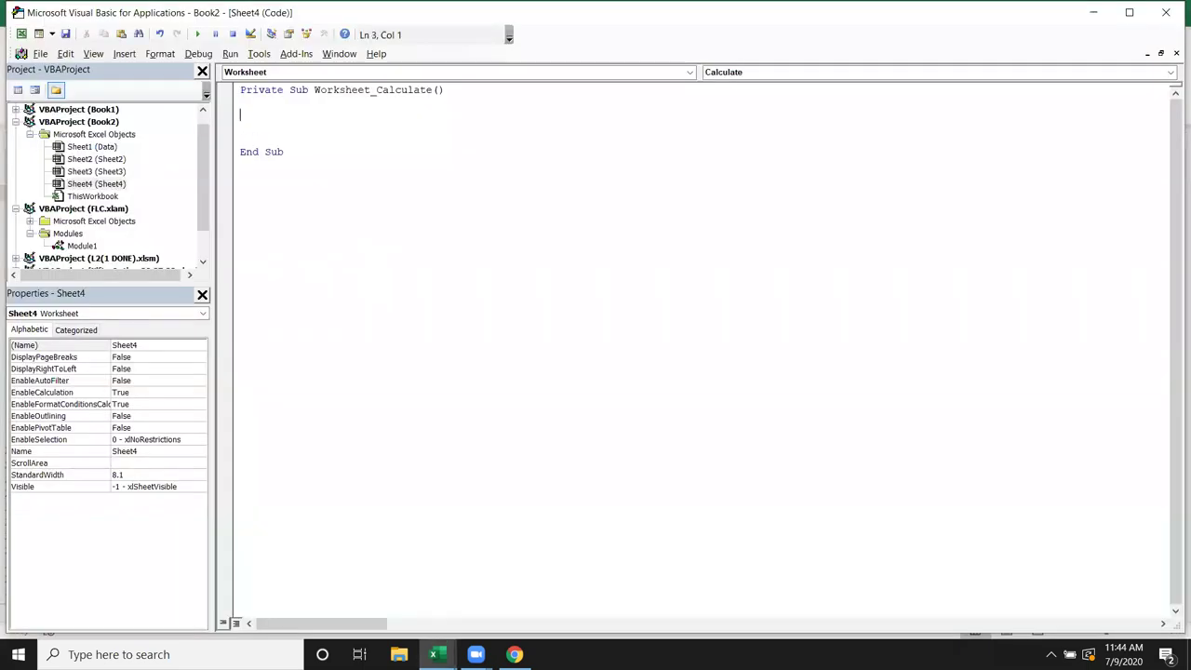
Fix the broken line 3 so it starts with a Sheet1 reference, clearing the syntax error
{"action": "type", "text": "range"}
{"action": "key", "text": "BackSpace"}
{"action": "key", "text": "BackSpace"}
{"action": "key", "text": "BackSpace"}
{"action": "key", "text": "alt+F11"}
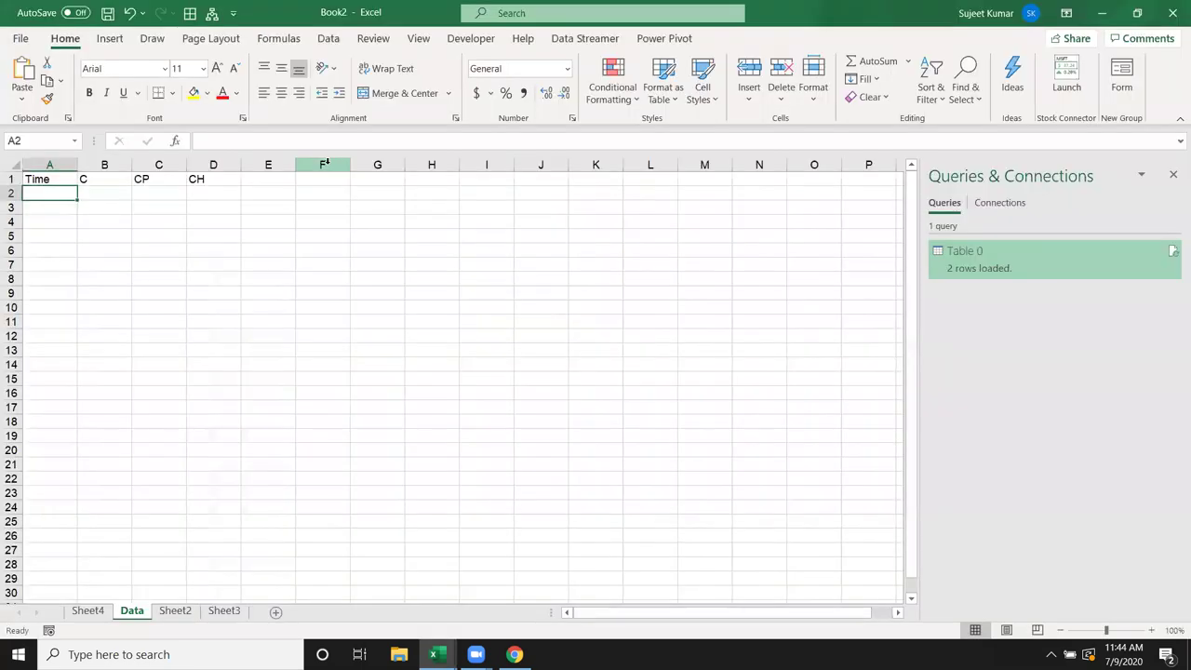
{"action": "left_click", "coordinate": [89, 614]}
{"action": "left_click", "coordinate": [127, 615]}
{"action": "key", "text": "alt+F11"}
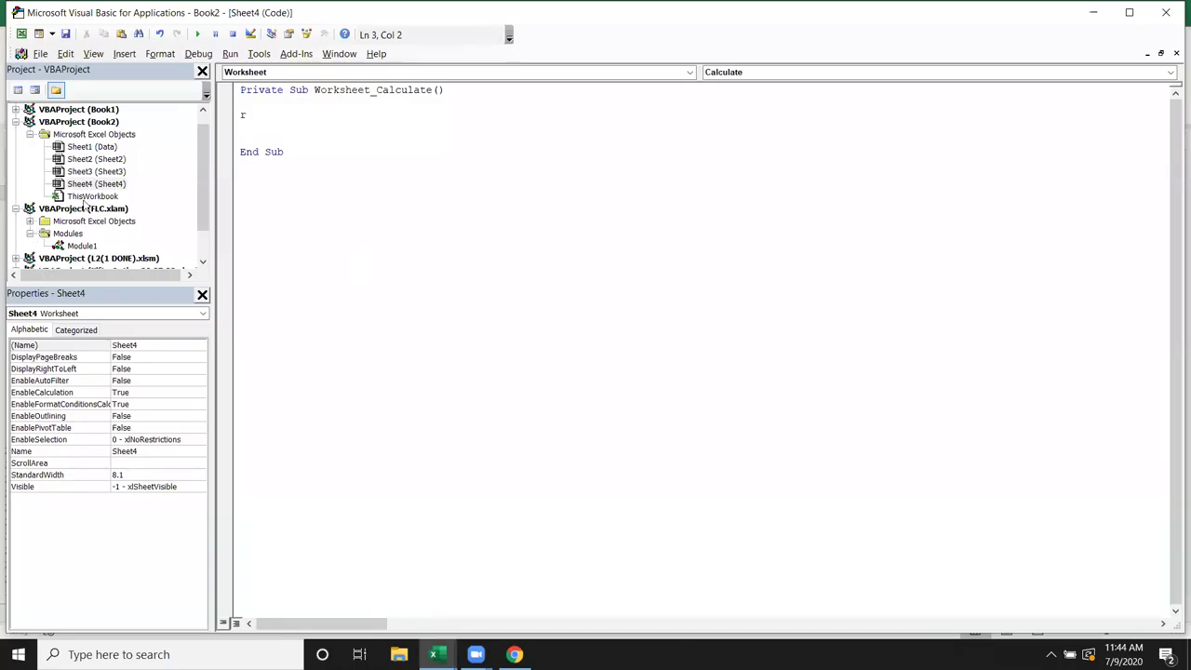
{"action": "key", "text": "BackSpace"}
{"action": "type", "text": "sheet1"}
{"action": "key", "text": "alt+F11"}
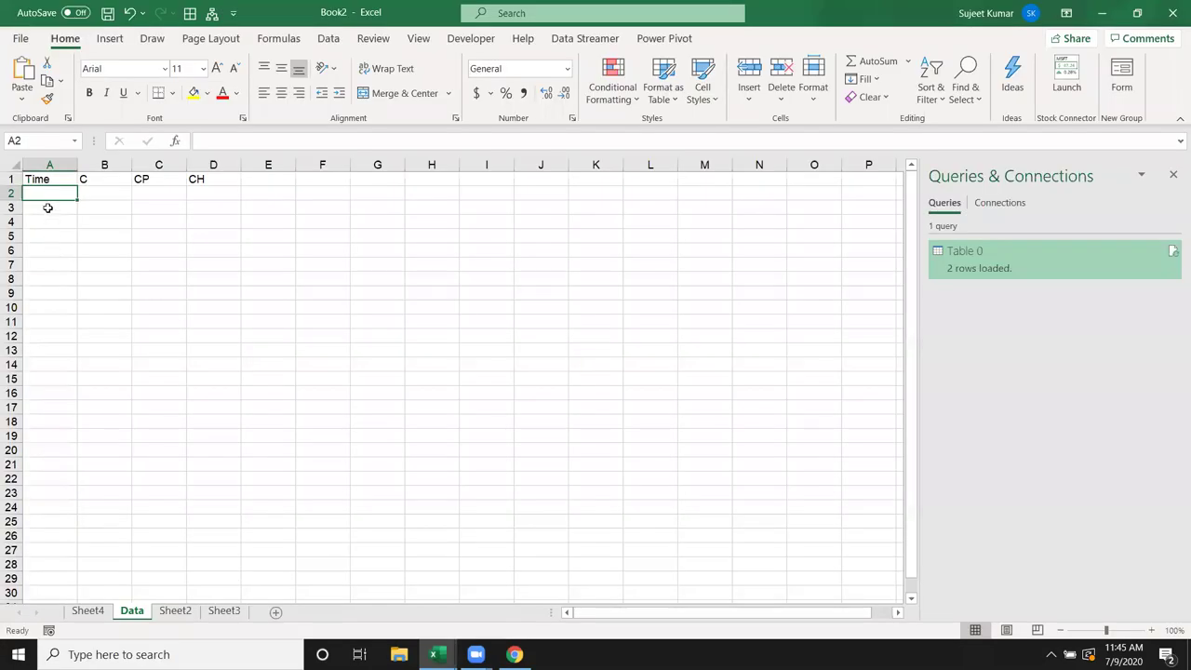
{"action": "key", "text": "alt+F11"}
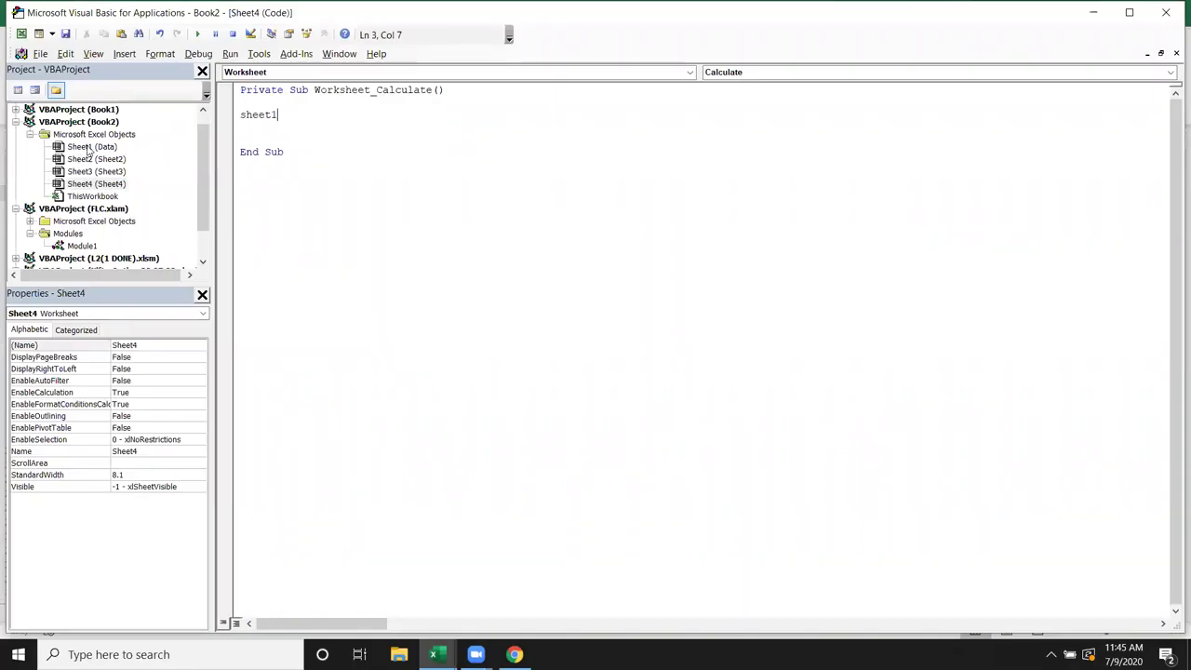
{"action": "type", "text": "(\"Data\"/"}
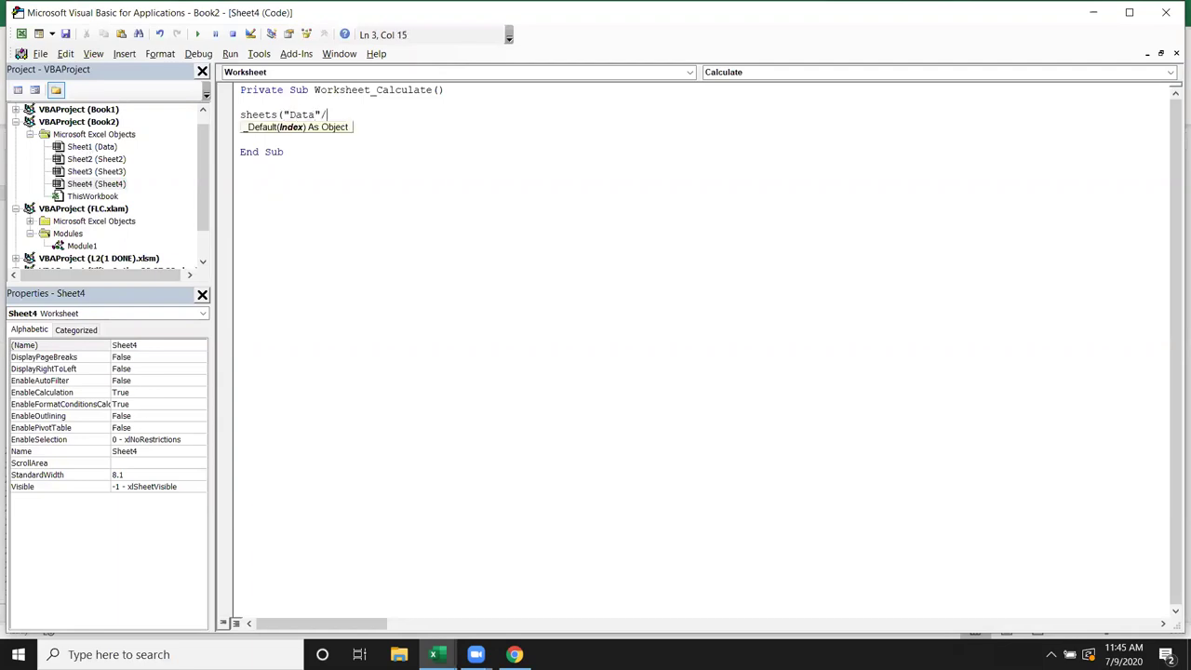
{"action": "type", "text": ")"}
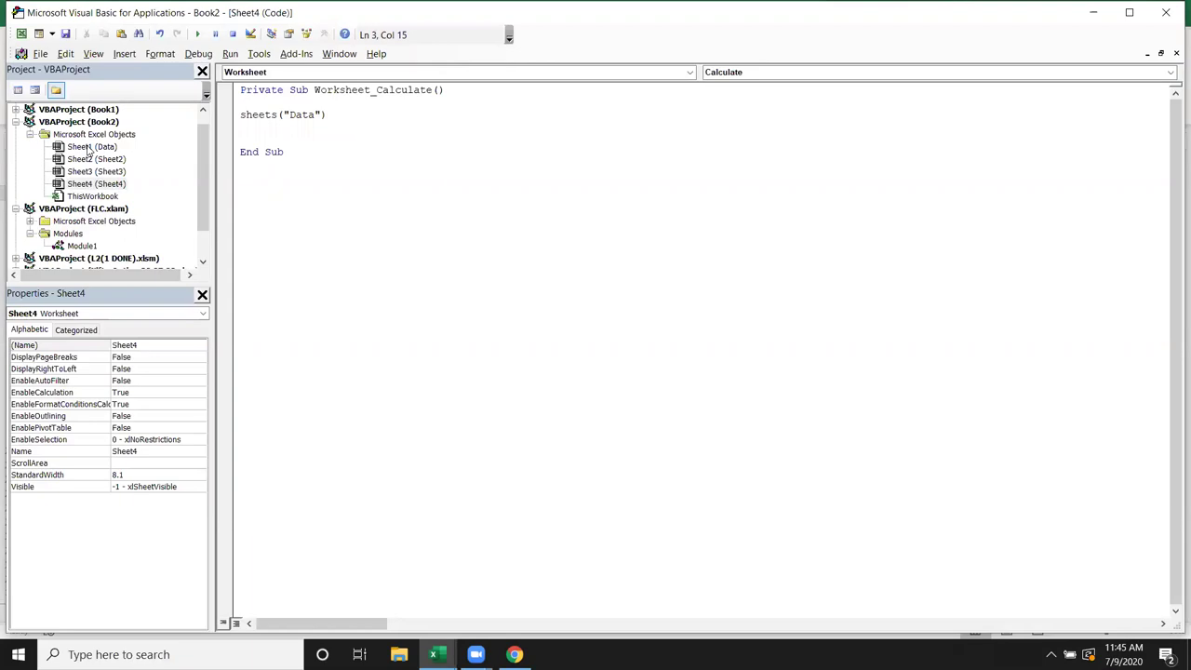
{"action": "key", "text": "BackSpace"}
{"action": "key", "text": "BackSpace"}
{"action": "key", "text": "BackSpace"}
{"action": "key", "text": "BackSpace"}
{"action": "key", "text": "BackSpace"}
{"action": "key", "text": "BackSpace"}
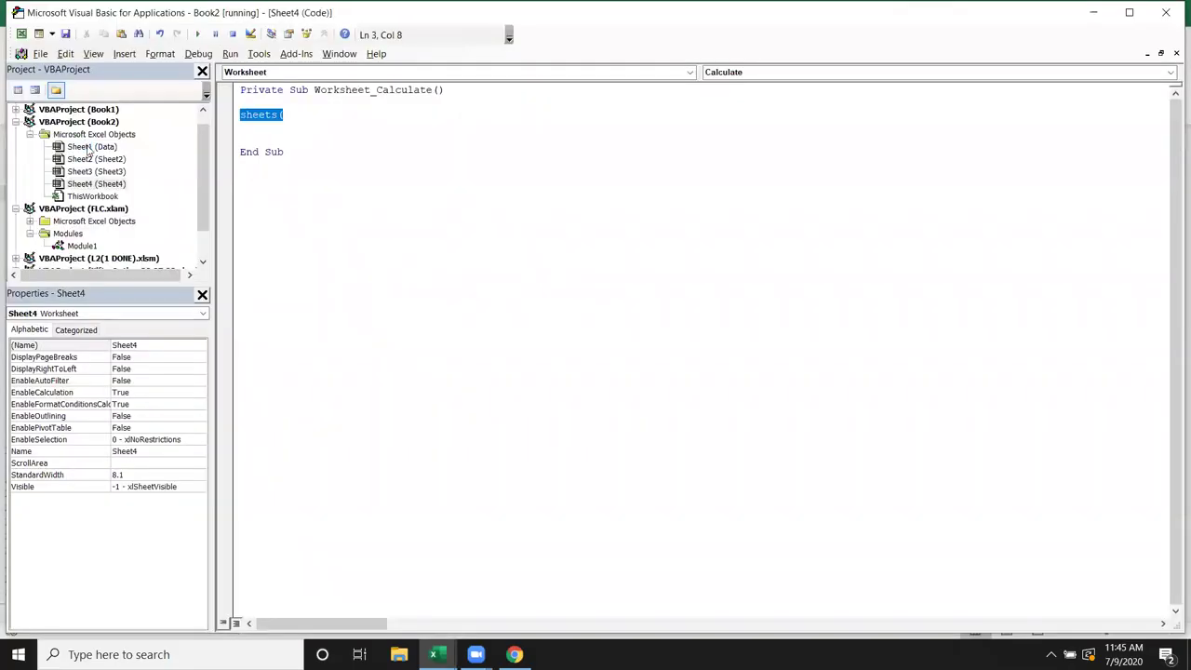
{"action": "key", "text": "Return"}
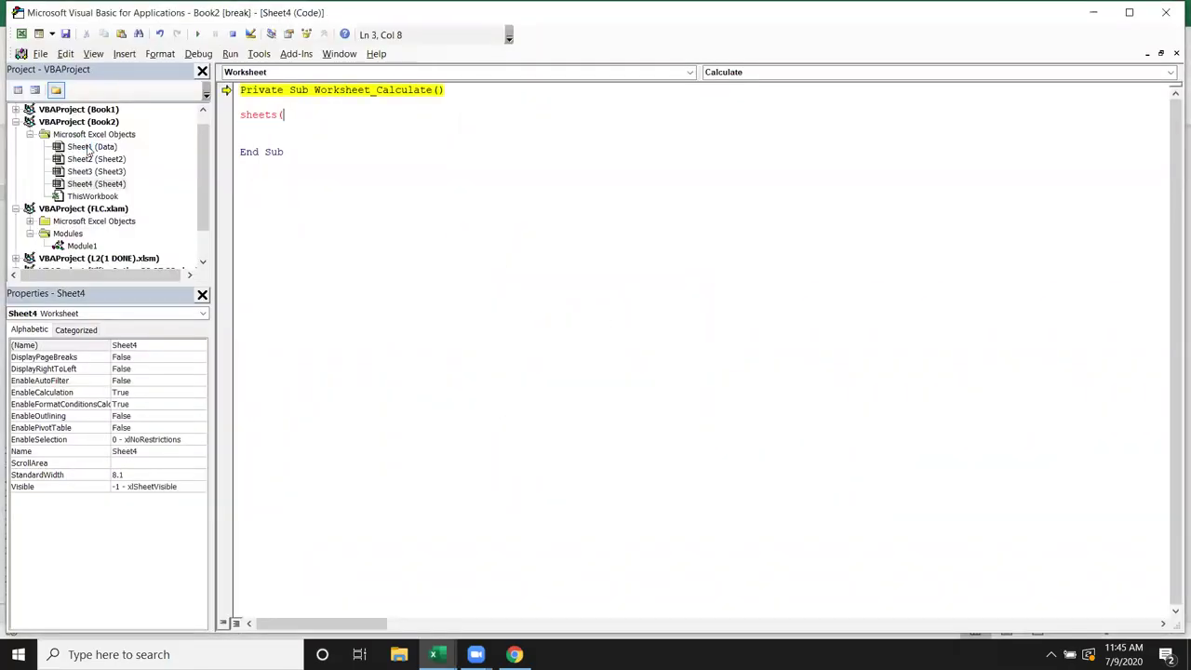
{"action": "key", "text": "BackSpace"}
Complete the line as Sheet1.Range("A65000").End(xlUp).Offset(1,0).Value using IntelliSense
{"action": "type", "text": "."}
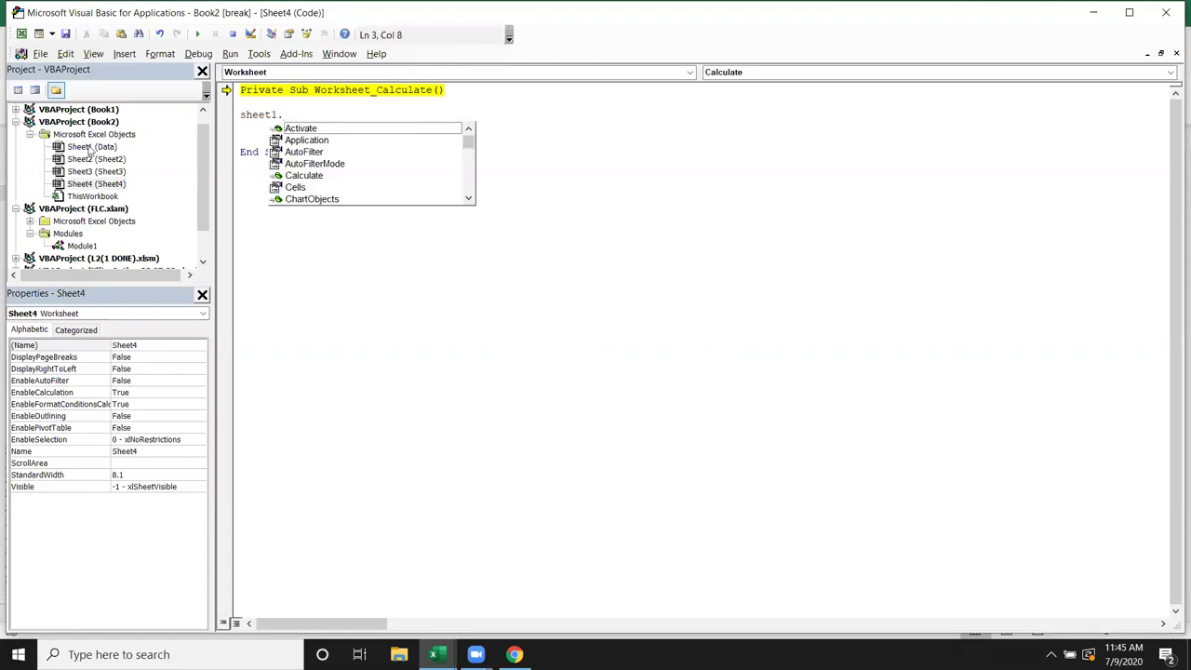
{"action": "type", "text": "ra"}
{"action": "key", "text": "Tab"}
{"action": "type", "text": "("}
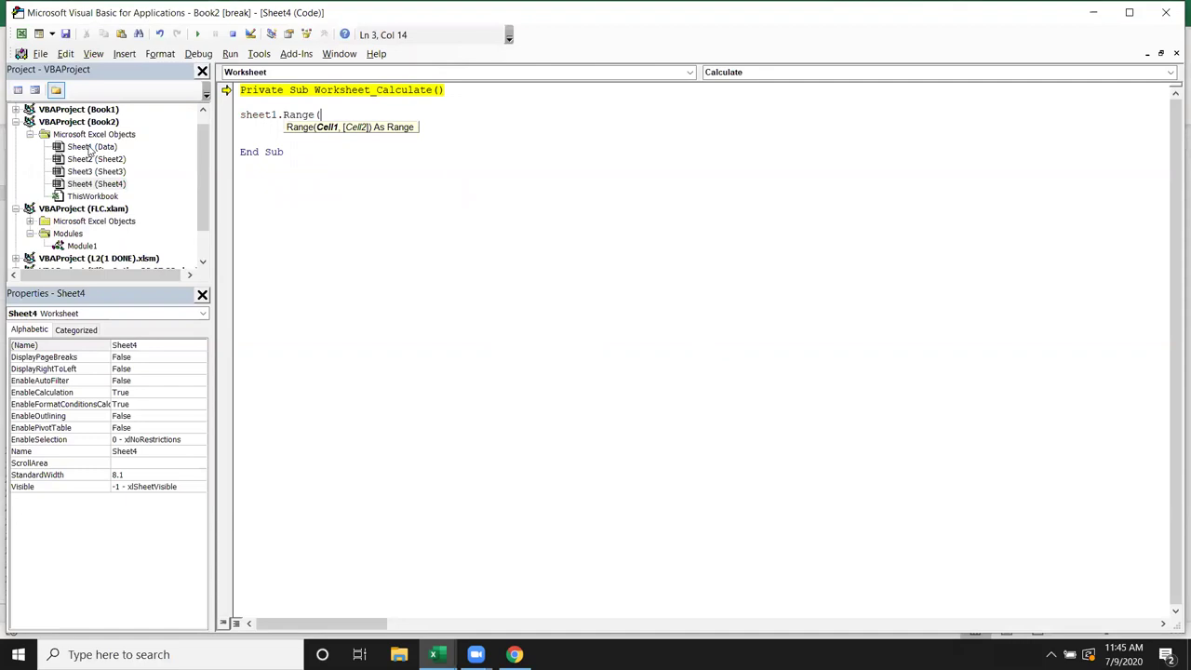
{"action": "type", "text": "\"A65000"}
{"action": "type", "text": ").end"}
{"action": "key", "text": "Tab"}
{"action": "type", "text": "(xlu"}
{"action": "key", "text": "Tab"}
{"action": "type", "text": ")"}
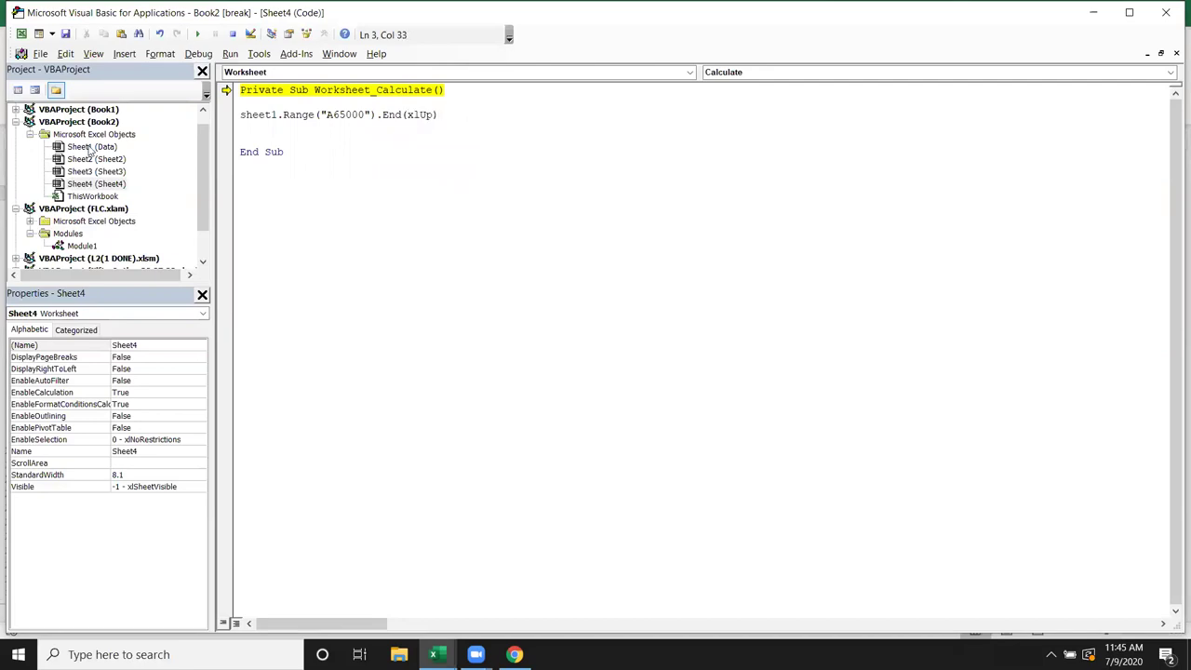
{"action": "type", "text": "."}
{"action": "type", "text": "off"}
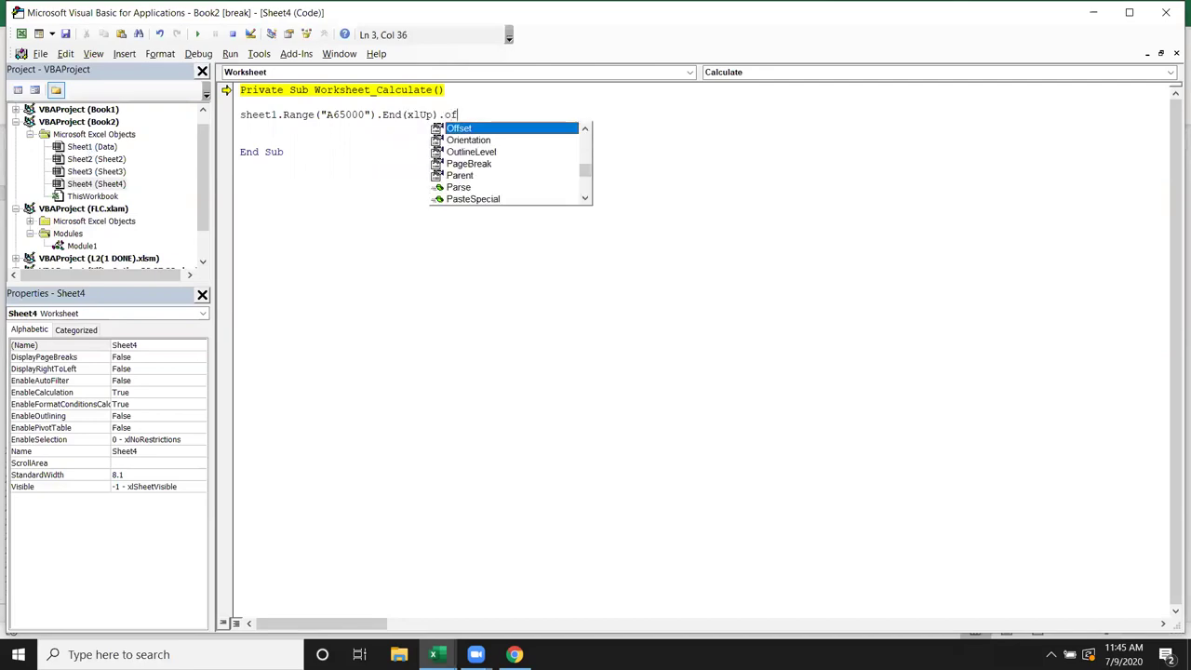
{"action": "key", "text": "Tab"}
{"action": "type", "text": "("}
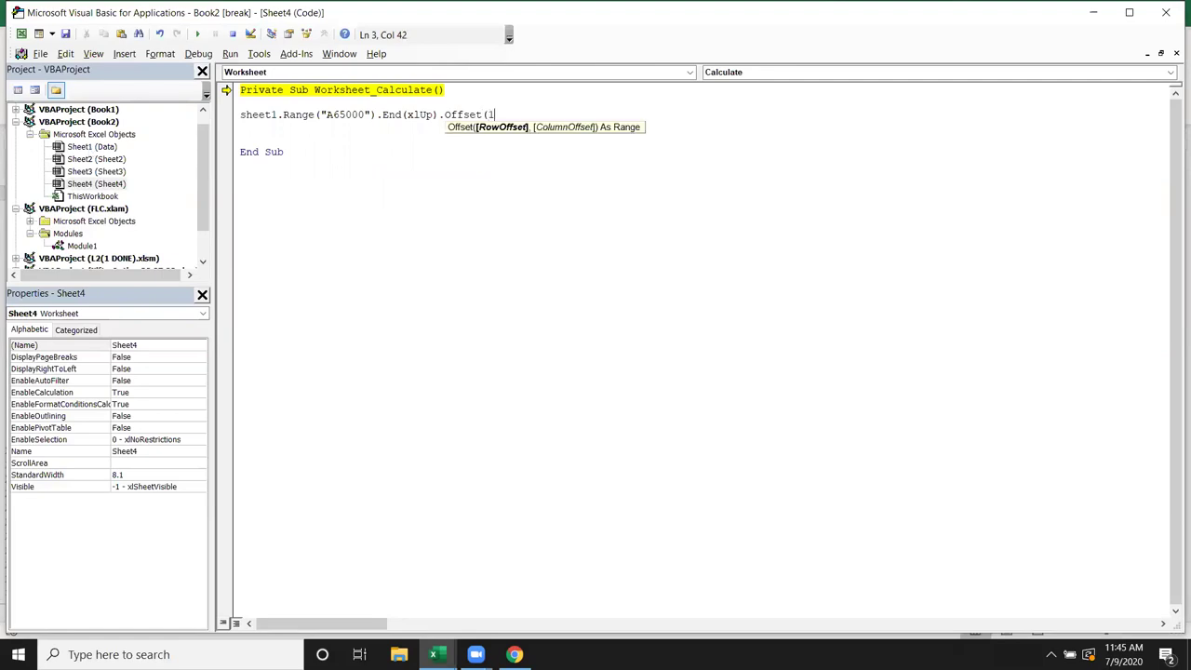
{"action": "type", "text": ",0)"}
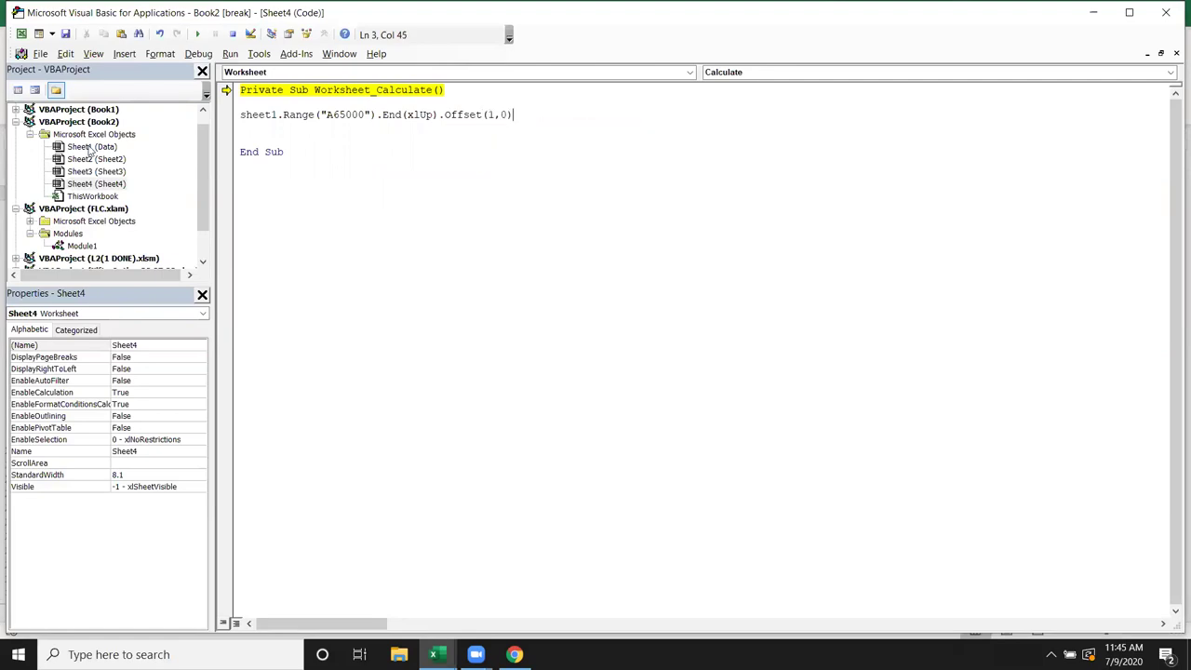
{"action": "type", "text": ".v"}
{"action": "key", "text": "Tab"}
Finish the macro line so it assigns Now
{"action": "type", "text": "format"}
{"action": "type", "text": "("}
{"action": "key", "text": "BackSpace"}
{"action": "key", "text": "BackSpace"}
{"action": "key", "text": "BackSpace"}
{"action": "key", "text": "BackSpace"}
{"action": "key", "text": "BackSpace"}
{"action": "type", "text": "w"}
{"action": "key", "text": "Return"}
On the Data sheet, visit cell A65000 via the Name Box and jump back to the top
{"action": "key", "text": "alt+F11"}
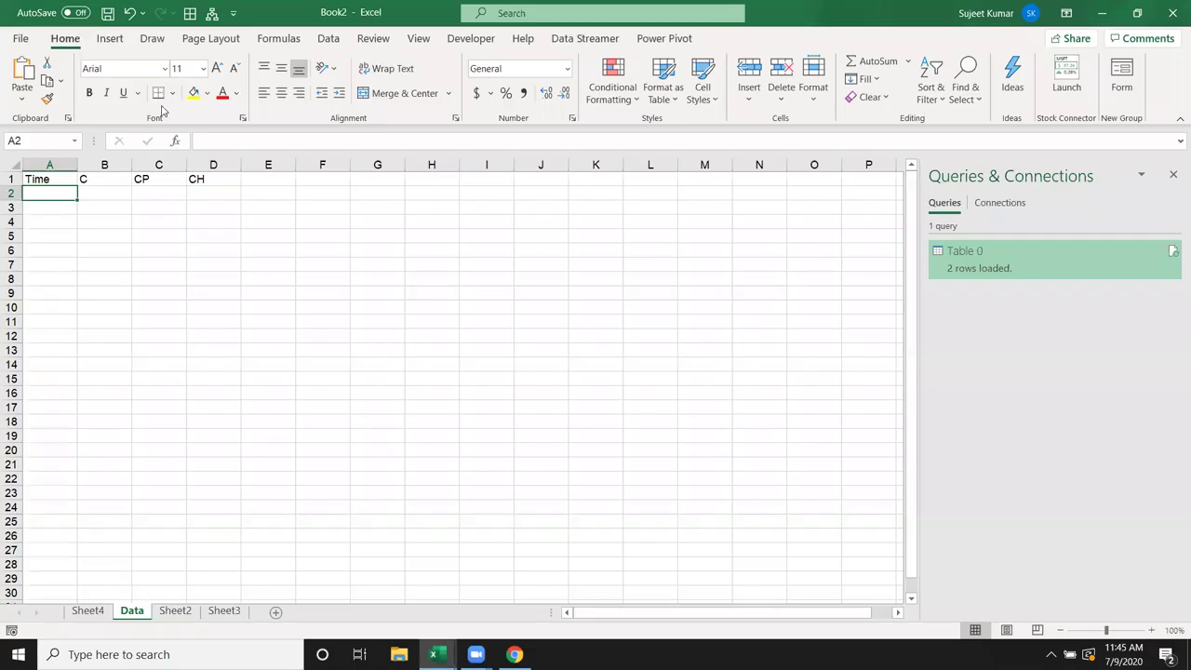
{"action": "key", "text": "alt+F11"}
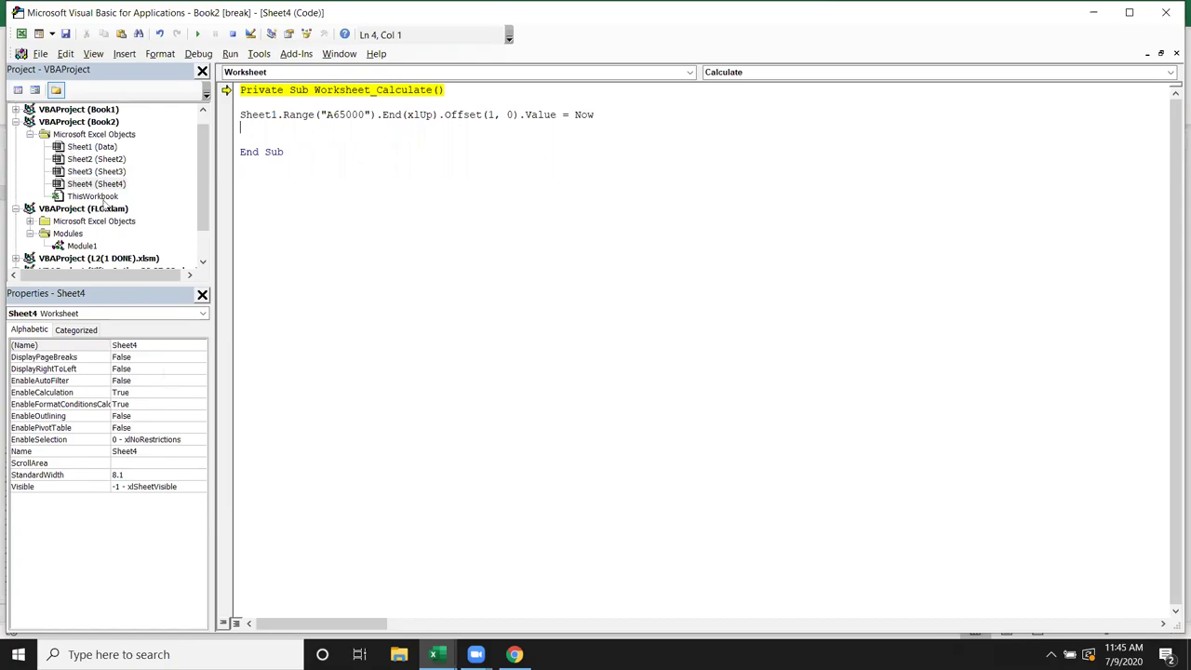
{"action": "key", "text": "alt+F11"}
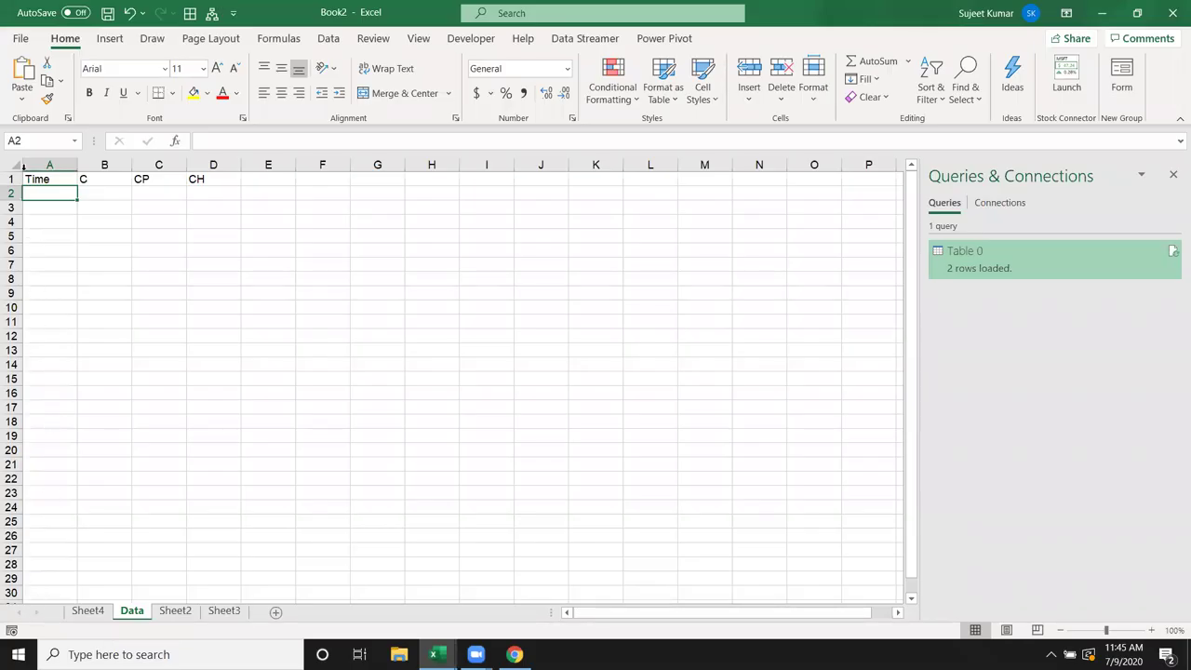
{"action": "type", "text": "a6"}
{"action": "type", "text": "000"}
{"action": "key", "text": "Escape"}
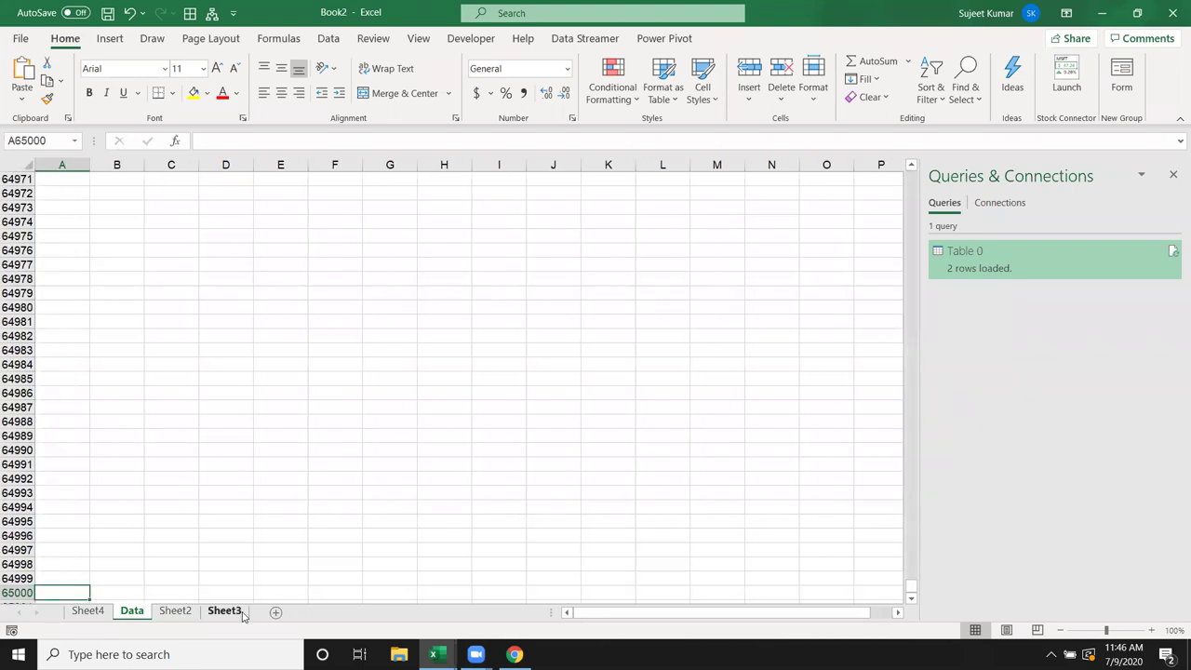
{"action": "key", "text": "ctrl+Home"}
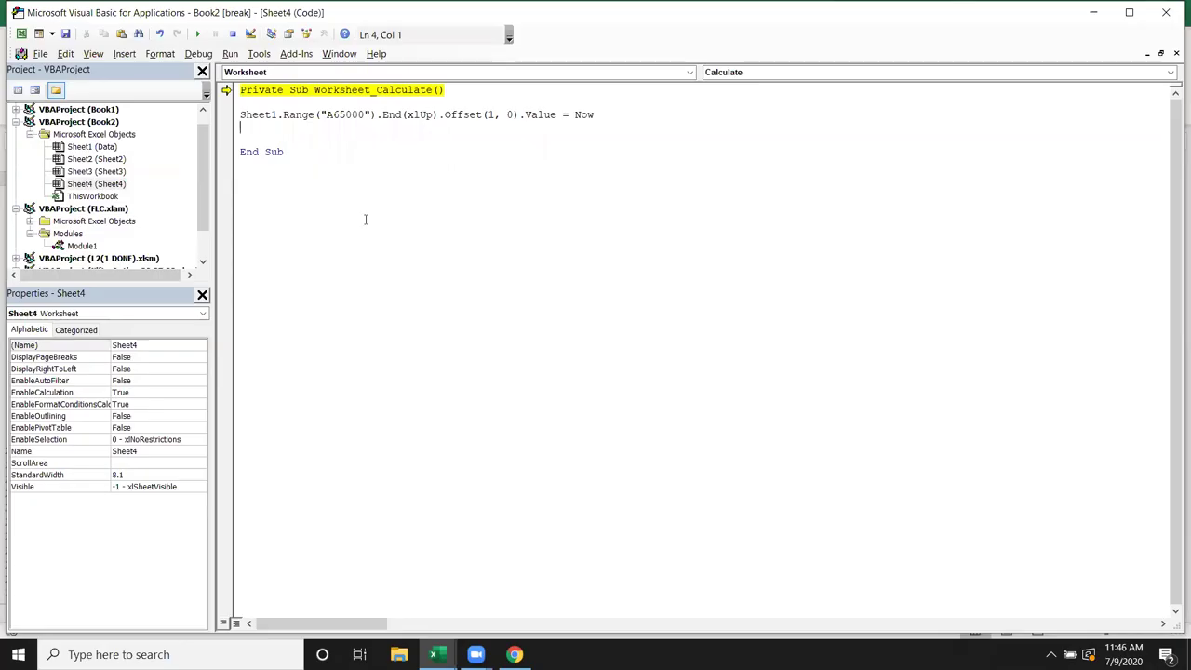
Review the End(xlUp) and Offset parts of the code line against the Data sheet
{"action": "left_click", "coordinate": [387, 114]}
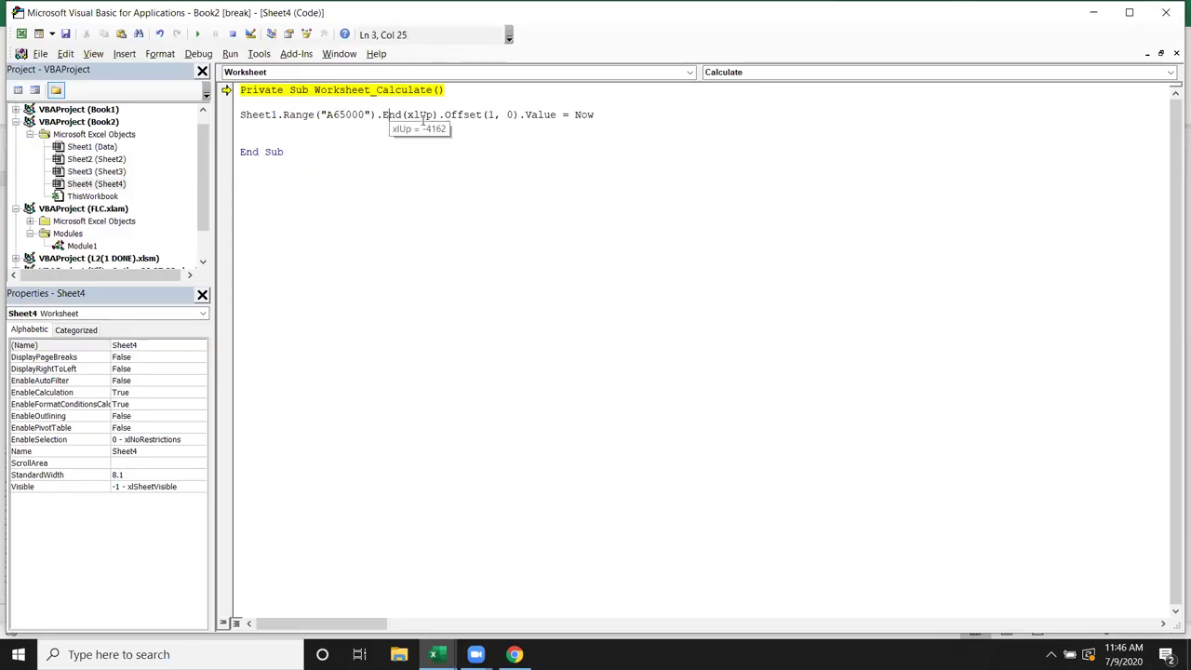
{"action": "left_click", "coordinate": [436, 115]}
{"action": "left_click_drag", "start_coordinate": [436, 114], "coordinate": [384, 114]}
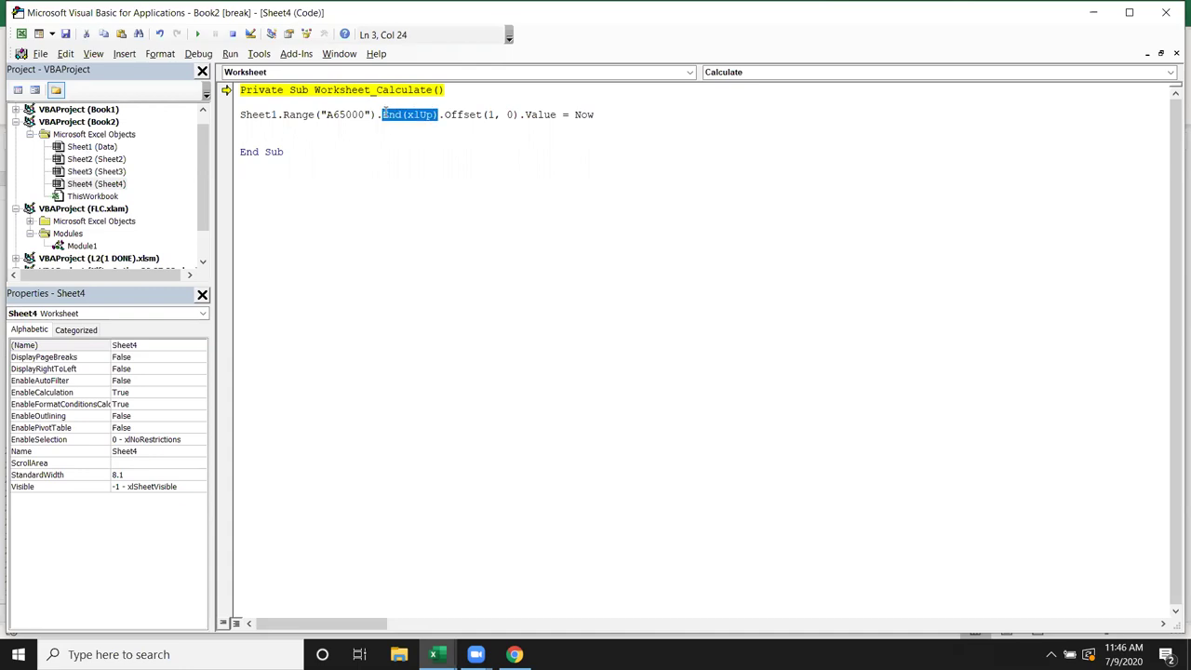
{"action": "key", "text": "alt+F11"}
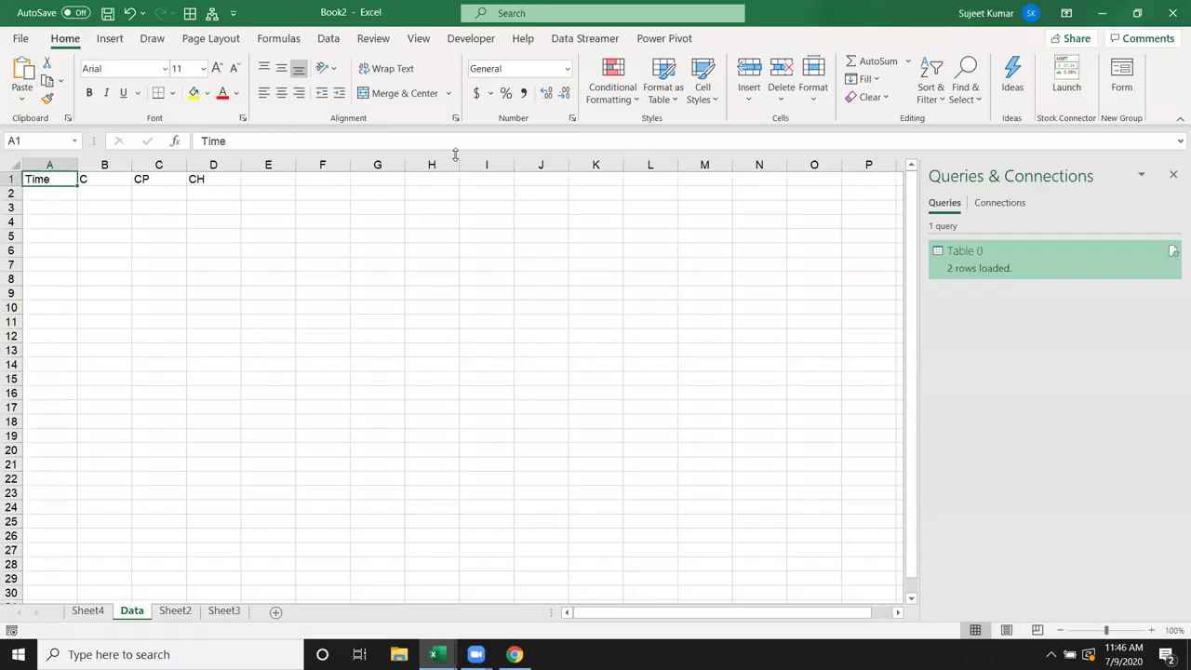
{"action": "key", "text": "alt+F11"}
{"action": "left_click", "coordinate": [458, 114]}
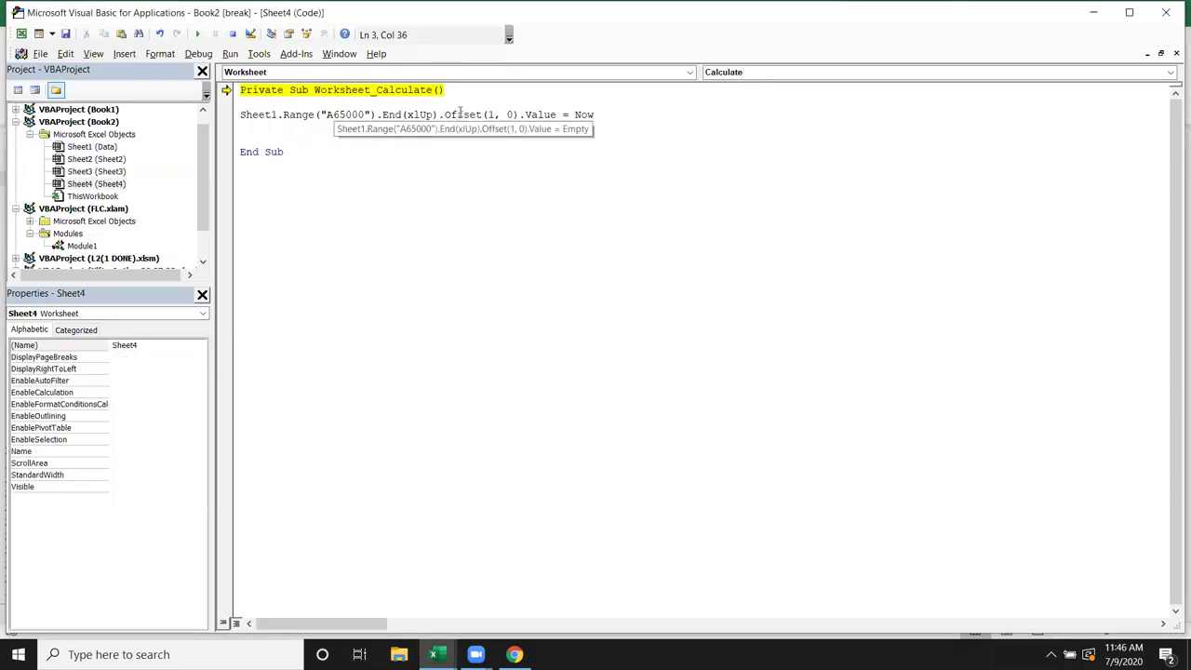
{"action": "key", "text": "alt+F11"}
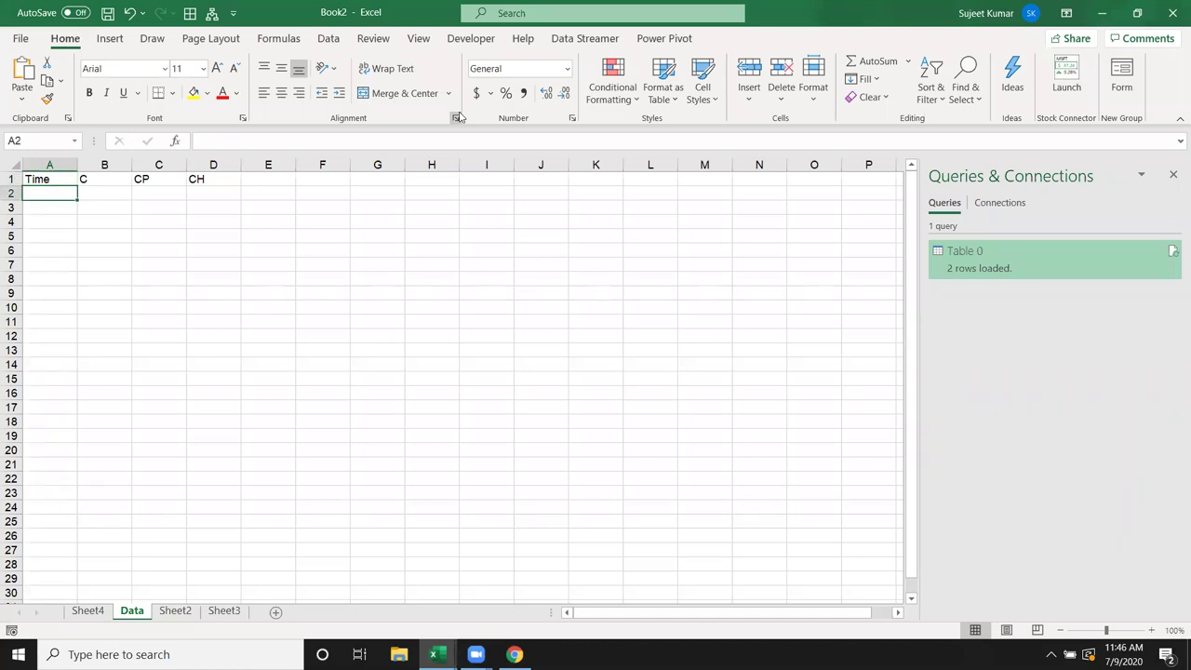
Enter the current date and time (7/9/2020 11:46) in A2, then move to B2 and recalculate with F9
{"action": "key", "text": "ctrl+semicolon"}
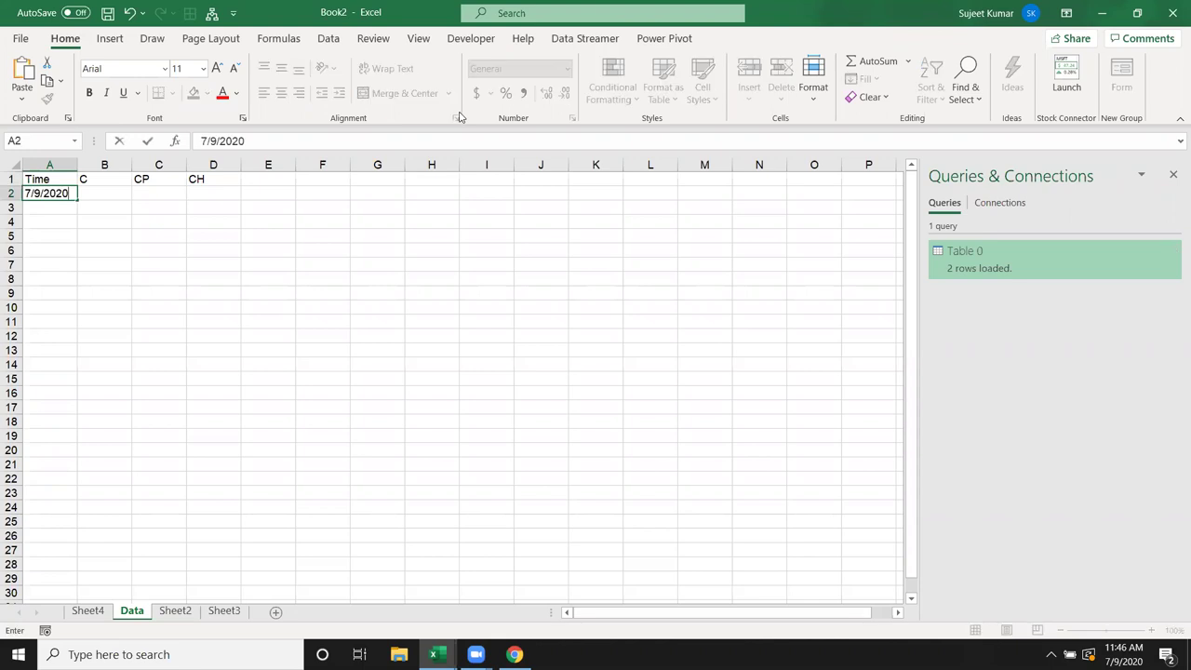
{"action": "type", "text": "Time"}
{"action": "key", "text": "ctrl+Return"}
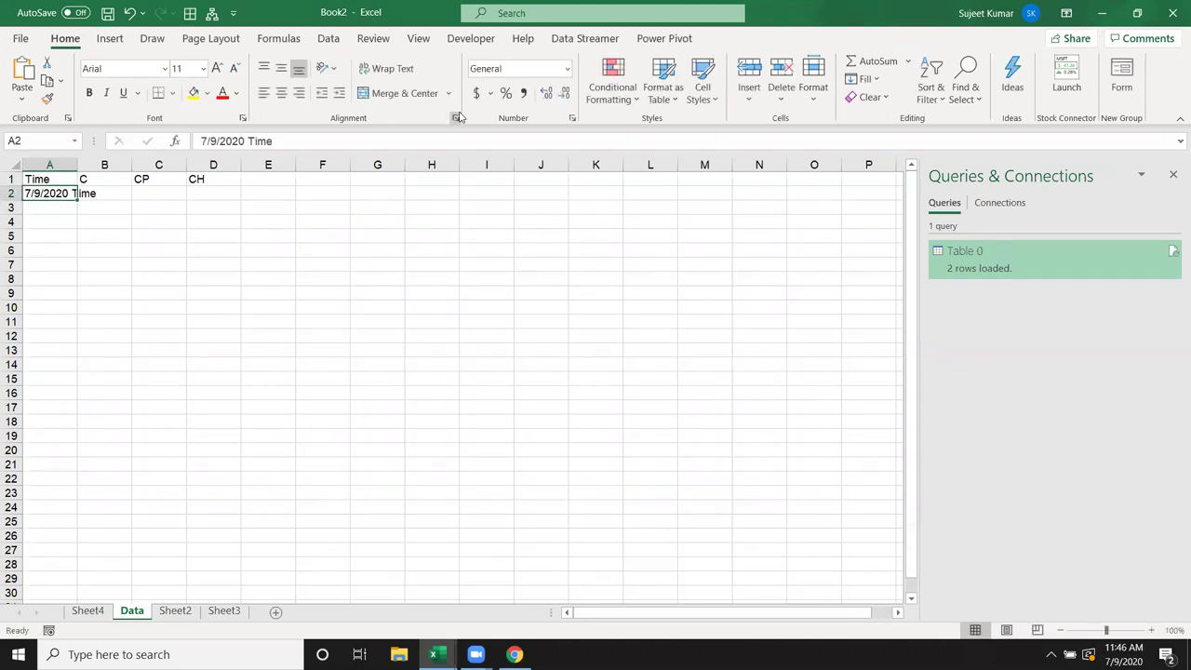
{"action": "left_click", "coordinate": [384, 133]}
{"action": "key", "text": "BackSpace"}
{"action": "key", "text": "BackSpace"}
{"action": "key", "text": "BackSpace"}
{"action": "key", "text": "BackSpace"}
{"action": "key", "text": "ctrl+shift+semicolon"}
{"action": "key", "text": "Return"}
{"action": "key", "text": "Up"}
{"action": "key", "text": "Right"}
{"action": "key", "text": "F9"}
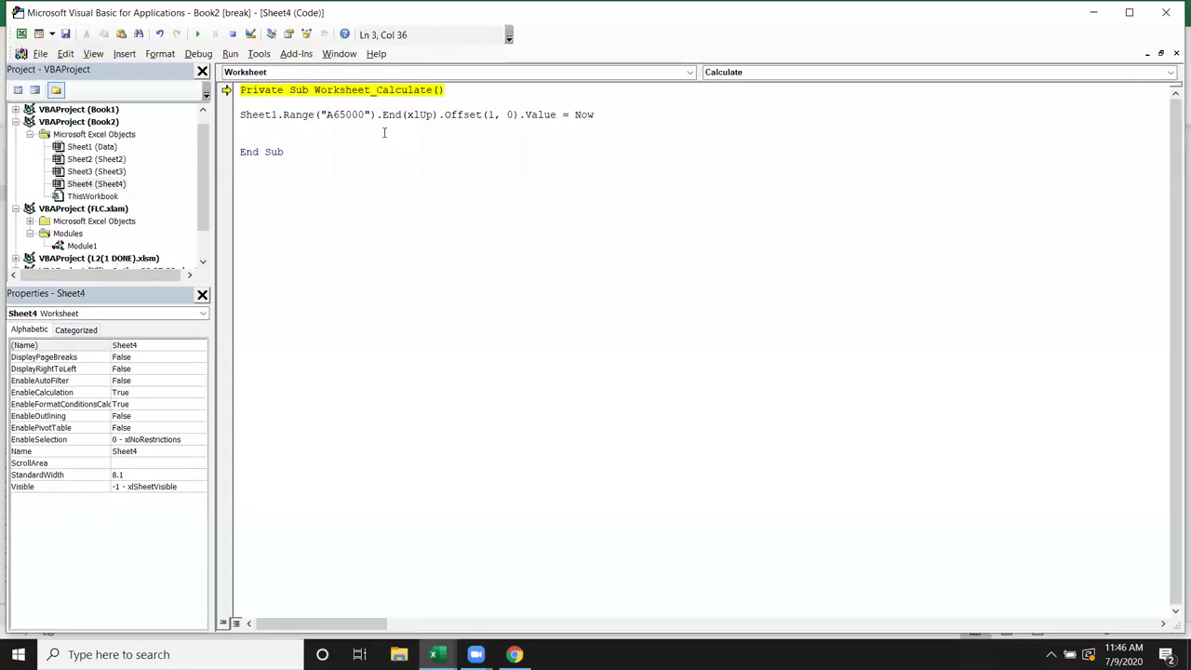
Duplicate the Sheet1.Range code line and change its Offset(1, 0) to Offset(0, 1)
{"action": "left_click", "coordinate": [244, 118]}
{"action": "key", "text": "ctrl+c"}
{"action": "key", "text": "ctrl+v"}
{"action": "key", "text": "ctrl+v"}
{"action": "left_click", "coordinate": [494, 127]}
{"action": "key", "text": "BackSpace"}
{"action": "type", "text": "0"}
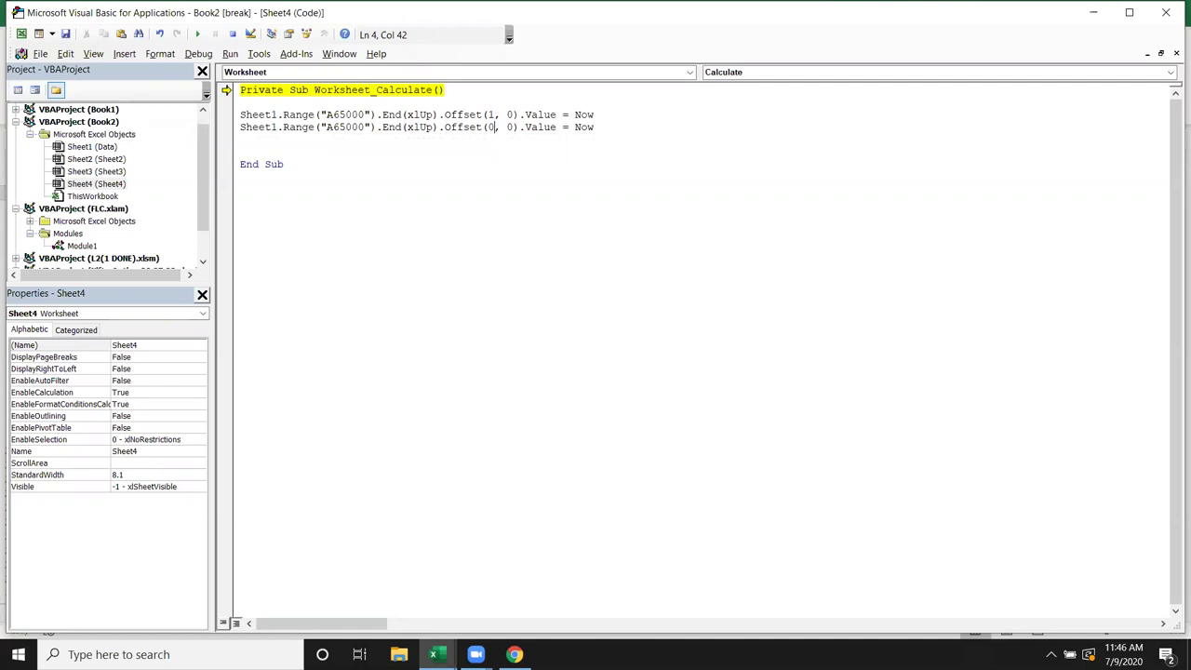
{"action": "key", "text": "Delete"}
{"action": "type", "text": "1"}
Check on the Data sheet that the last Time entry's right neighbour is B2, comparing the offsets
{"action": "key", "text": "alt+F11"}
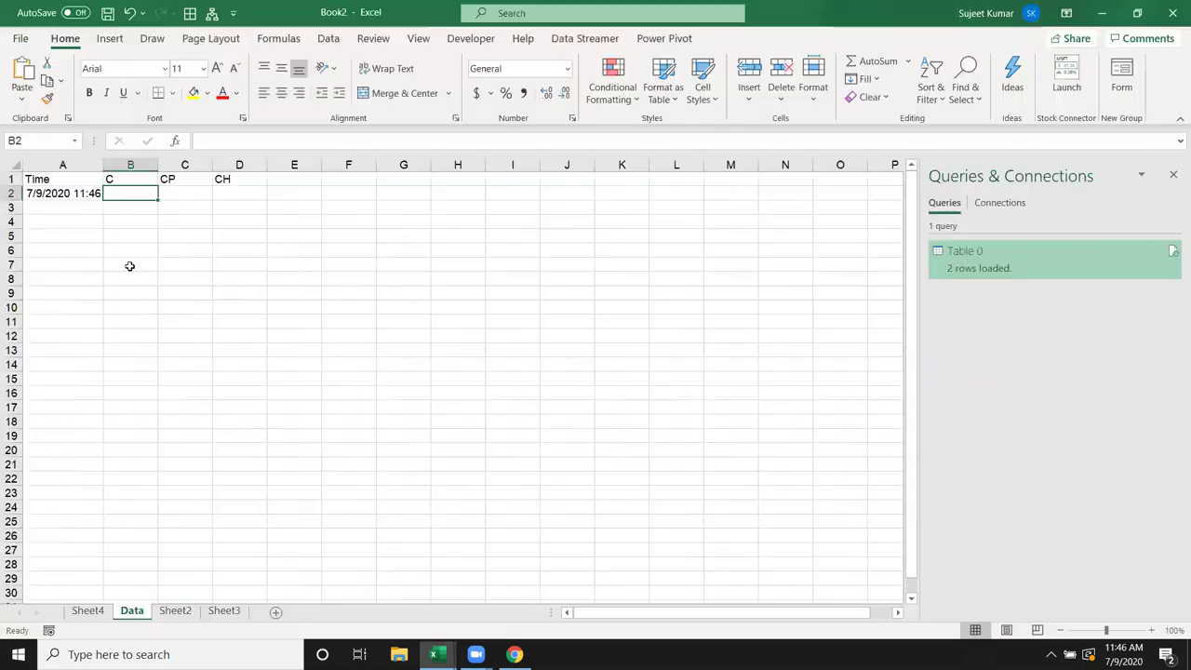
{"action": "left_click", "coordinate": [59, 491]}
{"action": "key", "text": "ctrl+Up"}
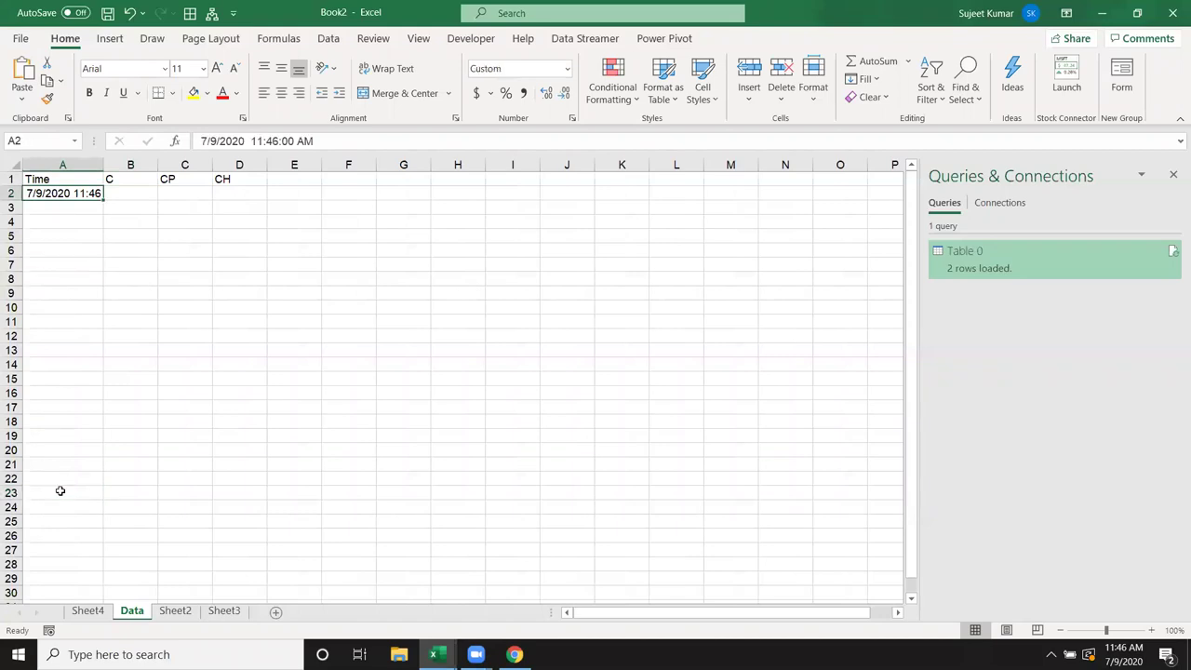
{"action": "key", "text": "Right"}
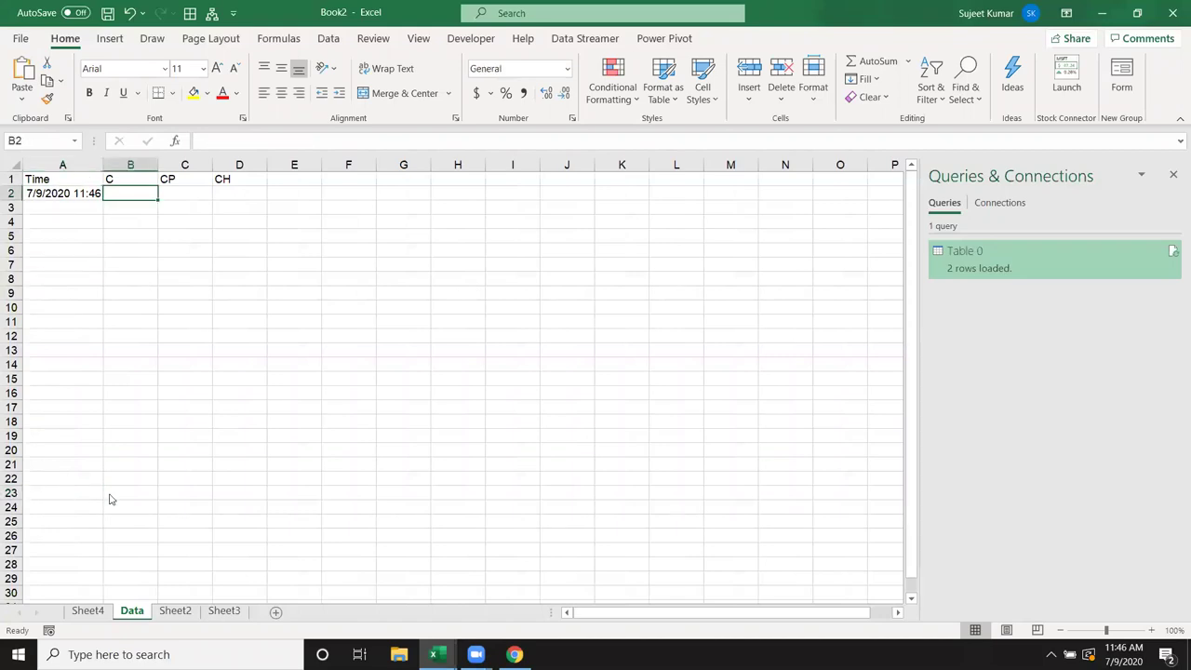
{"action": "key", "text": "alt+F11"}
{"action": "double_click", "coordinate": [491, 127]}
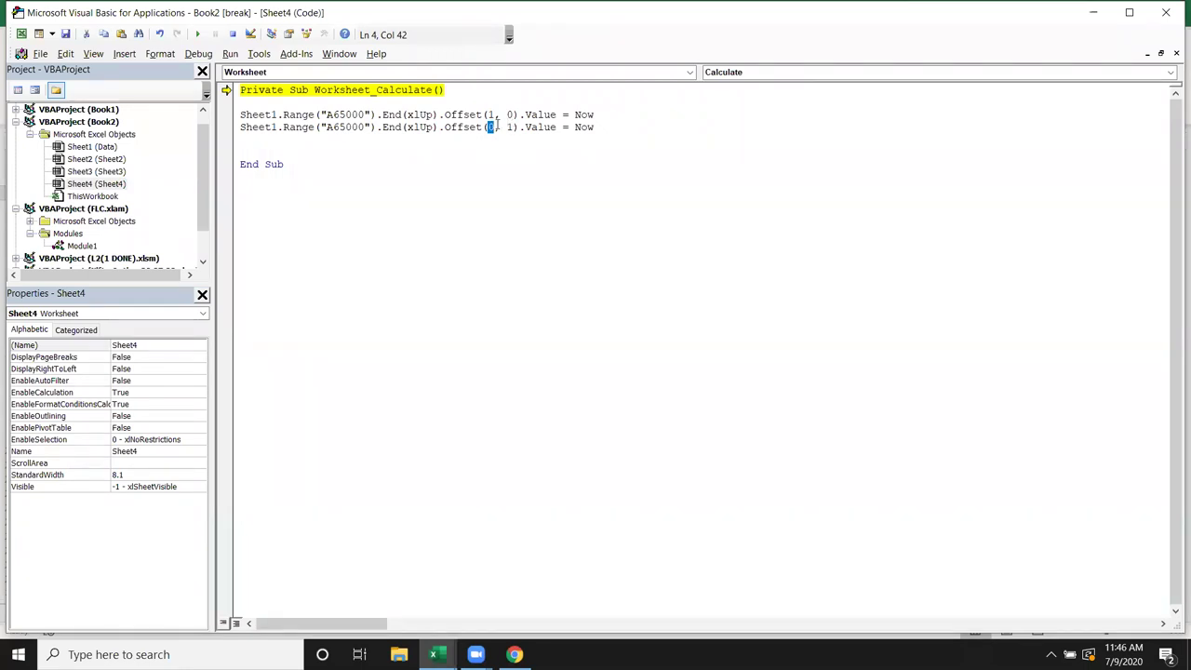
{"action": "mouse_move", "coordinate": [490, 129]}
{"action": "double_click", "coordinate": [510, 128]}
{"action": "key", "text": "alt+F11"}
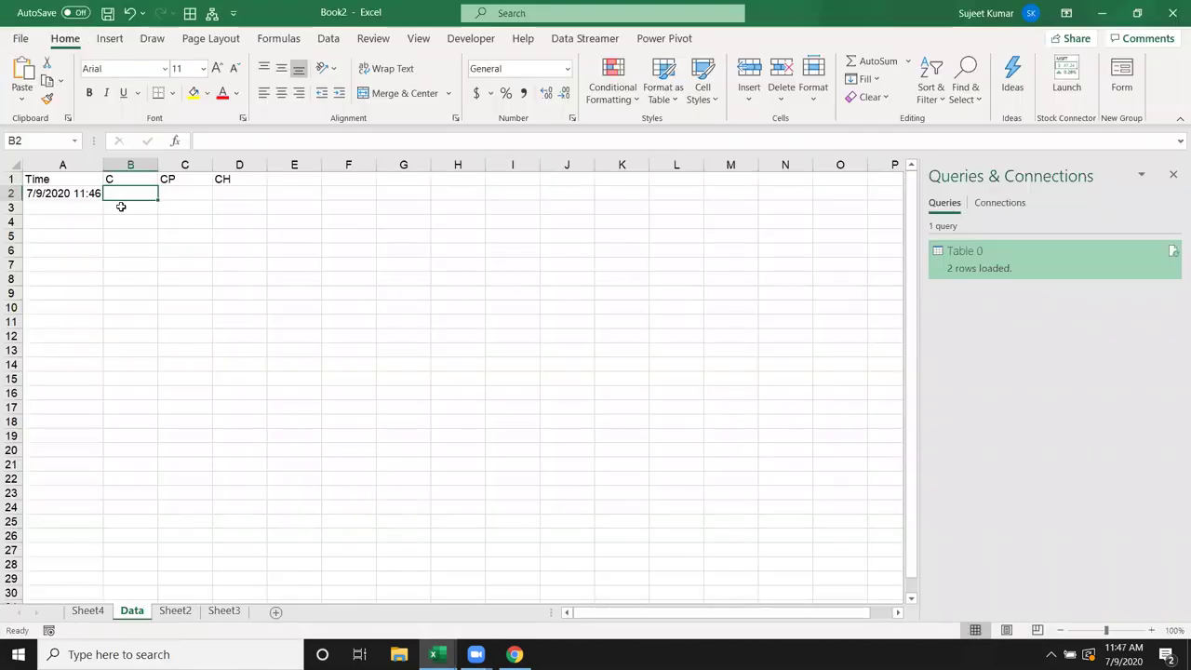
Write the first logging line, assigning Sheet4.Range("A5").Value to column offset 1
{"action": "left_click", "coordinate": [90, 611]}
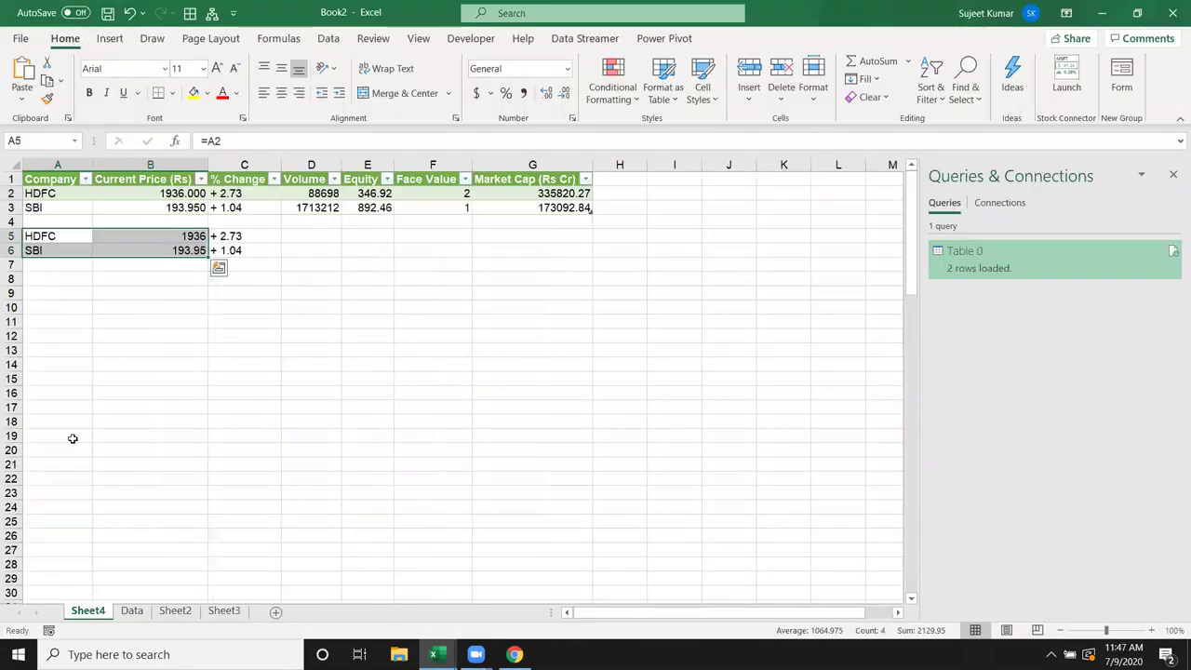
{"action": "left_click", "coordinate": [57, 237]}
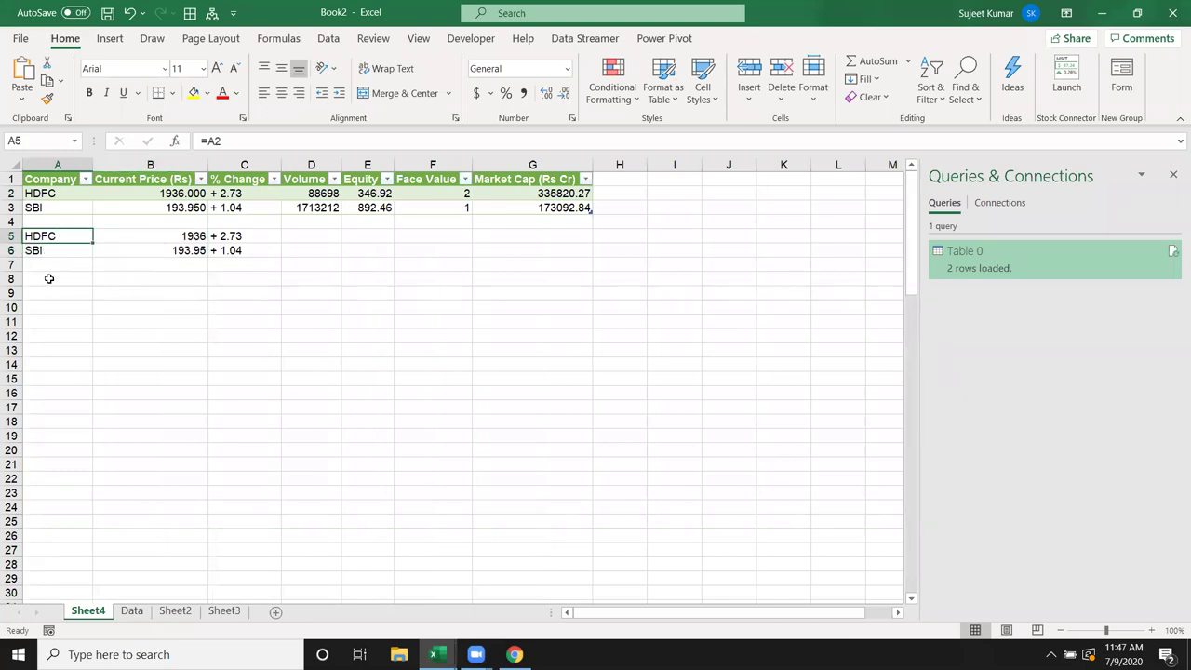
{"action": "key", "text": "alt+F11"}
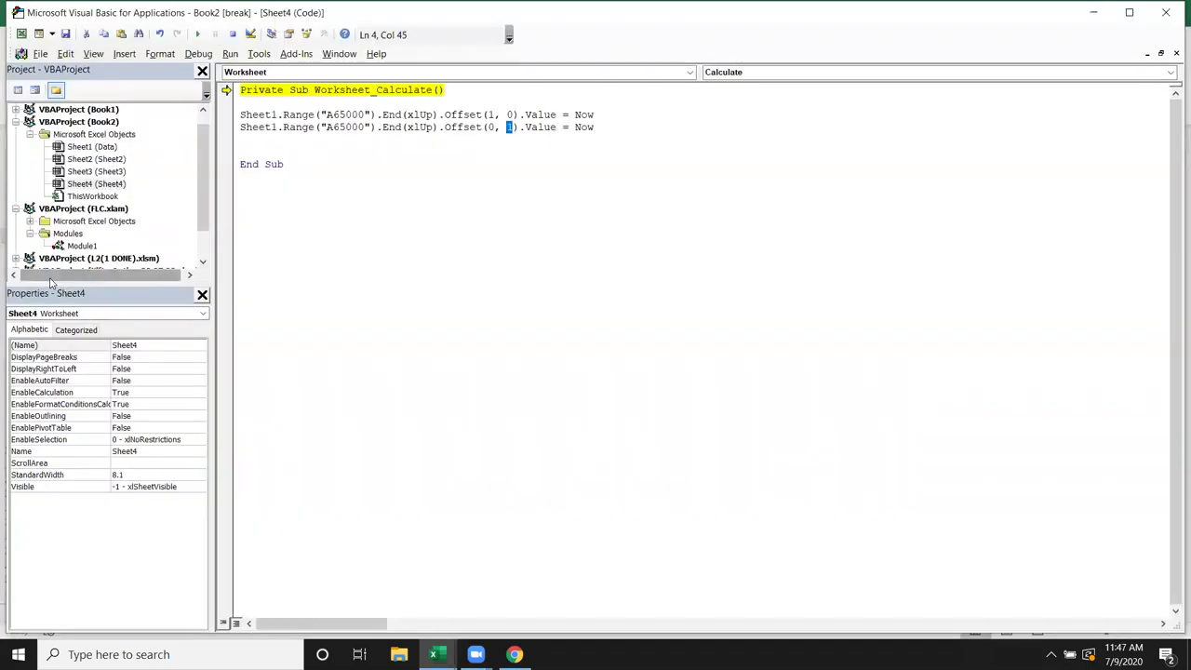
{"action": "double_click", "coordinate": [583, 126]}
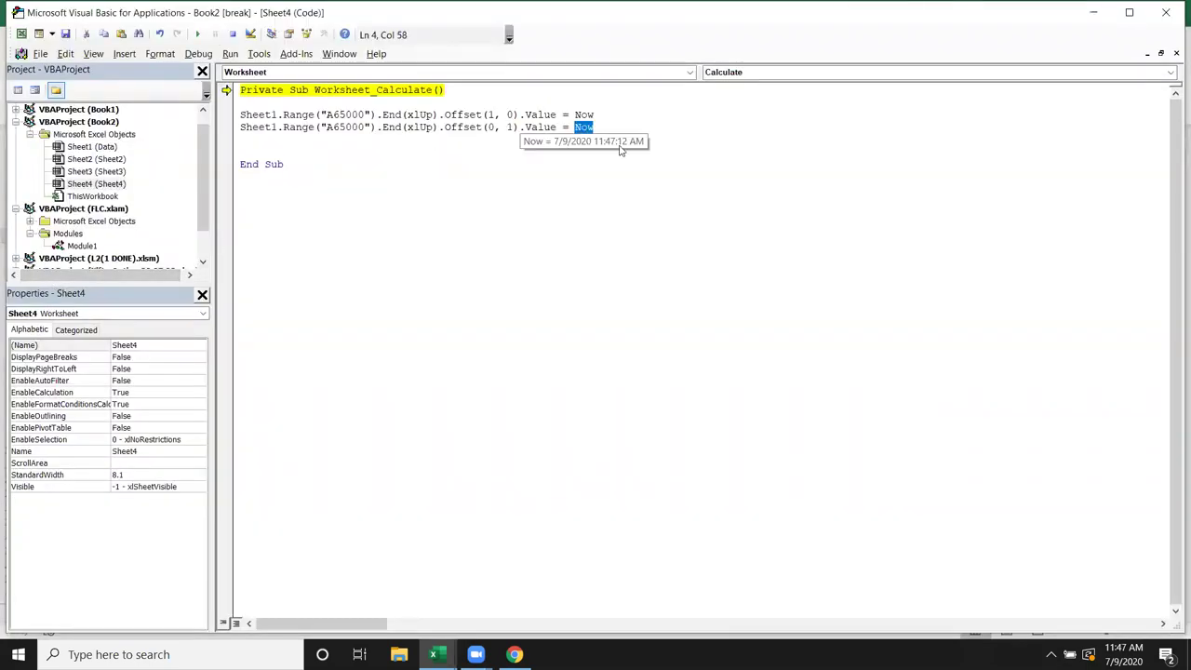
{"action": "type", "text": "sheet"}
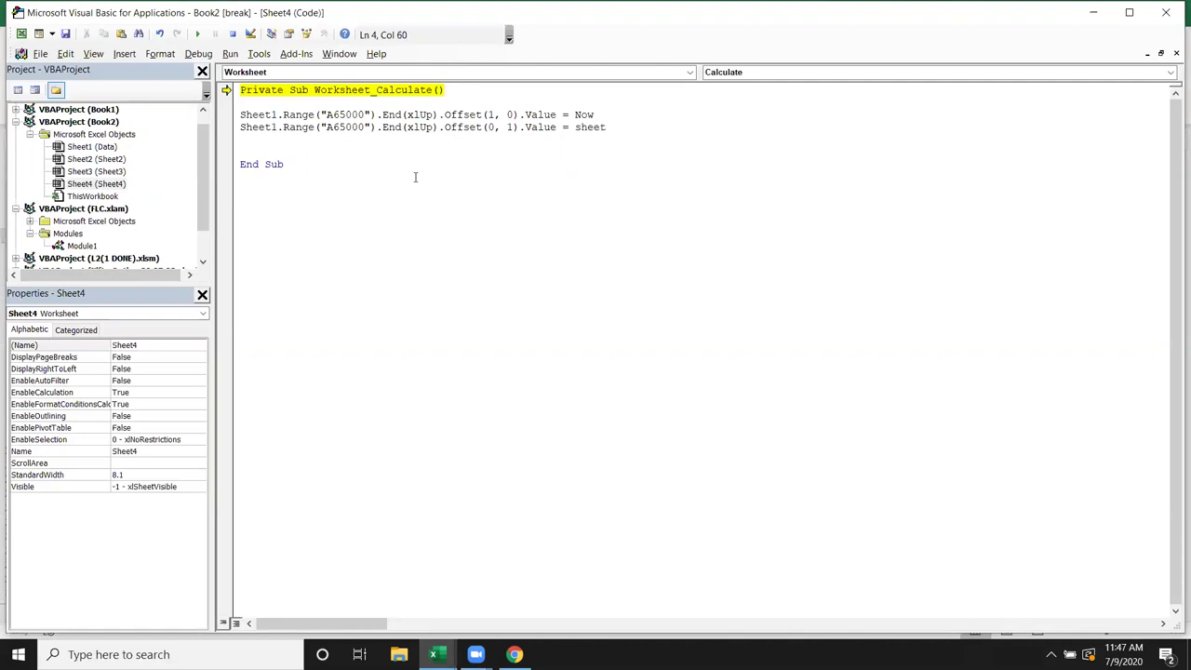
{"action": "key", "text": "alt+F11"}
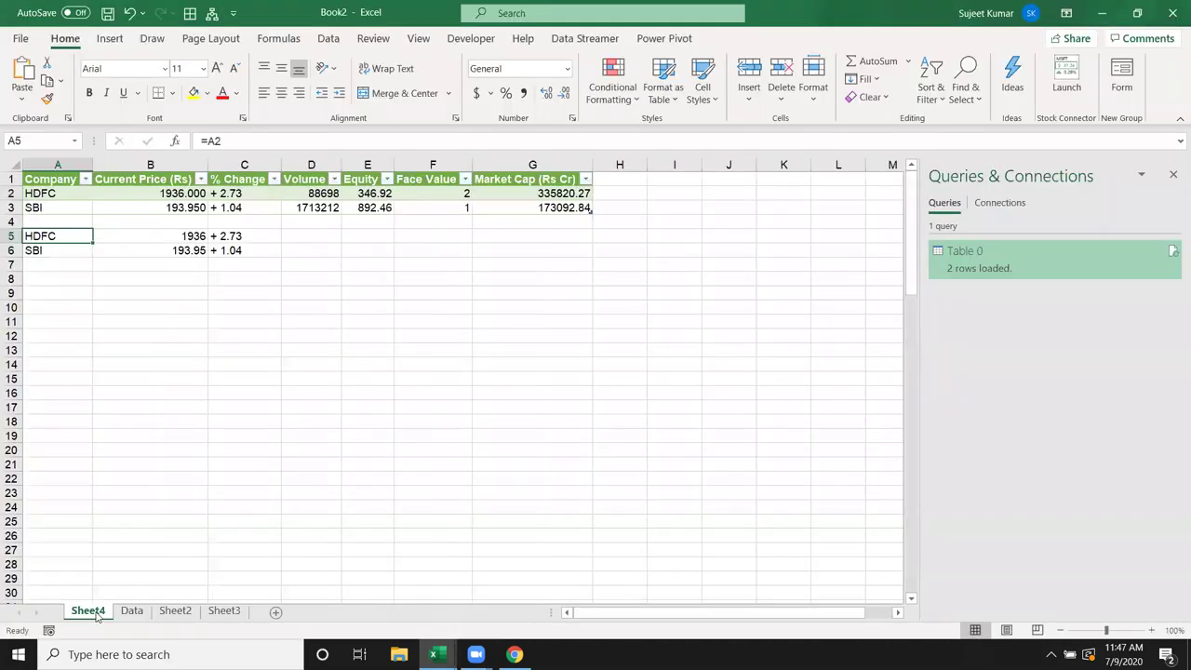
{"action": "key", "text": "alt+F11"}
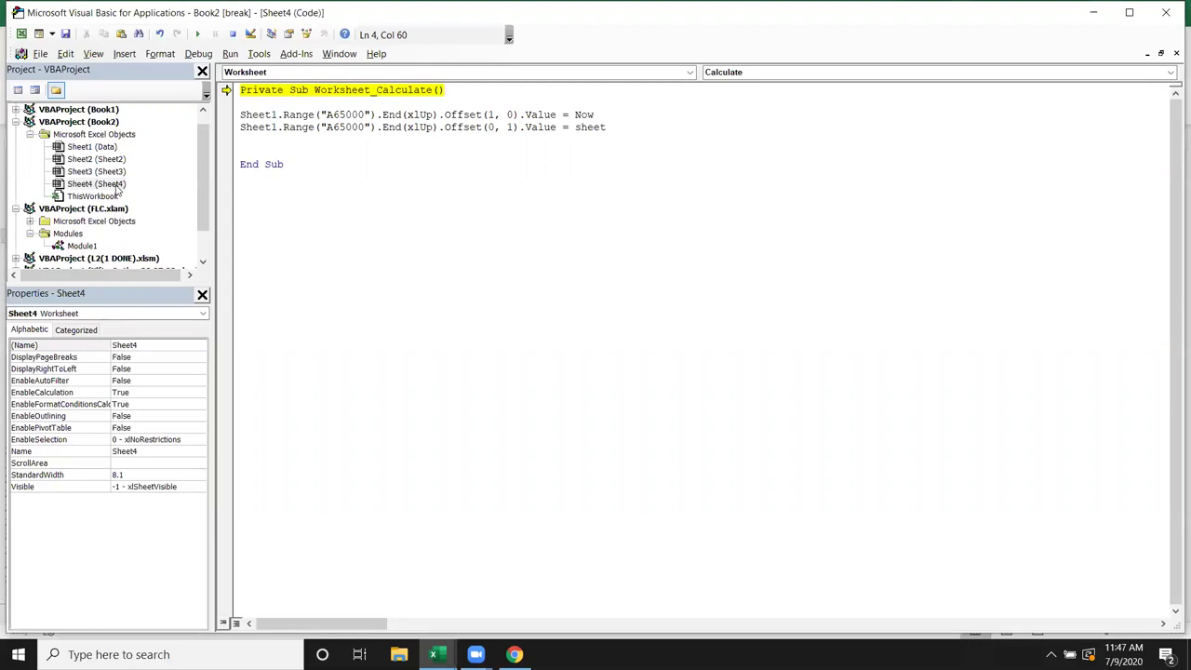
{"action": "type", "text": "4.range("}
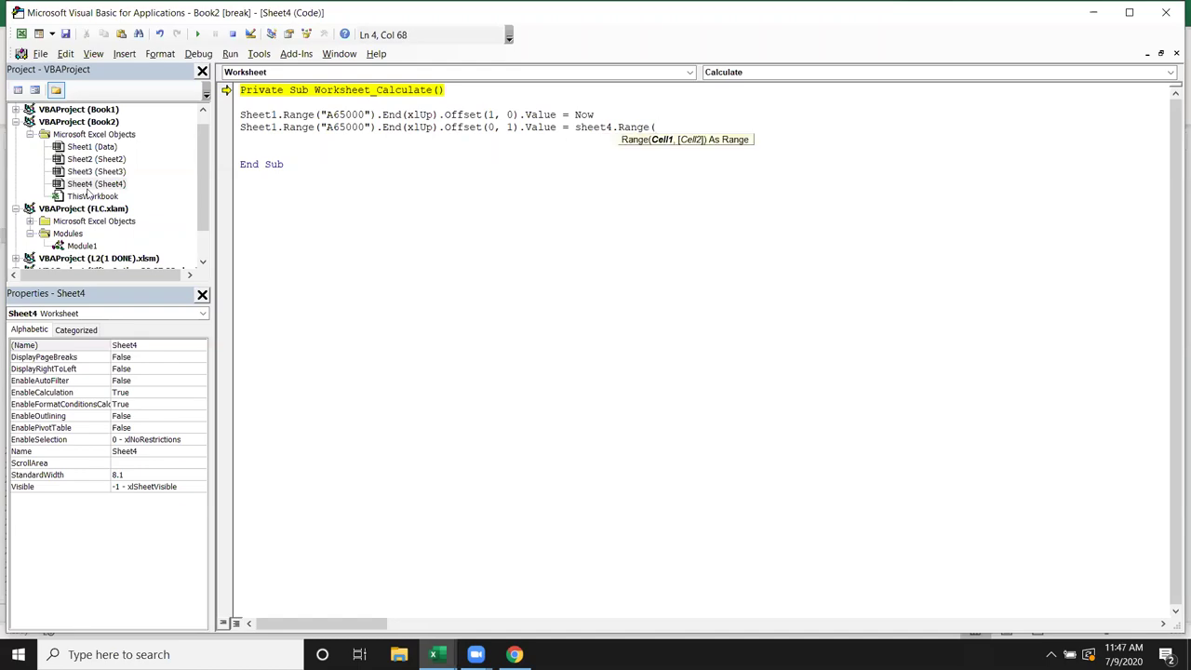
{"action": "key", "text": "alt+F11"}
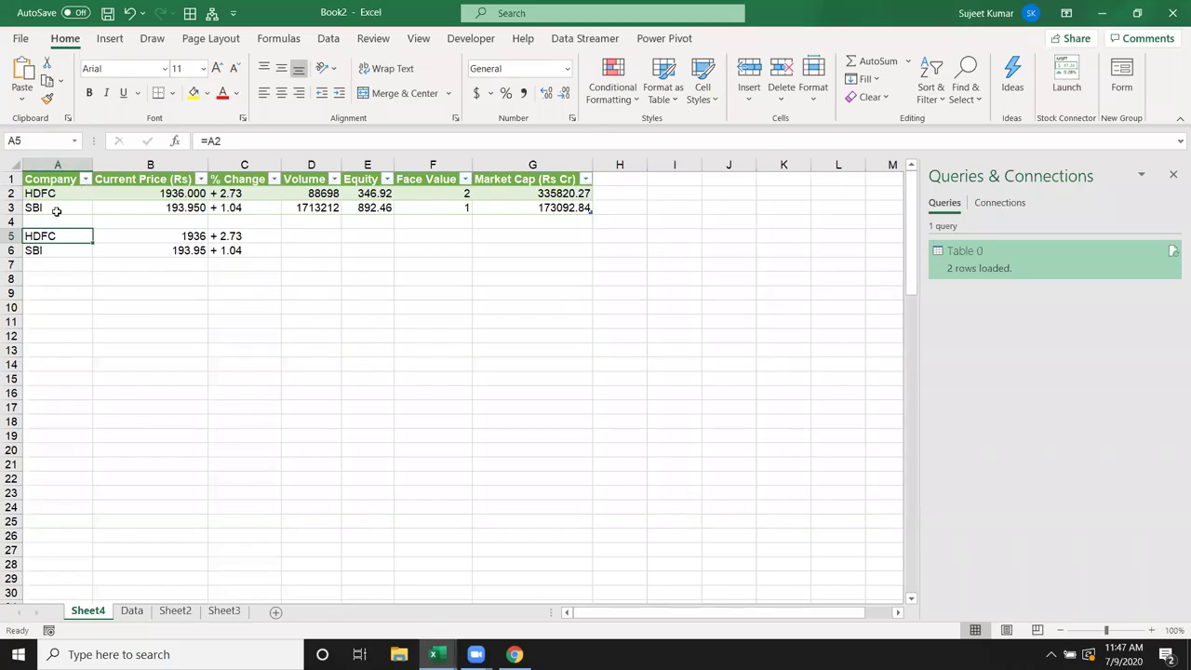
{"action": "key", "text": "alt+F11"}
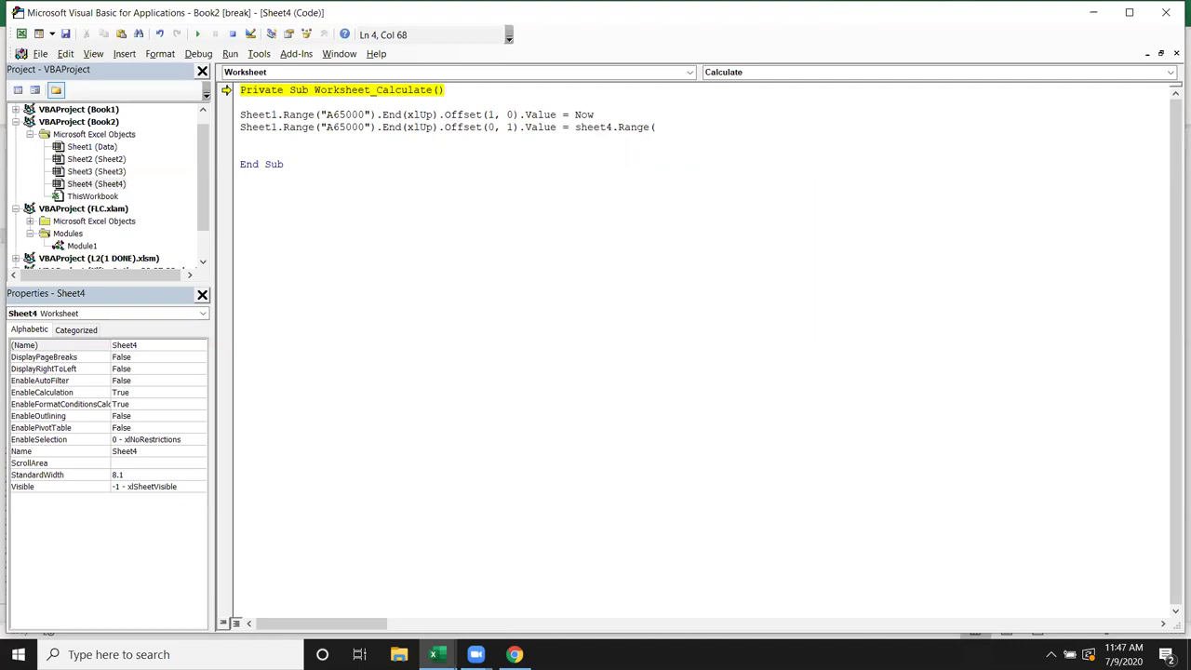
{"action": "type", "text": "A5\"/"}
{"action": "key", "text": "BackSpace"}
{"action": "type", "text": ".v"}
{"action": "key", "text": "Tab"}
{"action": "key", "text": "Return"}
Duplicate the line and change it to log Sheet4's B5 value at offset 2
{"action": "key", "text": "shift+Down"}
{"action": "key", "text": "ctrl+c"}
{"action": "key", "text": "ctrl+v"}
{"action": "key", "text": "ctrl+v"}
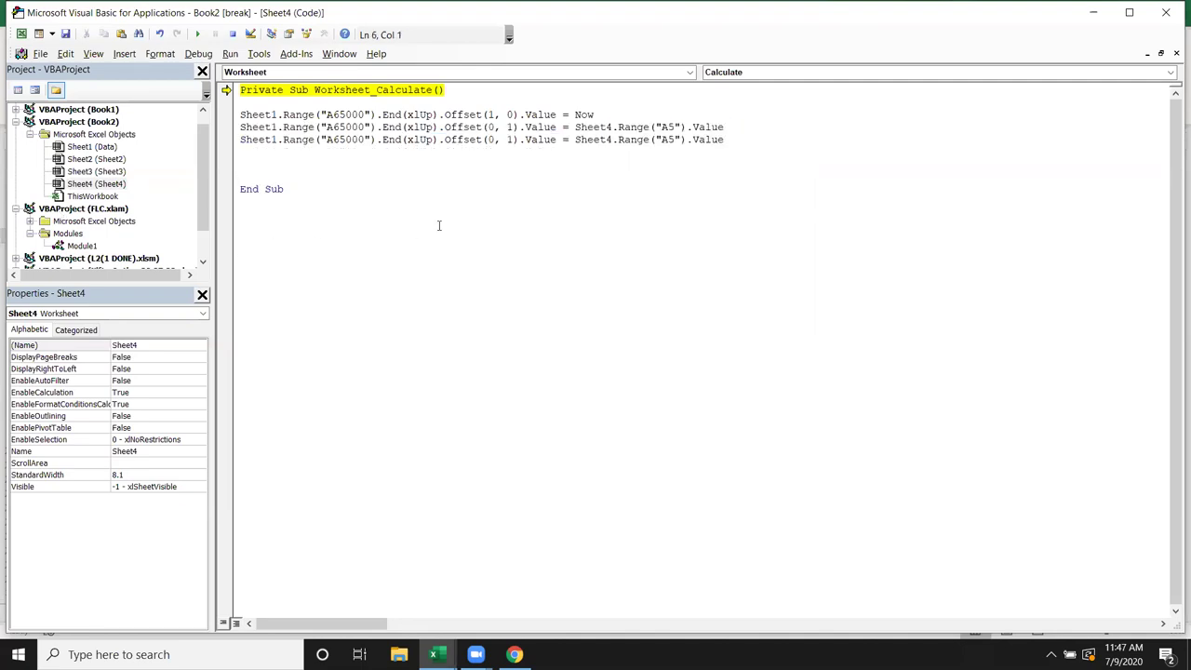
{"action": "double_click", "coordinate": [511, 140]}
{"action": "type", "text": "2"}
{"action": "left_click", "coordinate": [666, 140]}
{"action": "key", "text": "alt+F11"}
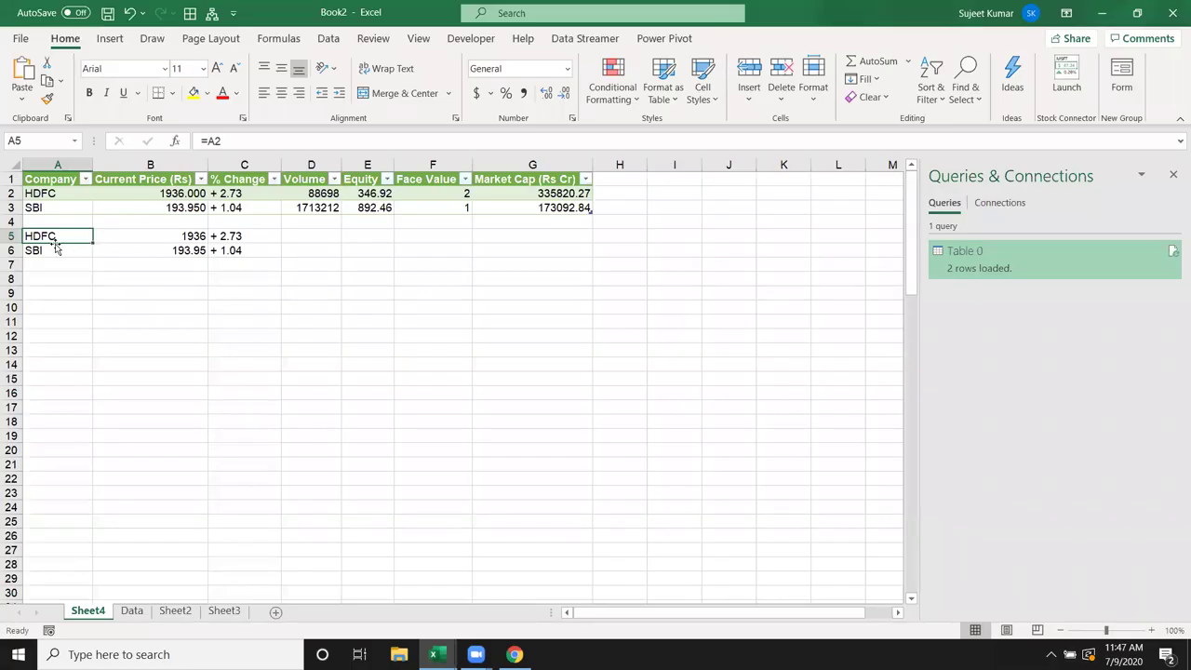
{"action": "left_click", "coordinate": [154, 236]}
{"action": "key", "text": "F9"}
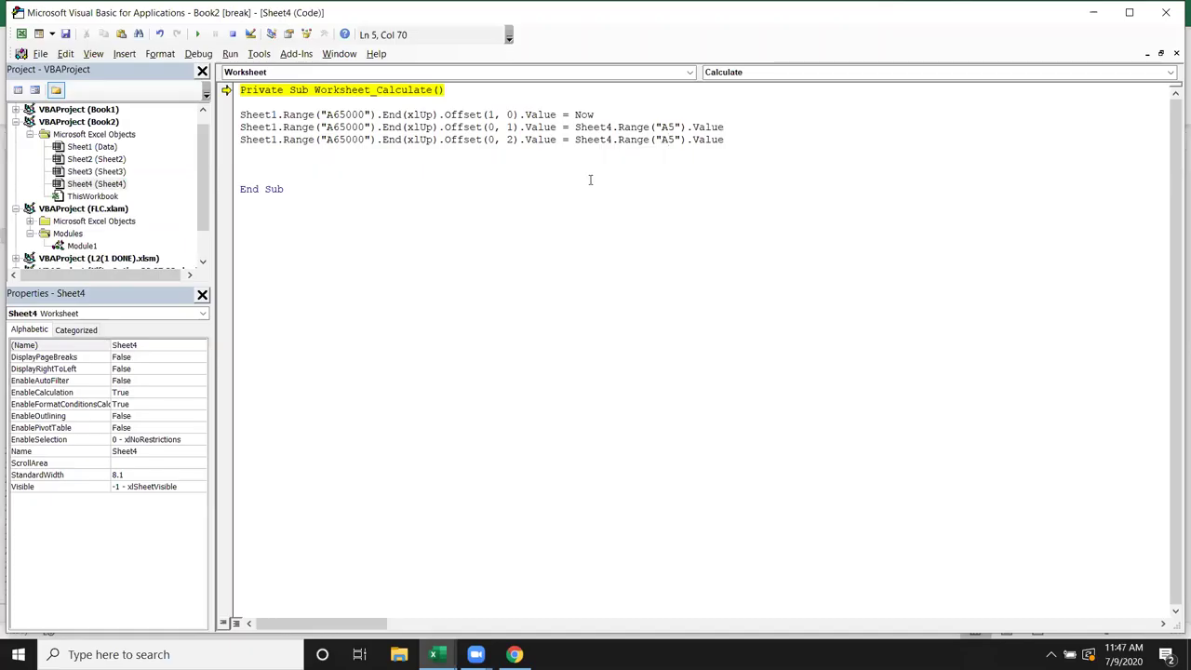
{"action": "key", "text": "BackSpace"}
{"action": "type", "text": "B"}
Add another copy logging Sheet4's C5 value at offset 3
{"action": "left_click", "coordinate": [367, 140]}
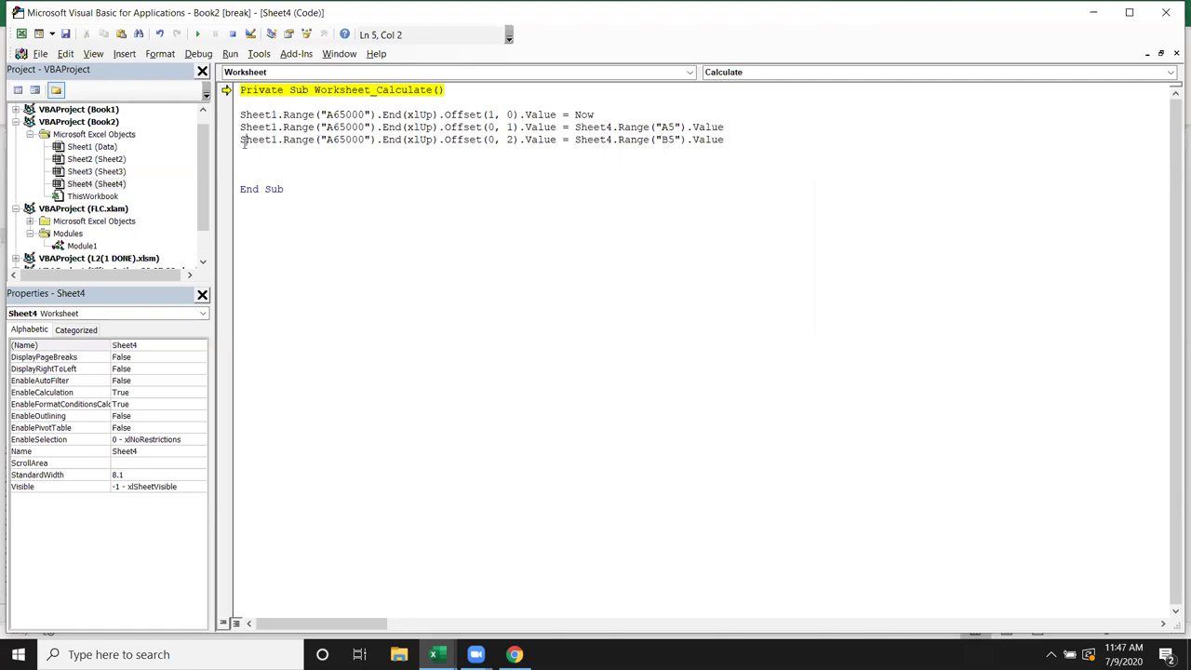
{"action": "key", "text": "Home"}
{"action": "key", "text": "shift+Down"}
{"action": "key", "text": "ctrl+c"}
{"action": "key", "text": "Down"}
{"action": "key", "text": "ctrl+v"}
{"action": "double_click", "coordinate": [510, 152]}
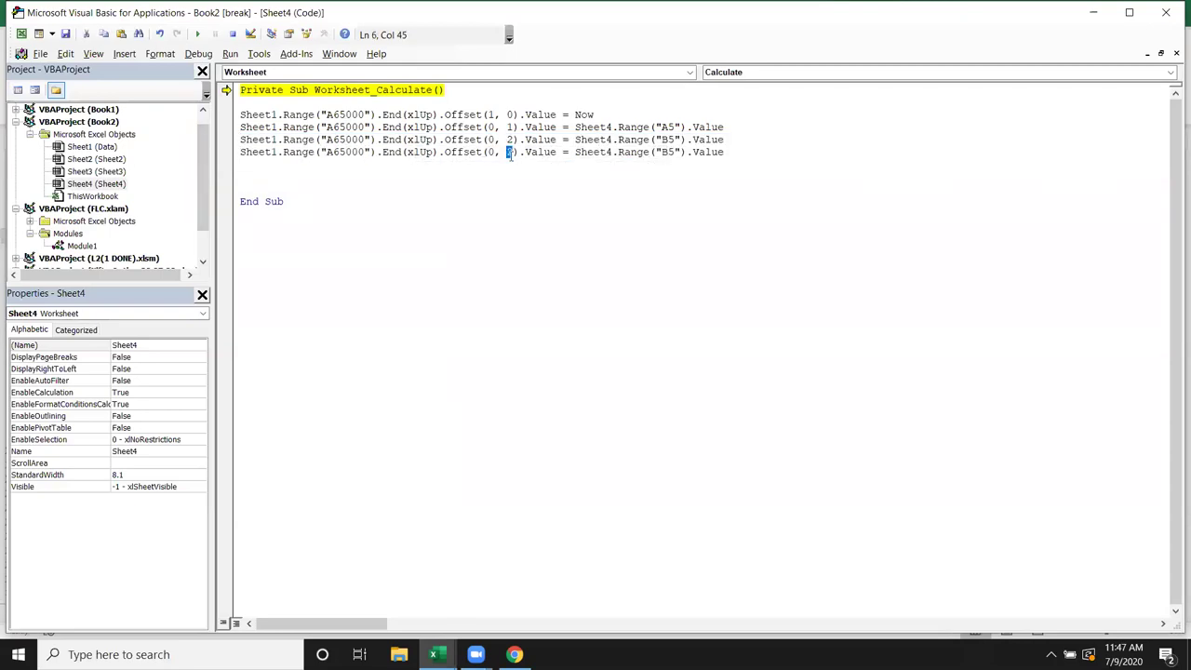
{"action": "type", "text": "3"}
{"action": "key", "text": "BackSpace"}
{"action": "type", "text": "C"}
Duplicate the four logging lines and change the copies to row 6 (A6, B6, C6)
{"action": "left_click", "coordinate": [267, 175]}
{"action": "key", "text": "Up"}
{"action": "key", "text": "Up"}
{"action": "key", "text": "Up"}
{"action": "key", "text": "shift+Down"}
{"action": "key", "text": "shift+Down"}
{"action": "key", "text": "shift+Down"}
{"action": "key", "text": "shift+Down"}
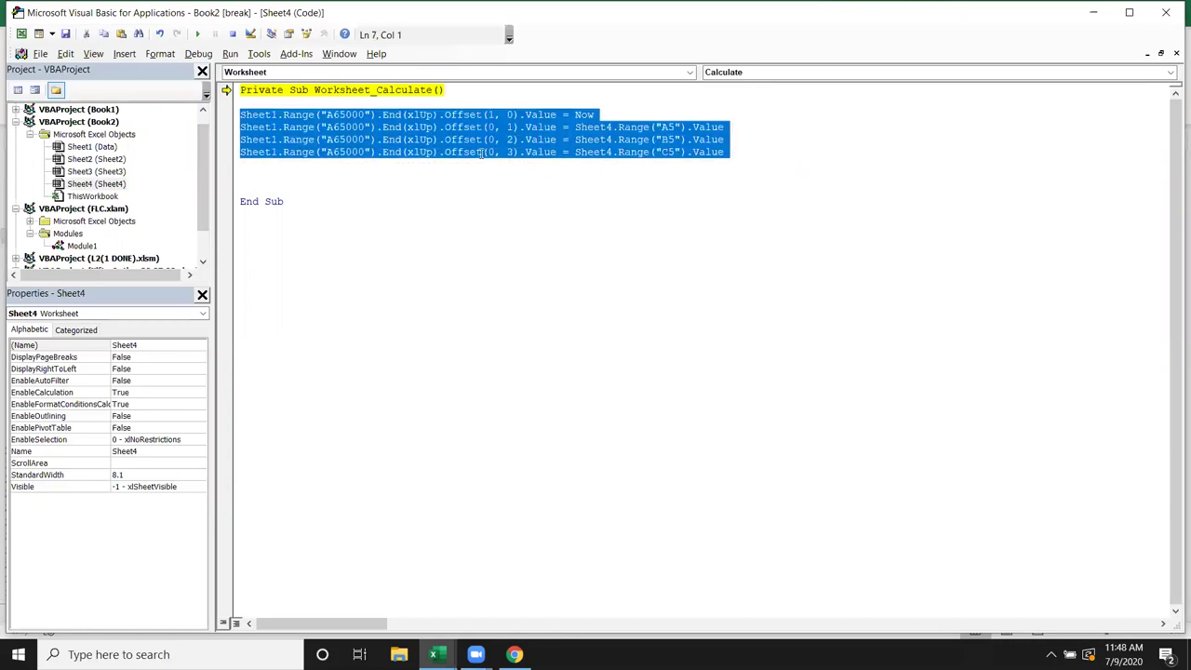
{"action": "key", "text": "ctrl+c"}
{"action": "key", "text": "Down"}
{"action": "key", "text": "ctrl+v"}
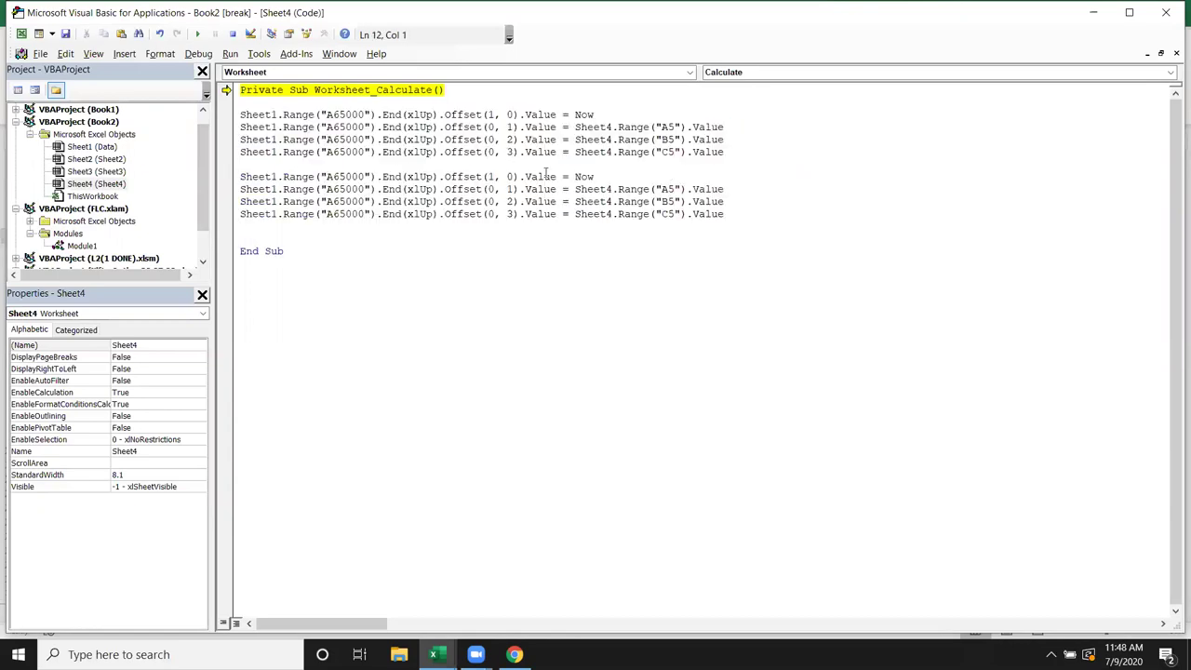
{"action": "mouse_move", "coordinate": [616, 189]}
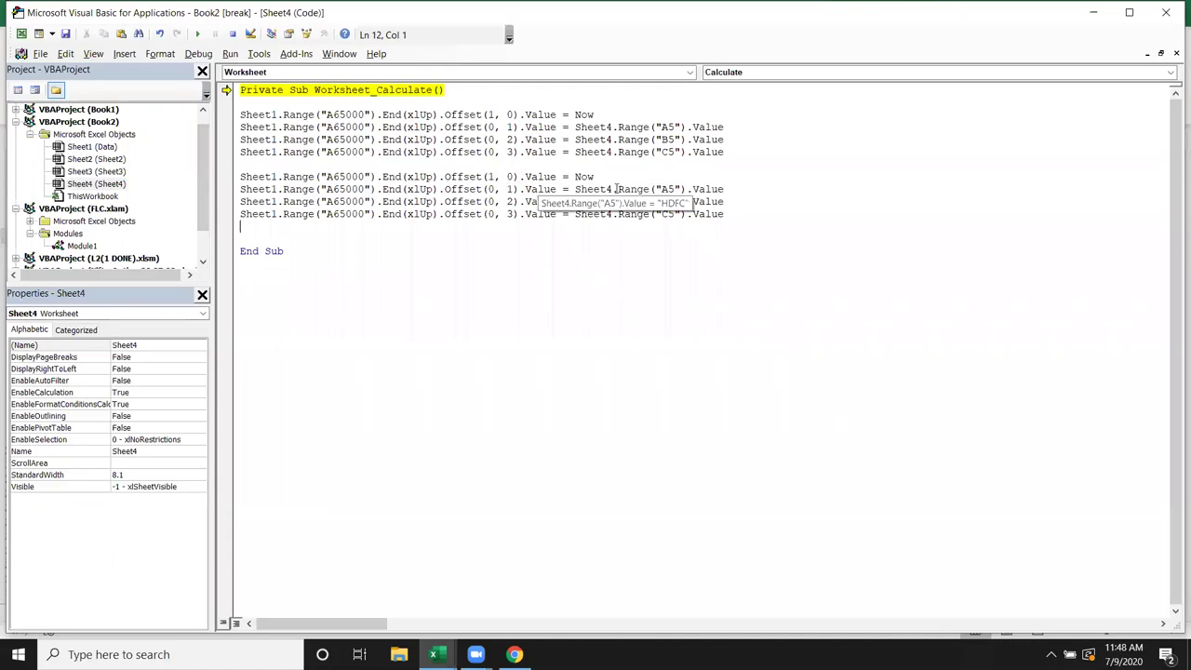
{"action": "left_click", "coordinate": [666, 188]}
{"action": "key", "text": "Delete"}
{"action": "type", "text": "6"}
{"action": "left_click", "coordinate": [671, 201]}
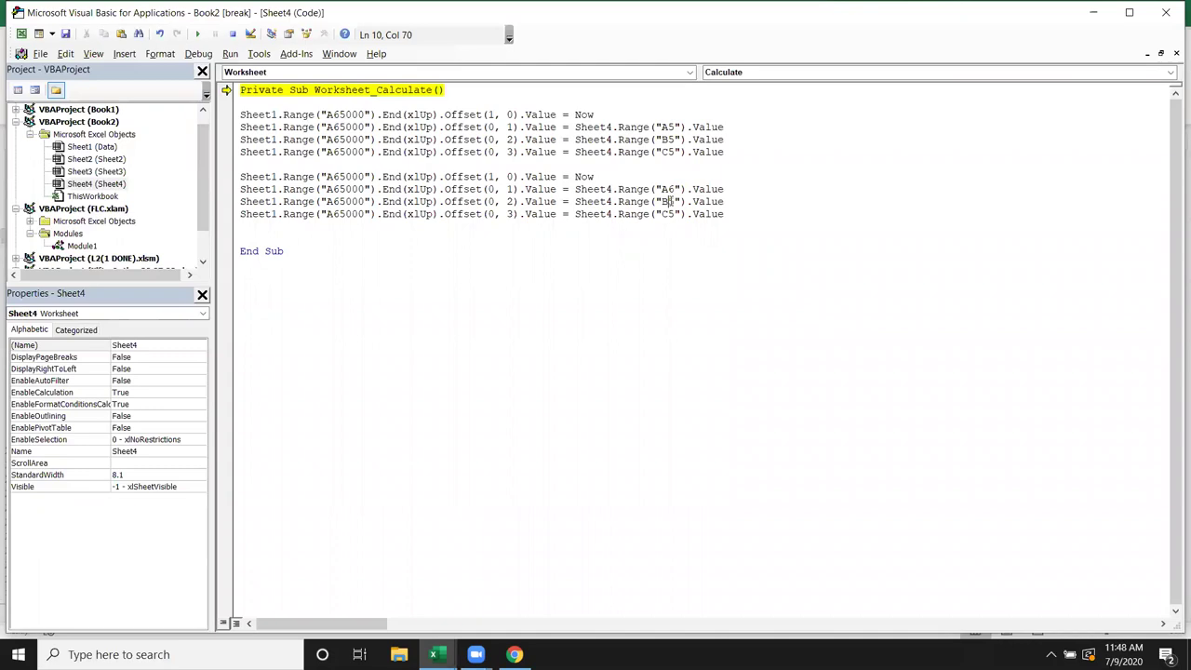
{"action": "key", "text": "Delete"}
{"action": "type", "text": "6"}
{"action": "key", "text": "Delete"}
Finish the C6 reference and reset the paused macro break
{"action": "type", "text": "6"}
{"action": "key", "text": "alt+F11"}
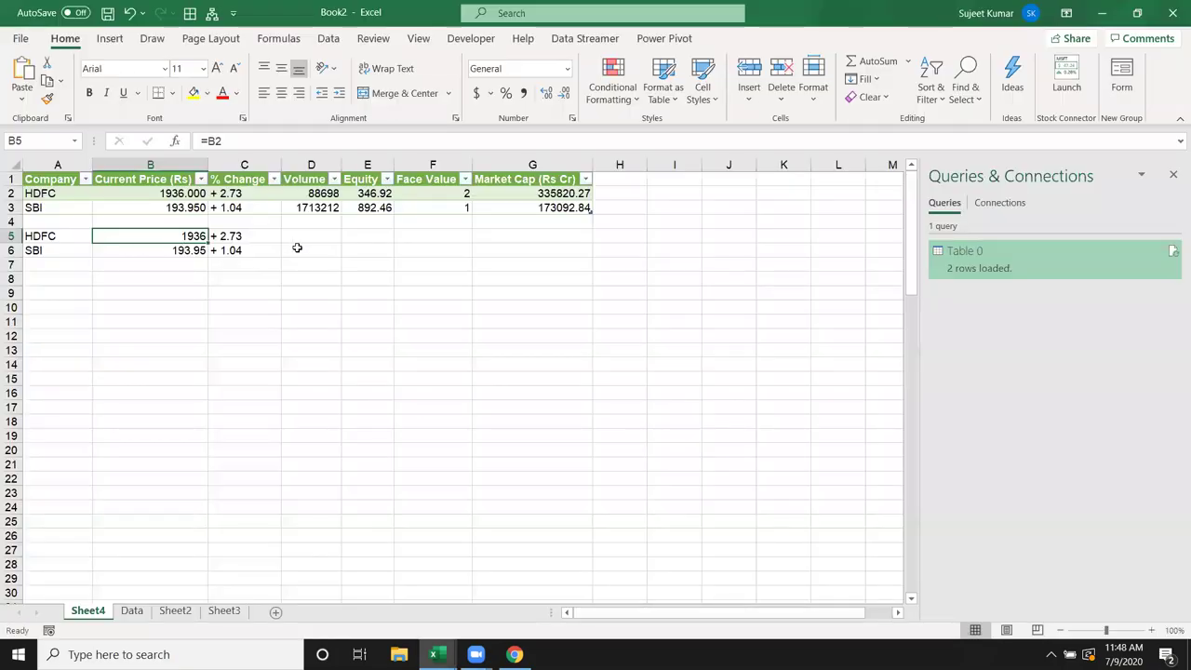
{"action": "key", "text": "F9"}
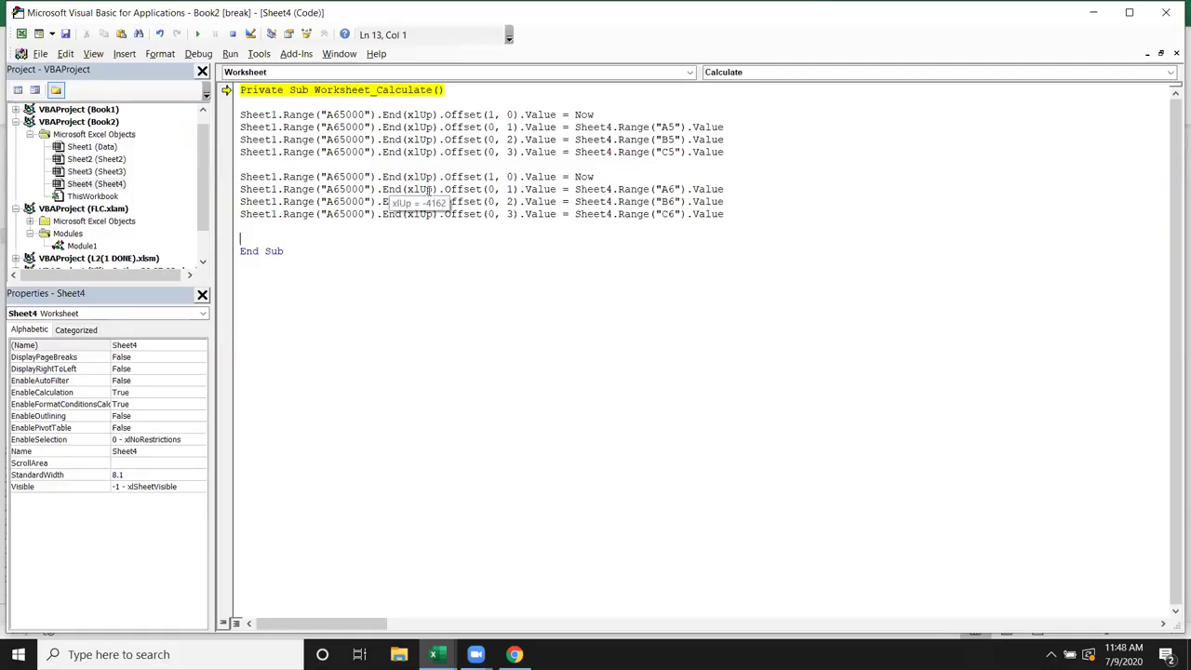
{"action": "left_click", "coordinate": [232, 35]}
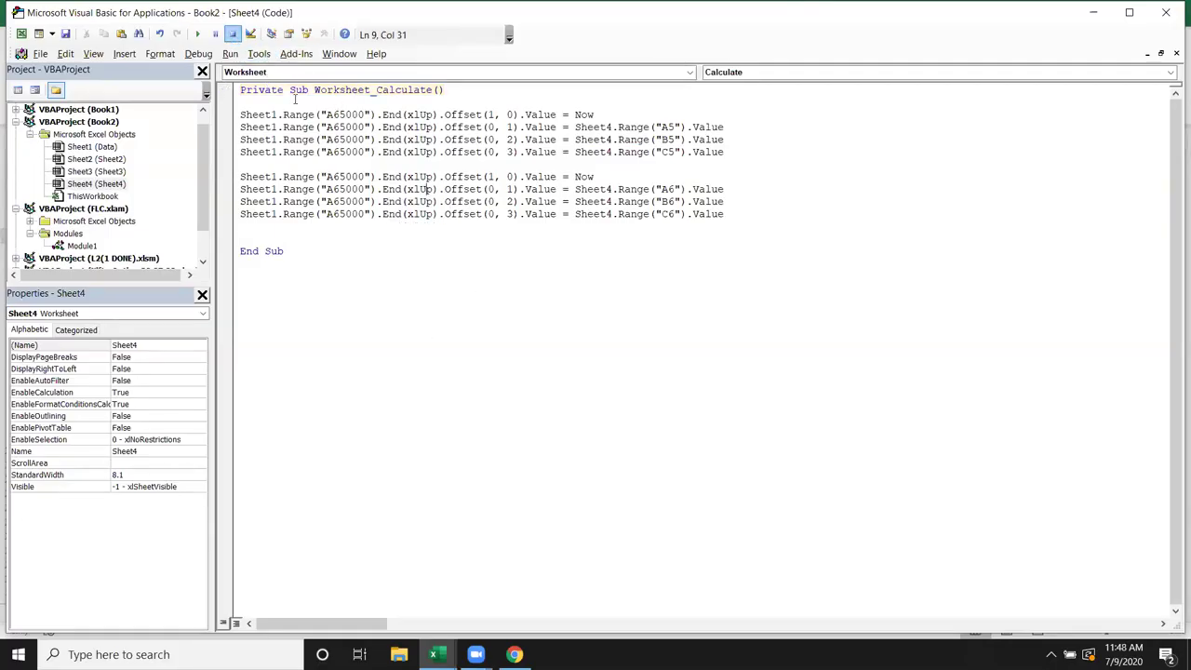
On the Data sheet, delete old row 2 and check the logged HDFC 1926.7 and SBI 193.65 prices
{"action": "key", "text": "alt+F11"}
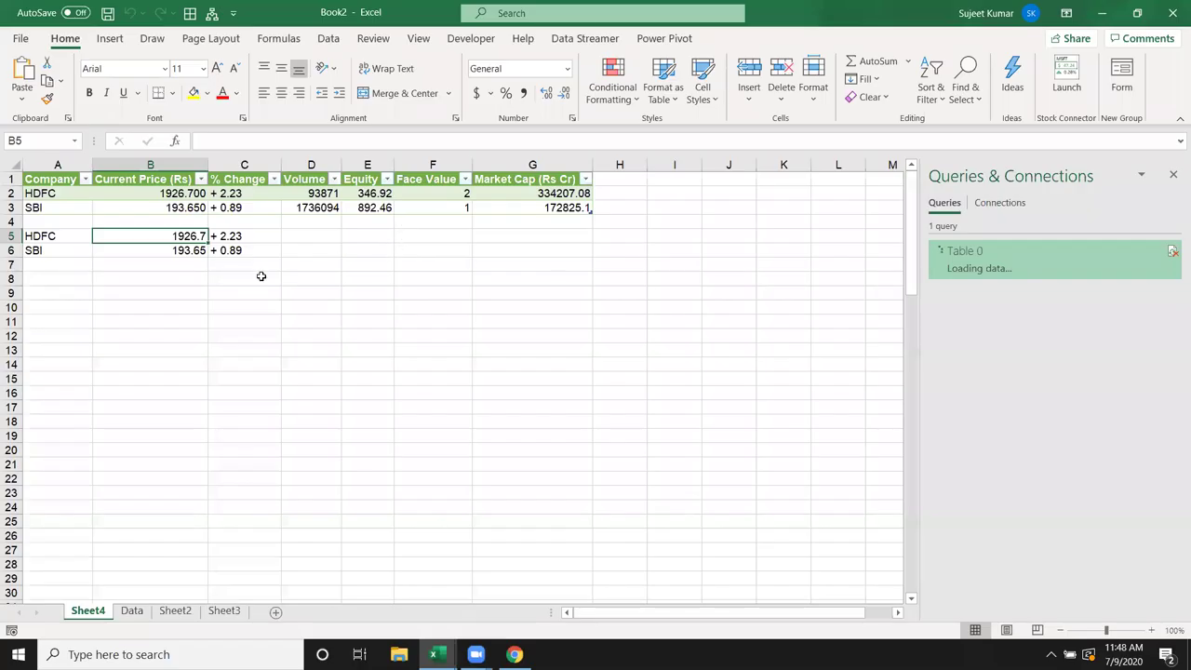
{"action": "left_click", "coordinate": [133, 612]}
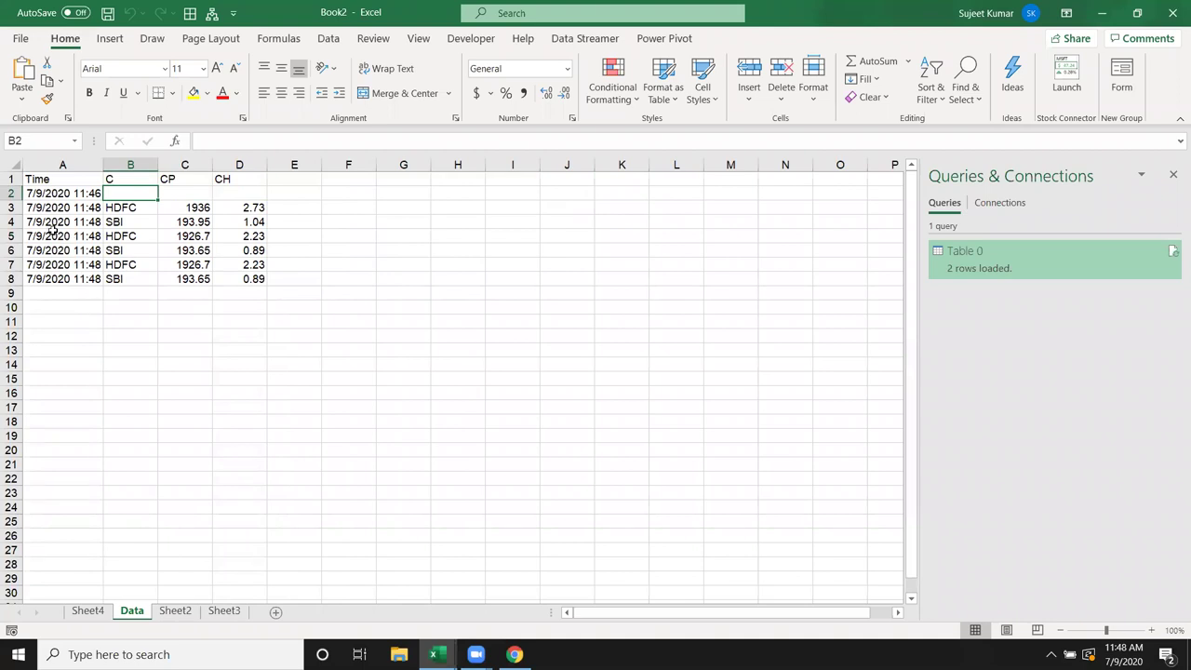
{"action": "left_click", "coordinate": [11, 193]}
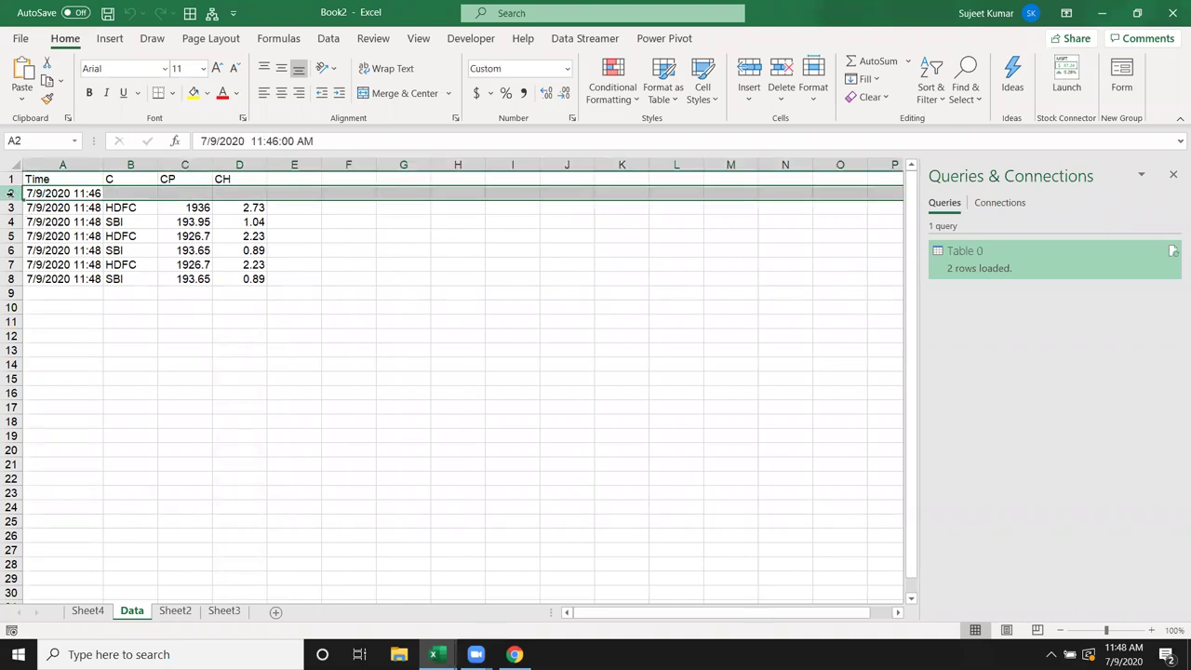
{"action": "key", "text": "ctrl+minus"}
{"action": "left_click", "coordinate": [61, 221]}
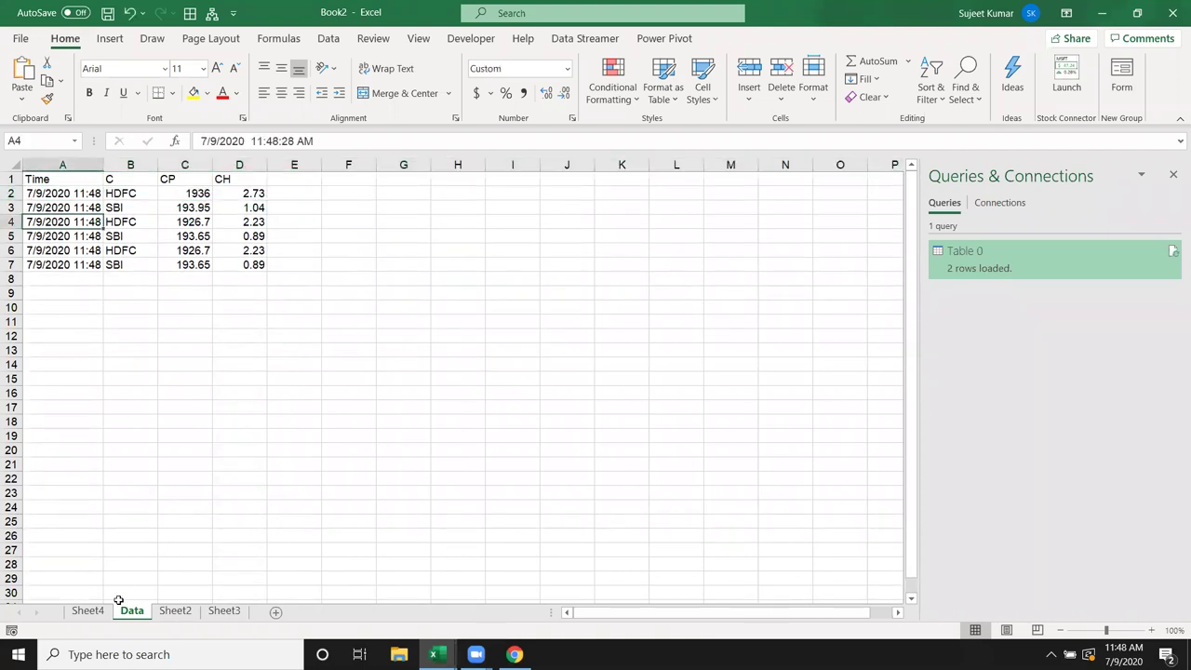
{"action": "left_click", "coordinate": [89, 610]}
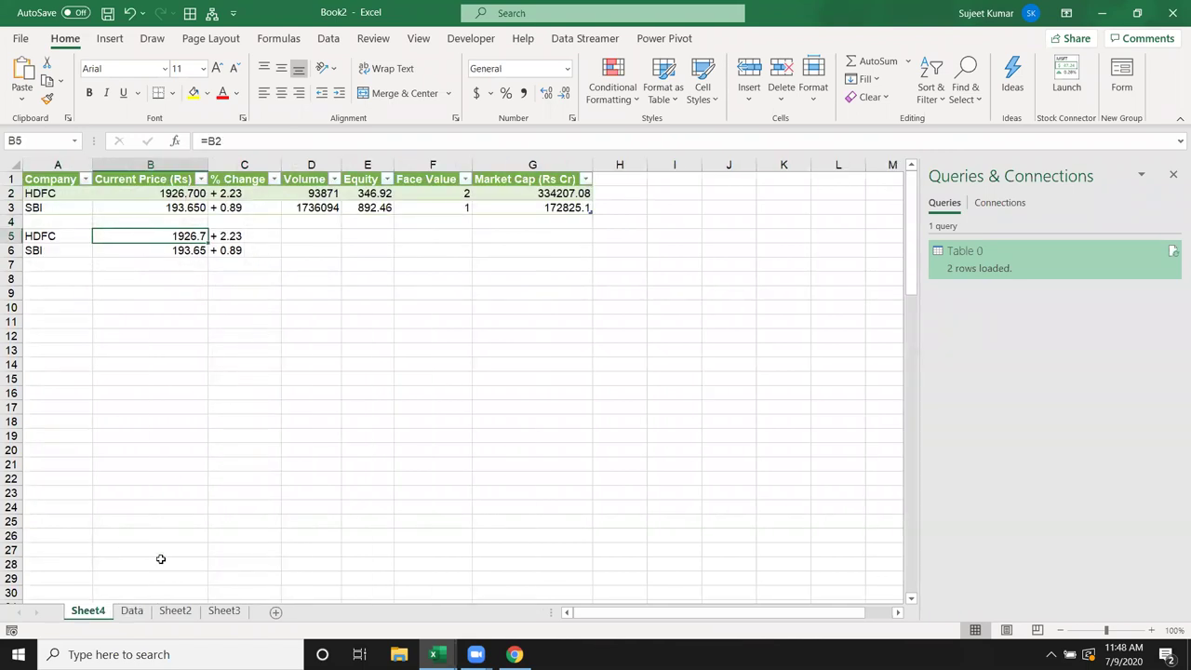
{"action": "left_click", "coordinate": [131, 611]}
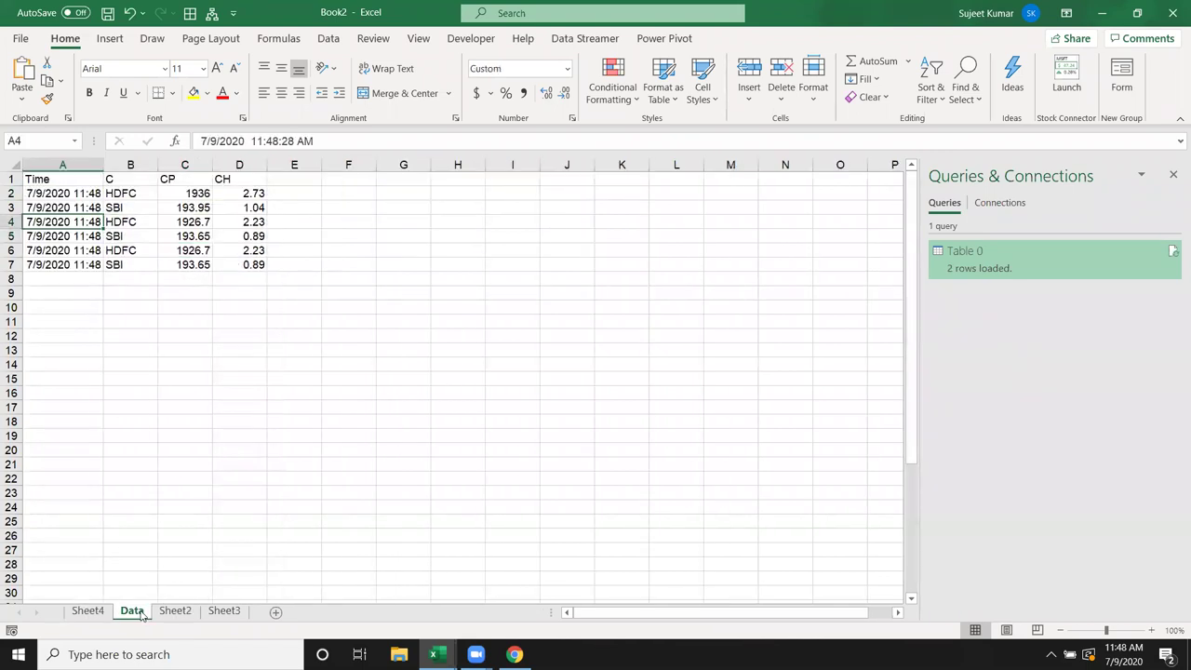
{"action": "left_click", "coordinate": [178, 252]}
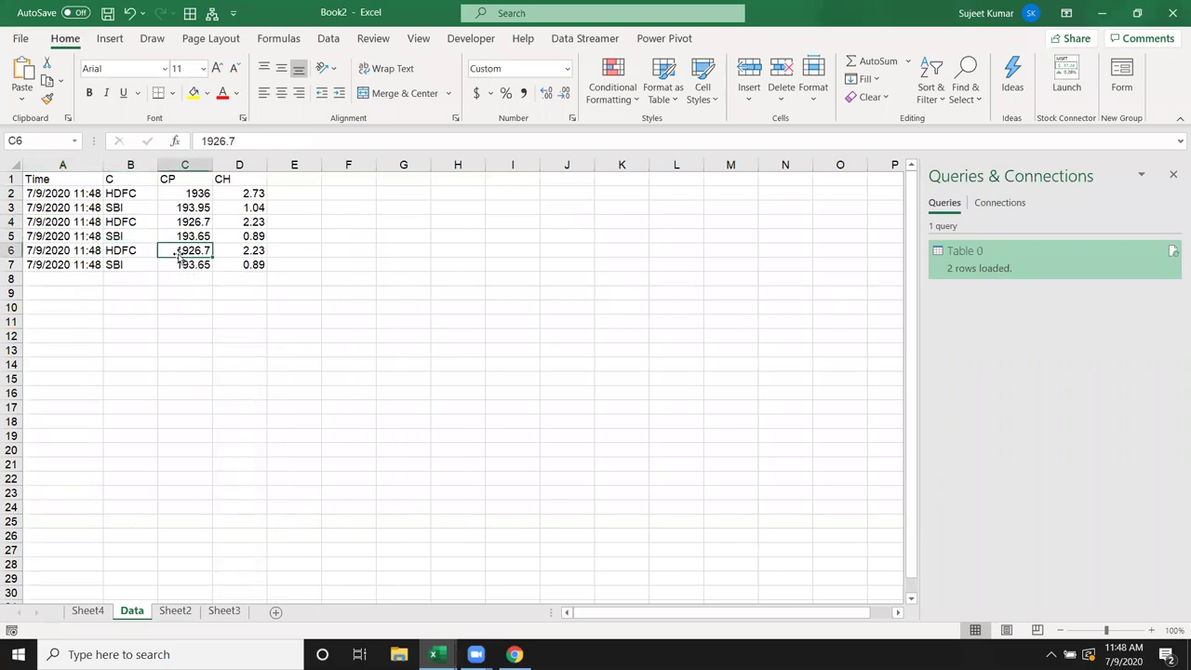
{"action": "left_click", "coordinate": [180, 266]}
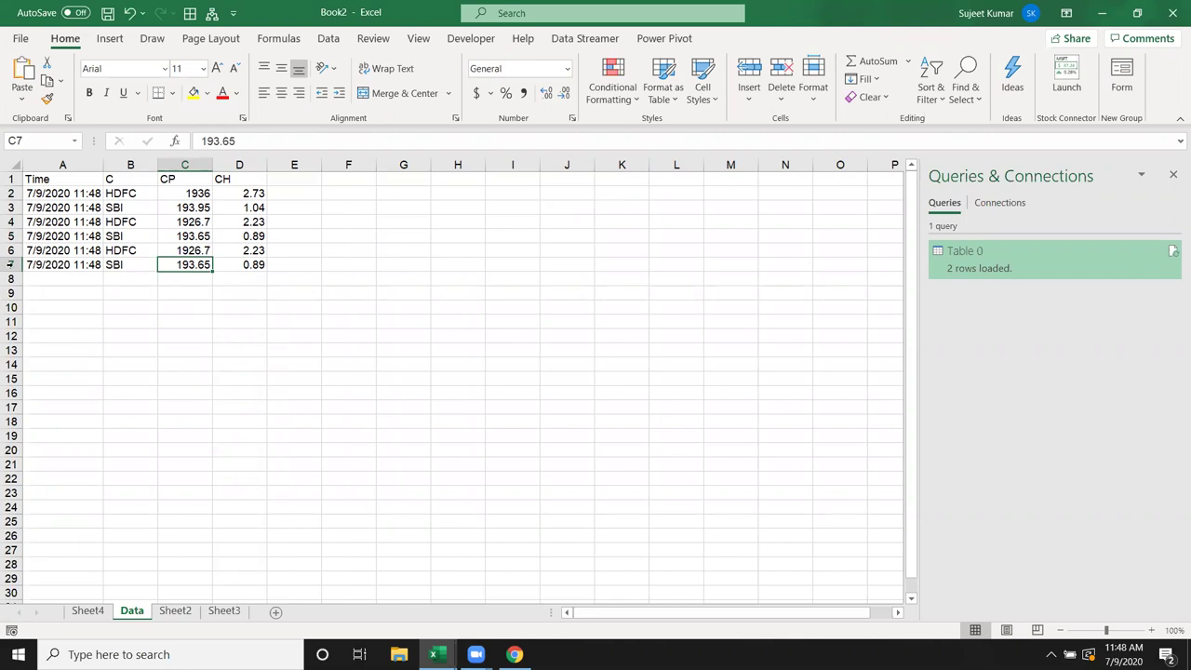
Clear the logged rows A2:D7, leaving only the headers, and return to Sheet4
{"action": "mouse_move", "coordinate": [45, 193]}
{"action": "left_mouse_down"}
{"action": "mouse_move", "coordinate": [224, 271]}
{"action": "mouse_move", "coordinate": [230, 262]}
{"action": "left_mouse_up"}
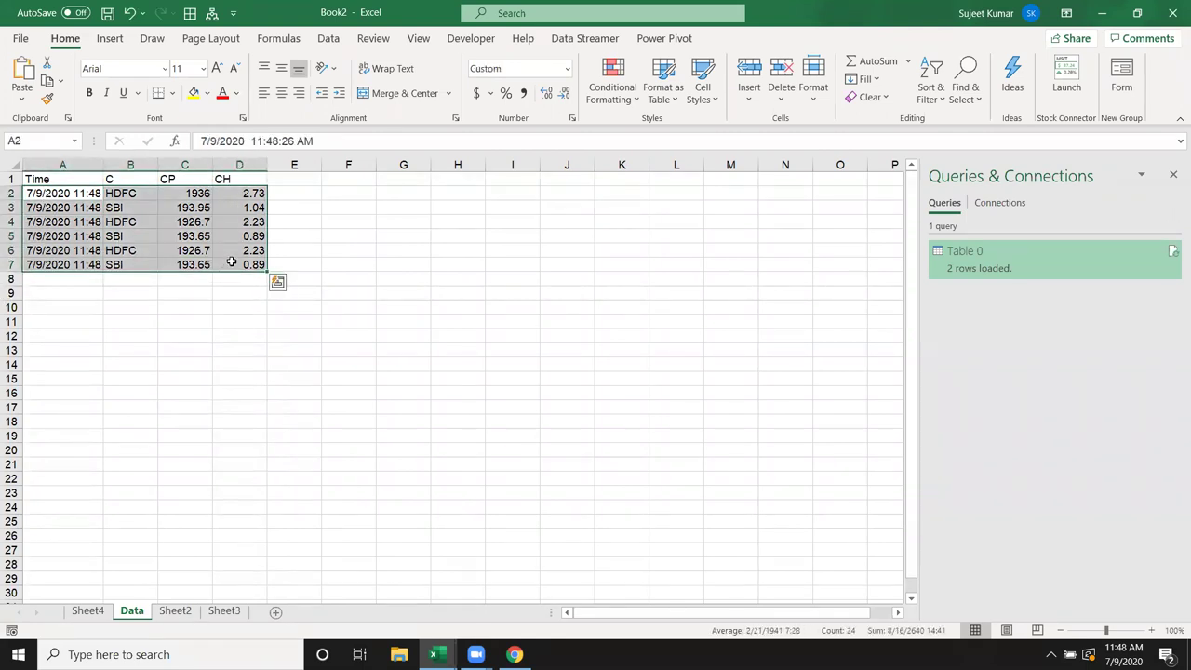
{"action": "key", "text": "Delete"}
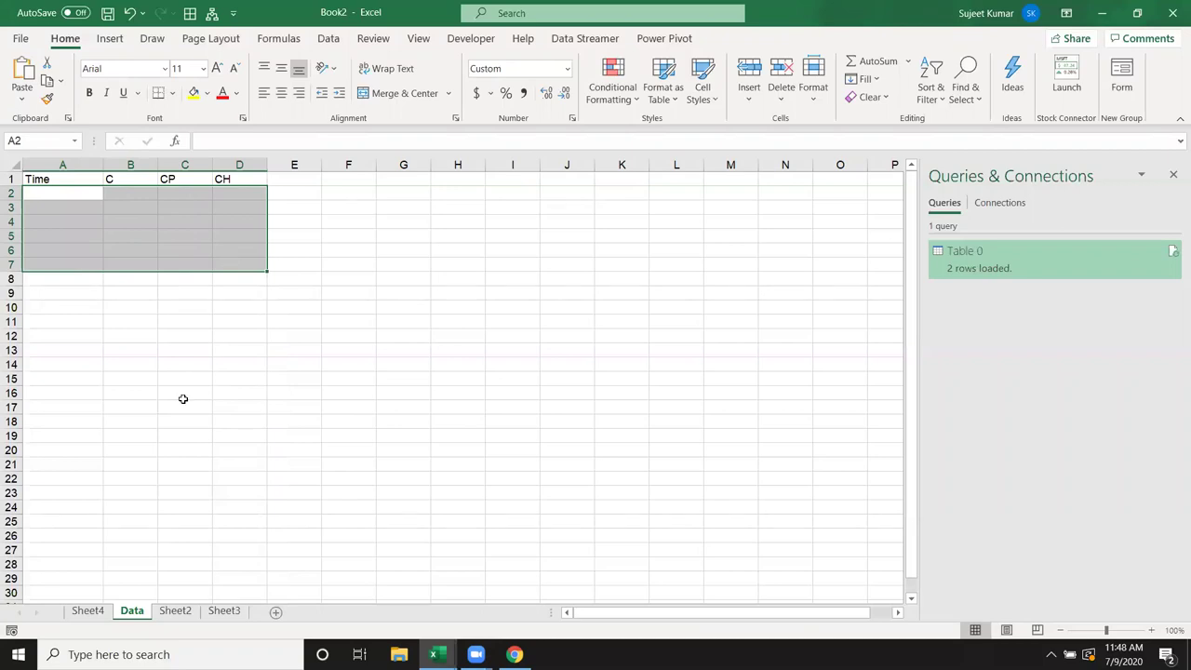
{"action": "left_click", "coordinate": [90, 612]}
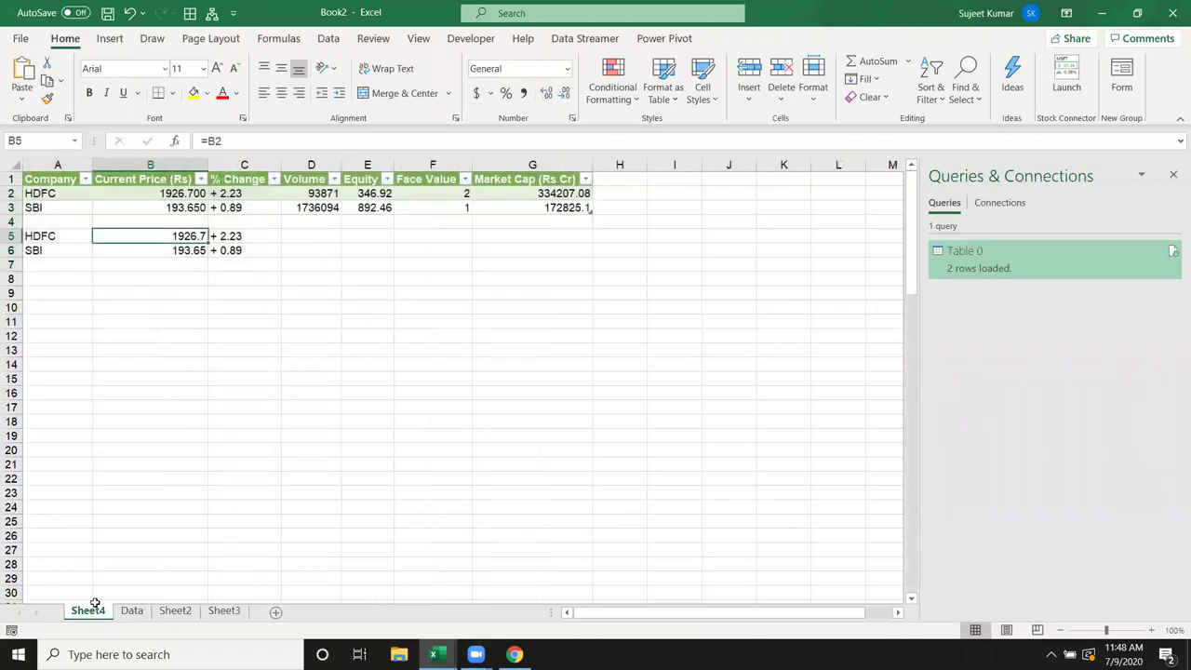
Compare the macro with Sheet4's HDFC and SBI price cells B2, B5 and B6
{"action": "key", "text": "alt+F11"}
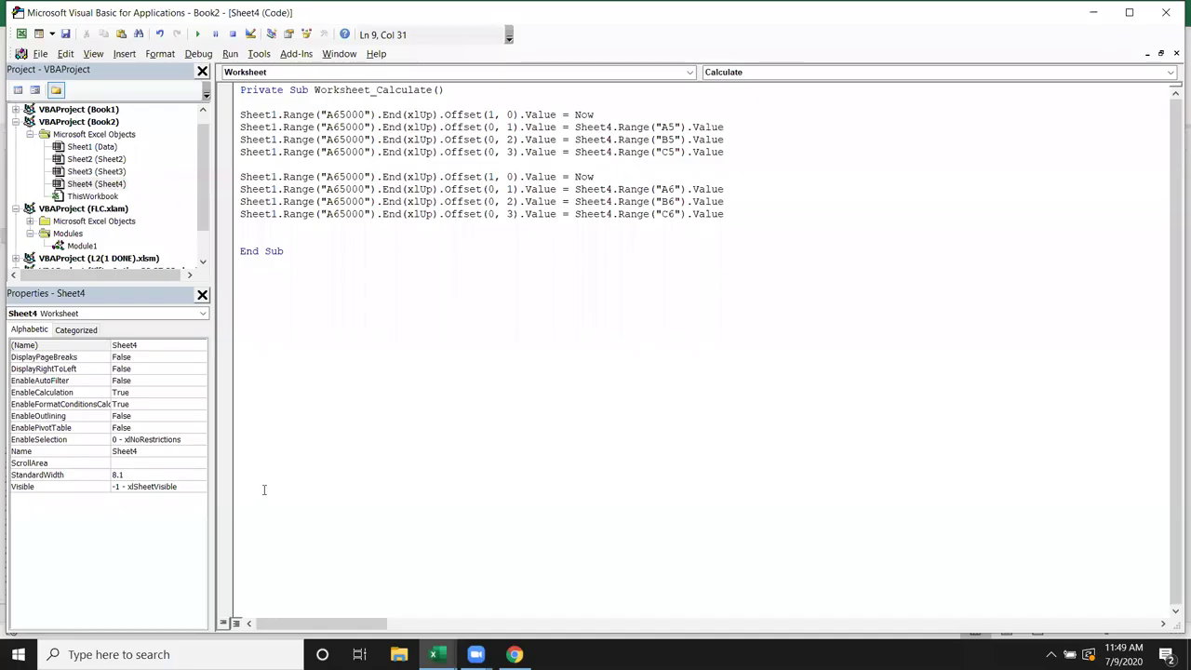
{"action": "key", "text": "alt+F11"}
{"action": "key", "text": "alt+F11"}
{"action": "left_click_drag", "start_coordinate": [443, 269], "coordinate": [226, 103]}
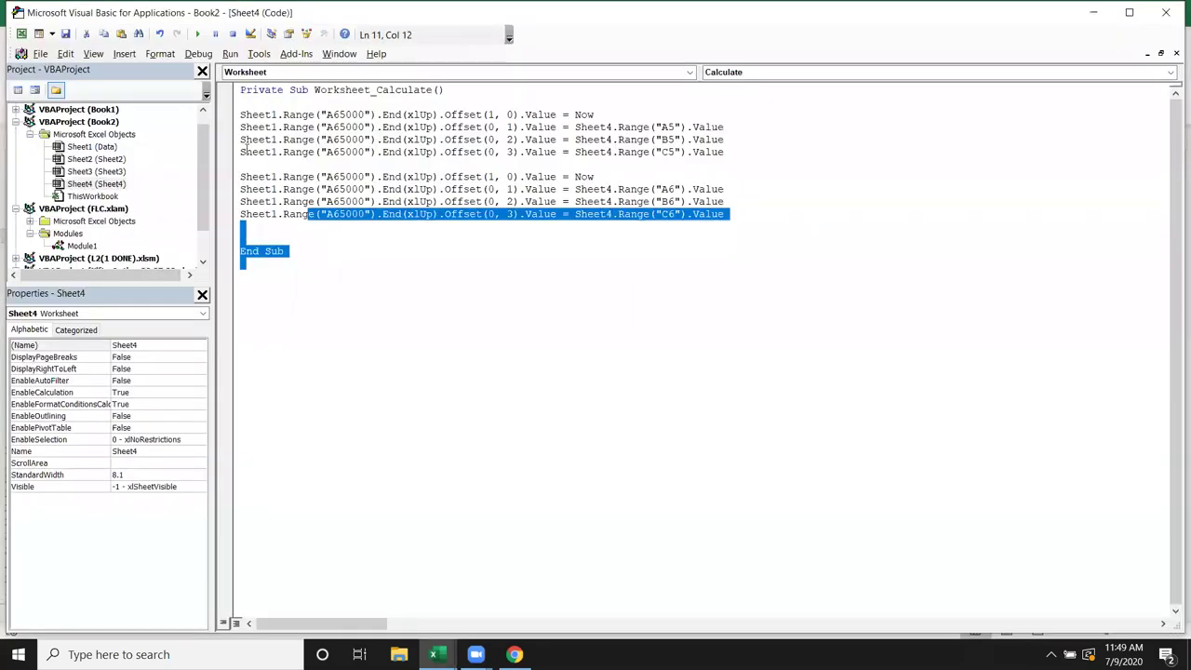
{"action": "left_click", "coordinate": [300, 276]}
{"action": "key", "text": "alt+F11"}
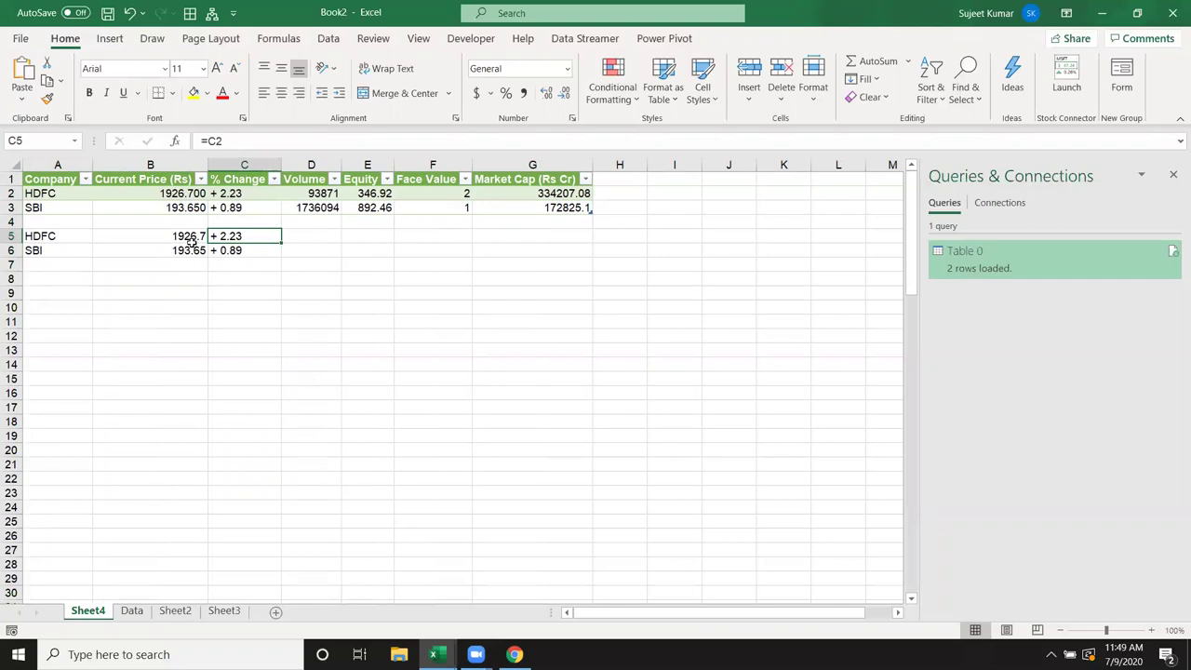
{"action": "left_click", "coordinate": [177, 194]}
{"action": "left_click", "coordinate": [185, 236]}
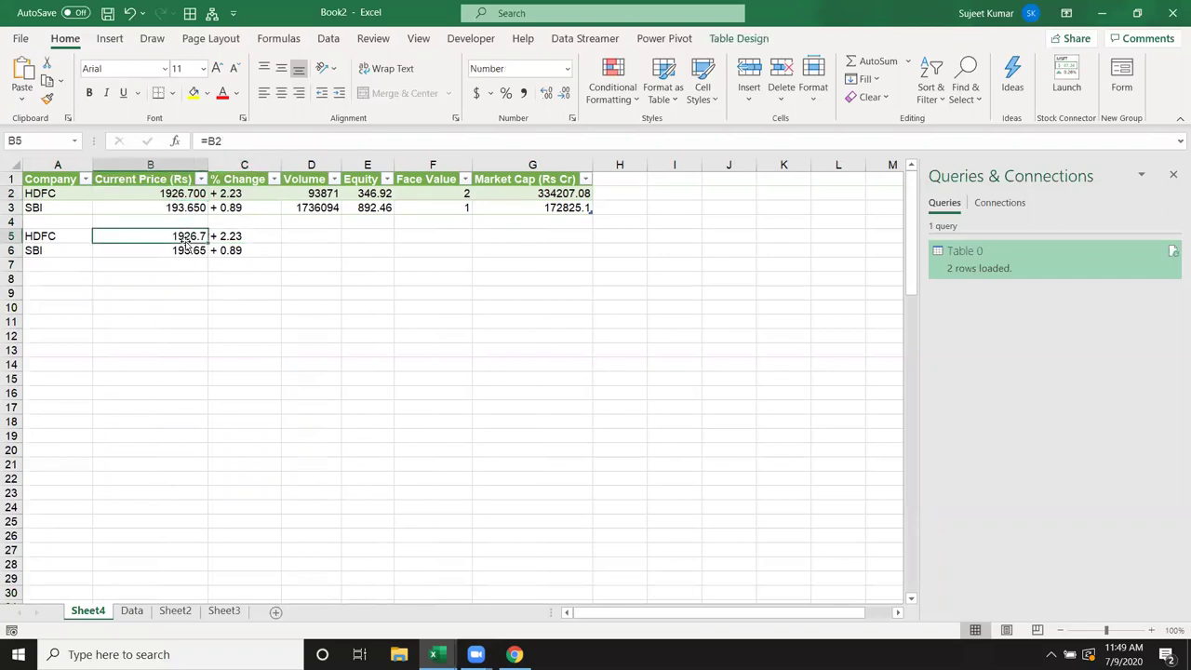
{"action": "left_click", "coordinate": [187, 250]}
{"action": "left_click_drag", "start_coordinate": [186, 236], "coordinate": [235, 246]}
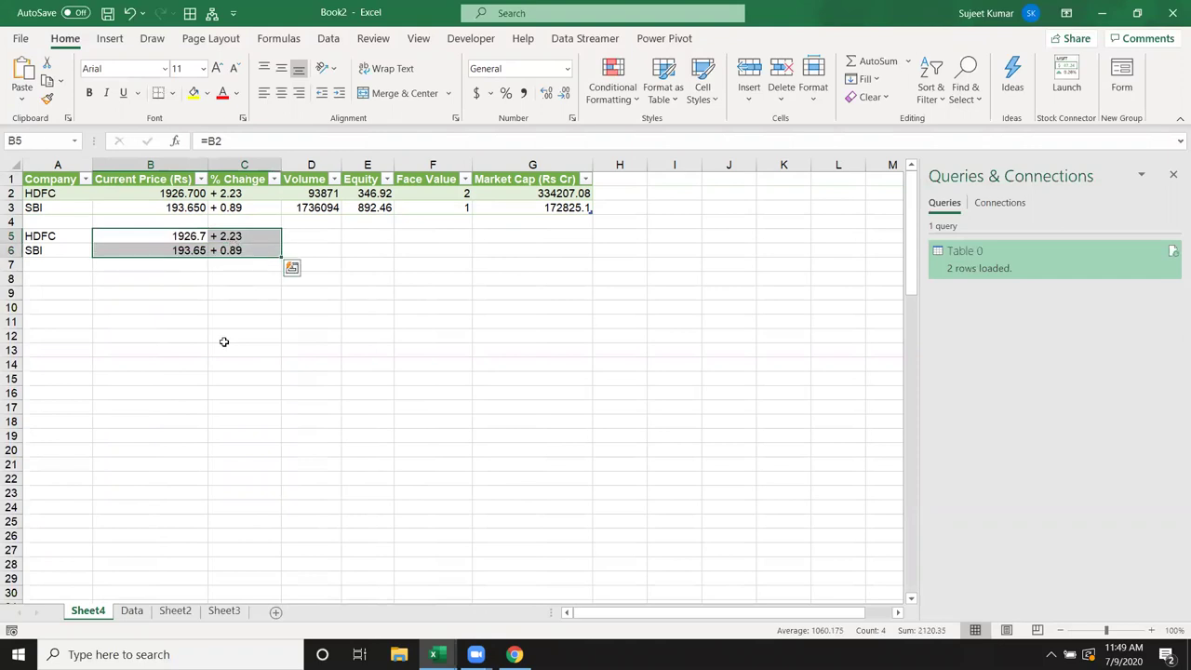
{"action": "left_click_drag", "start_coordinate": [79, 235], "coordinate": [219, 251]}
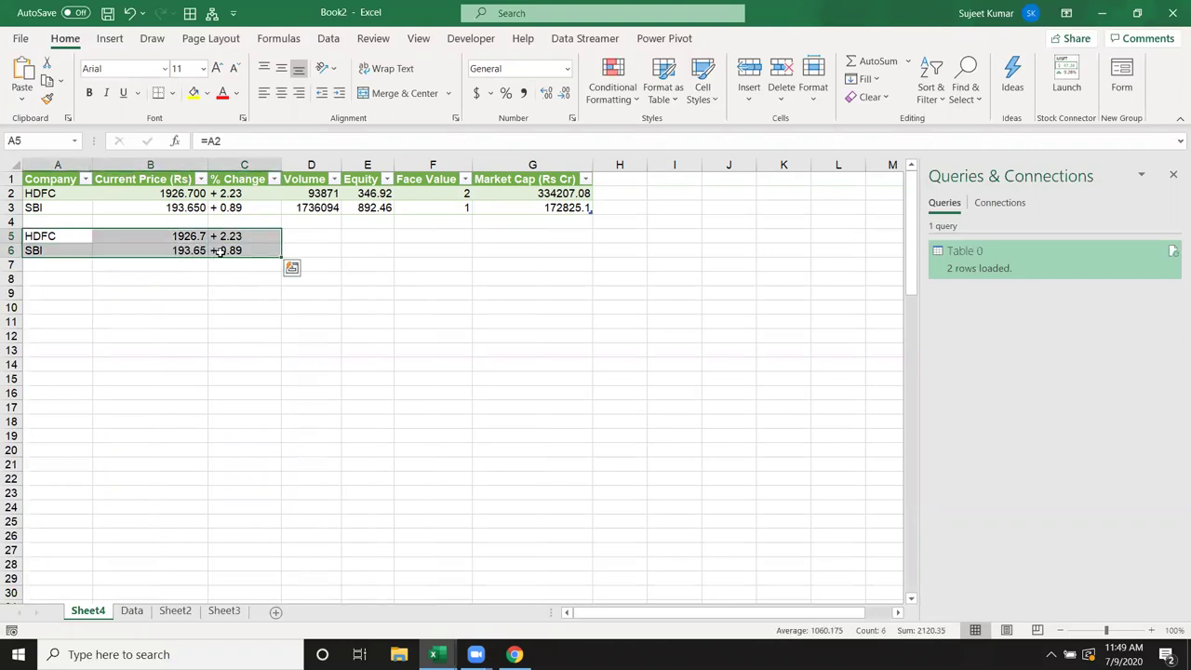
Highlight Sheet1, Value and the equals sign on line 3 of the Worksheet_Calculate code
{"action": "key", "text": "alt+F11"}
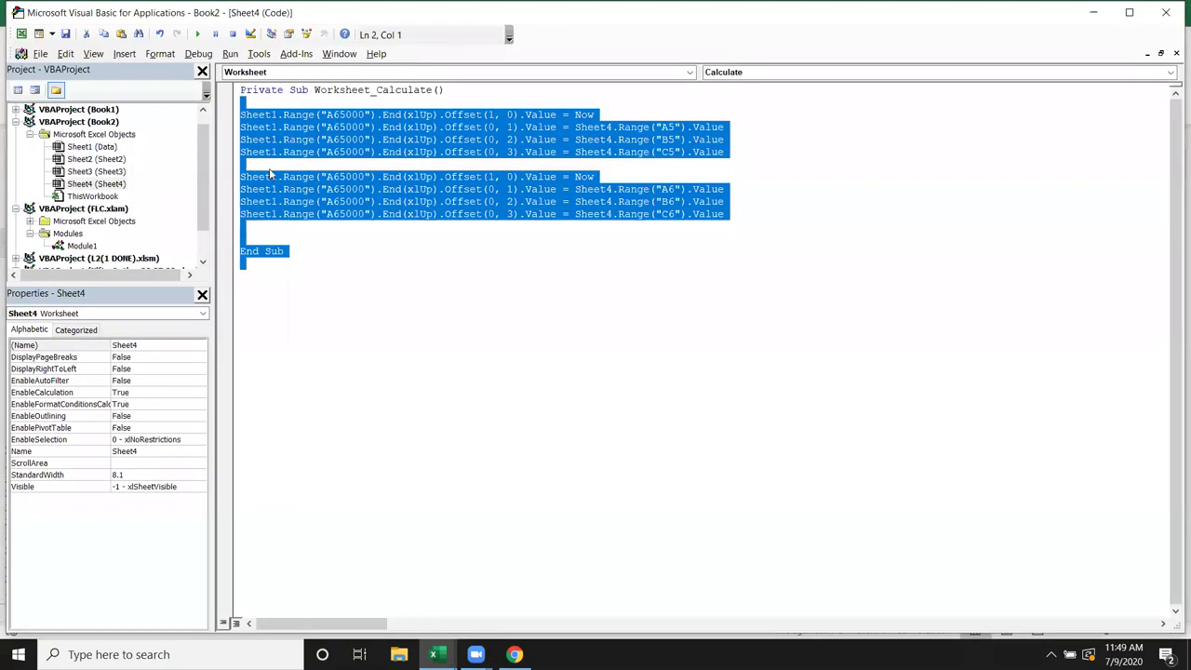
{"action": "key", "text": "alt+F11"}
{"action": "left_click", "coordinate": [288, 164]}
{"action": "double_click", "coordinate": [266, 114]}
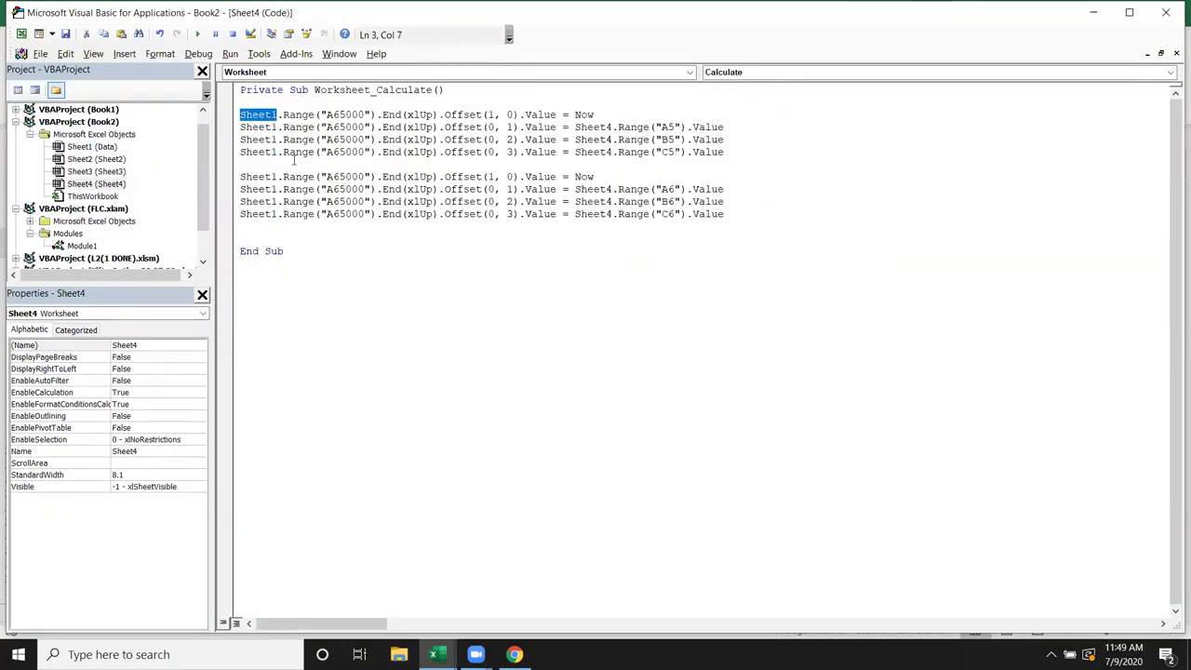
{"action": "key", "text": "alt+F11"}
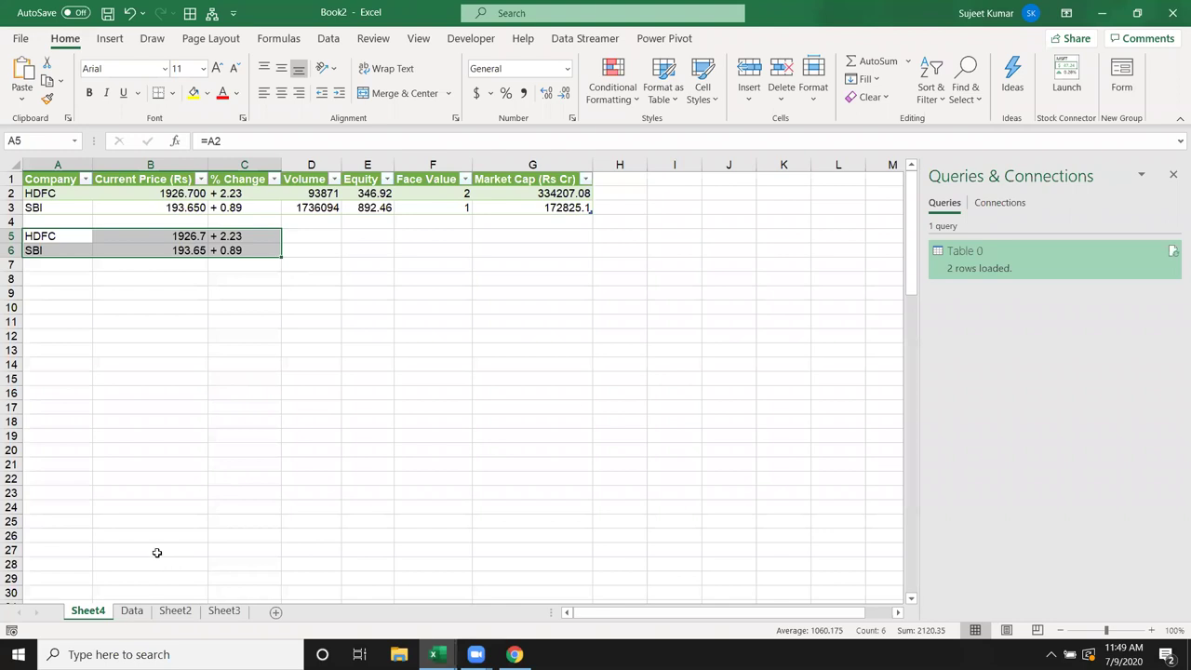
{"action": "key", "text": "alt+F11"}
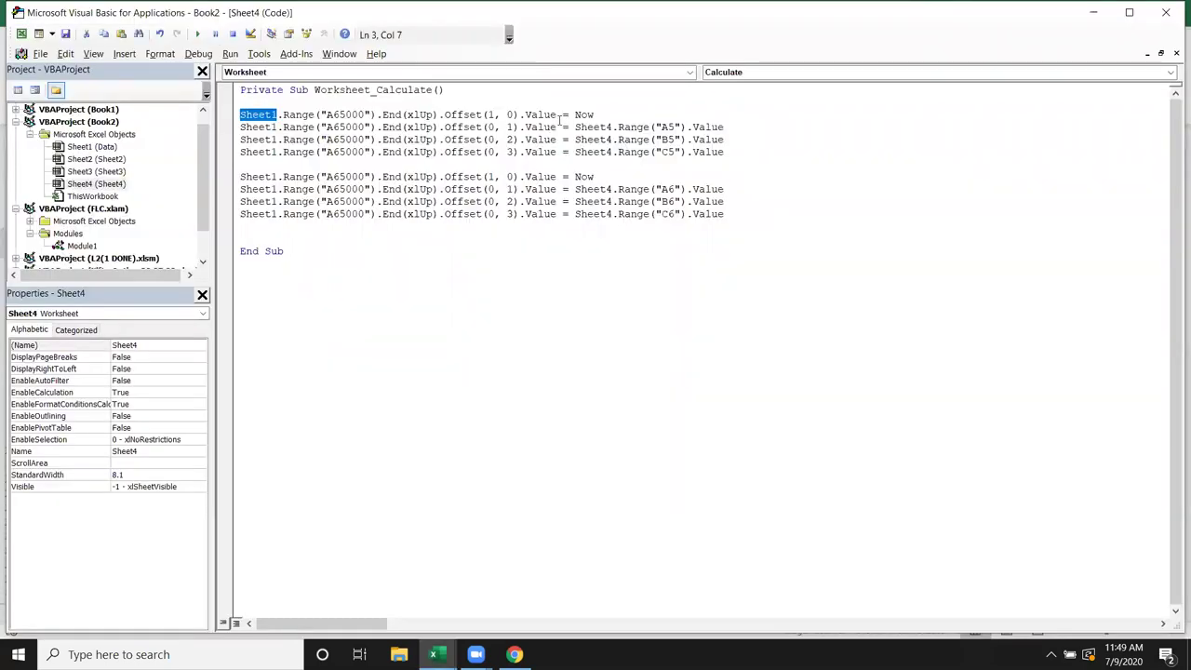
{"action": "left_click", "coordinate": [562, 116]}
{"action": "double_click", "coordinate": [538, 115]}
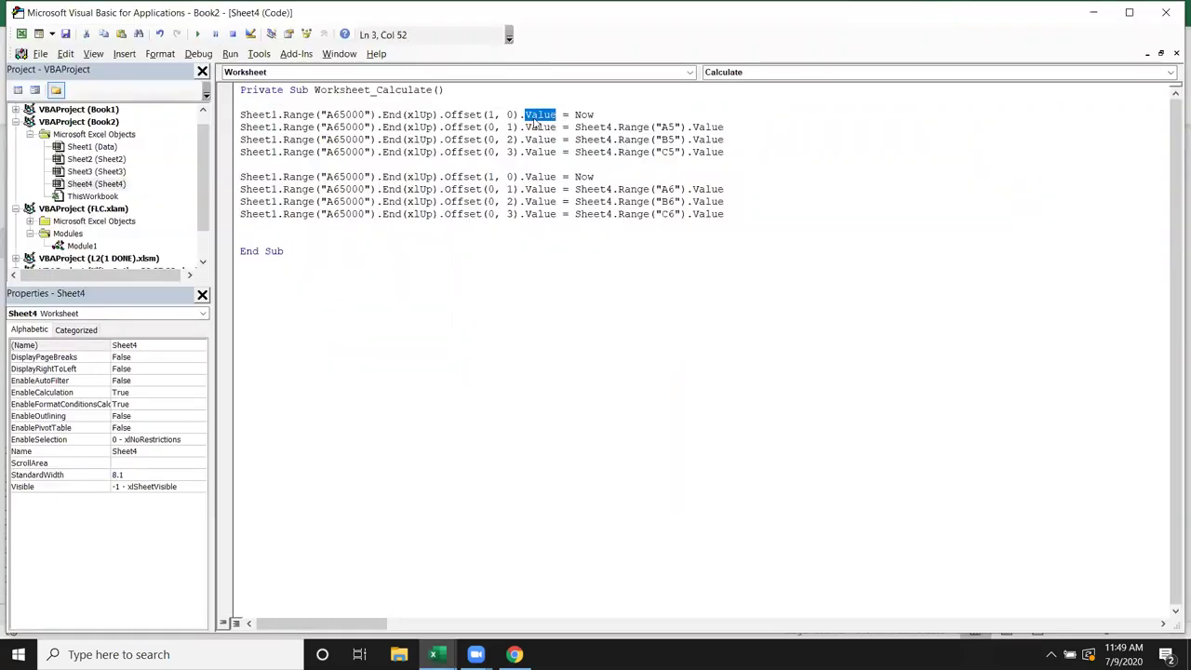
{"action": "double_click", "coordinate": [565, 116]}
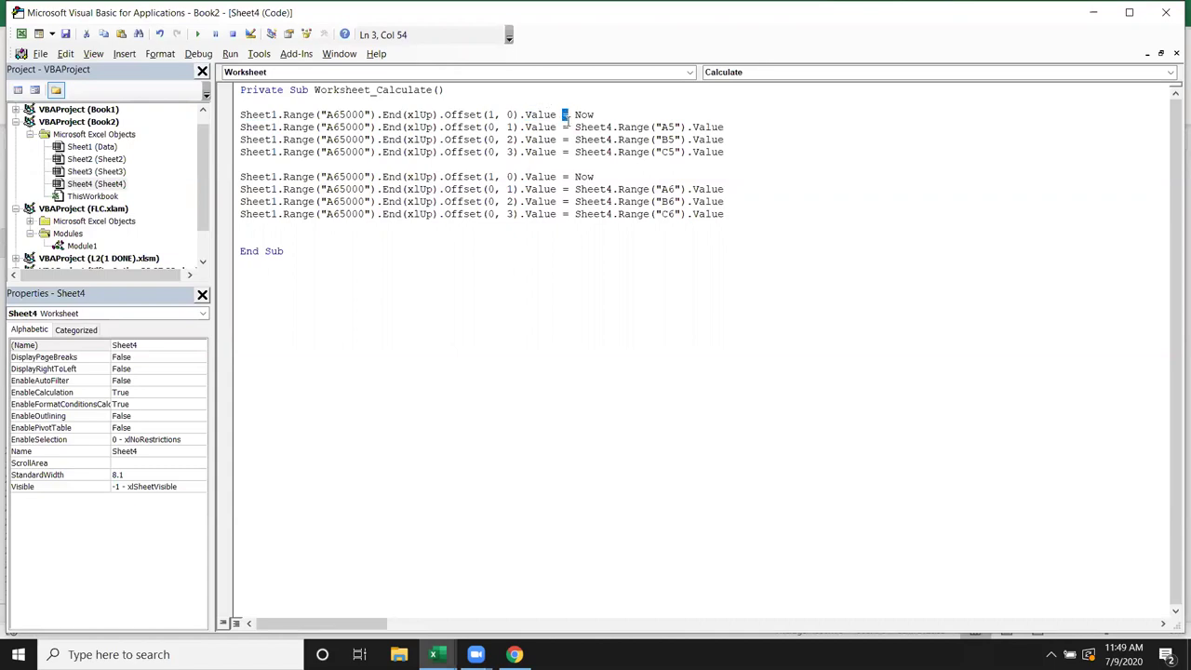
{"action": "key", "text": "alt+F11"}
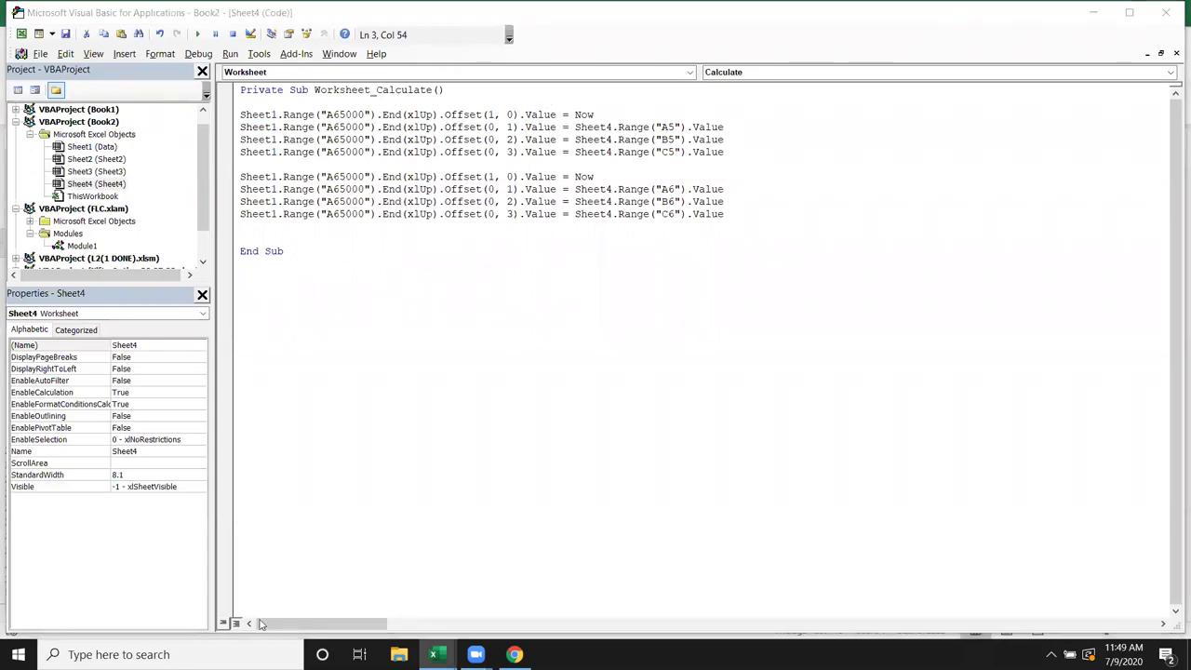
On the empty Data sheet, jump to A65000 via the Name Box and back to A1
{"action": "left_click", "coordinate": [146, 612]}
{"action": "left_click", "coordinate": [73, 581]}
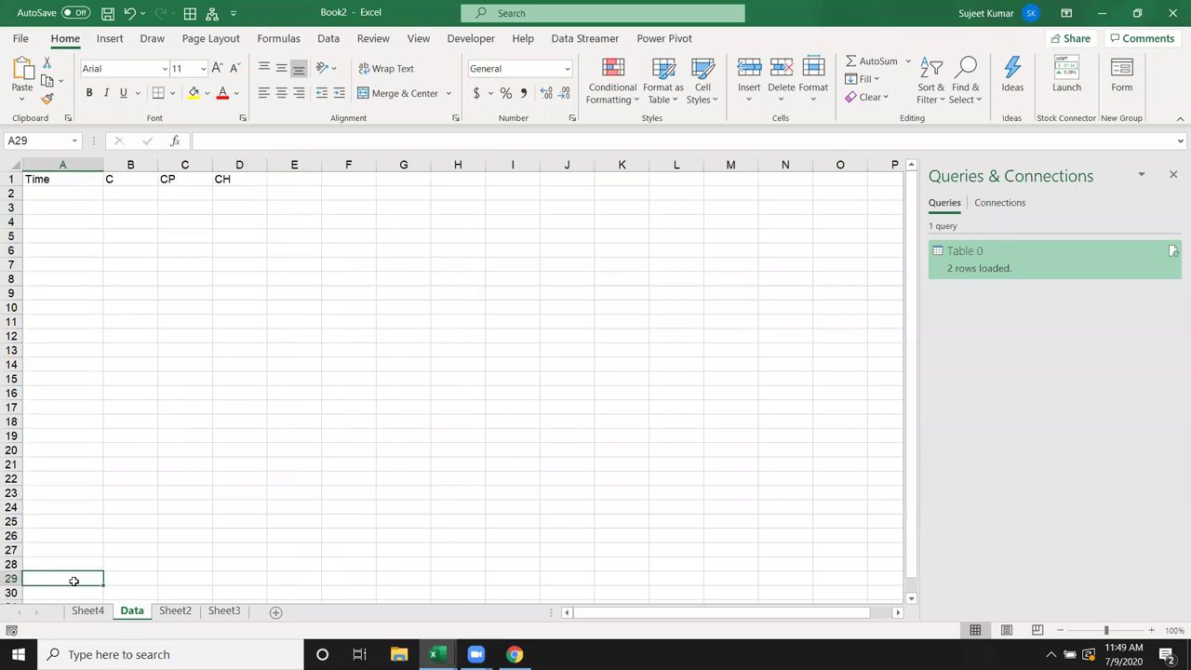
{"action": "key", "text": "alt+F11"}
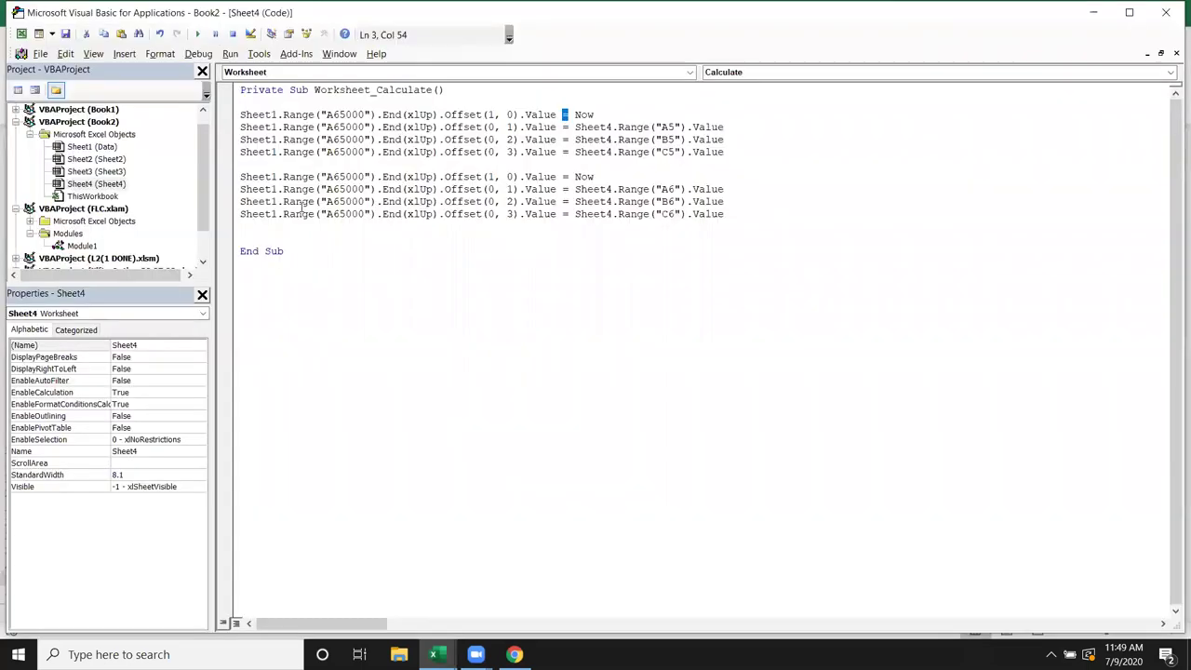
{"action": "key", "text": "alt+F11"}
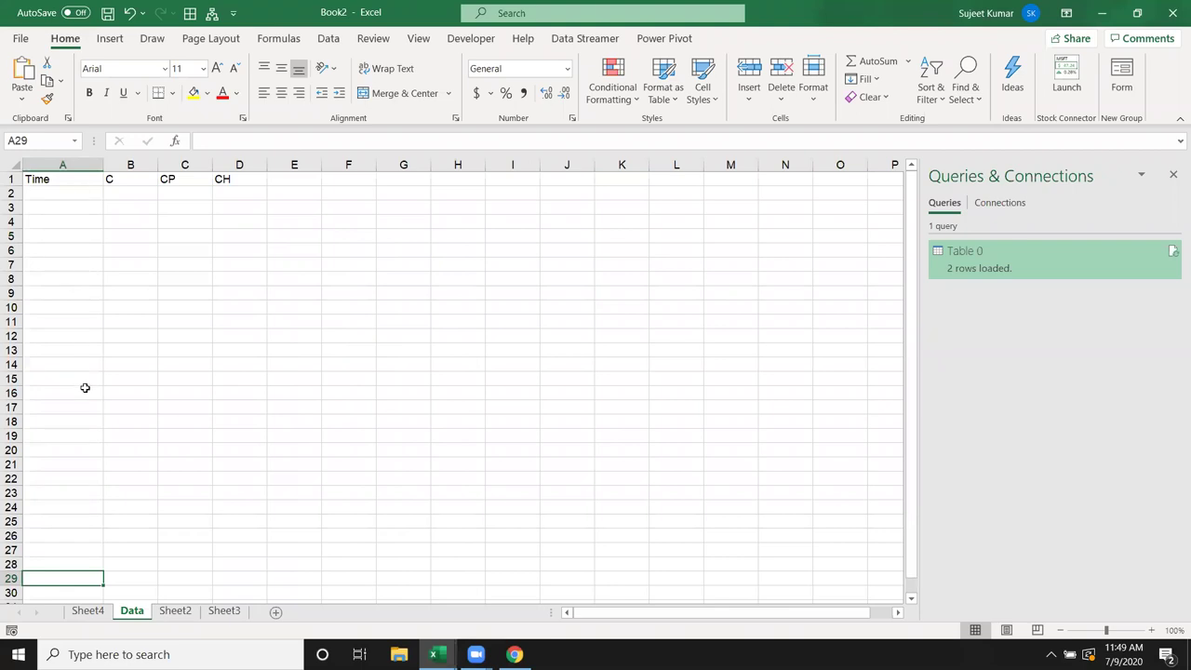
{"action": "left_click", "coordinate": [32, 145]}
{"action": "type", "text": "a65000"}
{"action": "key", "text": "Return"}
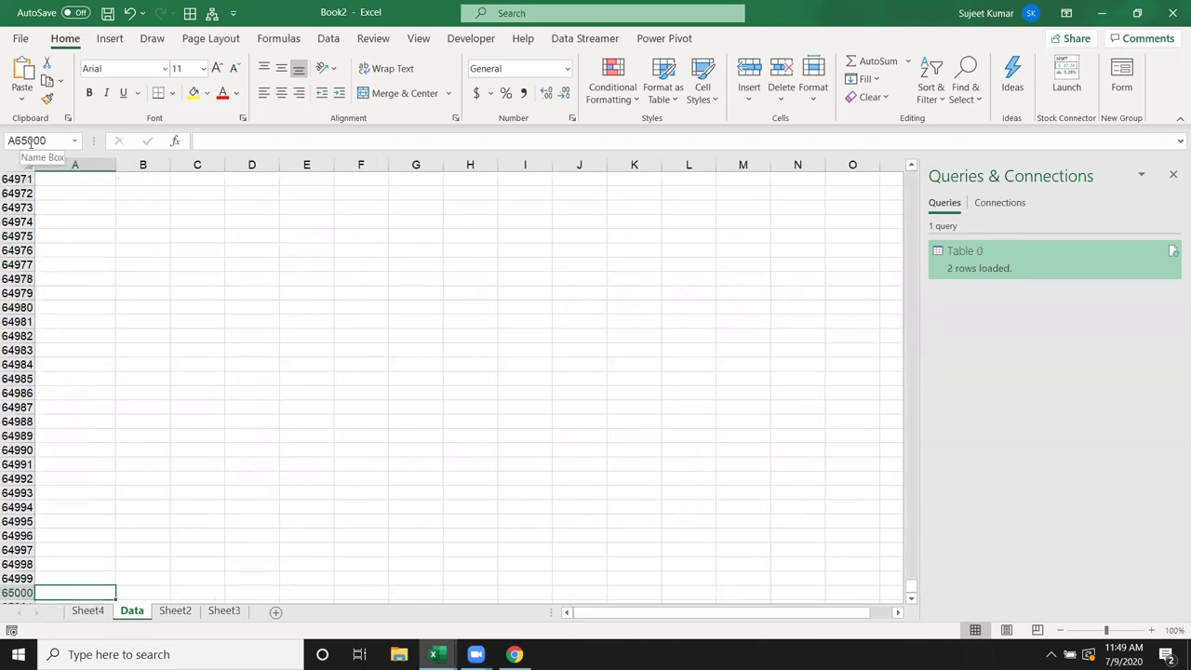
{"action": "key", "text": "ctrl+Home"}
{"action": "key", "text": "alt+F11"}
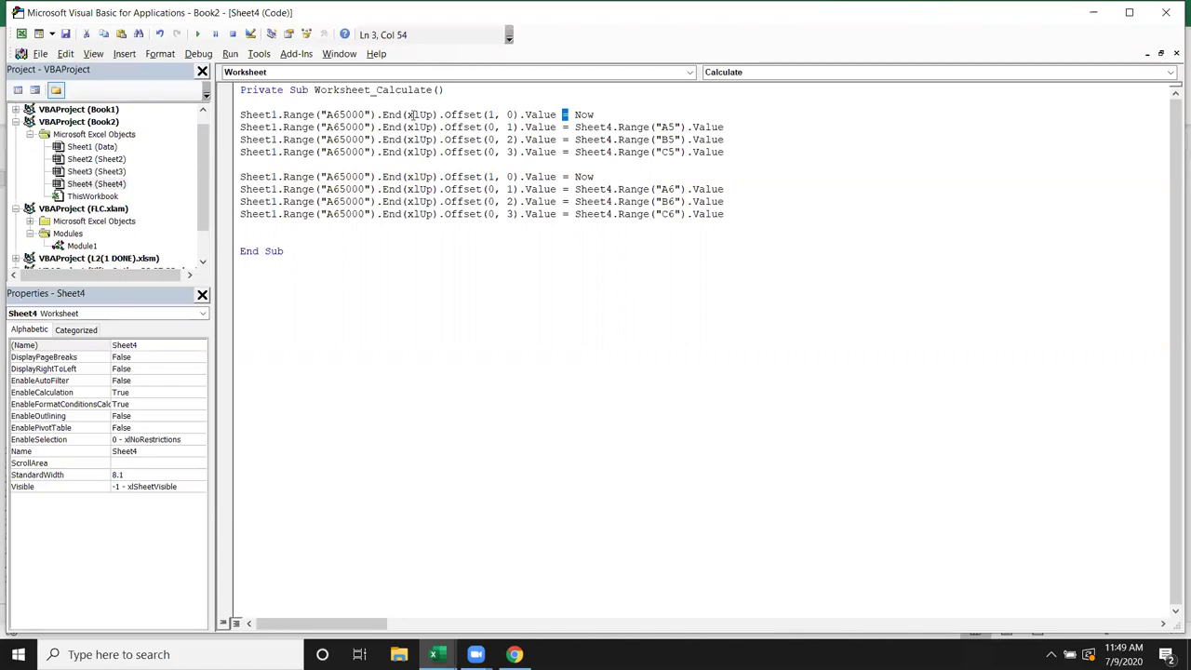
{"action": "key", "text": "alt+F11"}
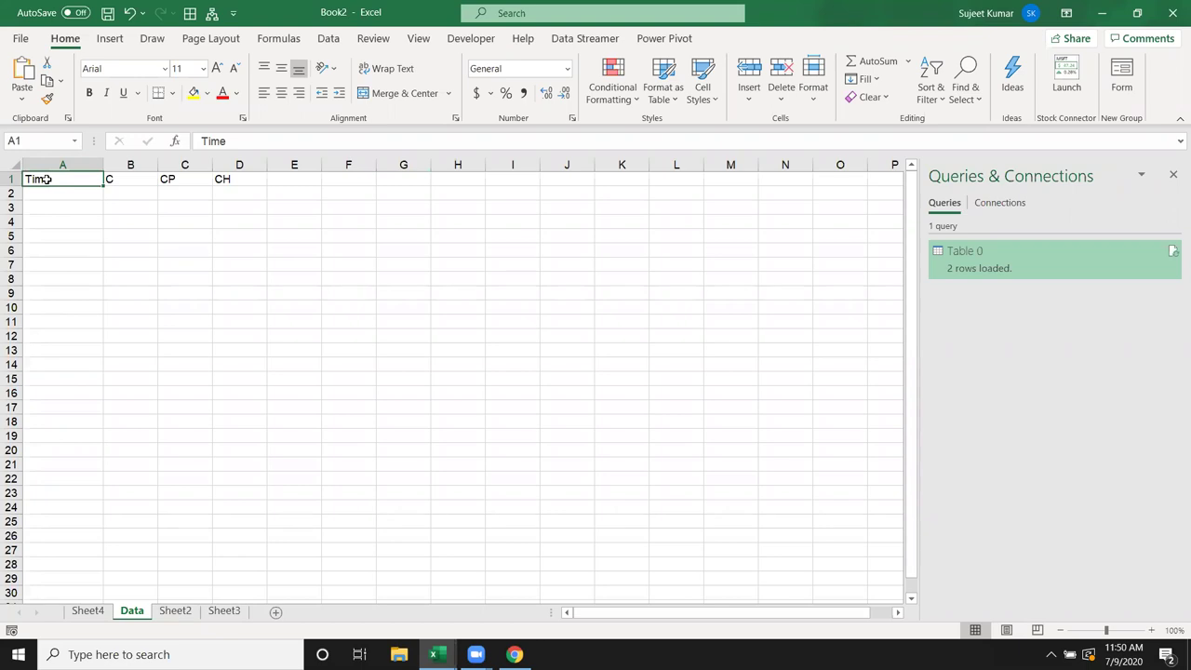
Trigger recalculation and step through the four 11:50 rows logging HDFC 1926.7 and SBI 193.65
{"action": "key", "text": "Down"}
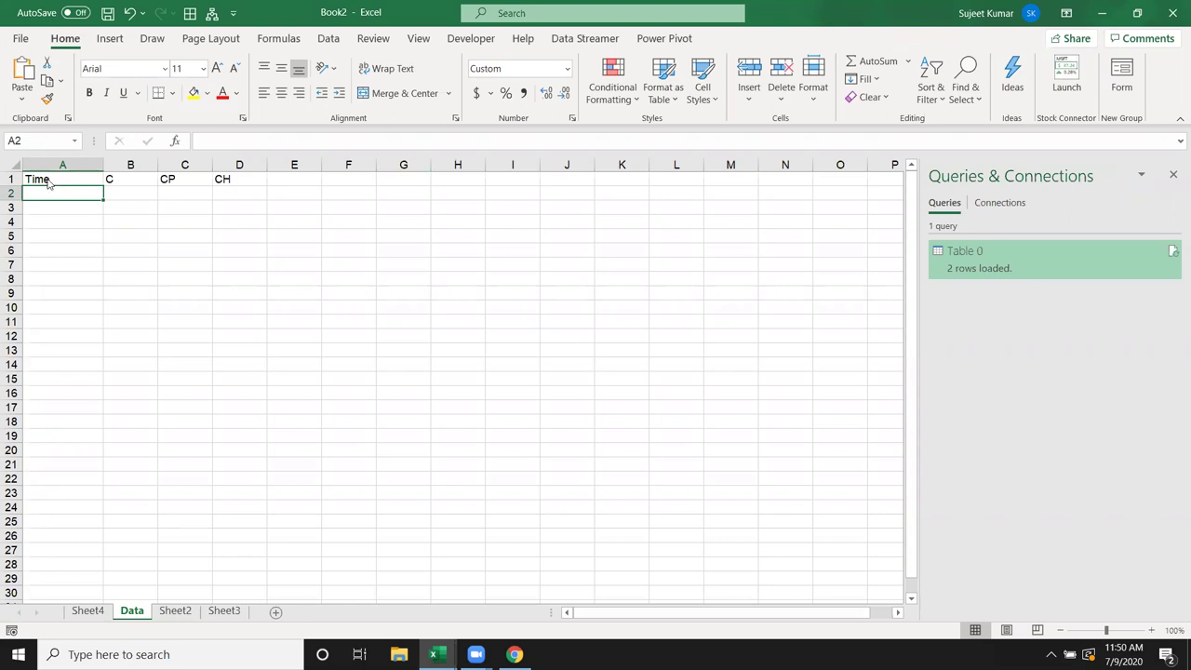
{"action": "key", "text": "alt+F11"}
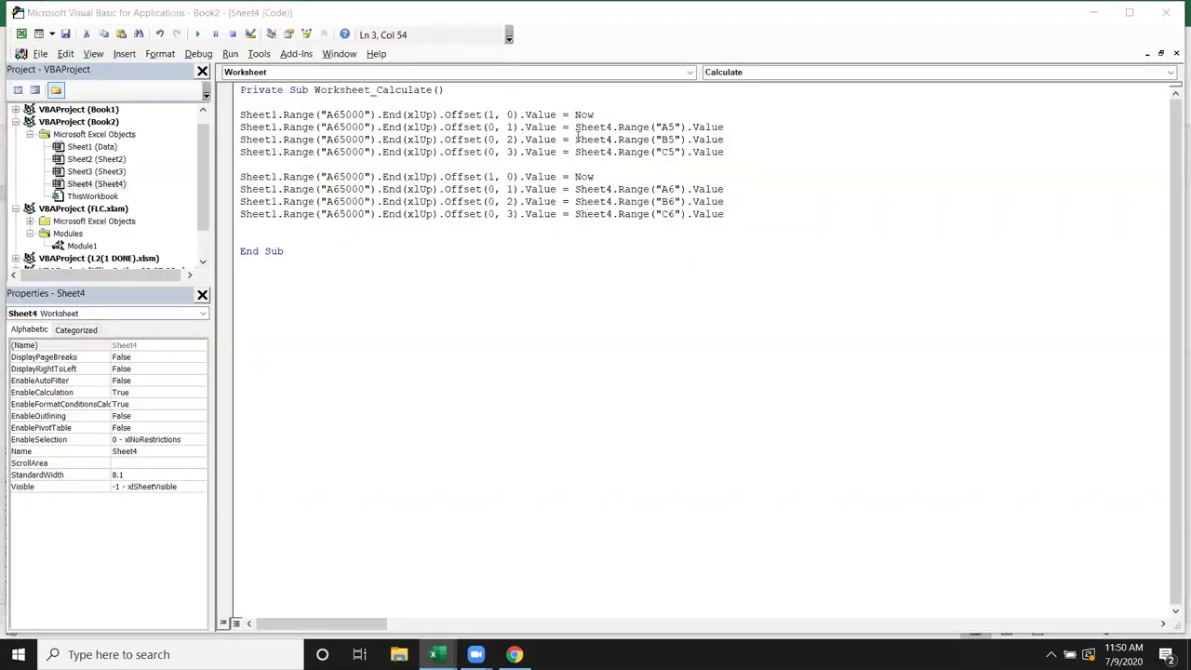
{"action": "key", "text": "alt+F11"}
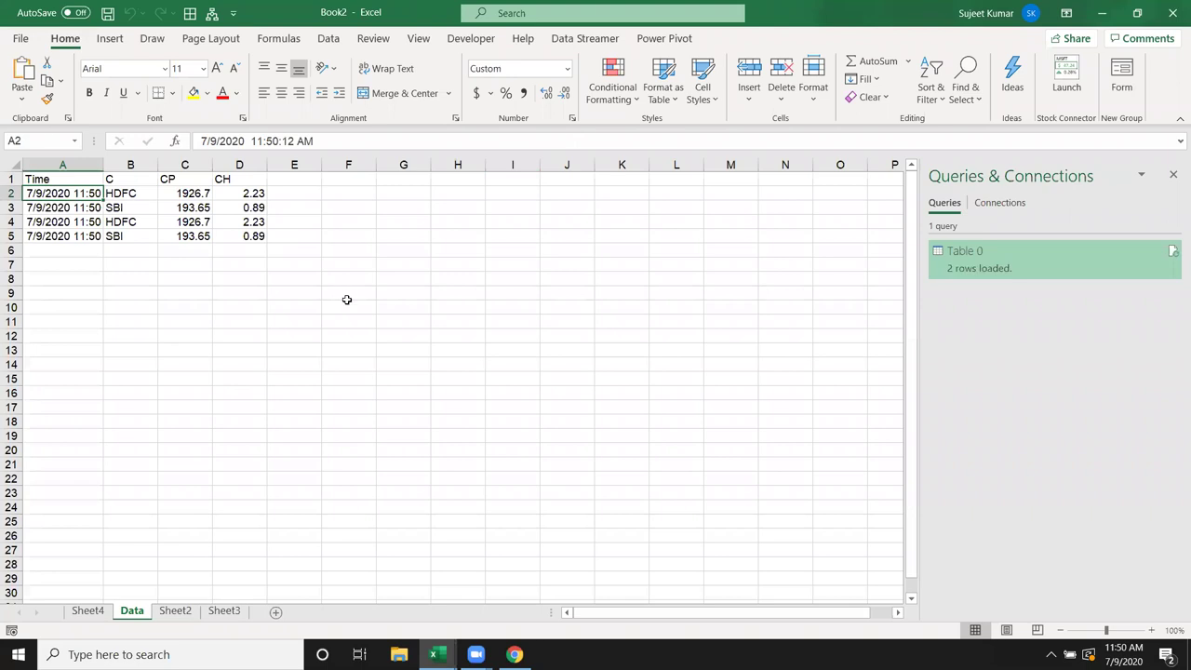
{"action": "key", "text": "Down"}
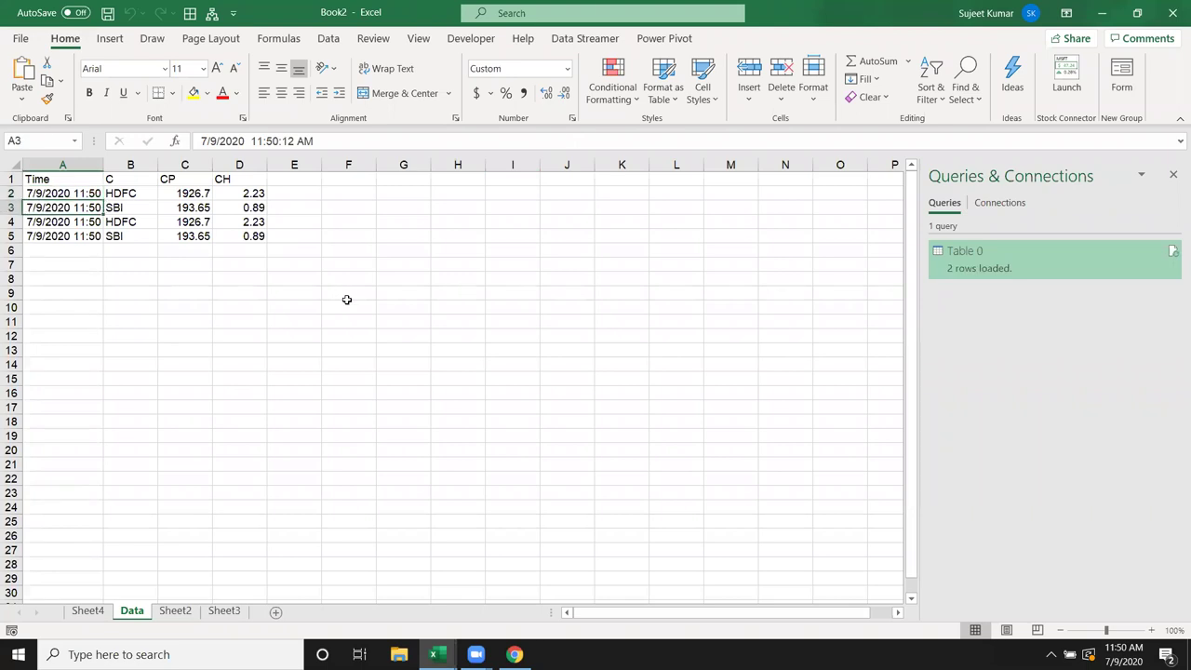
{"action": "key", "text": "Down"}
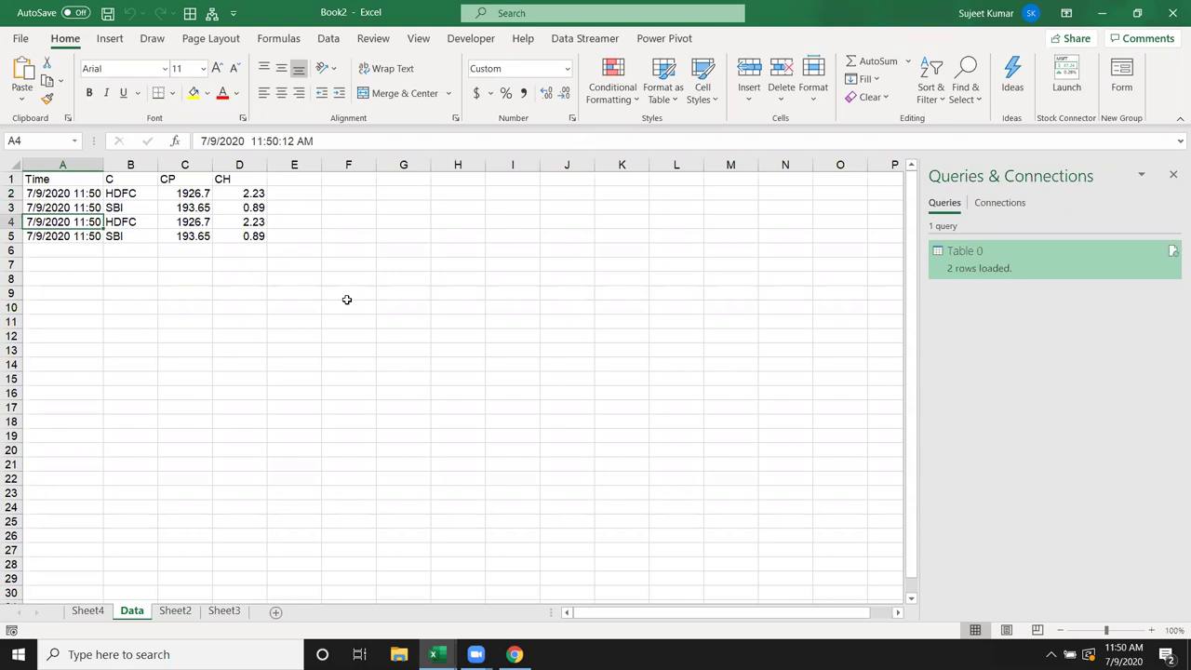
{"action": "key", "text": "Down"}
{"action": "key", "text": "Down"}
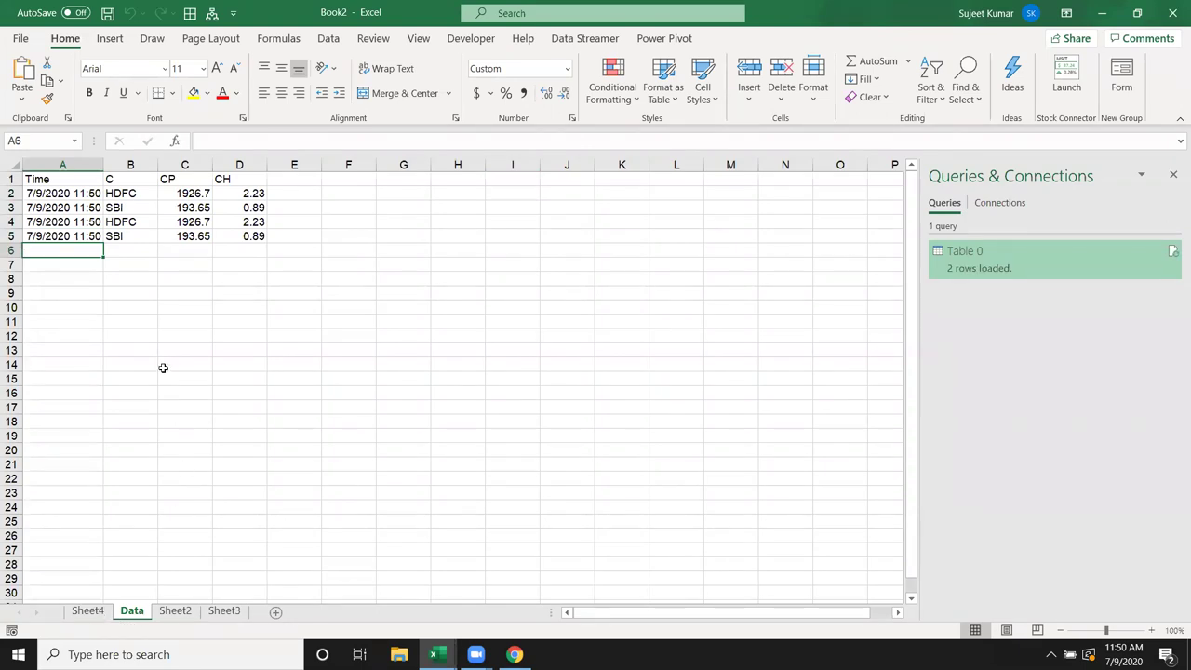
{"action": "left_click", "coordinate": [88, 612]}
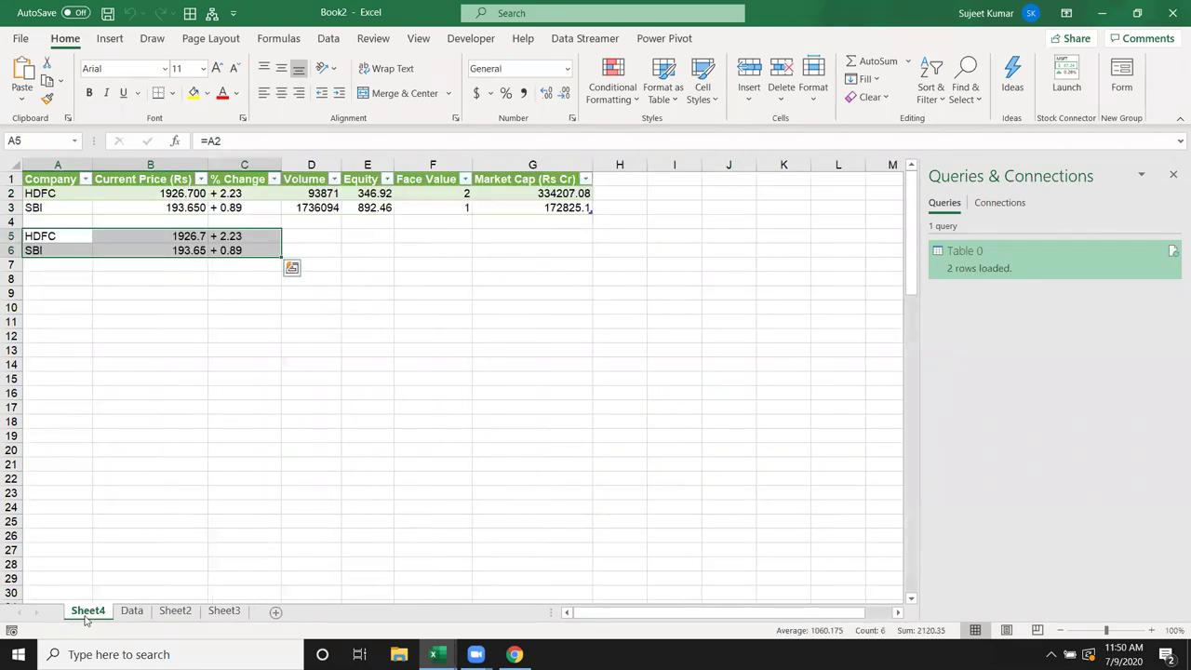
{"action": "left_click", "coordinate": [113, 616]}
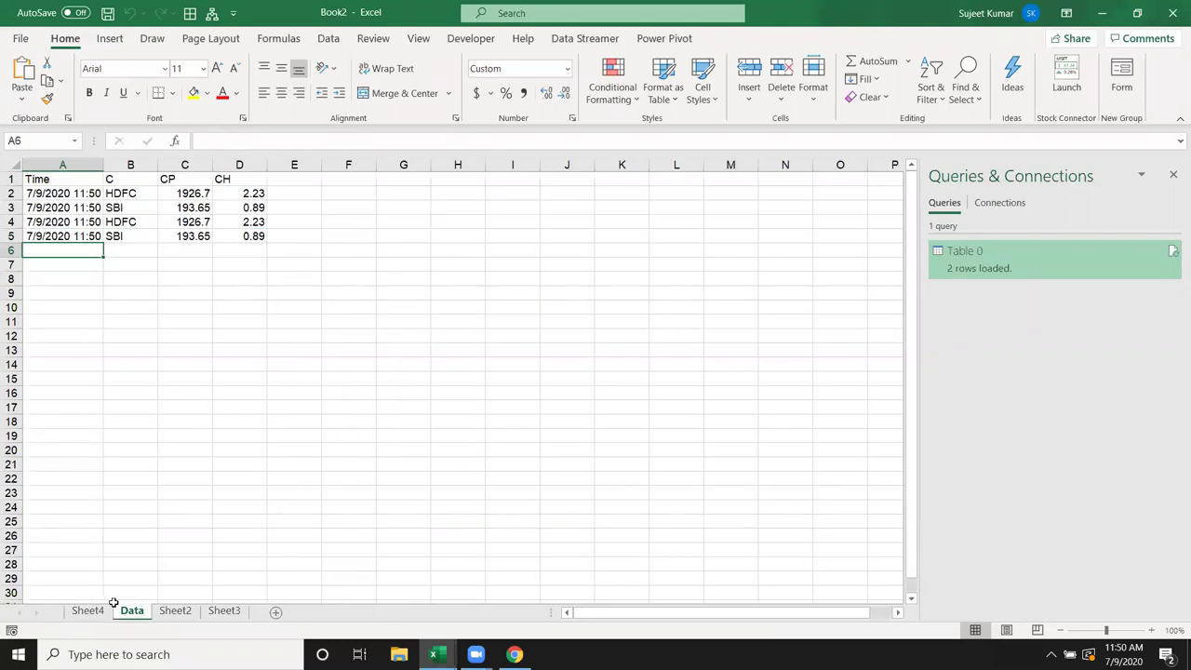
{"action": "key", "text": "alt+F11"}
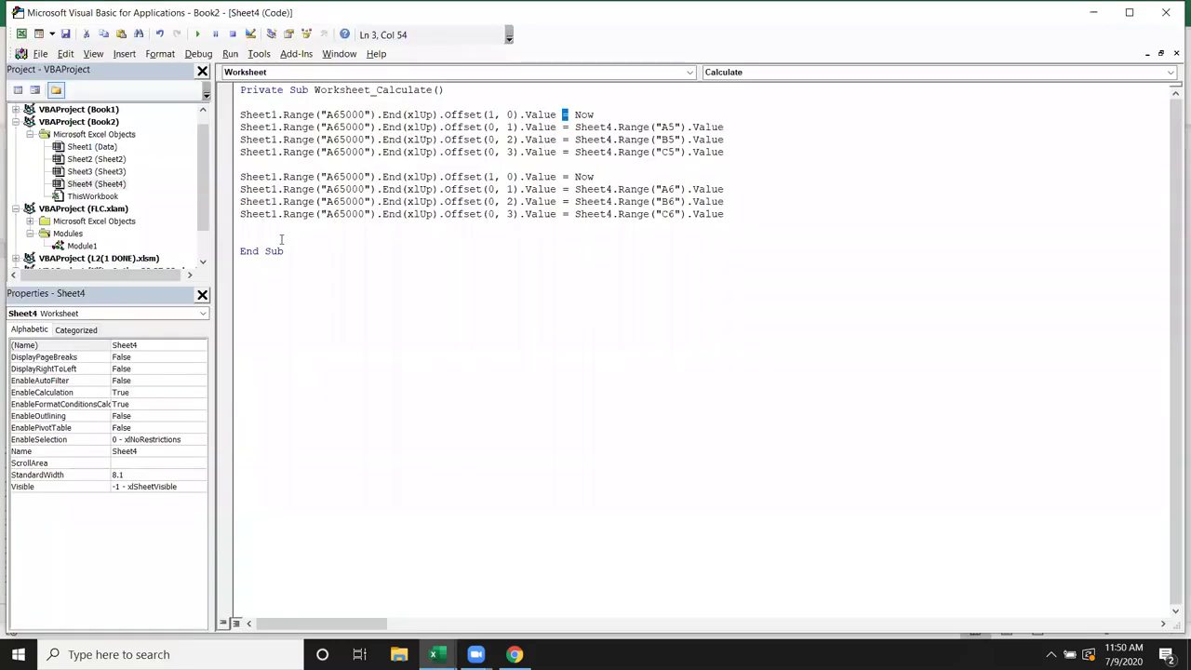
{"action": "key", "text": "alt+F11"}
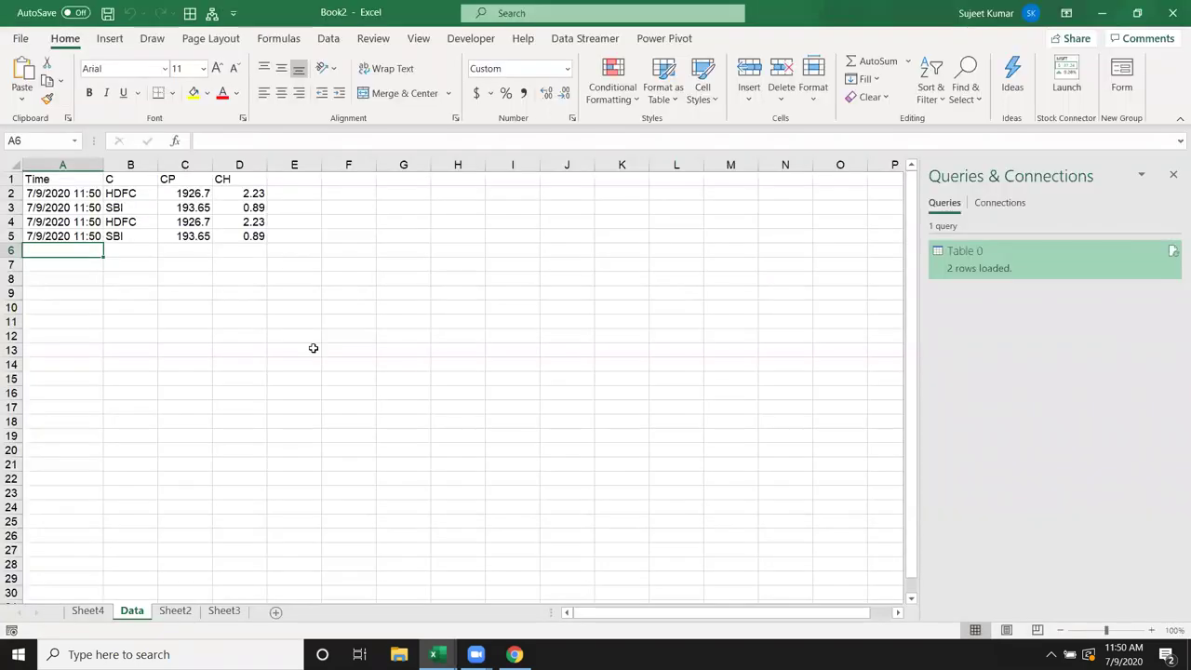
{"action": "left_click", "coordinate": [96, 609]}
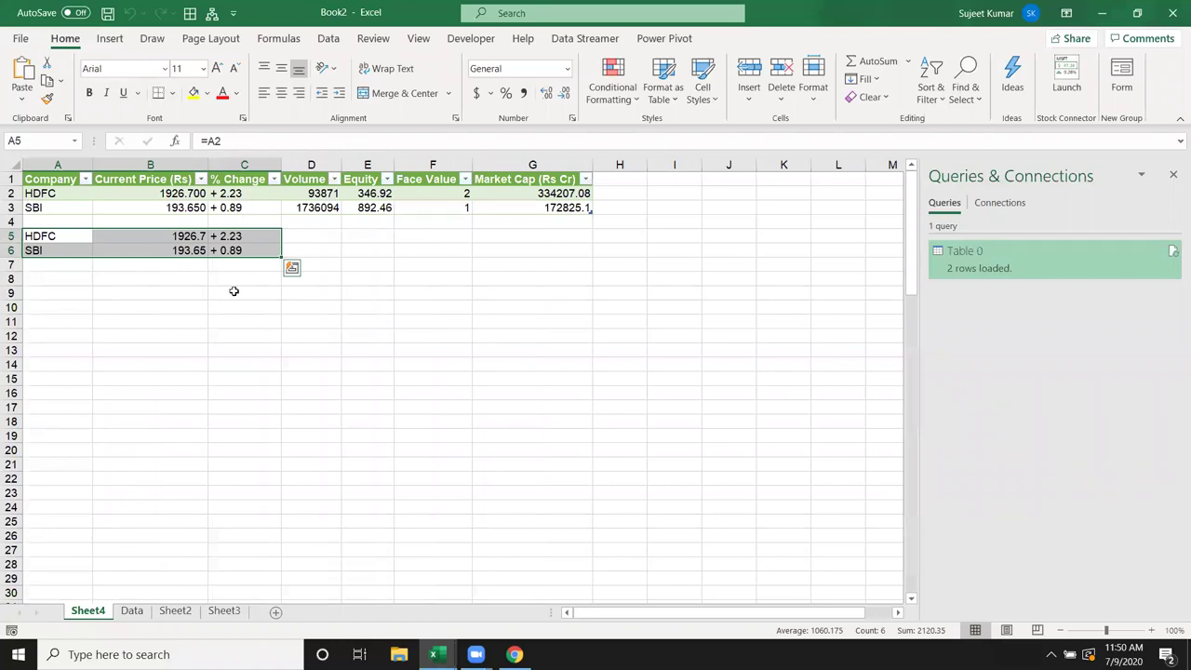
{"action": "left_click", "coordinate": [246, 197]}
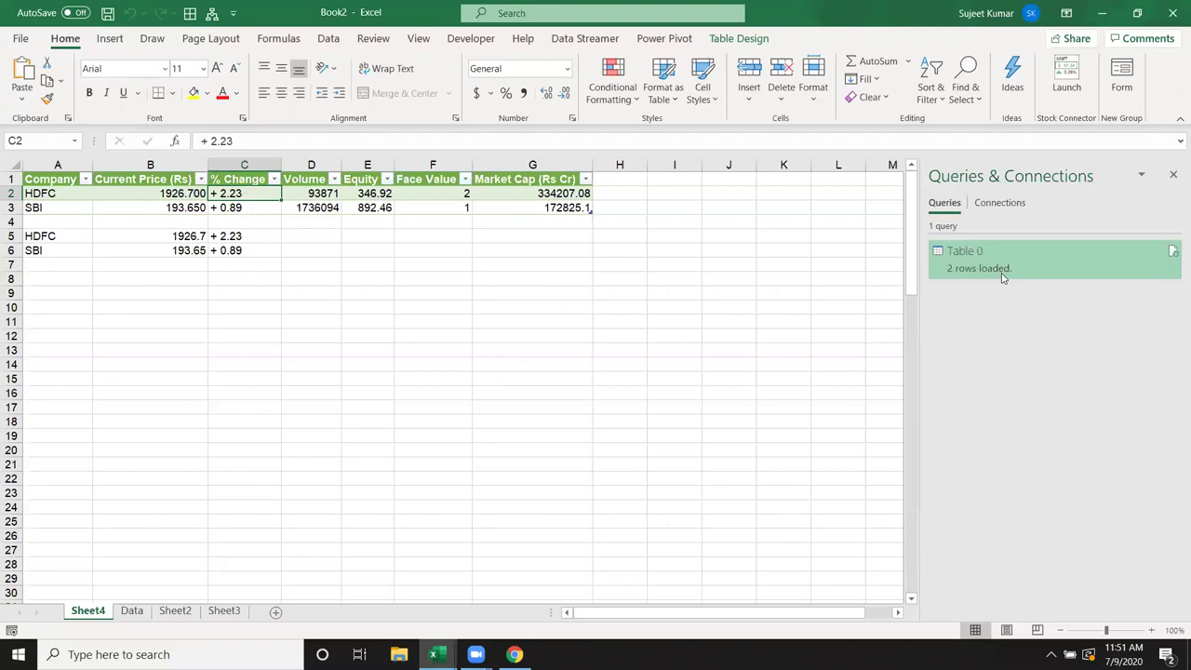
Refresh the stock prices and view the new 11:52 HDFC and SBI rows on the Data sheet
{"action": "mouse_move", "coordinate": [1003, 277]}
{"action": "left_click", "coordinate": [137, 616]}
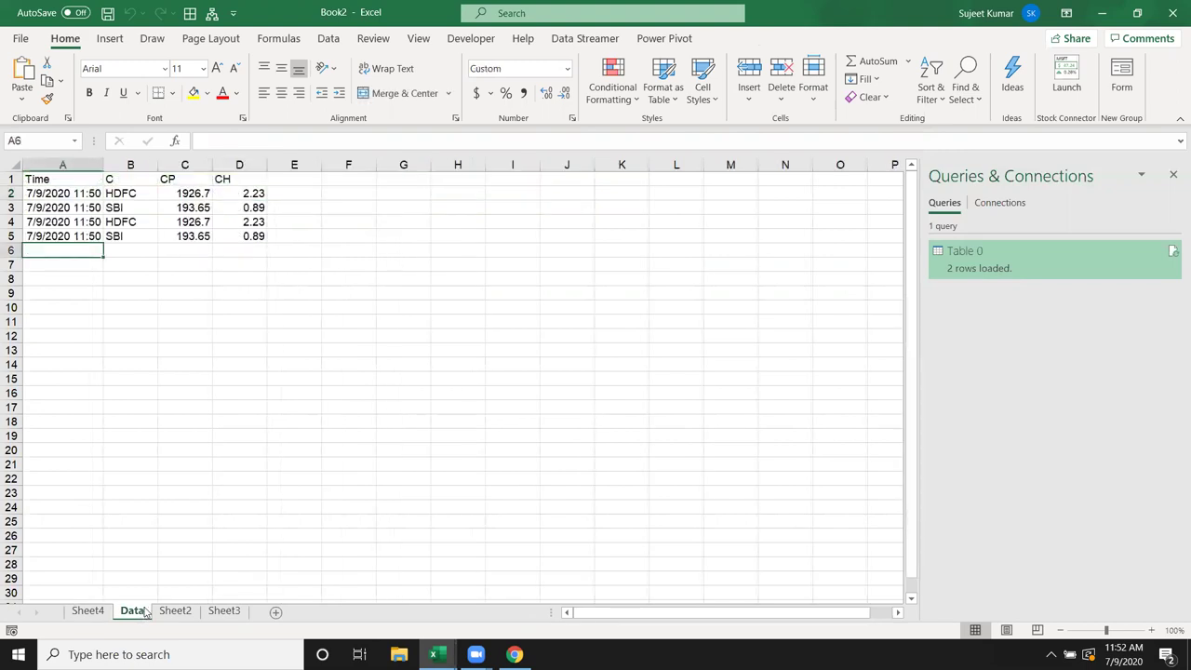
{"action": "left_click", "coordinate": [93, 615]}
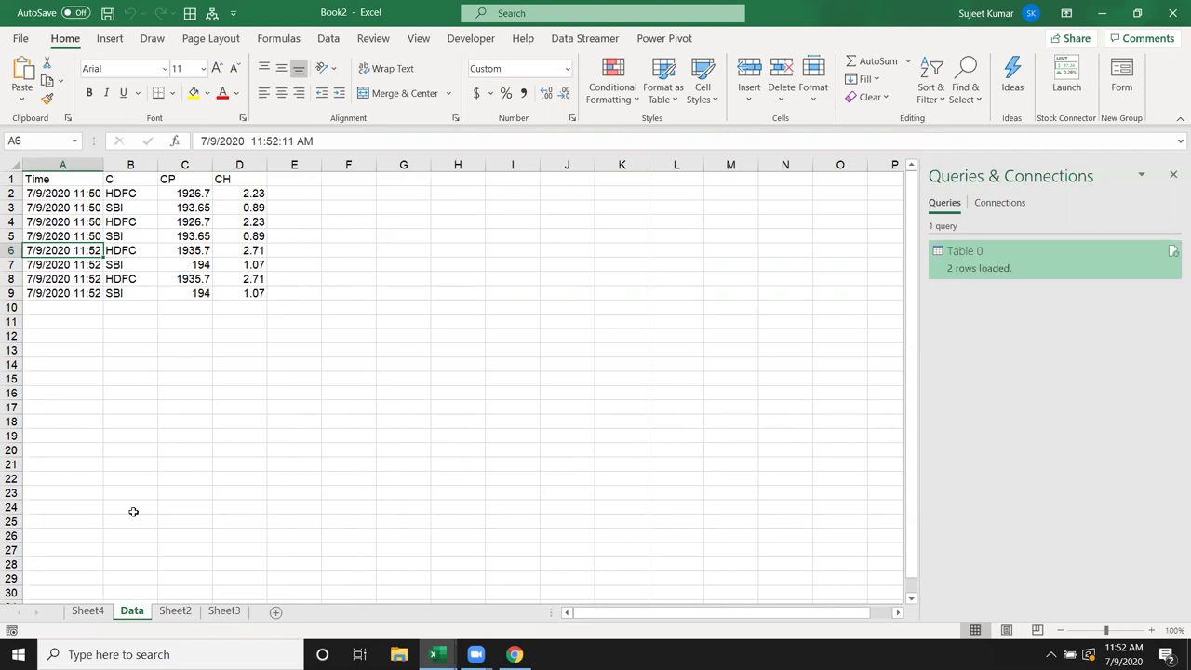
{"action": "left_click_drag", "start_coordinate": [58, 281], "coordinate": [245, 293]}
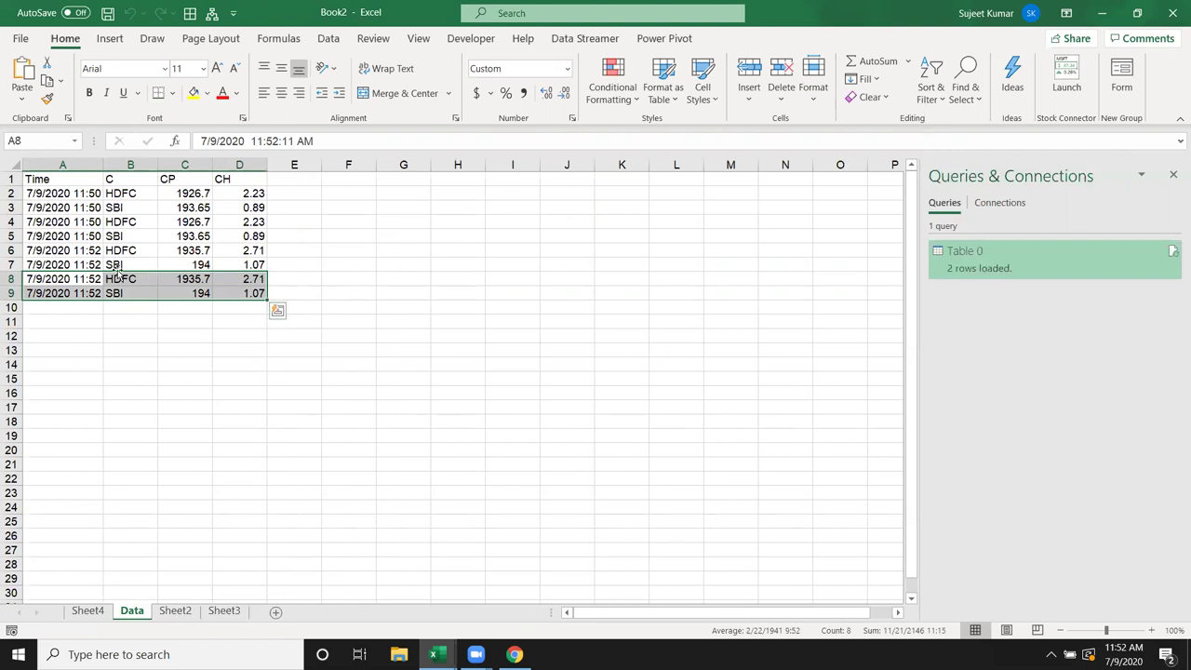
{"action": "left_click_drag", "start_coordinate": [118, 271], "coordinate": [233, 258]}
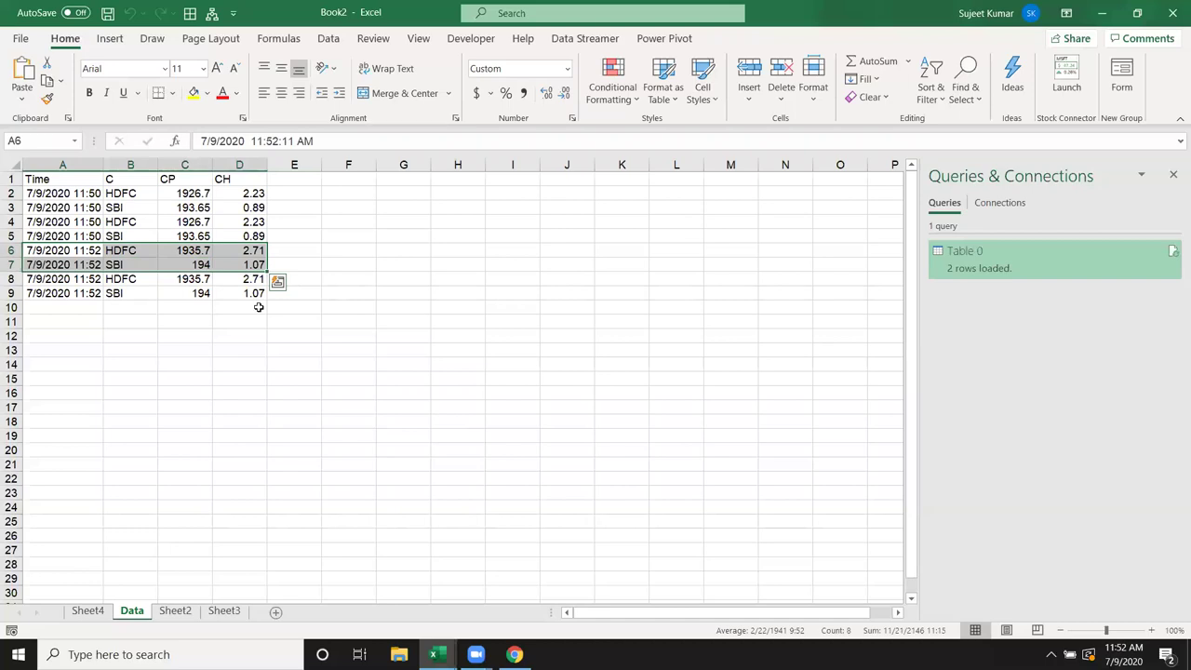
Adjust the displayed decimal places of the SBI change value in D7
{"action": "left_click", "coordinate": [254, 262]}
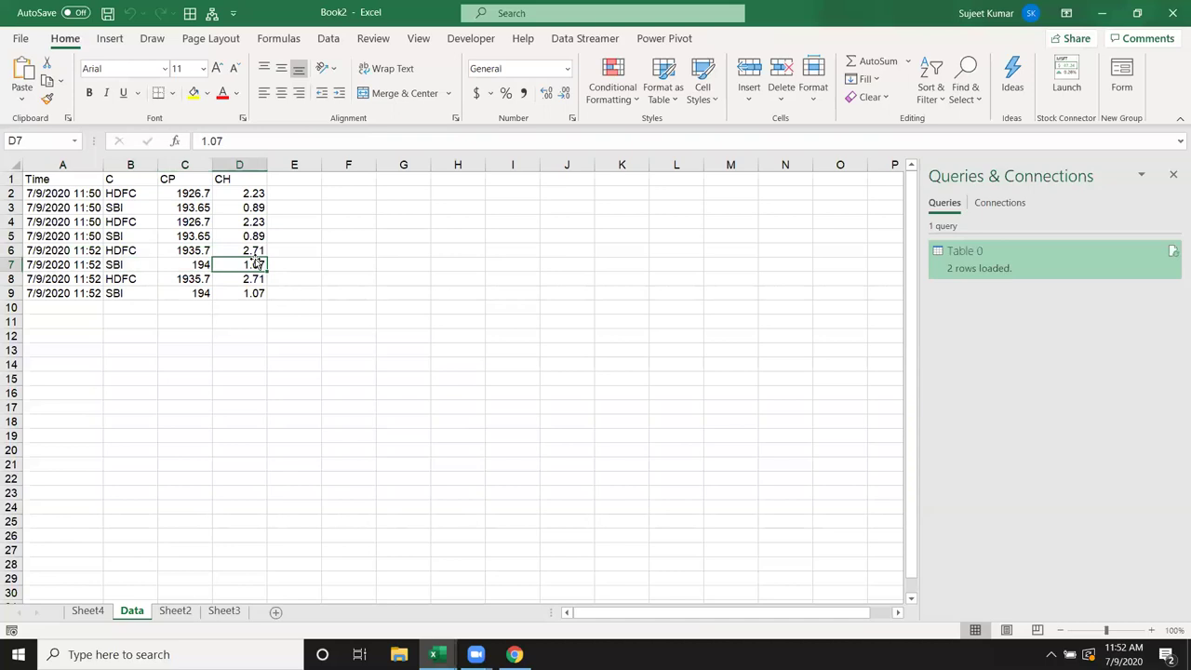
{"action": "left_click", "coordinate": [545, 94]}
{"action": "left_click", "coordinate": [545, 94]}
{"action": "left_click", "coordinate": [546, 94]}
{"action": "left_click", "coordinate": [564, 94]}
{"action": "left_click", "coordinate": [564, 94]}
{"action": "left_click", "coordinate": [564, 94]}
{"action": "left_click", "coordinate": [413, 293]}
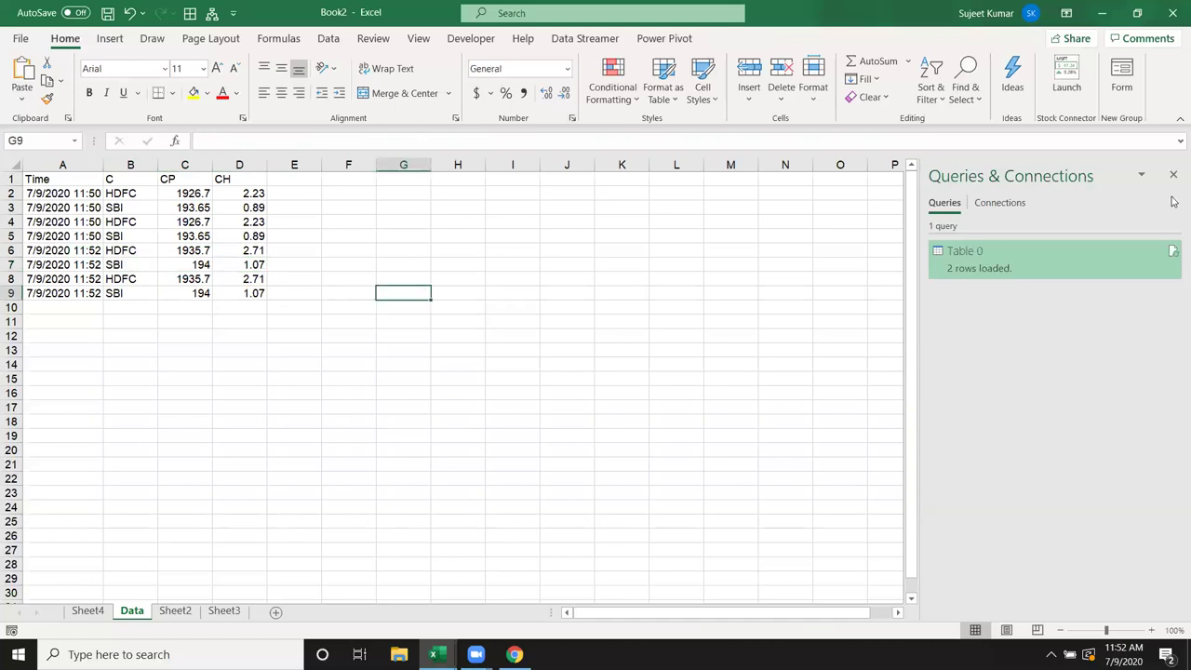
Close Book2 with Don't Save after one cancelled attempt, then close Book1
{"action": "left_click", "coordinate": [1170, 16]}
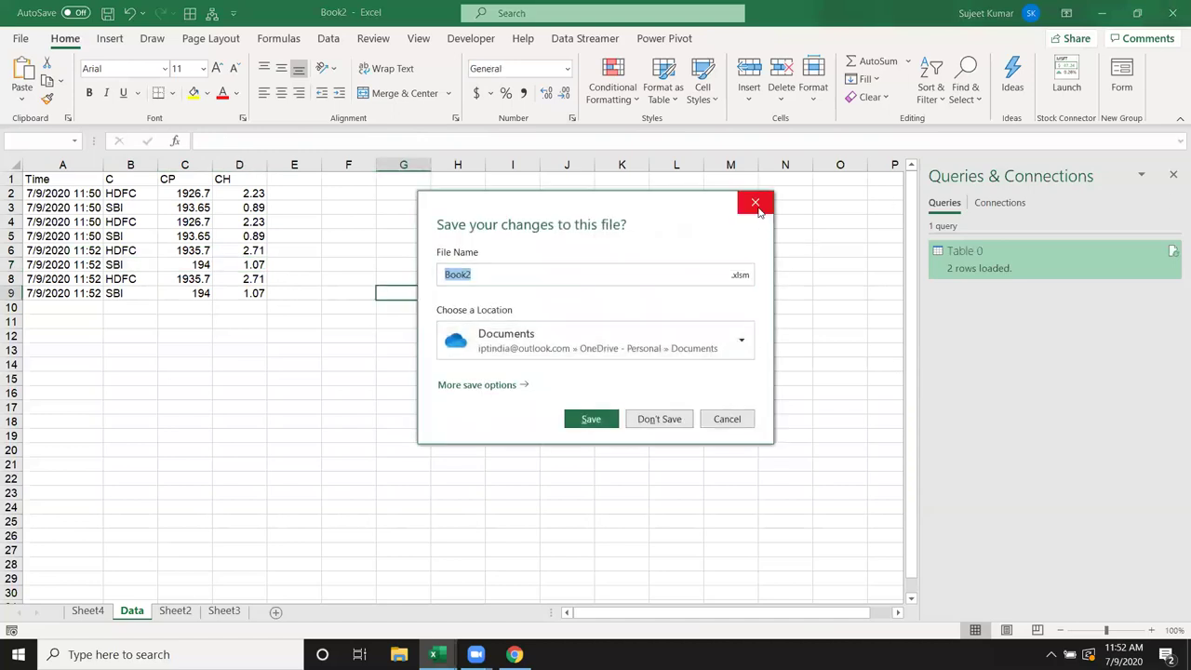
{"action": "left_click", "coordinate": [755, 205]}
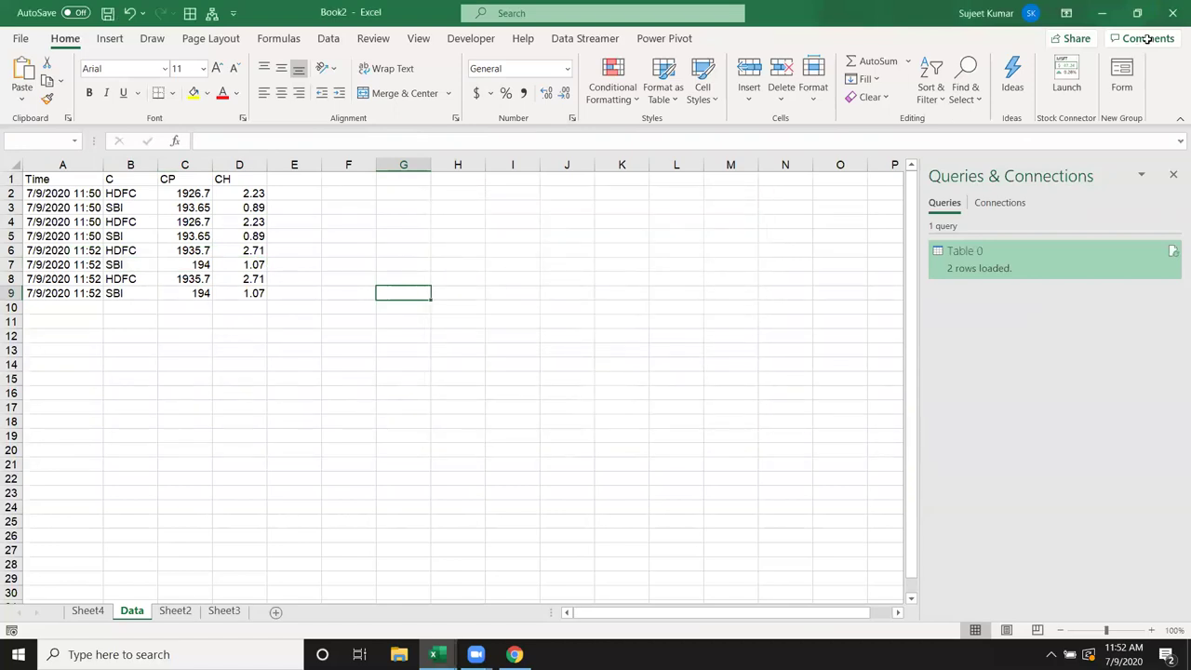
{"action": "left_click", "coordinate": [410, 251]}
{"action": "left_click", "coordinate": [1174, 10]}
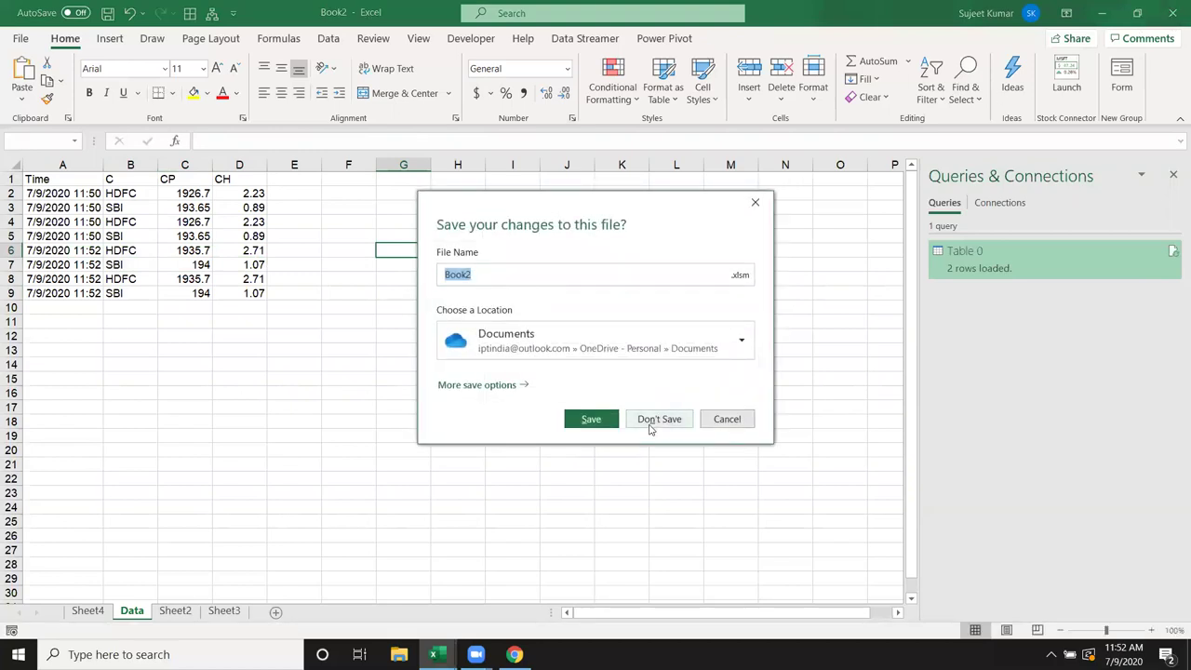
{"action": "left_click", "coordinate": [651, 425]}
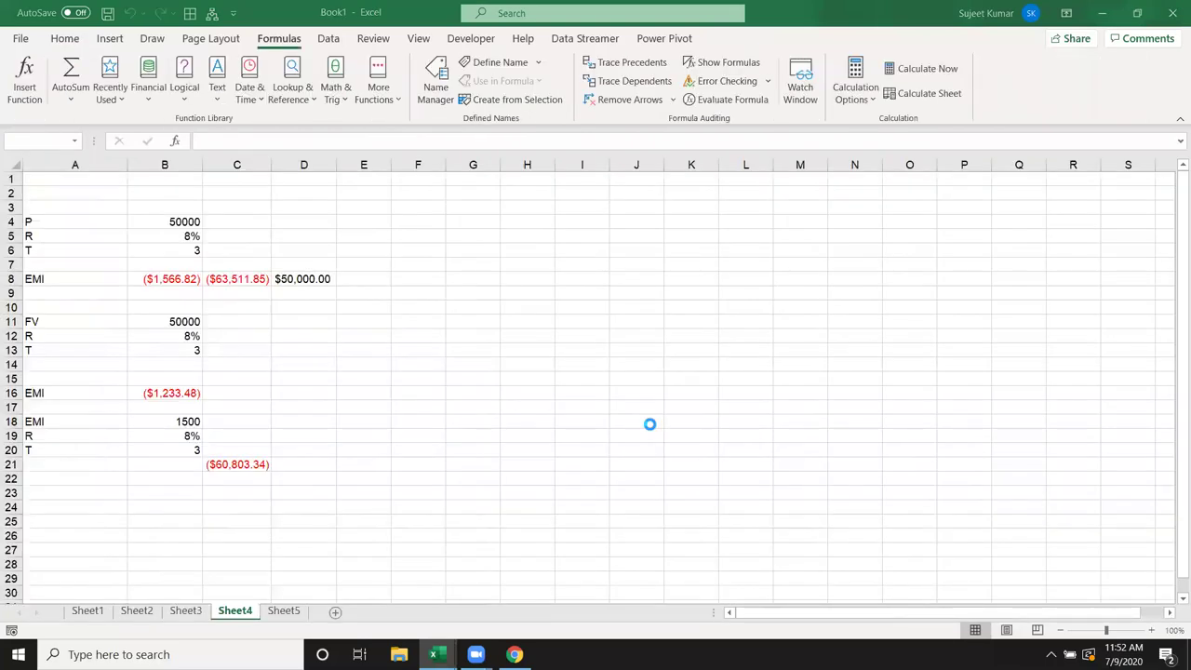
{"action": "left_click", "coordinate": [1172, 12]}
Discard Book1's changes, close the rediff tab and minimize Chrome
{"action": "left_click", "coordinate": [657, 425]}
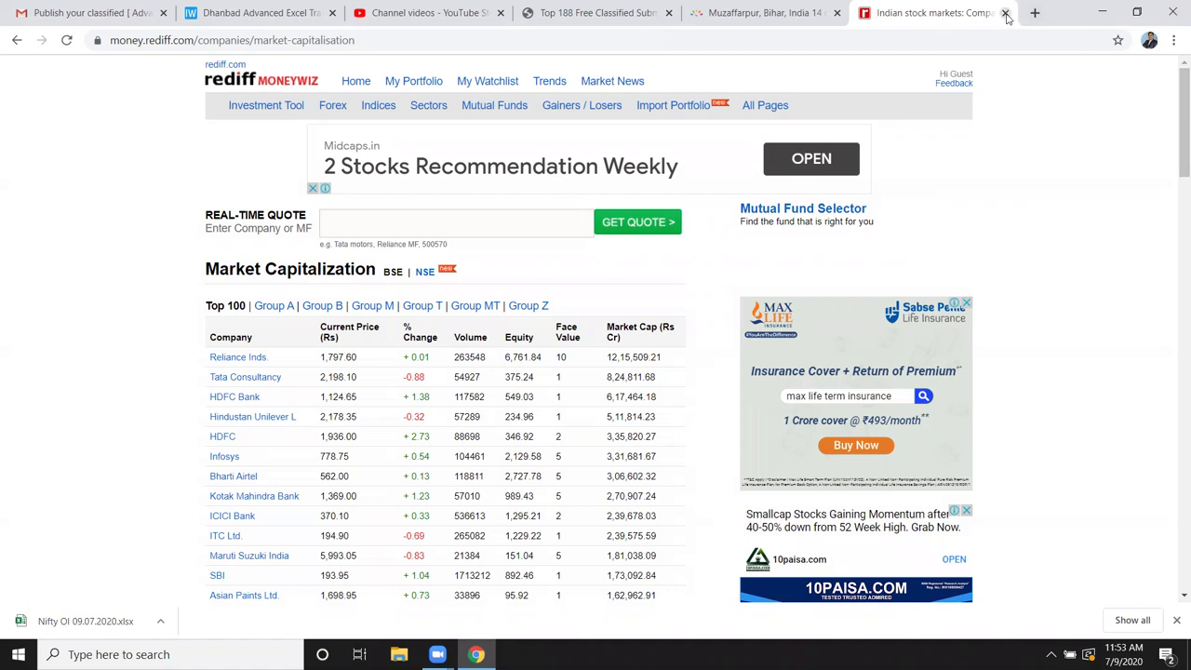
{"action": "key", "text": "ctrl+w"}
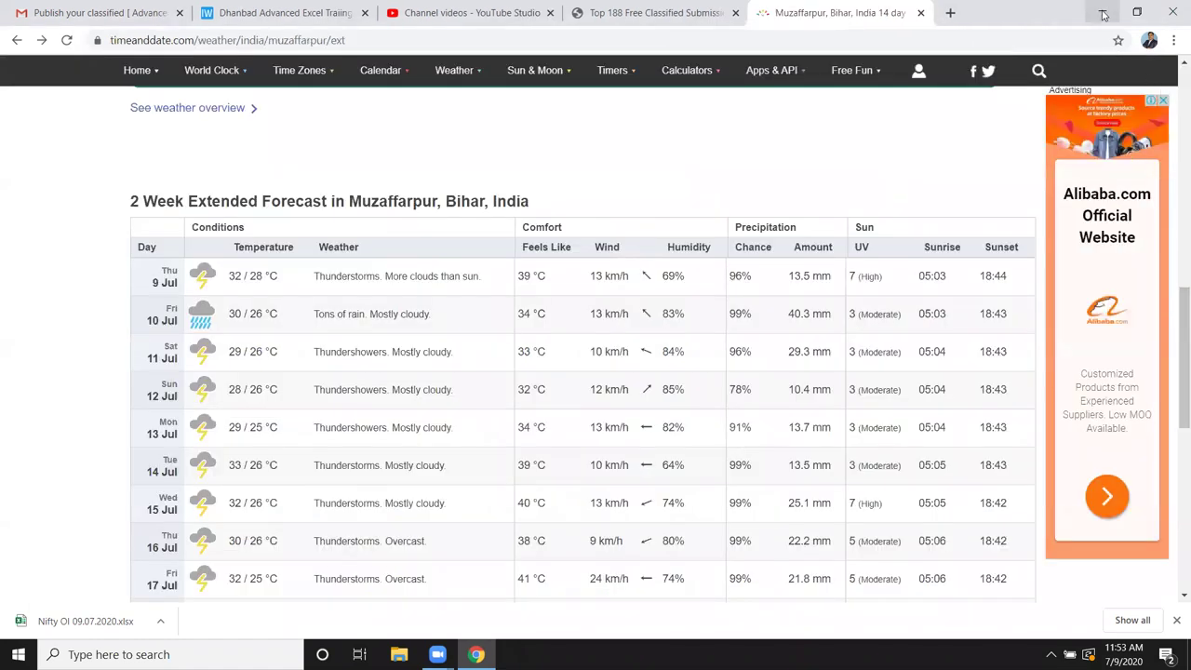
{"action": "left_click", "coordinate": [1103, 13]}
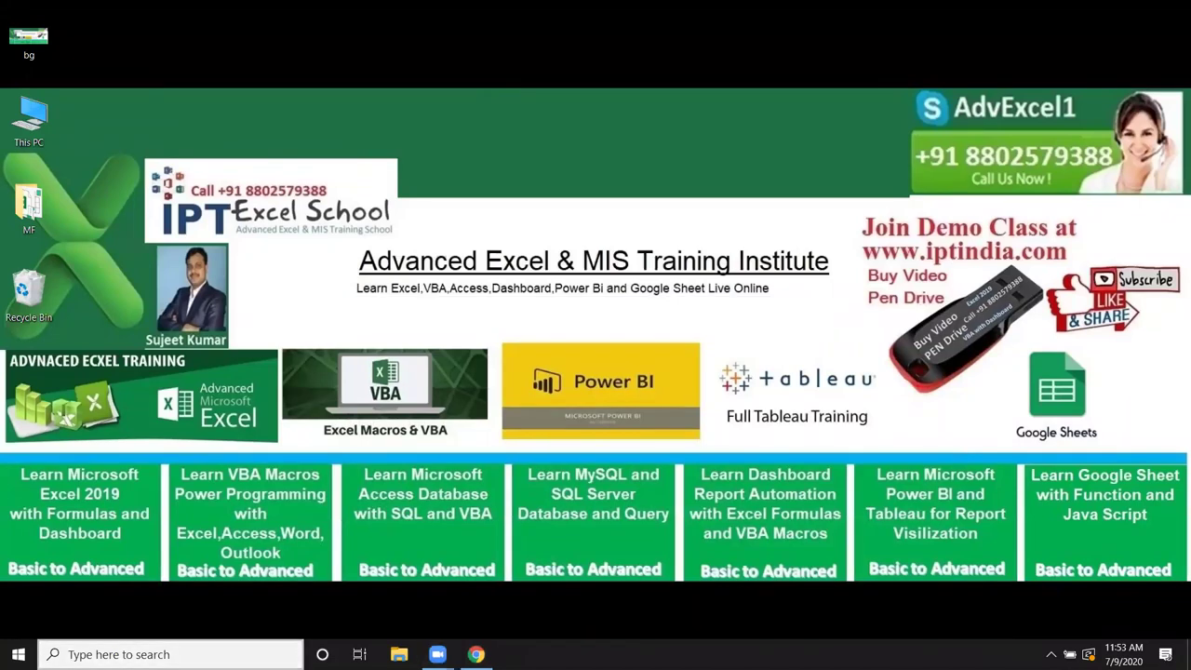
Launch Excel from Windows search for 'excel' and create a blank workbook
{"action": "left_click", "coordinate": [167, 654]}
{"action": "type", "text": "excel"}
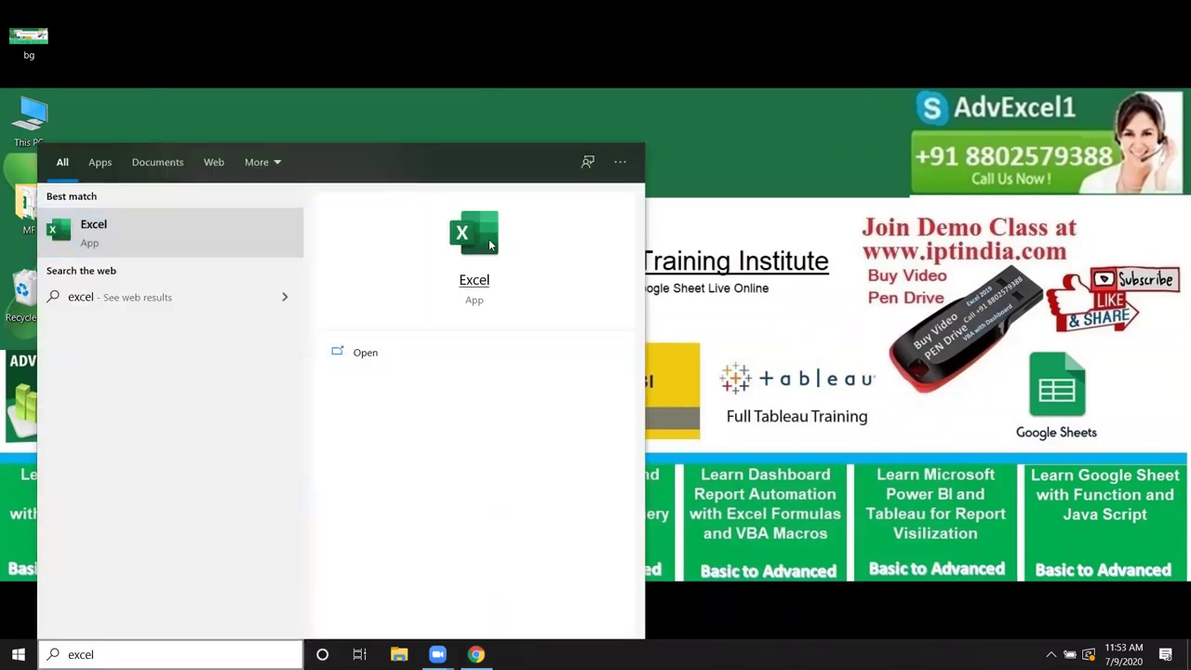
{"action": "left_click", "coordinate": [475, 285]}
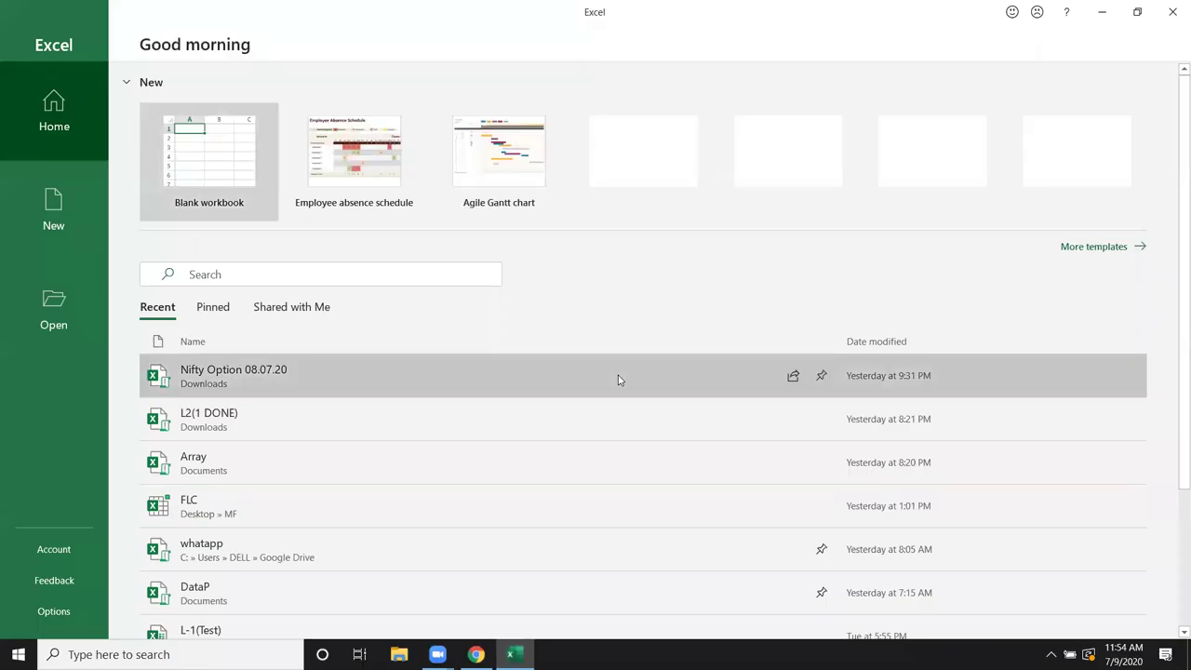
{"action": "left_click", "coordinate": [196, 157]}
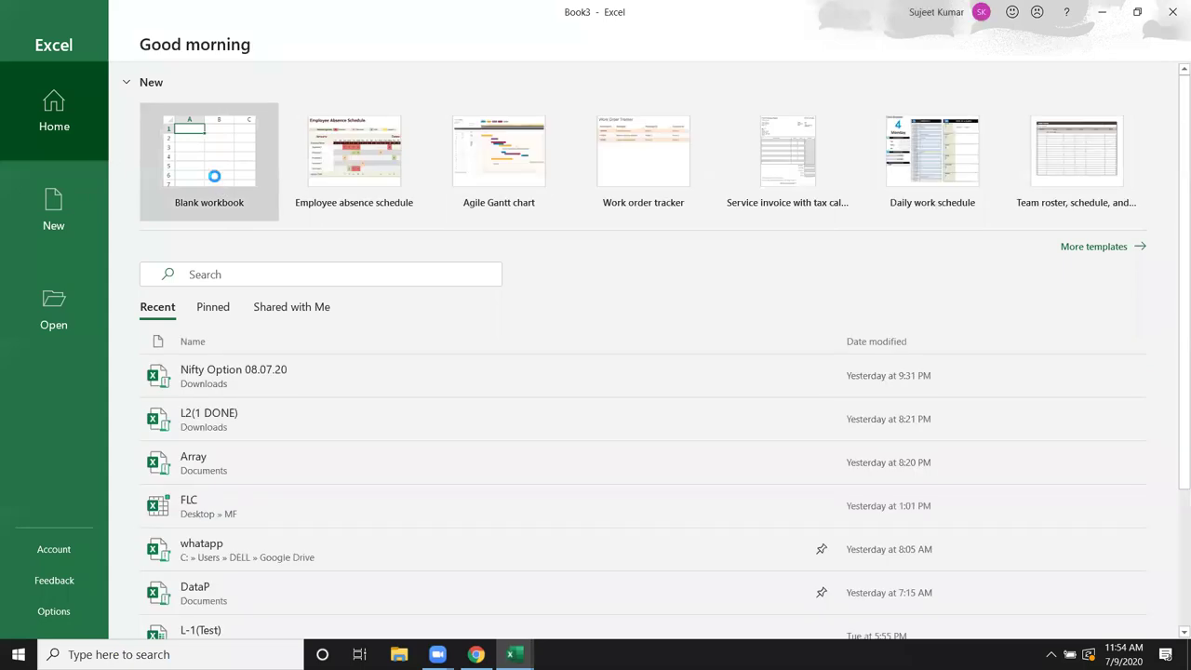
{"action": "left_click", "coordinate": [214, 176]}
Open the Visual Basic editor from the Developer tab and insert a new module into Book4
{"action": "left_click", "coordinate": [471, 38]}
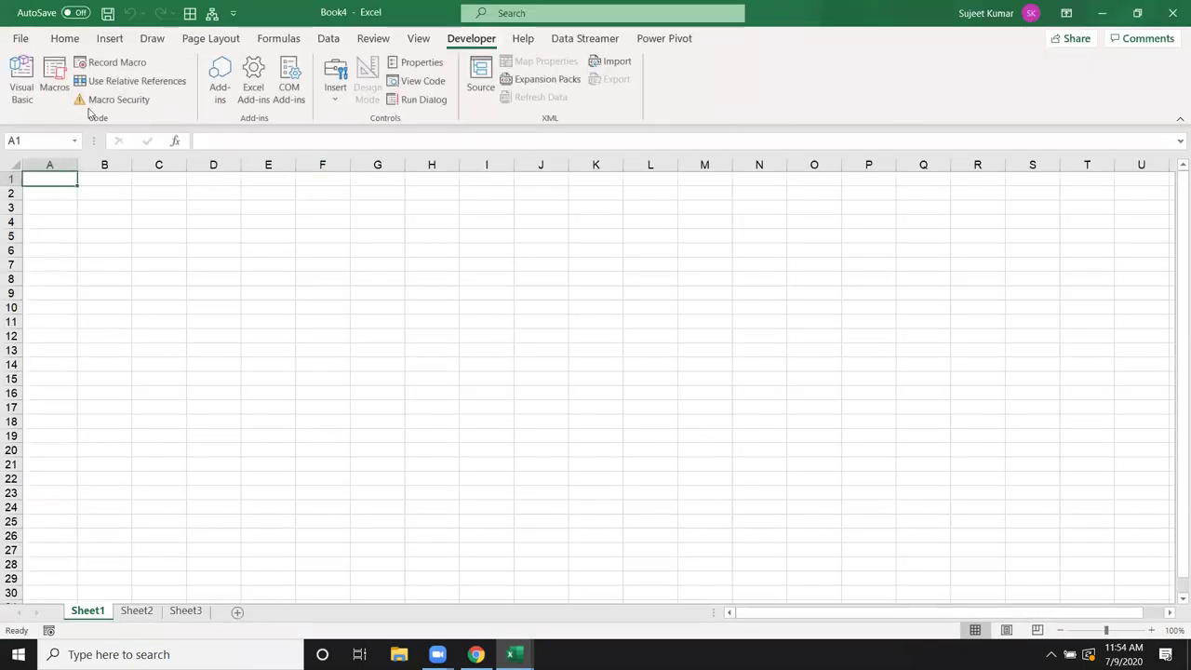
{"action": "left_click", "coordinate": [22, 88]}
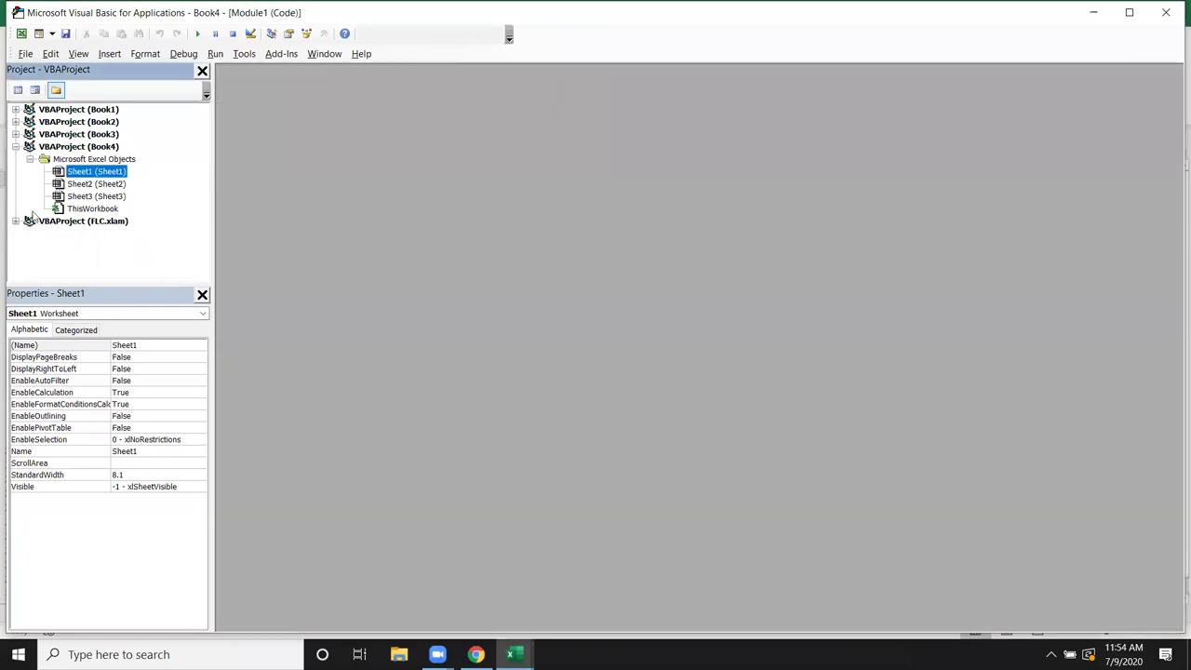
{"action": "left_click", "coordinate": [15, 221]}
{"action": "left_click", "coordinate": [109, 53]}
{"action": "left_click", "coordinate": [121, 102]}
Write Sub rr() with a MsgBox showing the presenter's name, run it, and dismiss the message
{"action": "type", "text": "sub rr()"}
{"action": "key", "text": "Return"}
{"action": "key", "text": "Return"}
{"action": "key", "text": "Return"}
{"action": "left_click", "coordinate": [240, 114]}
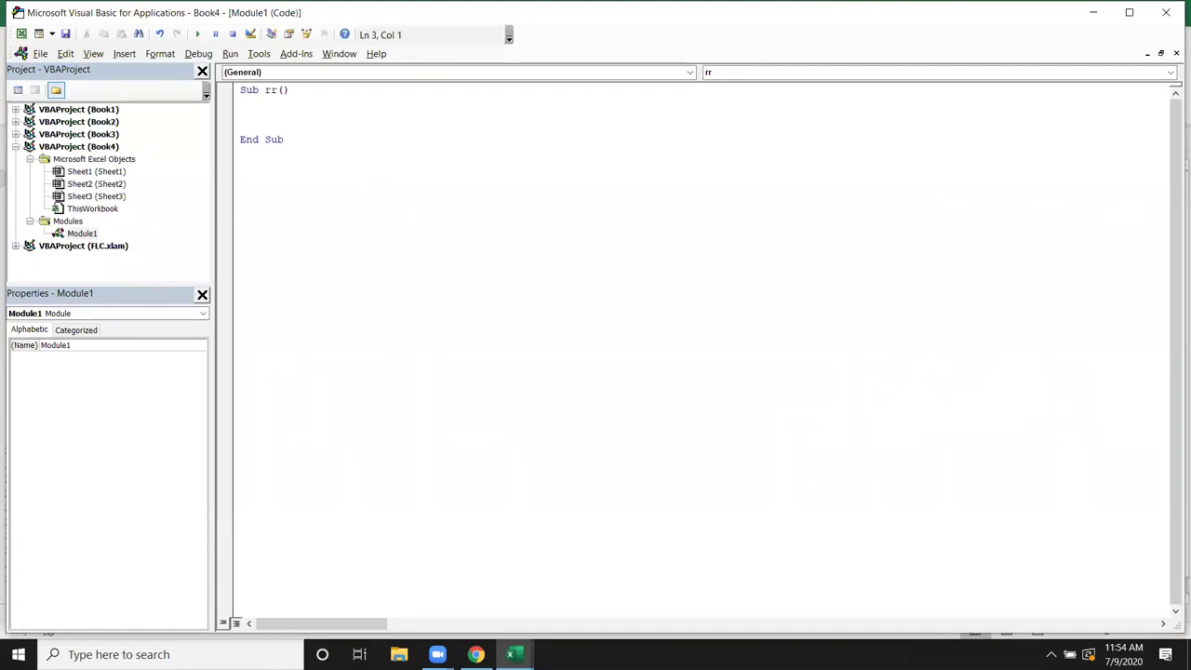
{"action": "type", "text": "msgbo"}
{"action": "type", "text": "x \"Sujeet"}
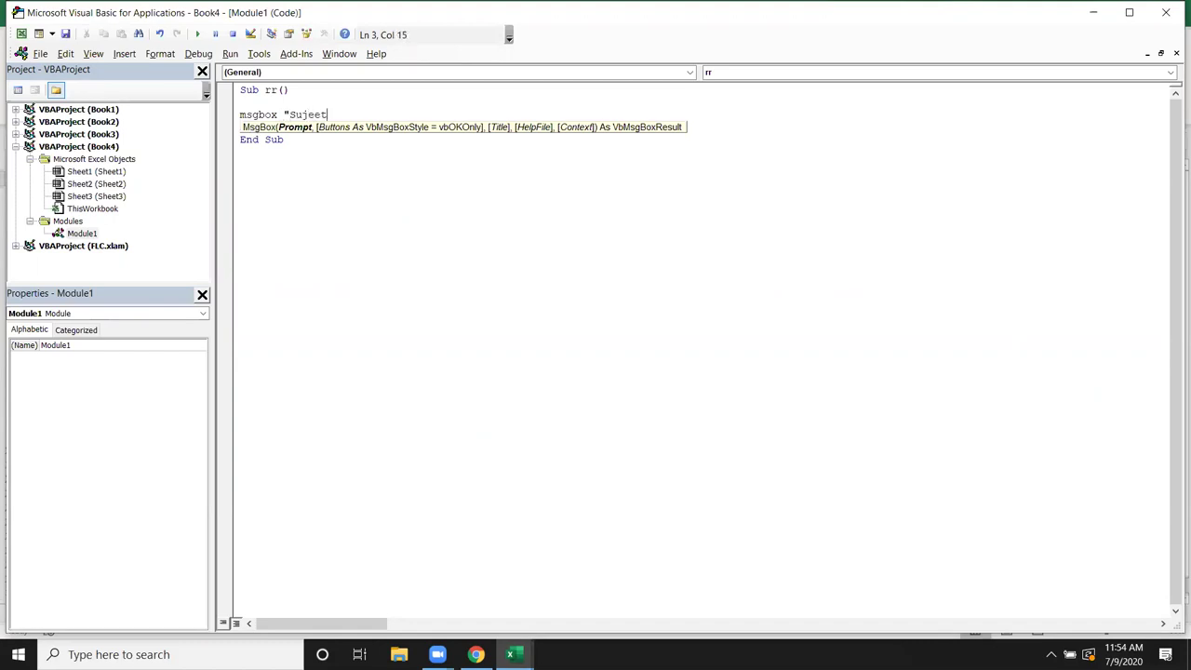
{"action": "left_click", "coordinate": [283, 114]}
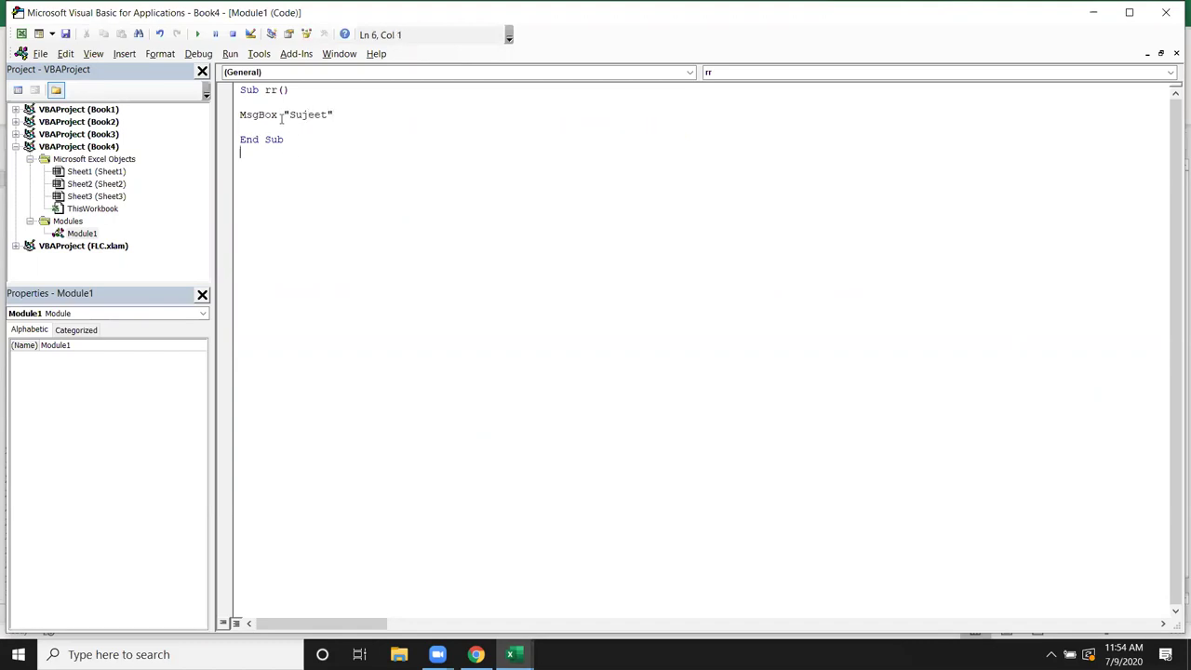
{"action": "left_click", "coordinate": [197, 35]}
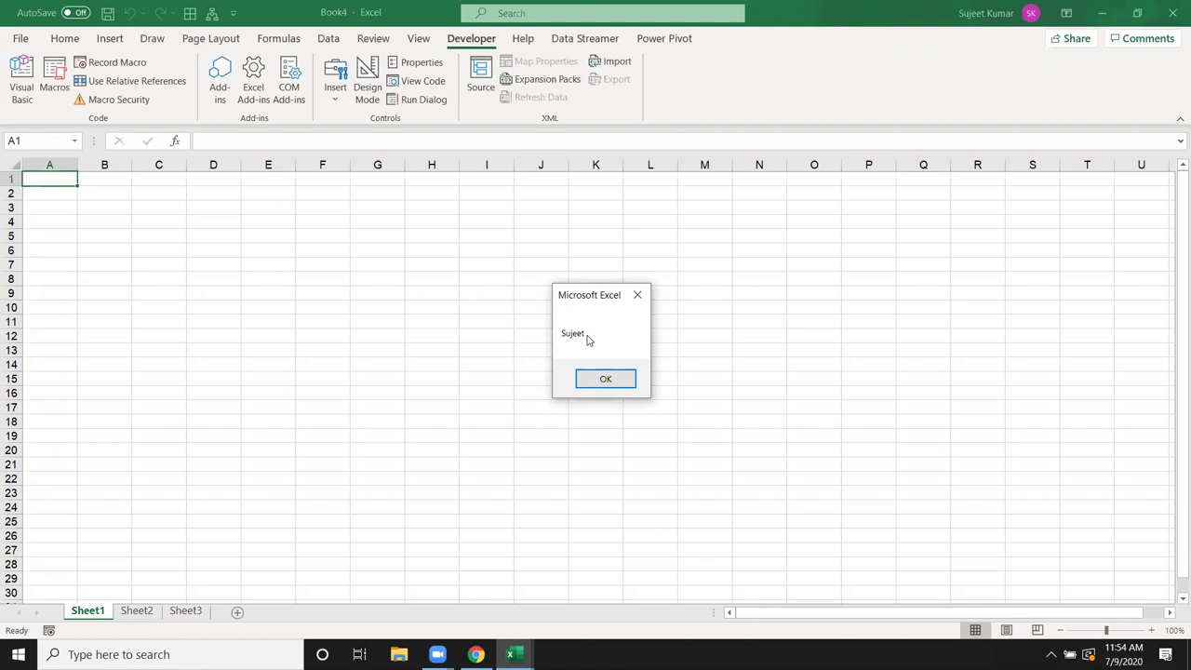
{"action": "left_click", "coordinate": [596, 374]}
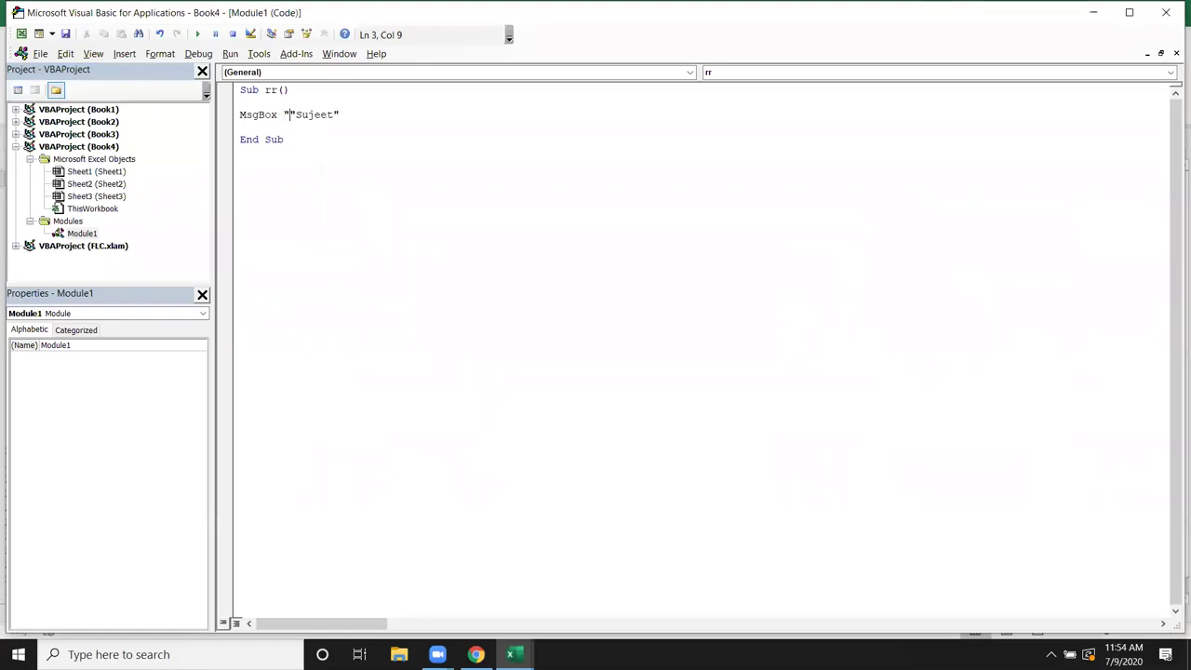
{"action": "type", "text": "\""}
{"action": "type", "text": "\""}
Add extra double quotes around the name in the MsgBox line and rerun rr
{"action": "key", "text": "Right"}
{"action": "key", "text": "Right"}
{"action": "key", "text": "Right"}
{"action": "key", "text": "Right"}
{"action": "key", "text": "Right"}
{"action": "key", "text": "Right"}
{"action": "type", "text": "\""}
{"action": "key", "text": "Right"}
{"action": "type", "text": "\""}
{"action": "left_click", "coordinate": [300, 126]}
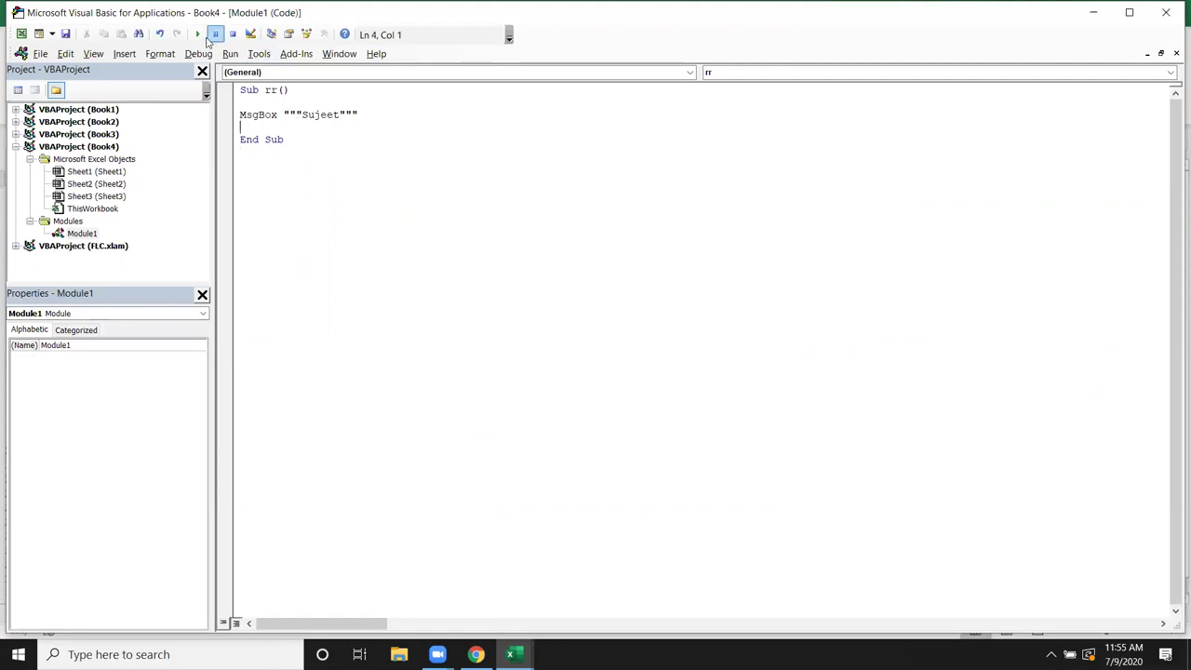
{"action": "left_click", "coordinate": [197, 34]}
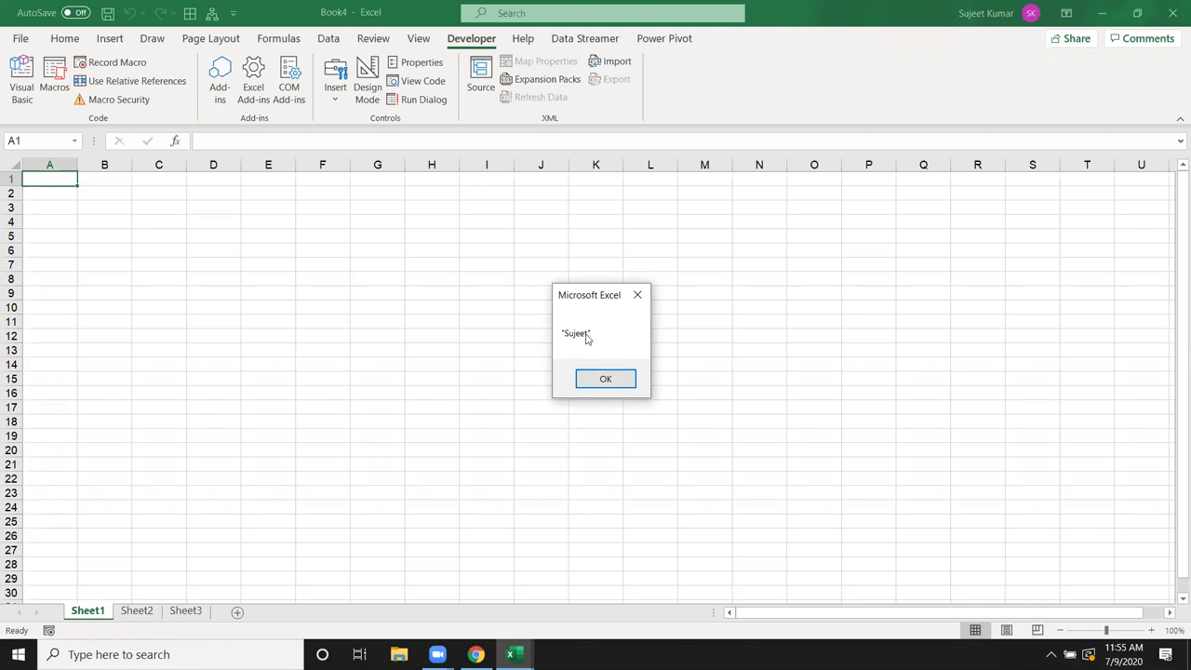
Delete one opening quote from the MsgBox line and acknowledge the resulting compile error
{"action": "left_click", "coordinate": [637, 295]}
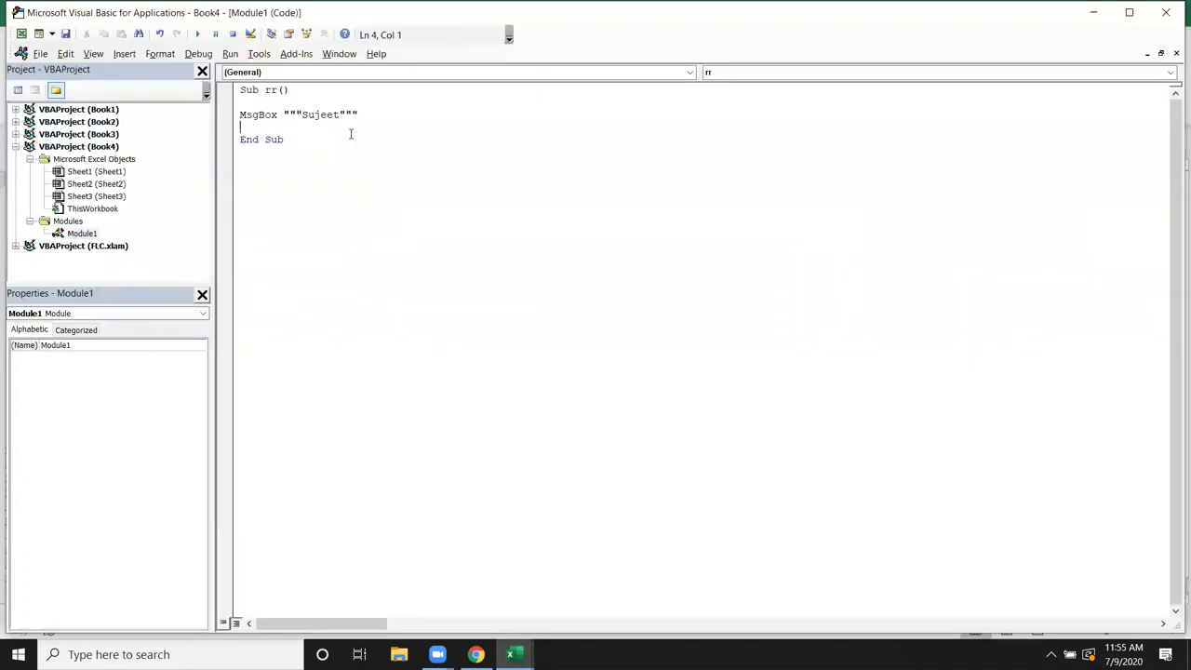
{"action": "left_click", "coordinate": [295, 113]}
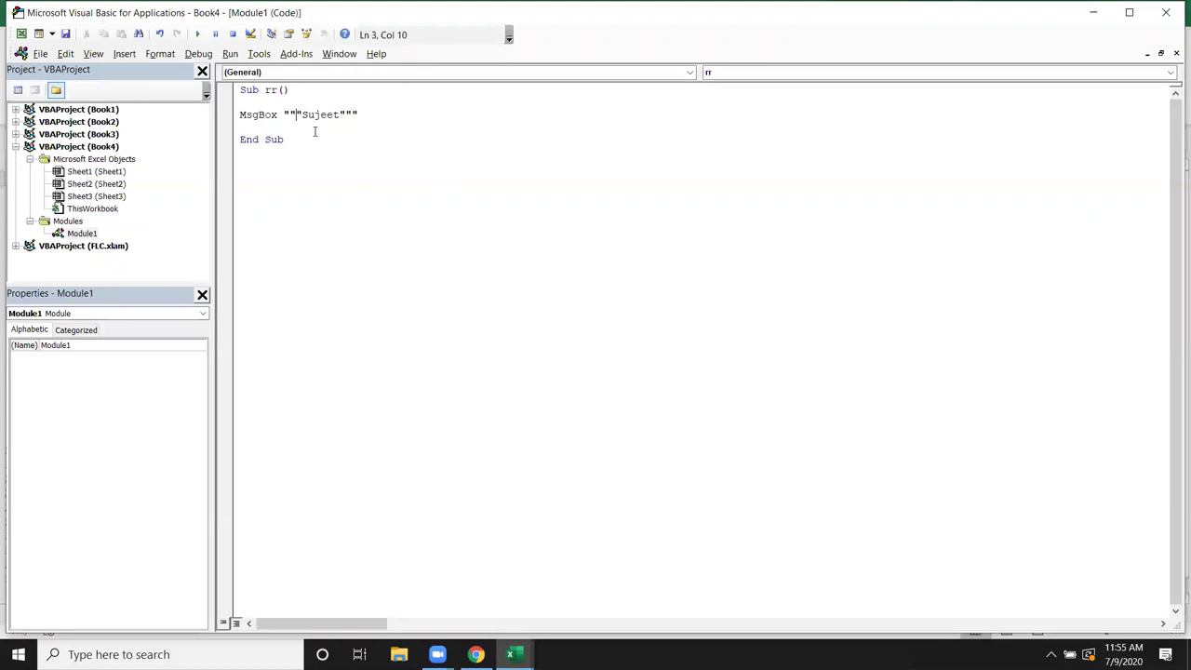
{"action": "key", "text": "BackSpace"}
{"action": "left_click", "coordinate": [341, 115]}
{"action": "left_click", "coordinate": [341, 146]}
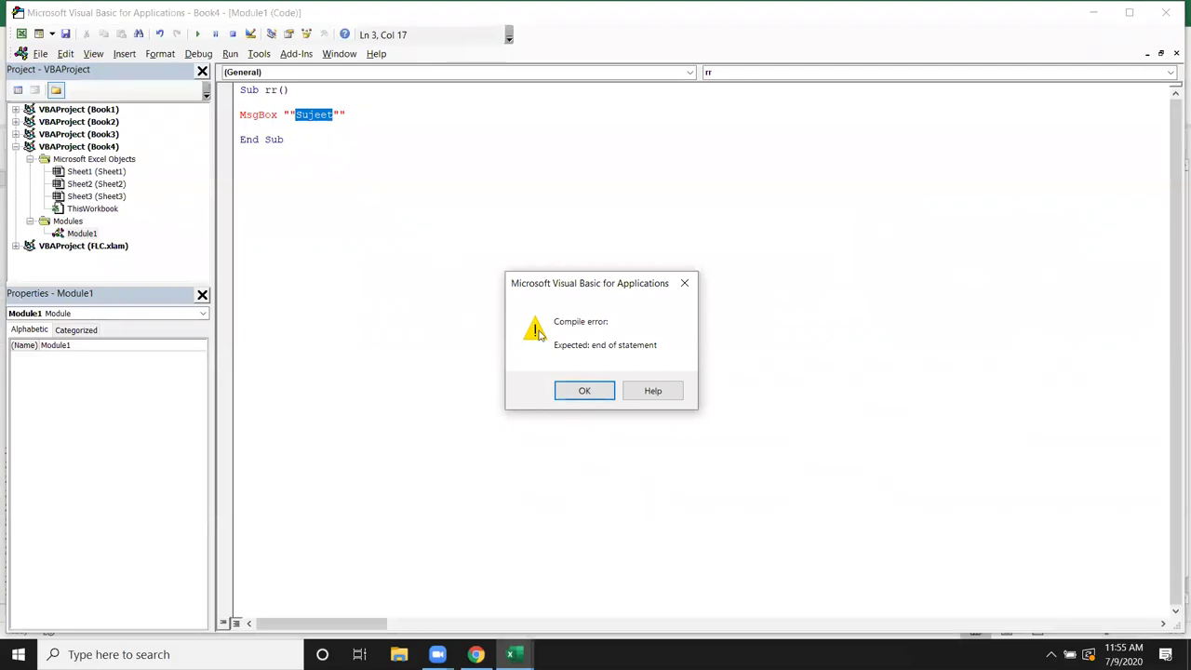
{"action": "left_click", "coordinate": [585, 391]}
Reduce the MsgBox text to a single pair of quotes and run rr again
{"action": "left_click", "coordinate": [345, 113]}
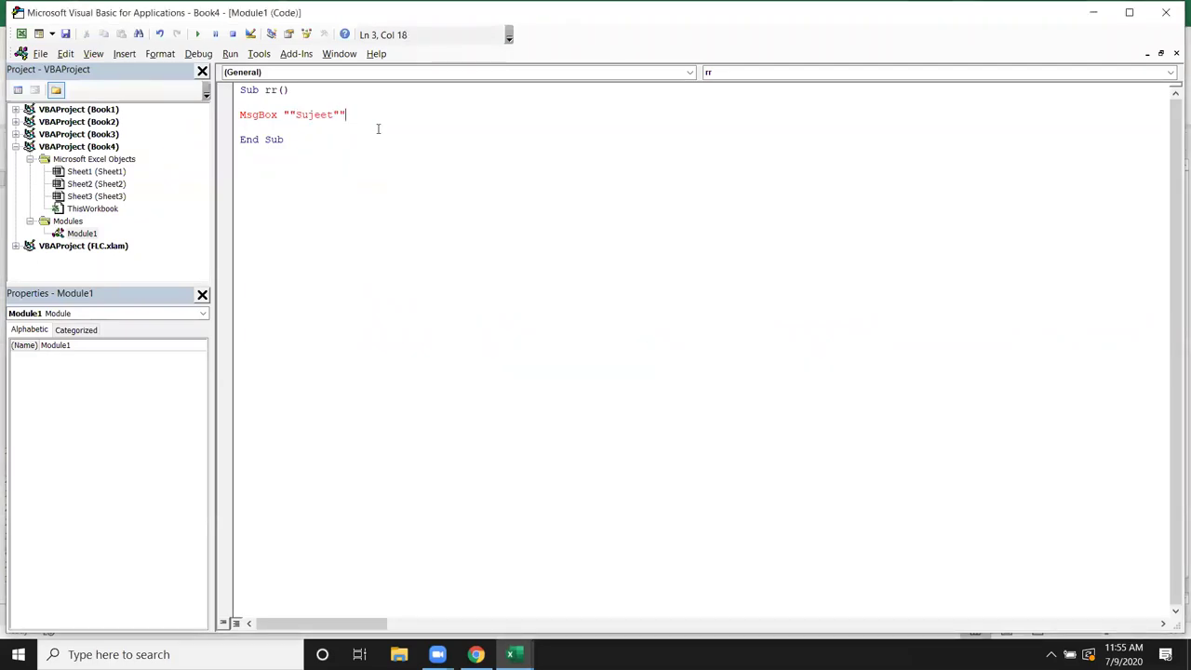
{"action": "left_click", "coordinate": [290, 115]}
{"action": "key", "text": "BackSpace"}
{"action": "left_click", "coordinate": [300, 128]}
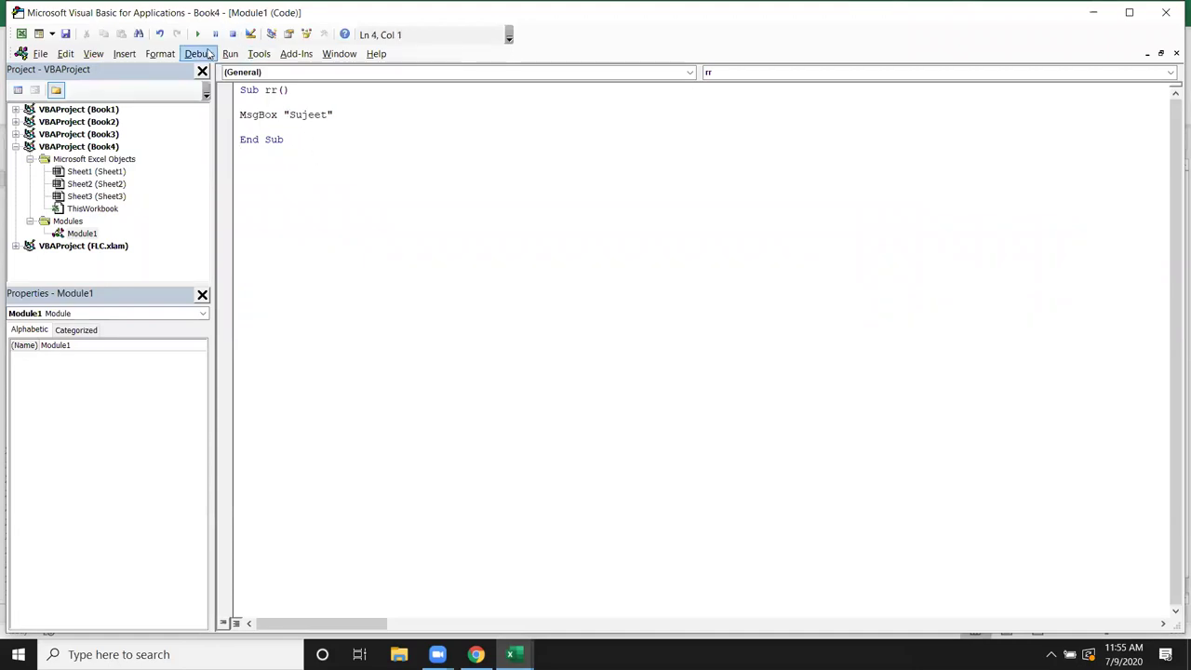
{"action": "left_click", "coordinate": [198, 34]}
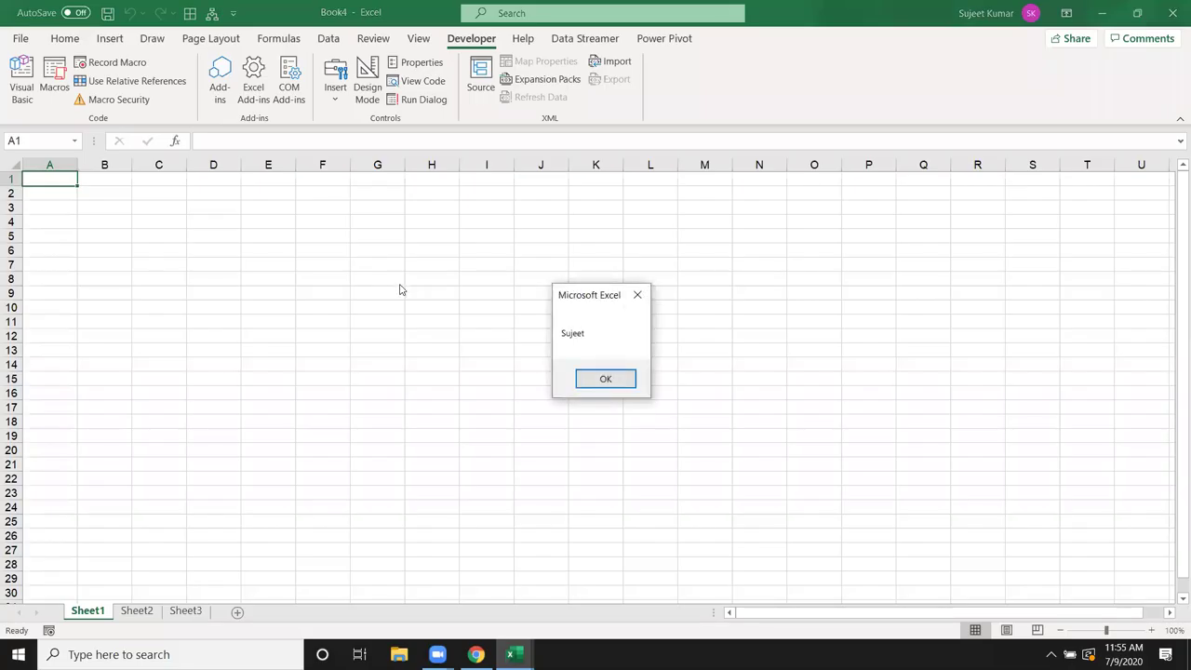
Put two extra double quotes on each side of the name, rerun rr, and dismiss the message
{"action": "left_click", "coordinate": [605, 378]}
{"action": "left_click", "coordinate": [287, 116]}
{"action": "type", "text": "\""}
{"action": "key", "text": "Right"}
{"action": "type", "text": "\""}
{"action": "key", "text": "Right"}
{"action": "key", "text": "Right"}
{"action": "key", "text": "Right"}
{"action": "key", "text": "Right"}
{"action": "key", "text": "Right"}
{"action": "type", "text": "\""}
{"action": "key", "text": "Right"}
{"action": "type", "text": "\""}
{"action": "left_click", "coordinate": [309, 128]}
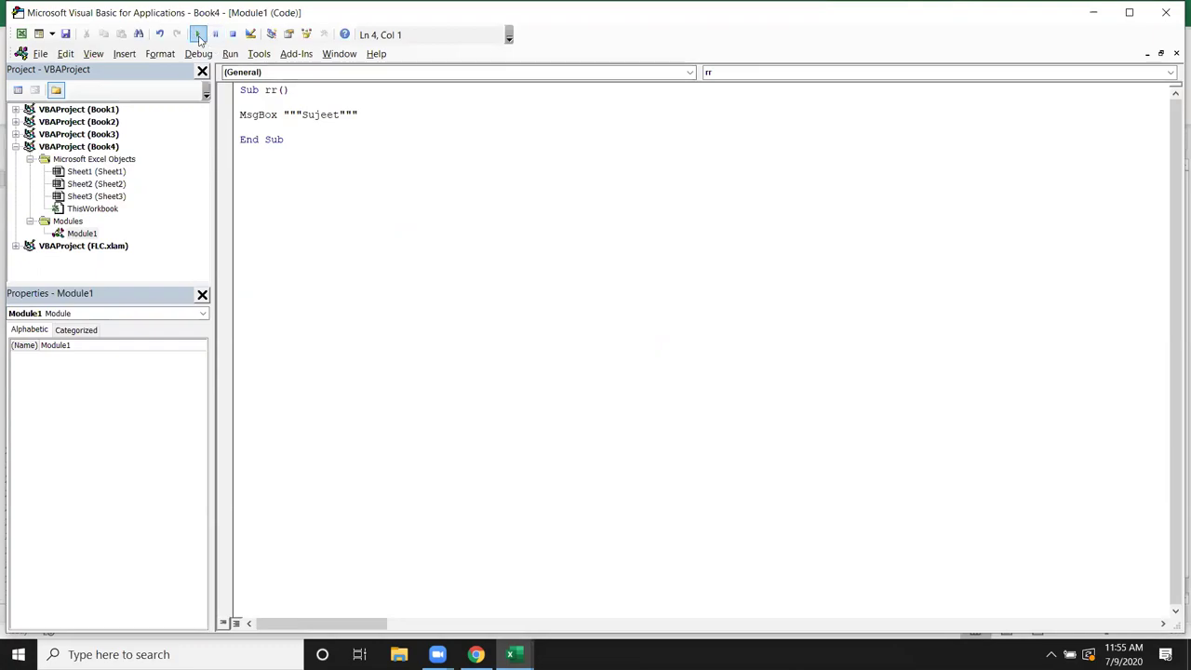
{"action": "left_click", "coordinate": [198, 35]}
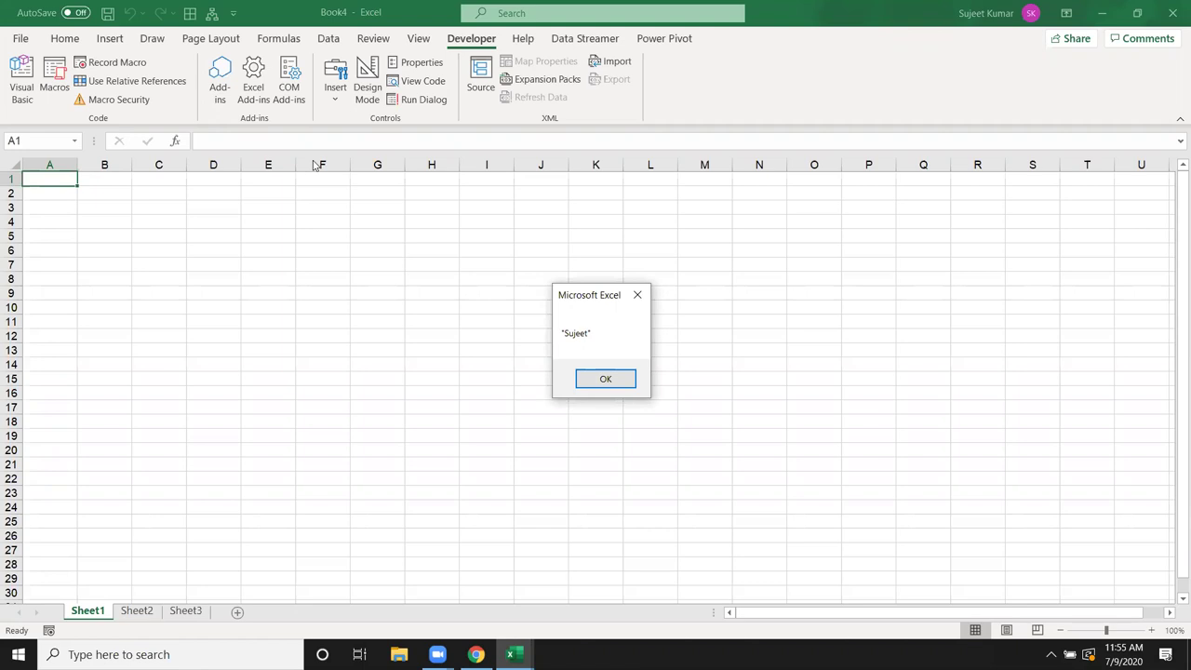
{"action": "key", "text": "Return"}
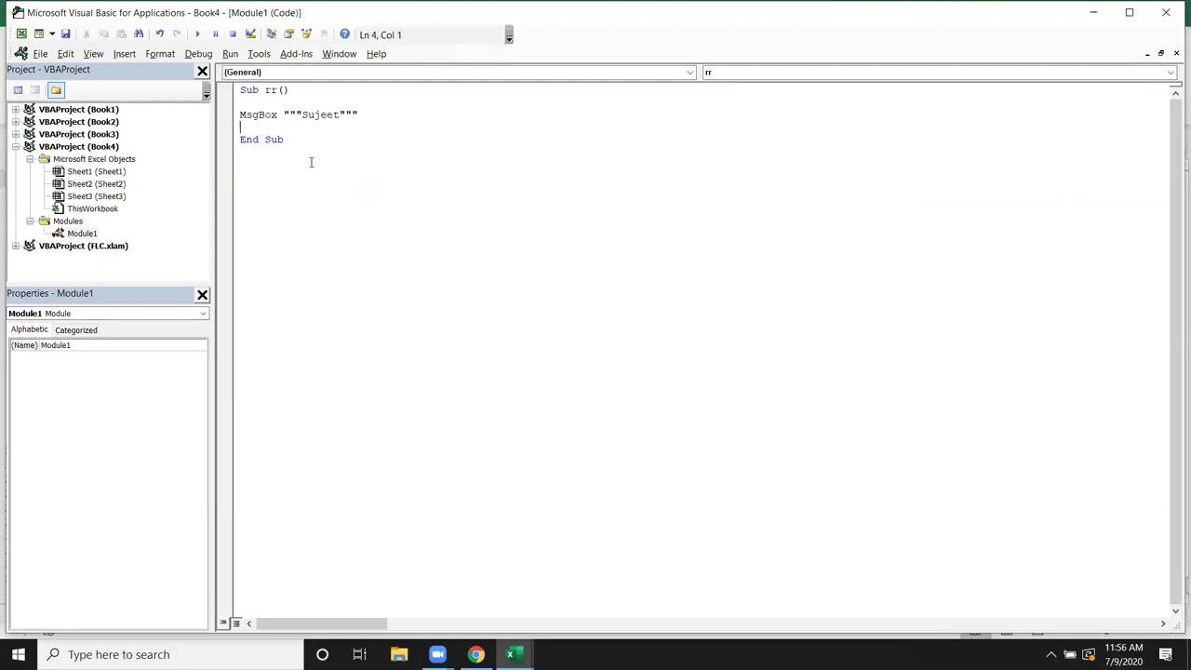
Select all of the rr macro code in Module1 and delete it
{"action": "left_click_drag", "start_coordinate": [239, 89], "coordinate": [286, 151]}
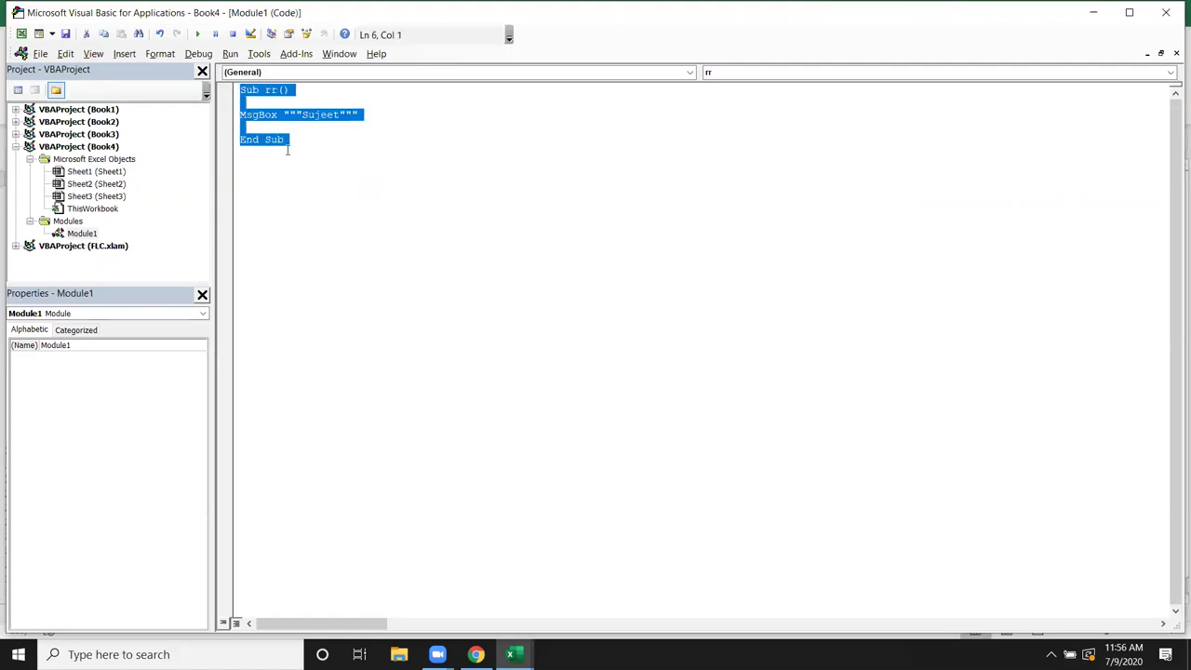
{"action": "key", "text": "Delete"}
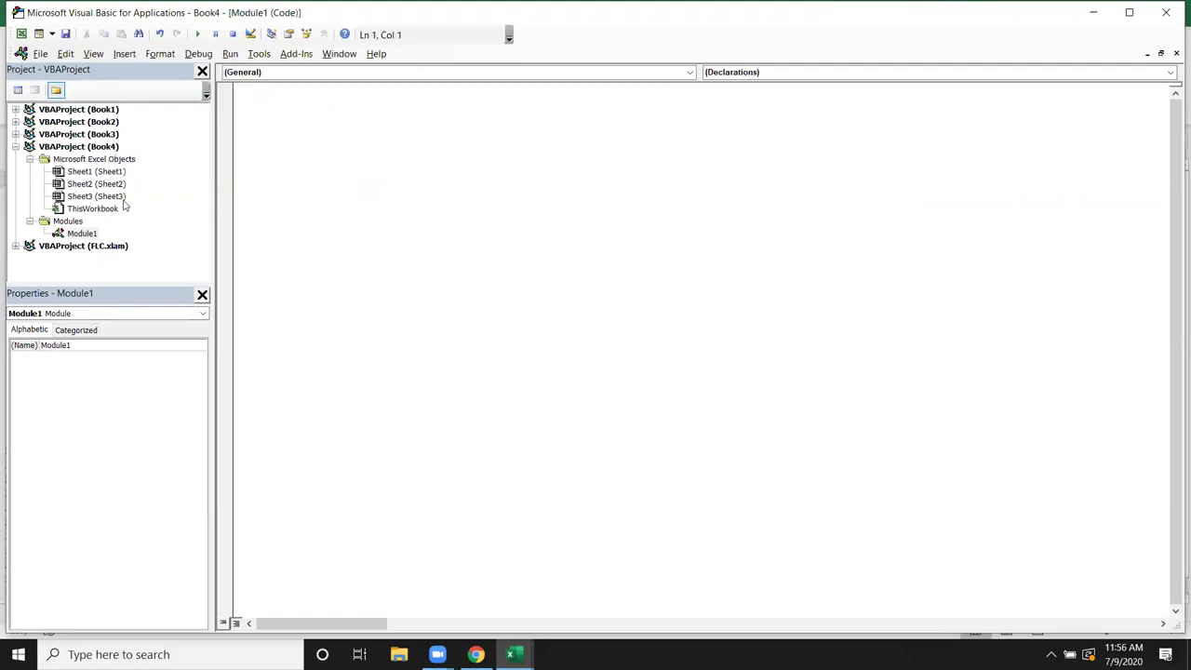
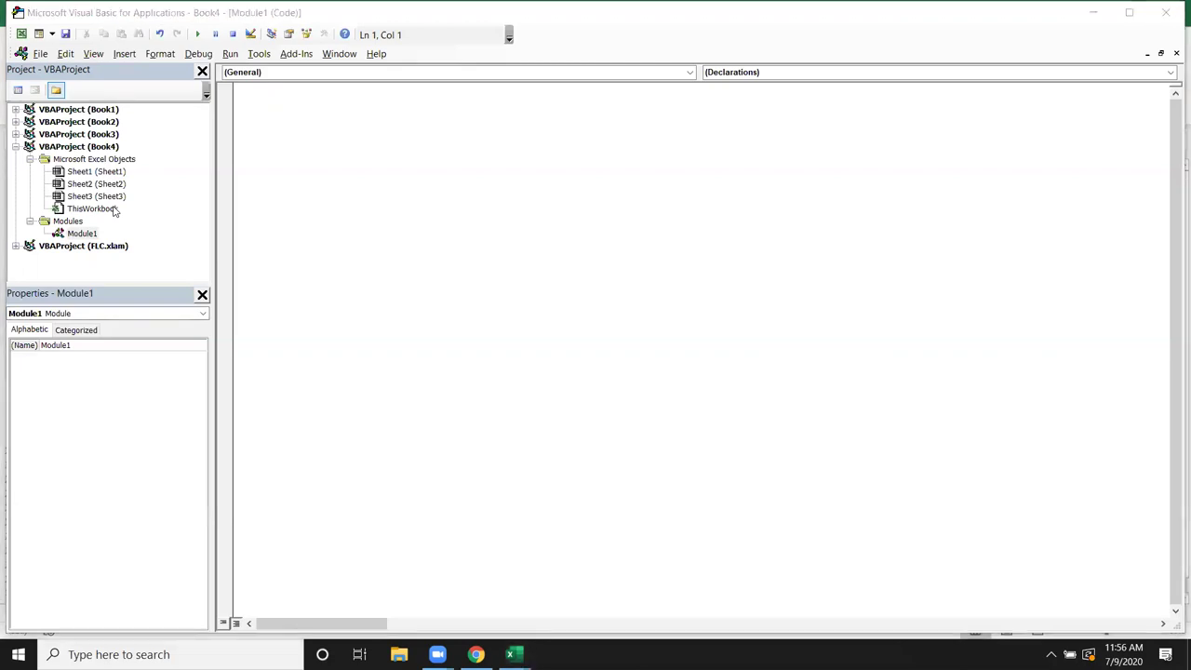
Open the Visual Basic editor from Excel's Developer tab
{"action": "key", "text": "super"}
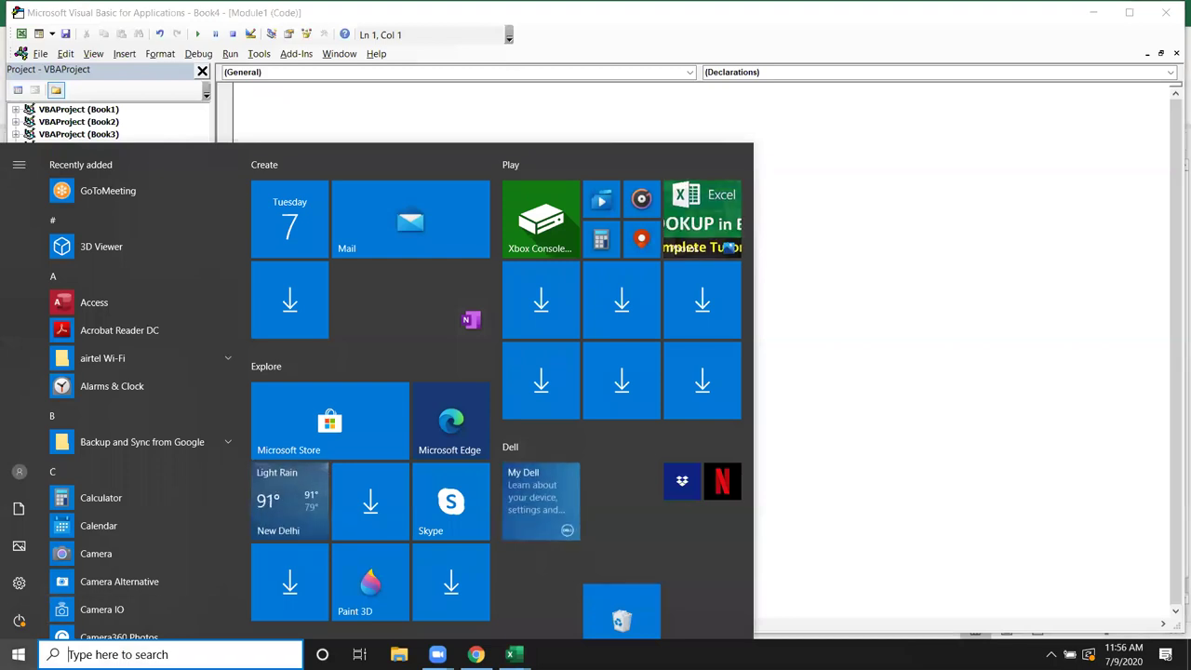
{"action": "key", "text": "super+s"}
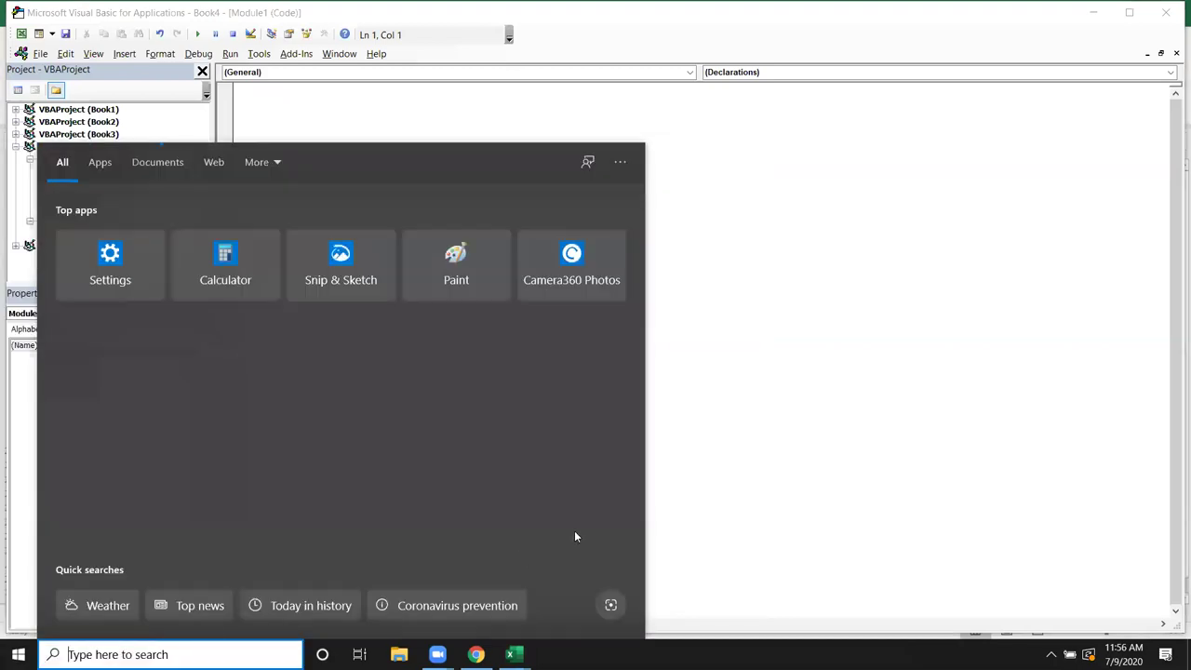
{"action": "left_click", "coordinate": [749, 383]}
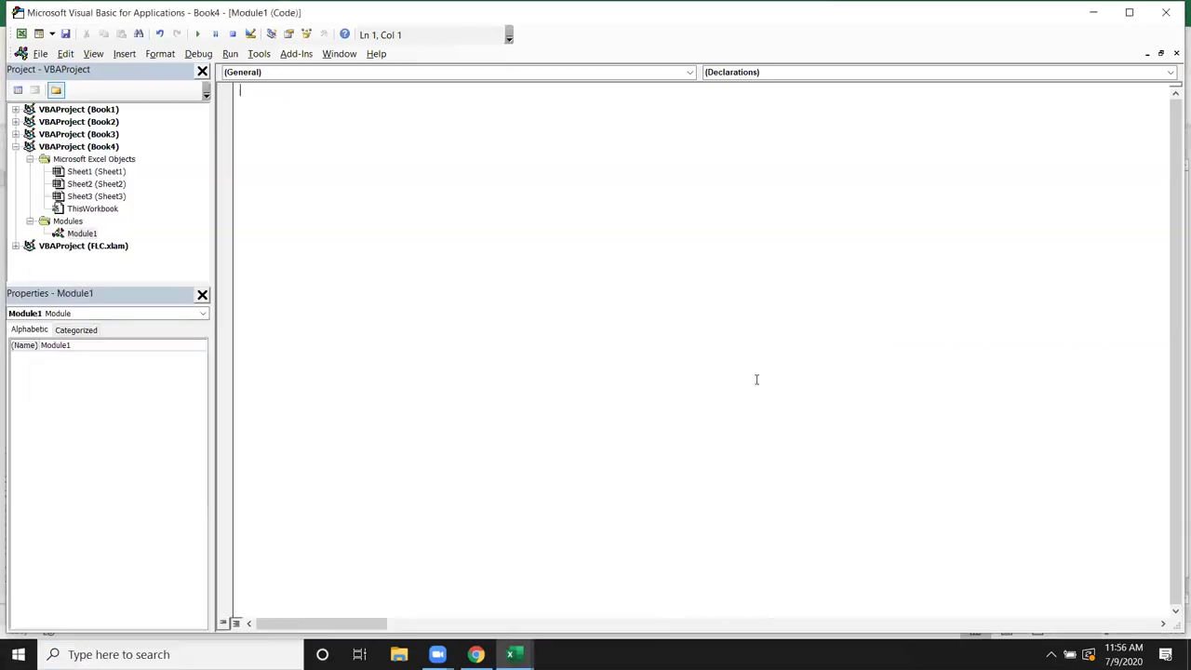
{"action": "left_click", "coordinate": [1174, 9]}
{"action": "left_click", "coordinate": [474, 427]}
{"action": "scroll", "coordinate": [475, 427], "scroll_direction": "down", "scroll_amount": 2}
{"action": "scroll", "coordinate": [475, 428], "scroll_direction": "down", "scroll_amount": 3}
{"action": "scroll", "coordinate": [474, 428], "scroll_direction": "down", "scroll_amount": 5}
{"action": "scroll", "coordinate": [474, 427], "scroll_direction": "up", "scroll_amount": 9}
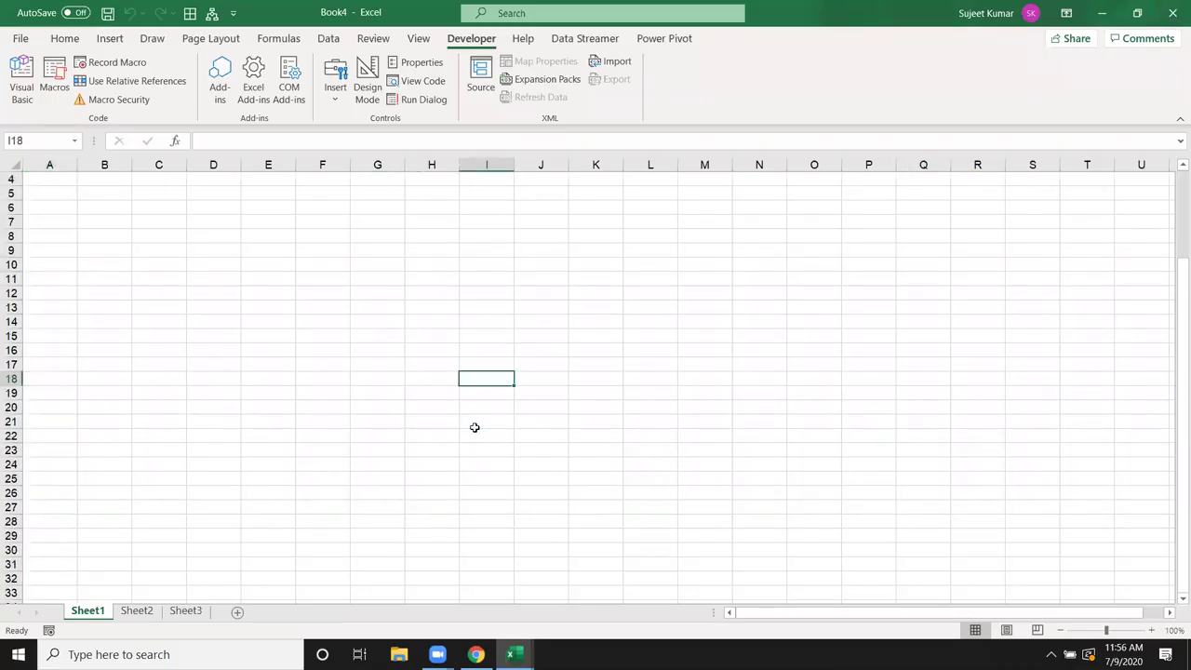
{"action": "scroll", "coordinate": [474, 427], "scroll_direction": "up", "scroll_amount": 1}
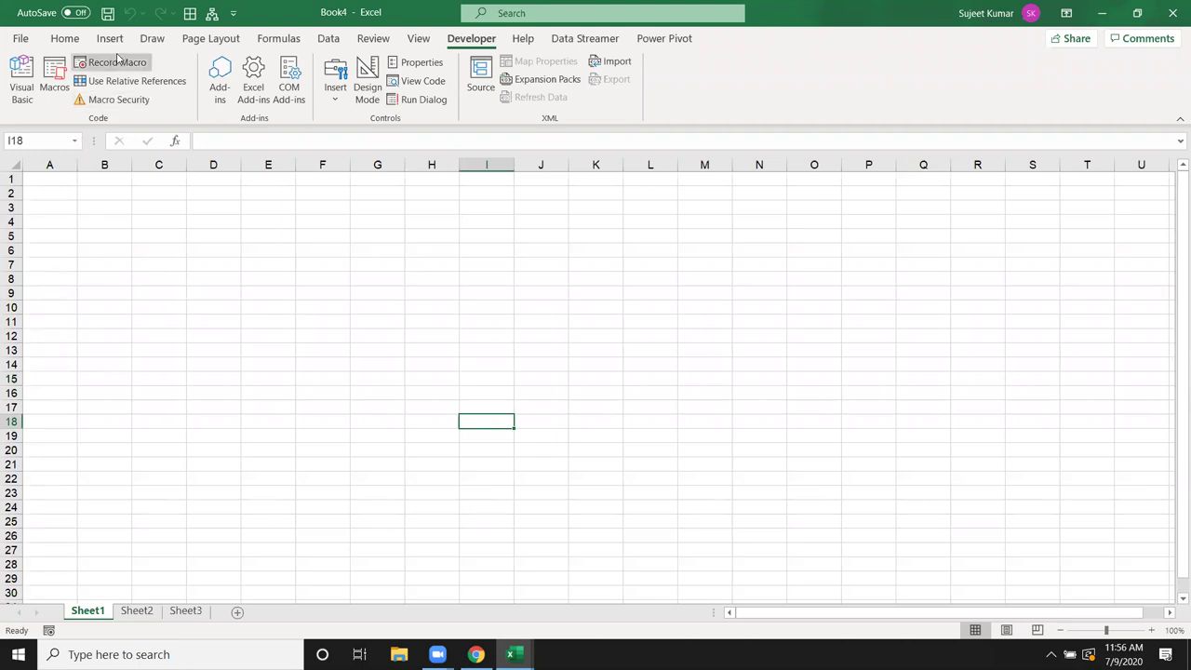
{"action": "left_click", "coordinate": [331, 41]}
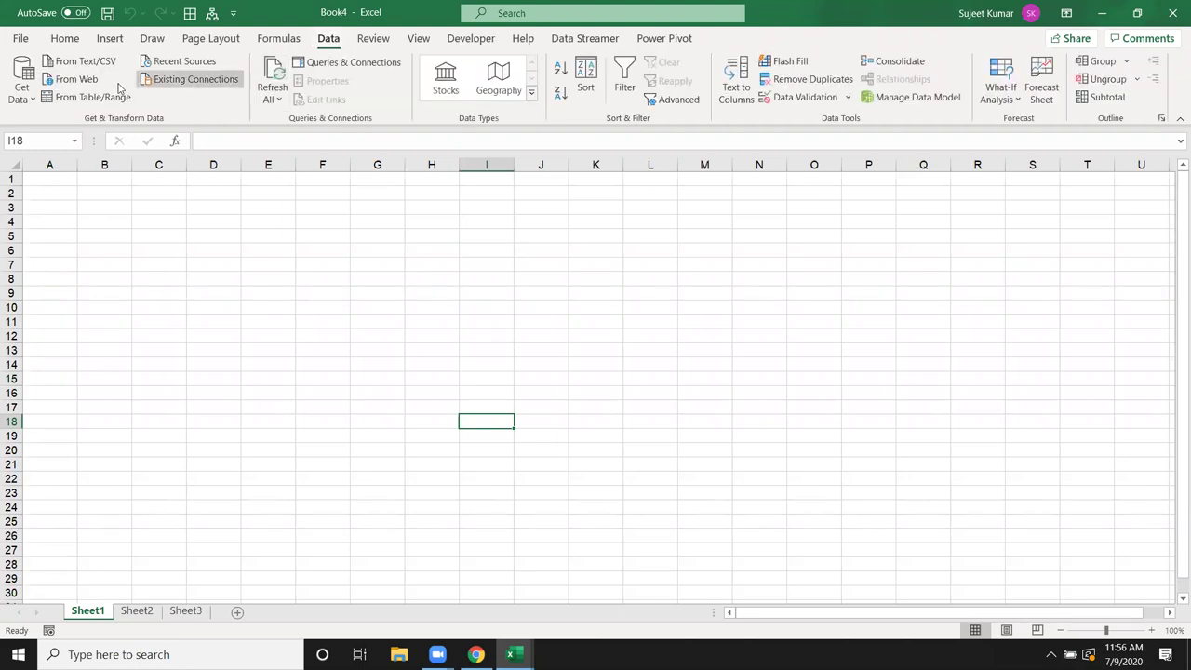
{"action": "left_click", "coordinate": [470, 42]}
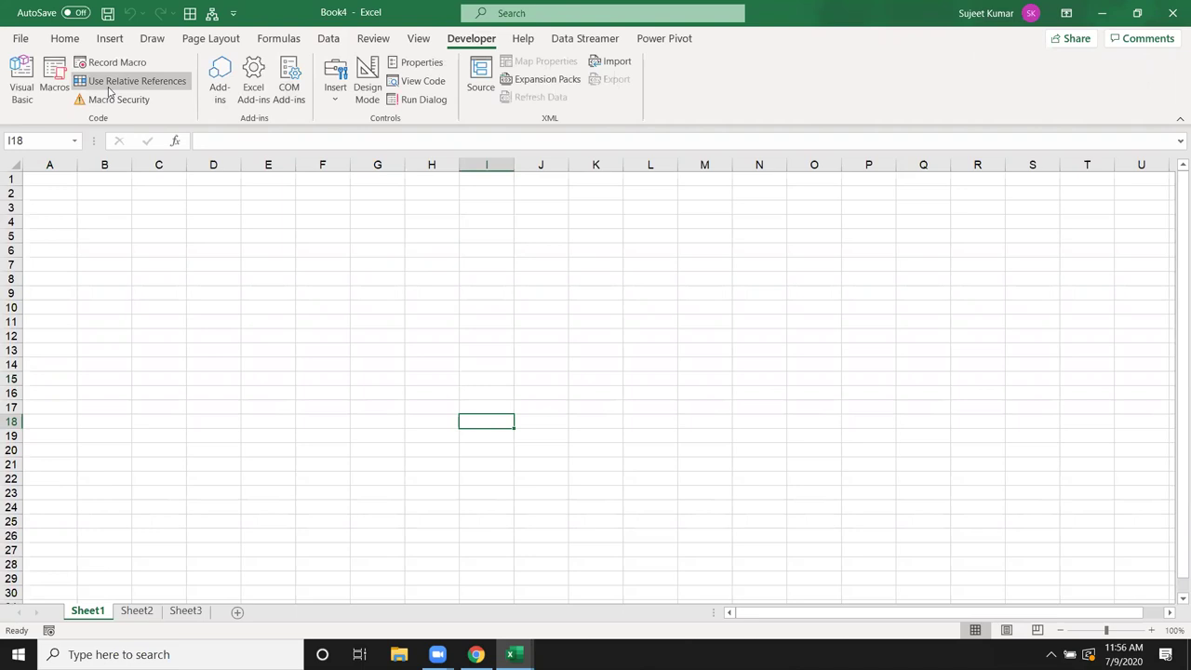
{"action": "left_click", "coordinate": [21, 93]}
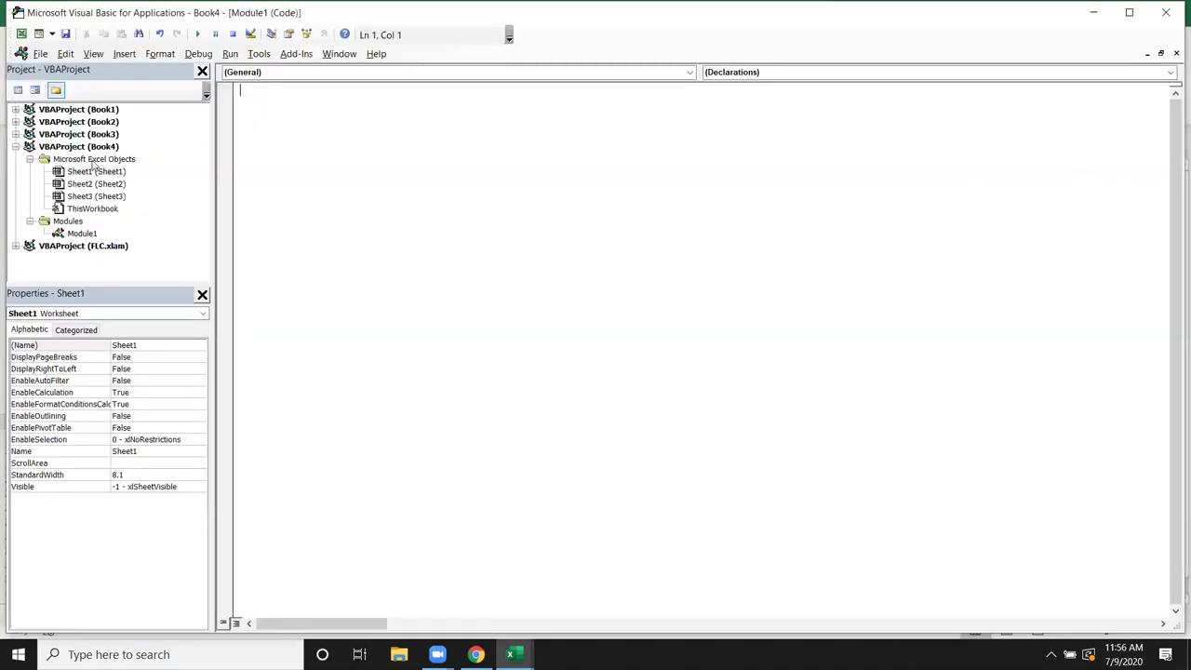
Create an empty Sub rr() procedure in Module1
{"action": "double_click", "coordinate": [93, 232]}
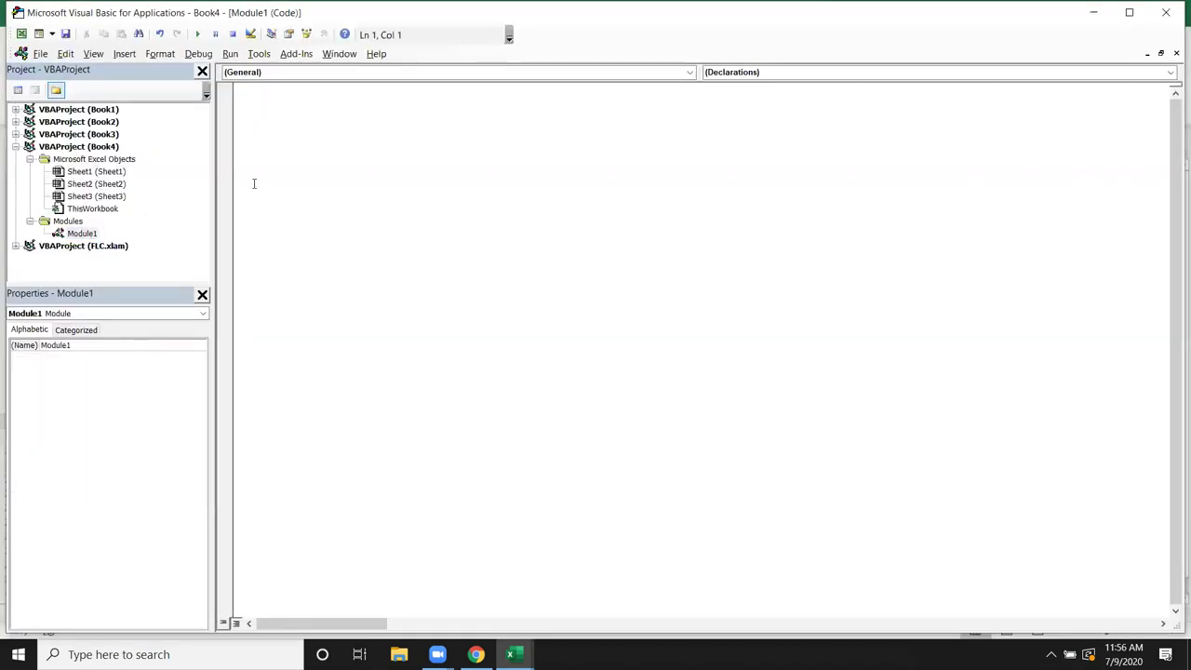
{"action": "type", "text": "sub "}
{"action": "type", "text": "rr()"}
{"action": "key", "text": "Return"}
{"action": "key", "text": "Return"}
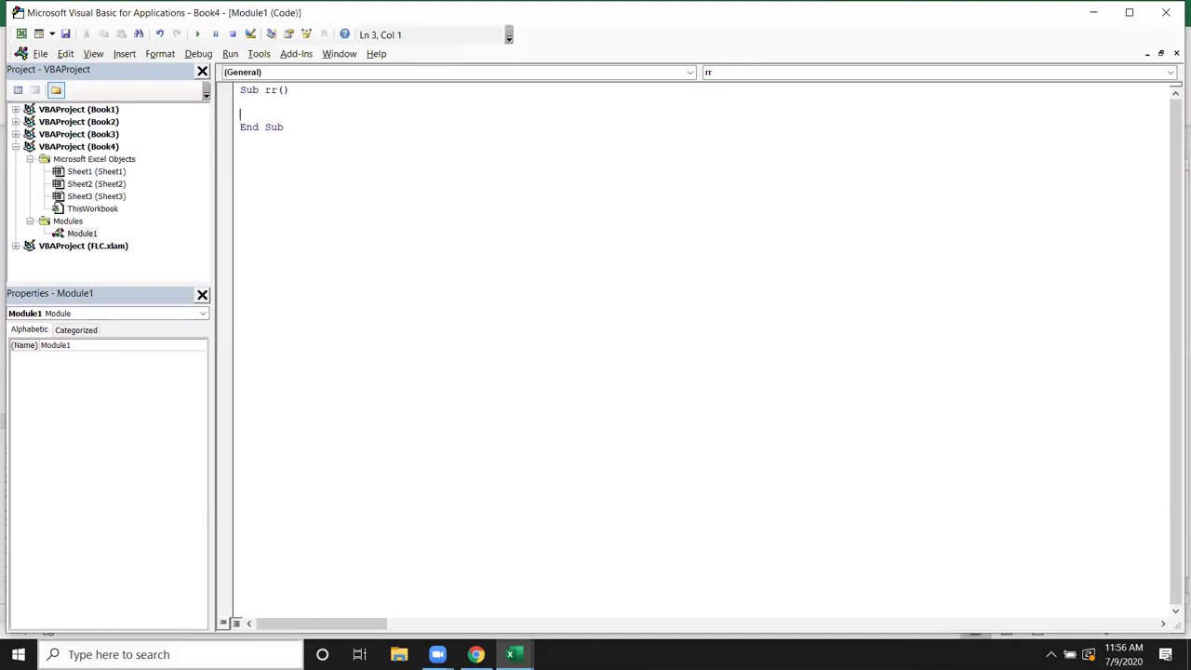
Open the F:\Photo folder in a maximized File Explorer window
{"action": "left_click", "coordinate": [399, 654]}
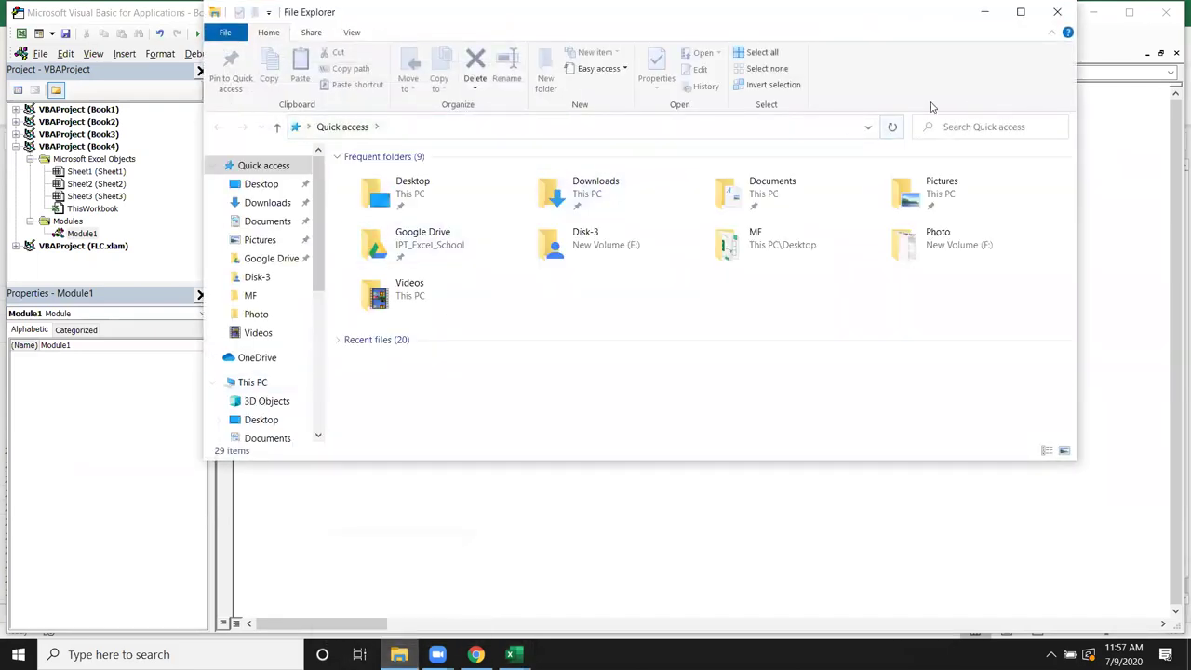
{"action": "double_click", "coordinate": [927, 253]}
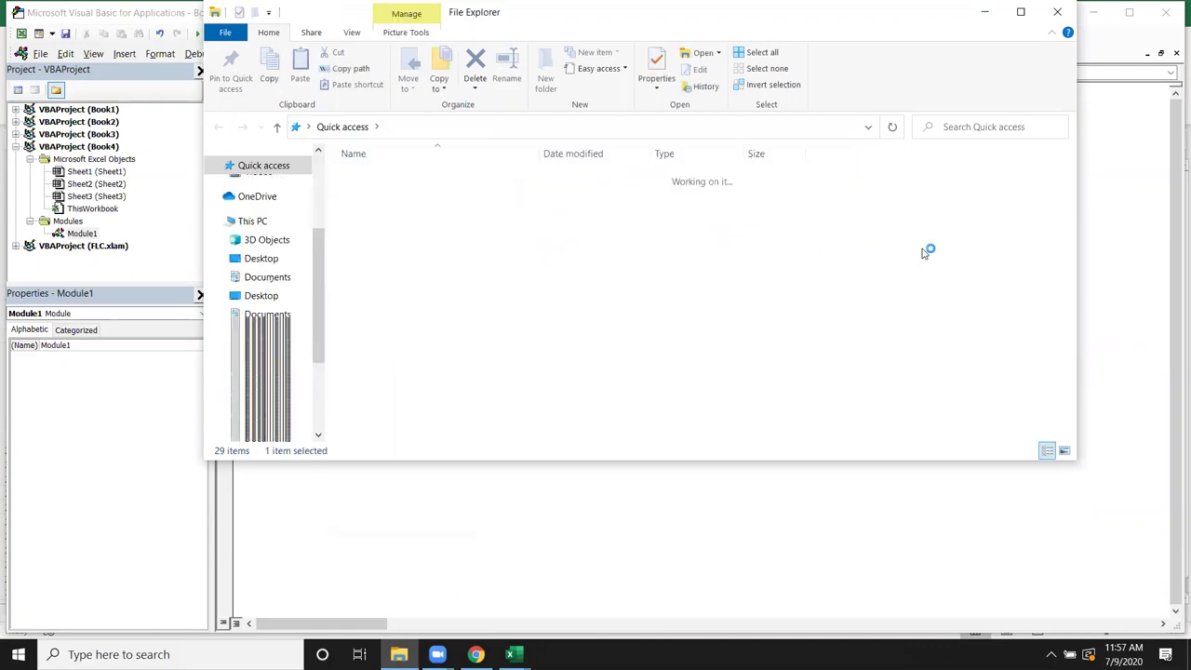
{"action": "left_click", "coordinate": [1021, 11]}
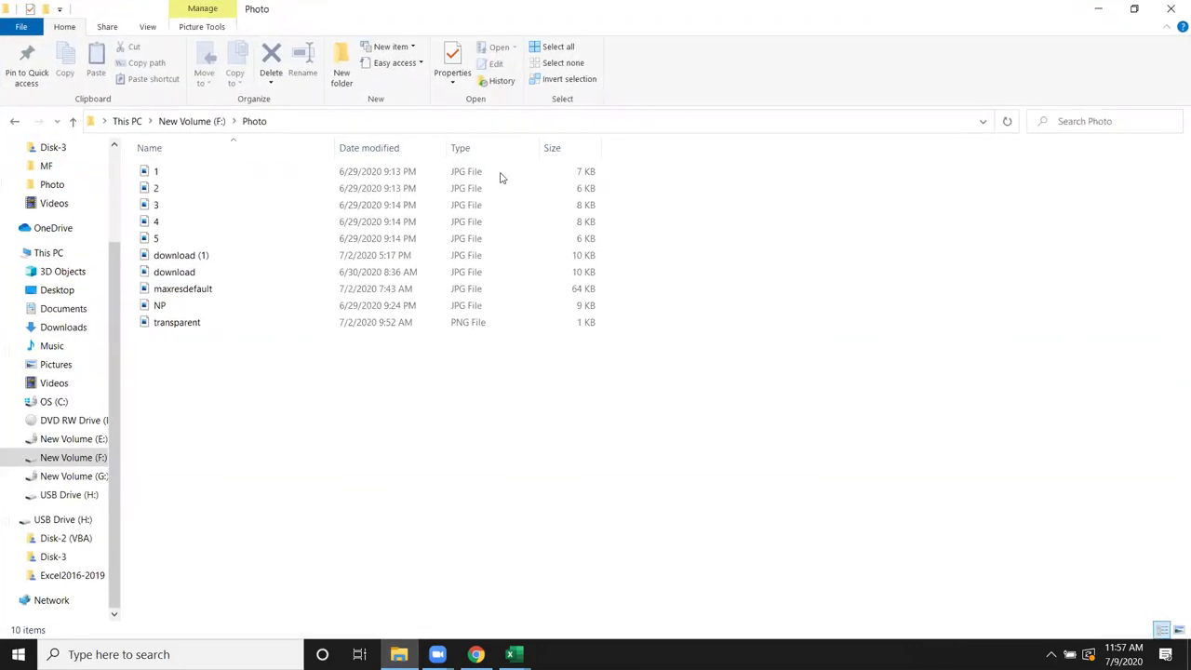
{"action": "left_click", "coordinate": [329, 125]}
{"action": "left_click", "coordinate": [177, 392]}
Create a new Microsoft Excel Worksheet file in the Photo folder
{"action": "right_click", "coordinate": [178, 387]}
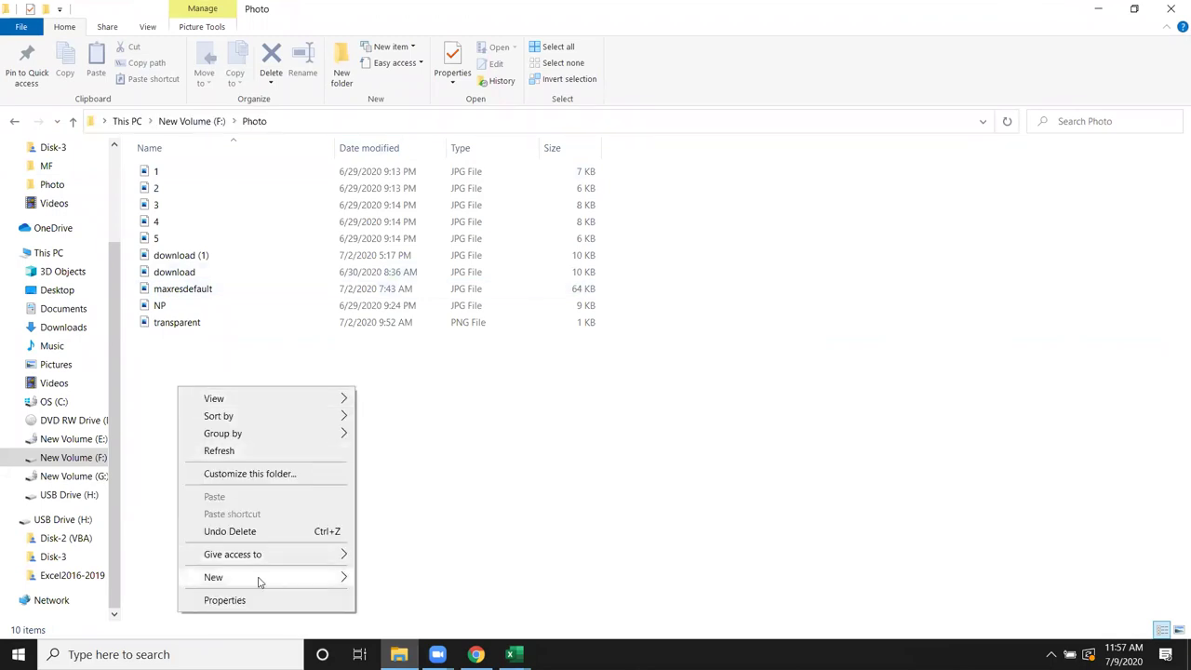
{"action": "mouse_move", "coordinate": [347, 579]}
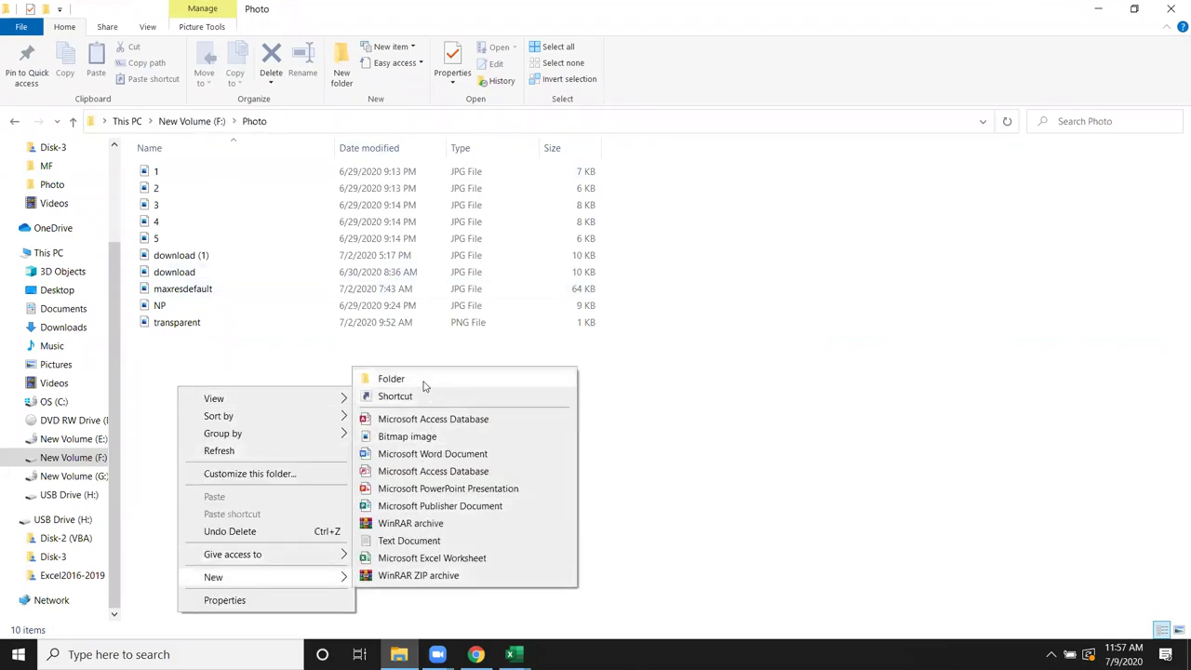
{"action": "left_click", "coordinate": [431, 558]}
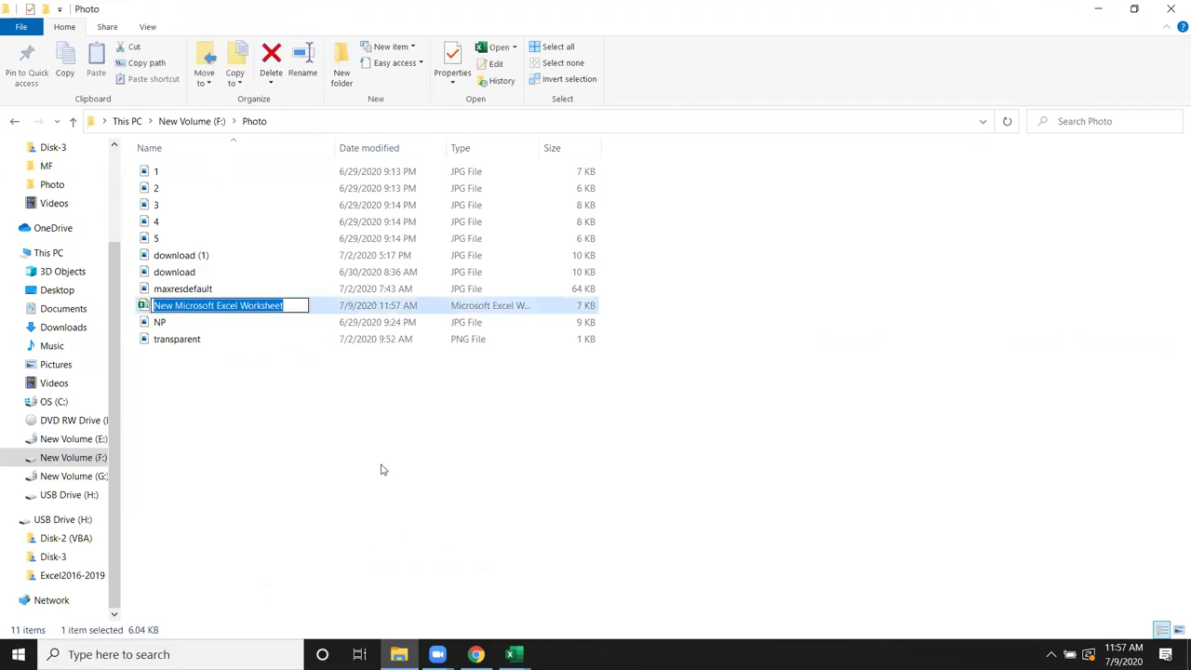
Name the new workbook file 2020-07-09
{"action": "type", "text": "202006"}
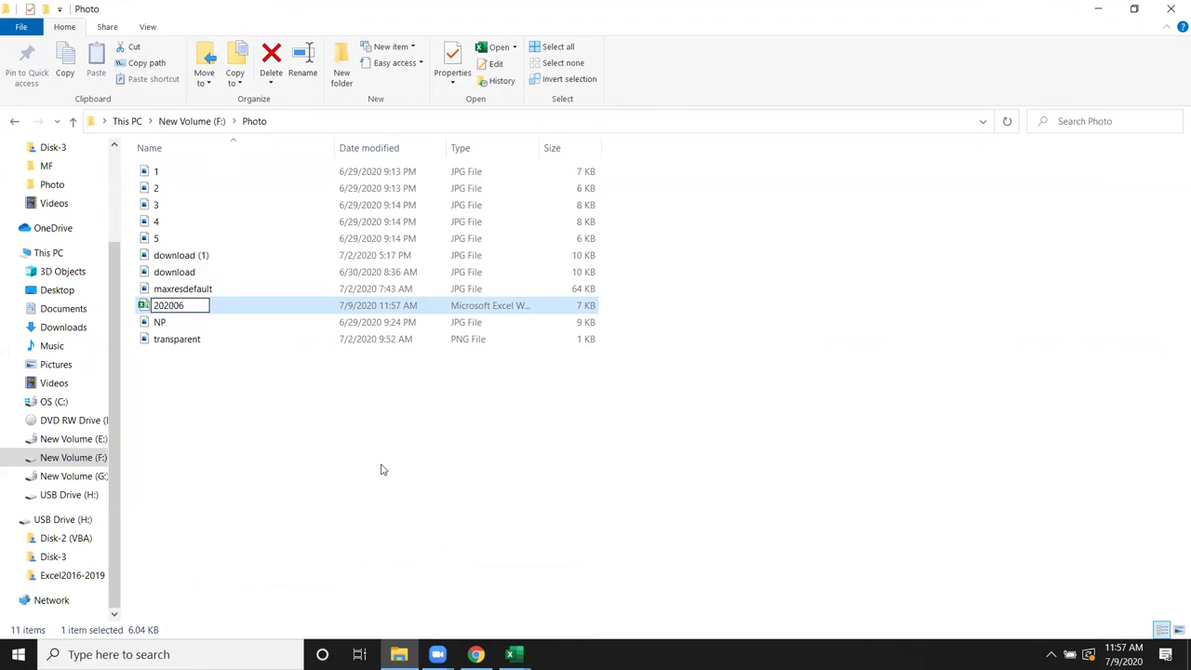
{"action": "key", "text": "BackSpace"}
{"action": "type", "text": "709"}
{"action": "left_click", "coordinate": [172, 305]}
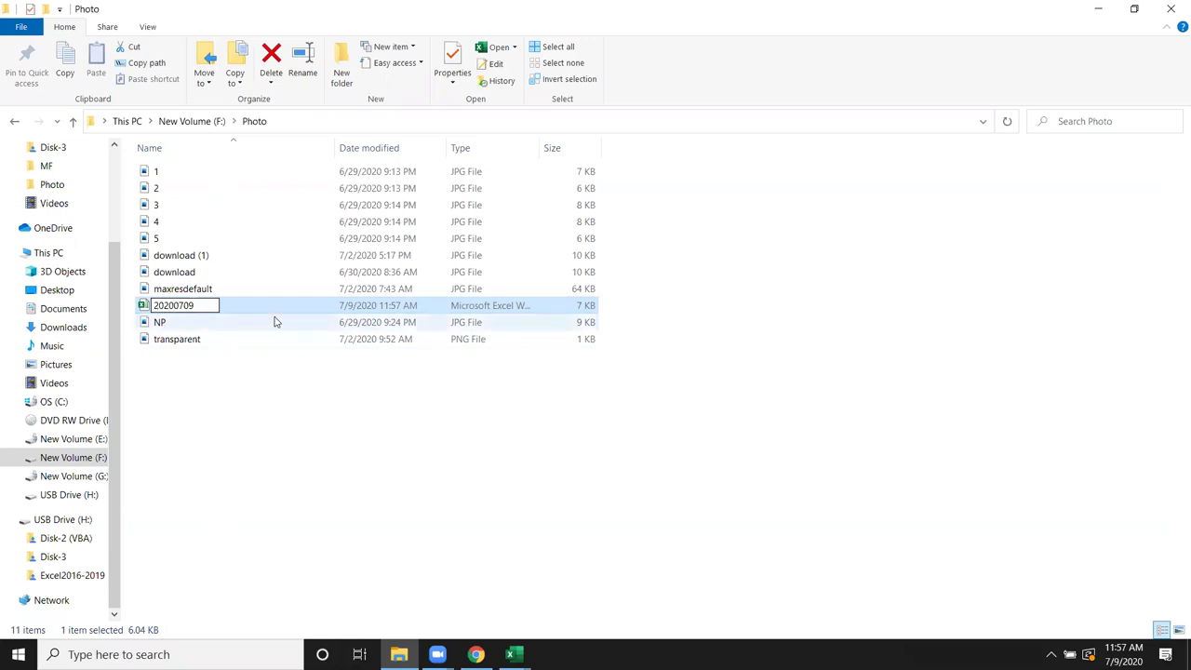
{"action": "type", "text": "-"}
{"action": "key", "text": "Right"}
{"action": "type", "text": "-"}
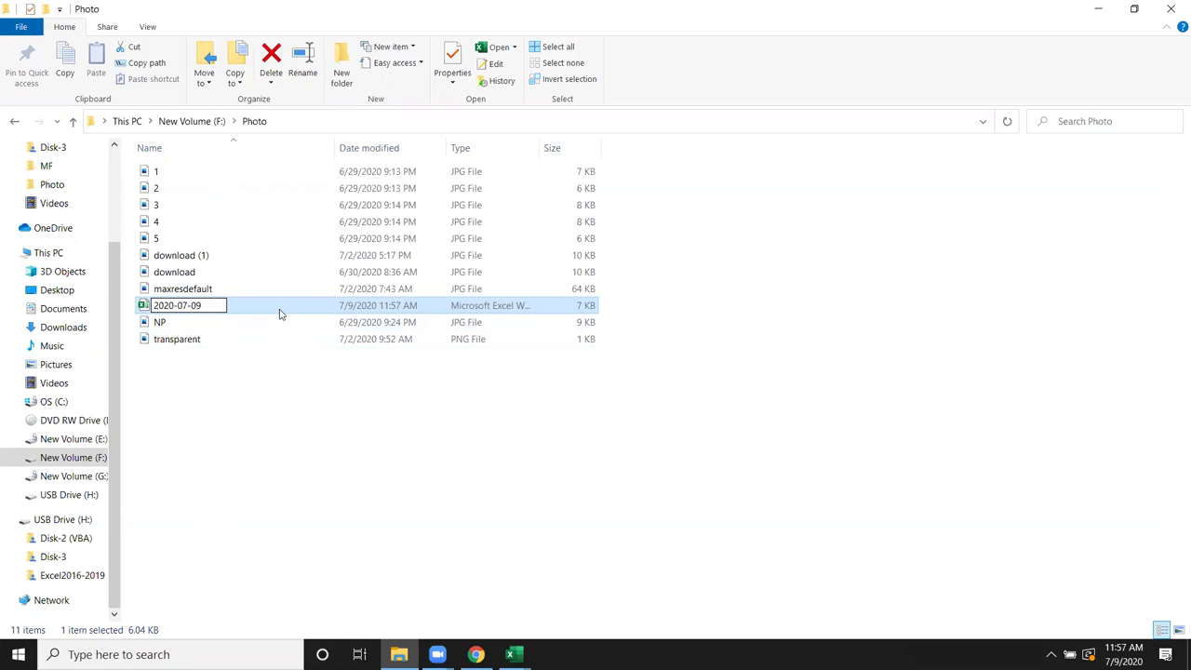
{"action": "key", "text": "BackSpace"}
{"action": "type", "text": "-"}
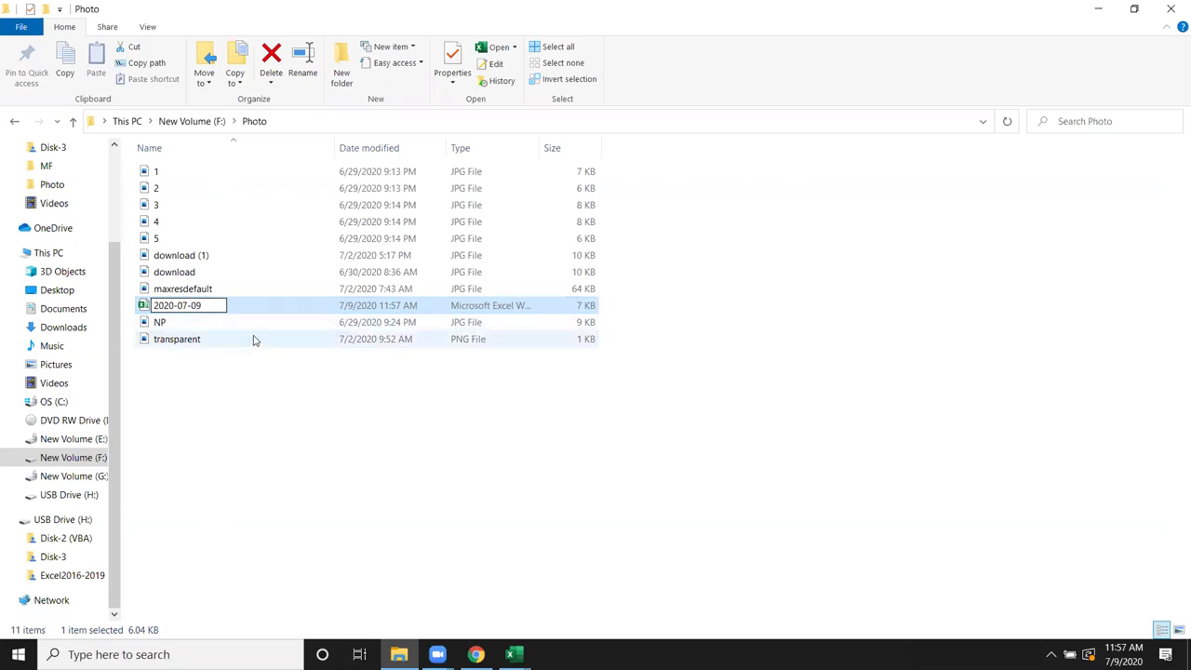
{"action": "left_click", "coordinate": [254, 343]}
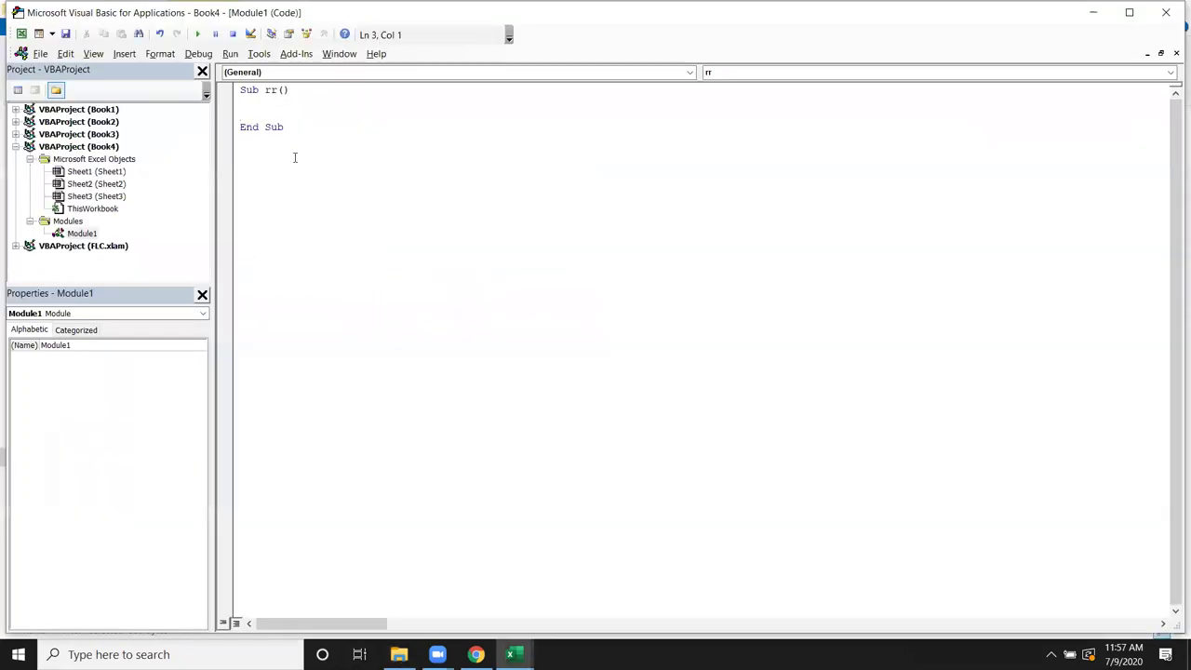
Declare Dim p As String inside Sub rr
{"action": "key", "text": "Up"}
{"action": "type", "text": "path"}
{"action": "key", "text": "BackSpace"}
{"action": "key", "text": "BackSpace"}
{"action": "type", "text": "th"}
{"action": "key", "text": "BackSpace"}
{"action": "key", "text": "BackSpace"}
{"action": "key", "text": "BackSpace"}
{"action": "key", "text": "BackSpace"}
{"action": "key", "text": "BackSpace"}
{"action": "type", "text": "dim p as In"}
{"action": "key", "text": "Tab"}
{"action": "key", "text": "BackSpace"}
{"action": "key", "text": "BackSpace"}
{"action": "key", "text": "BackSpace"}
{"action": "key", "text": "BackSpace"}
{"action": "key", "text": "BackSpace"}
{"action": "key", "text": "BackSpace"}
{"action": "key", "text": "BackSpace"}
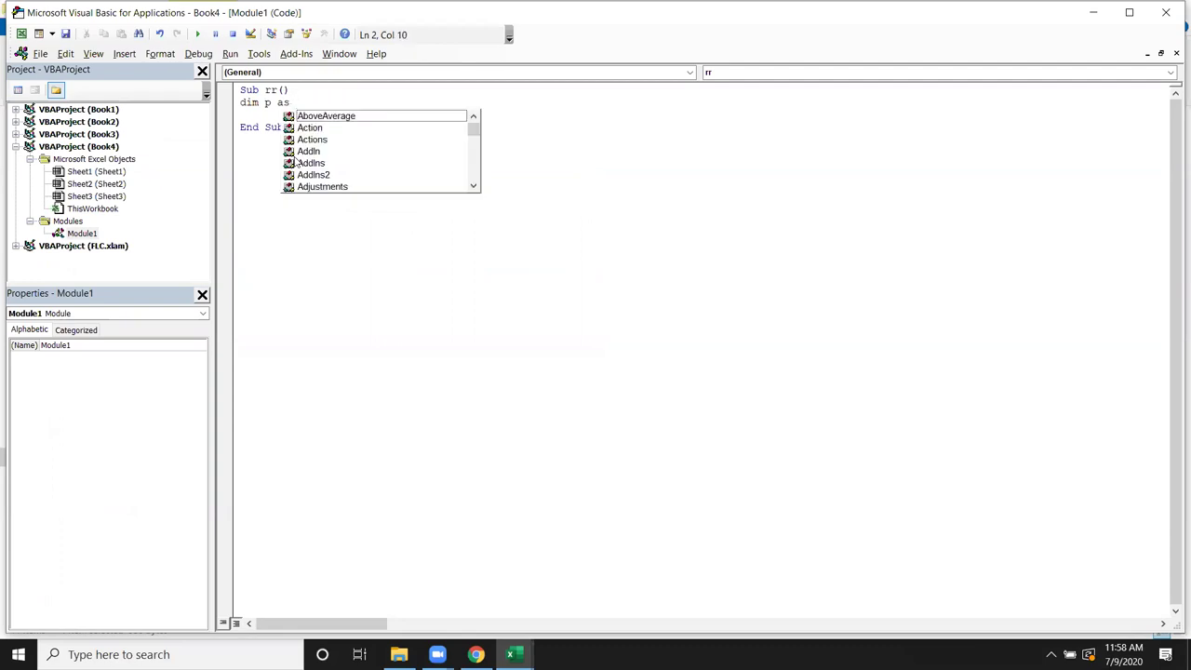
{"action": "type", "text": "Str"}
{"action": "key", "text": "Return"}
{"action": "key", "text": "Return"}
Assign p = "F:\Photo\" & Format(Date, "YYYY-MM-DD") & ".xlsx" using the path copied from Explorer
{"action": "type", "text": "p="}
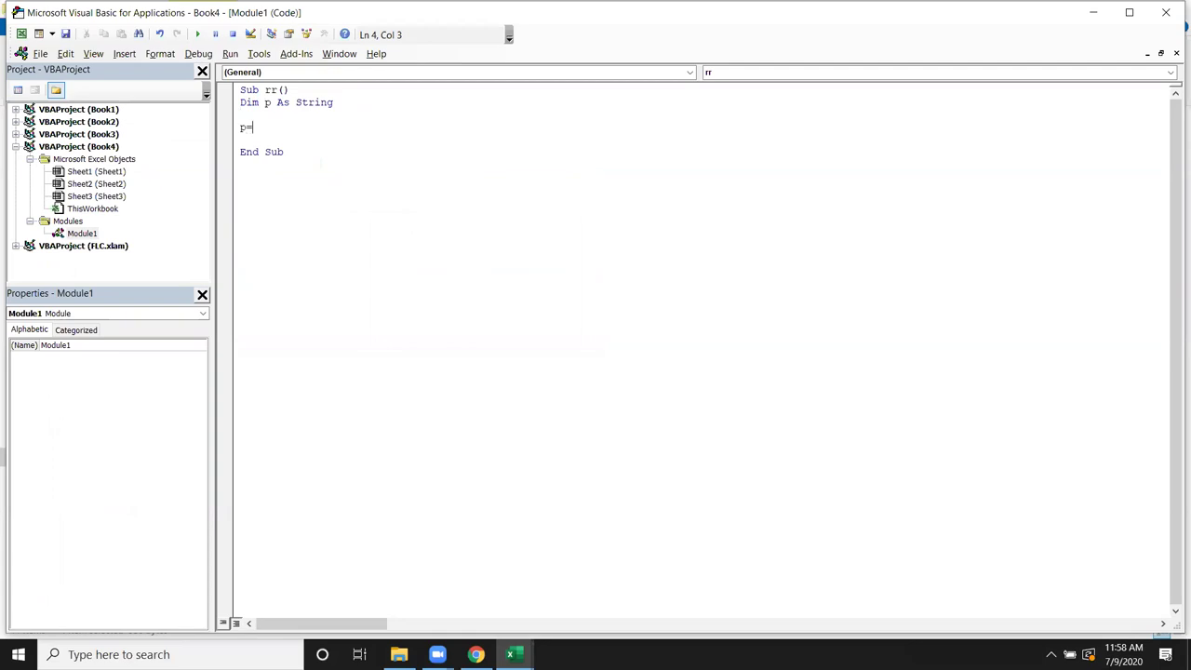
{"action": "key", "text": "alt+Tab"}
{"action": "left_click", "coordinate": [291, 125]}
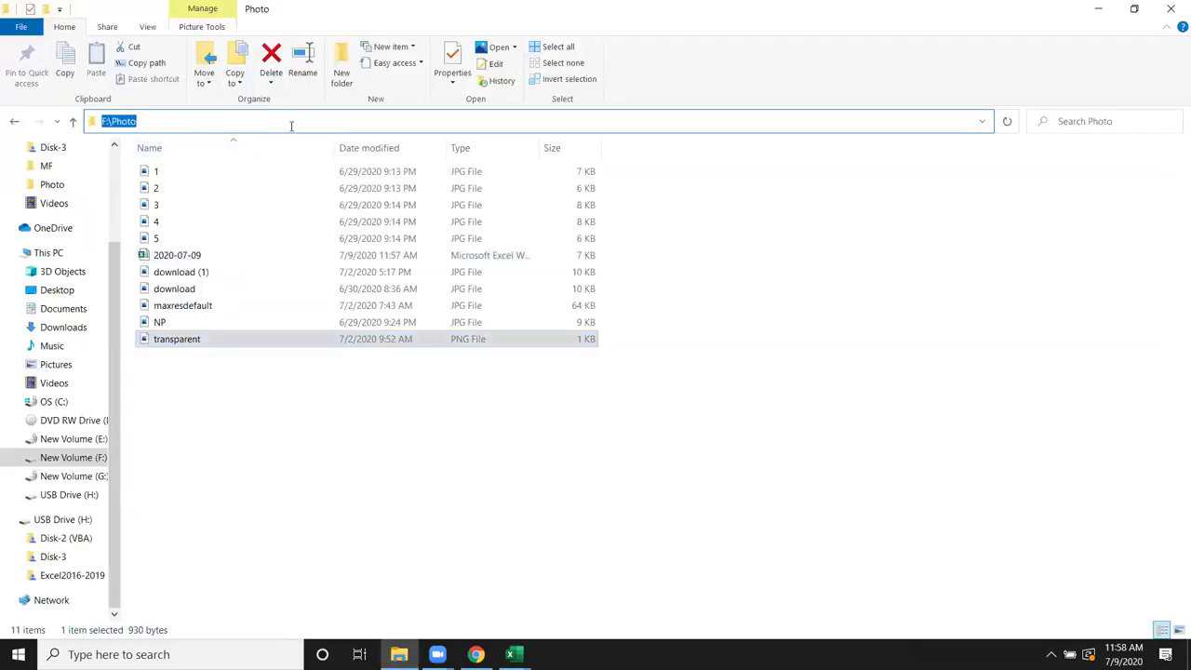
{"action": "key", "text": "Escape"}
{"action": "key", "text": "alt+Tab"}
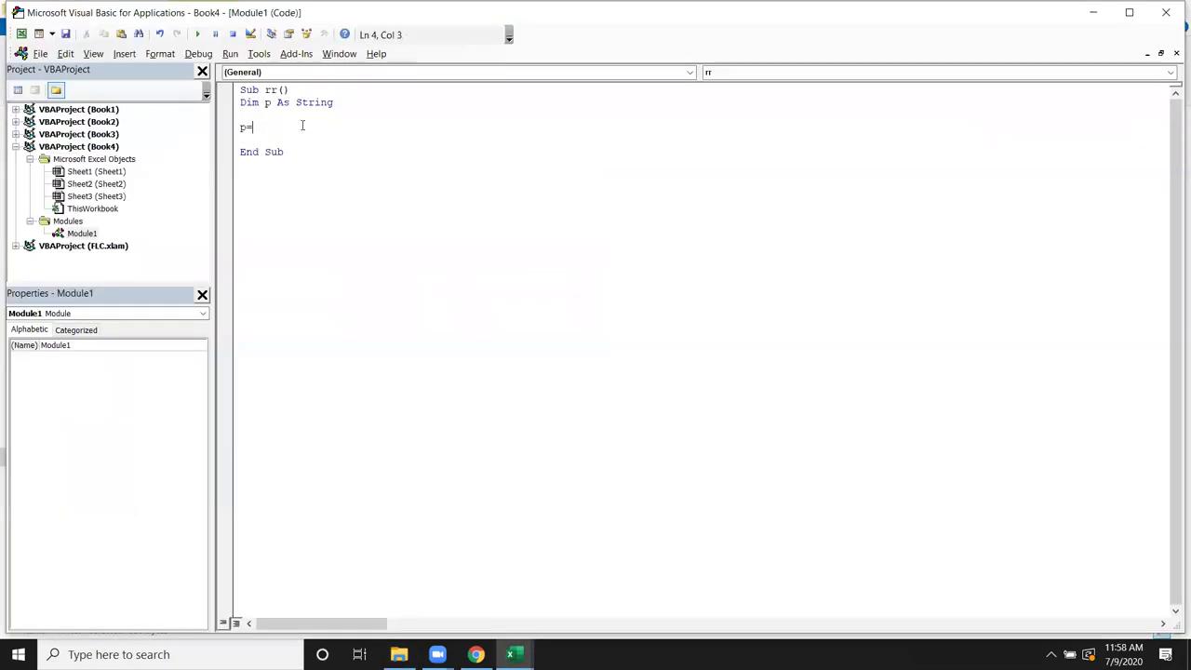
{"action": "type", "text": "\""}
{"action": "type", "text": "F:\\Photo"}
{"action": "type", "text": "\""}
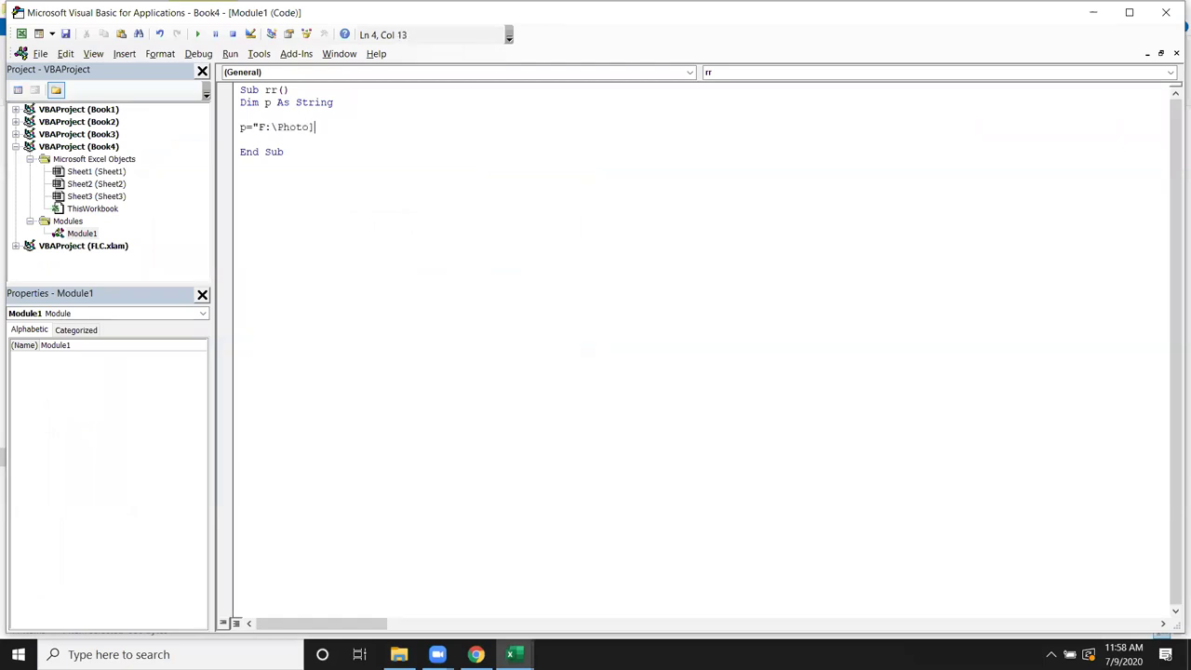
{"action": "key", "text": "BackSpace"}
{"action": "type", "text": "\\\" "}
{"action": "type", "text": "& "}
{"action": "type", "text": "format"}
{"action": "type", "text": "(date,"}
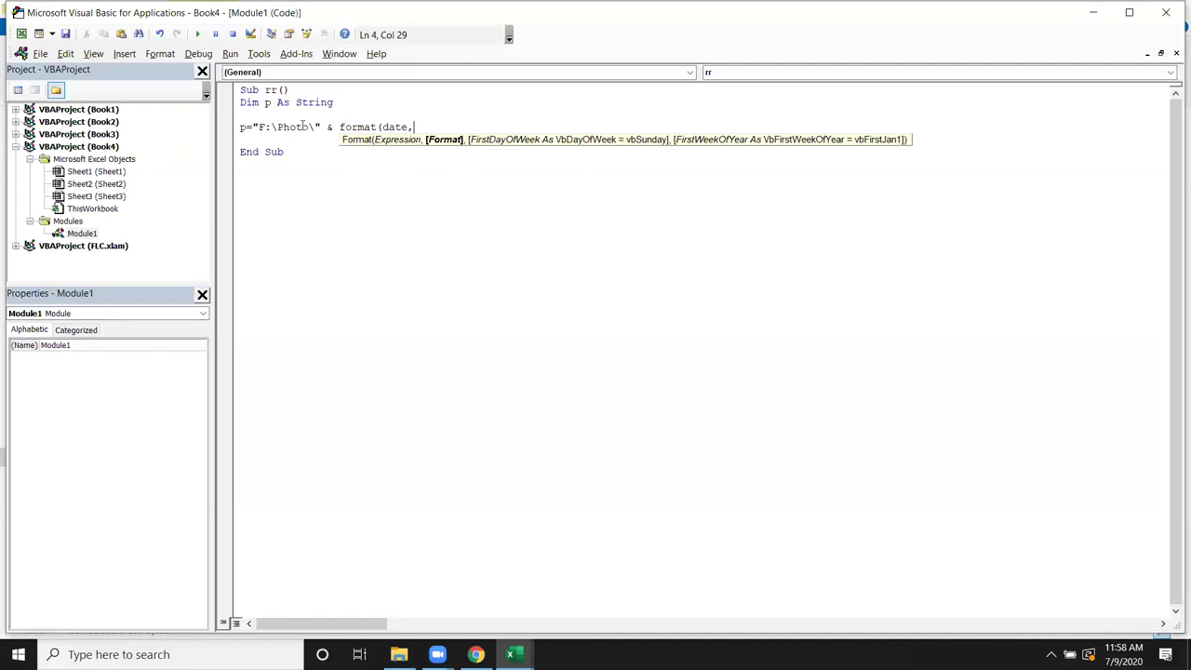
{"action": "type", "text": "\"YYYY-"}
{"action": "type", "text": "MM-"}
{"action": "type", "text": "YY"}
{"action": "key", "text": "BackSpace"}
{"action": "key", "text": "BackSpace"}
{"action": "type", "text": "DD\""}
{"action": "type", "text": ") & \".xlsx"}
{"action": "key", "text": "Return"}
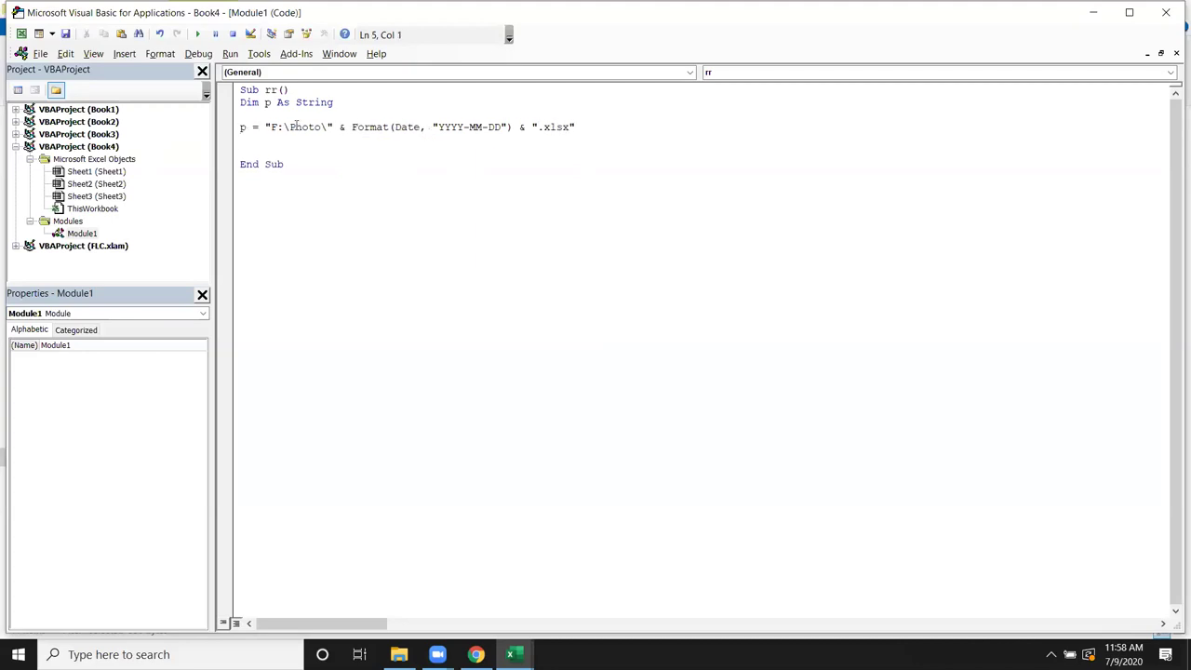
{"action": "key", "text": "alt+Tab"}
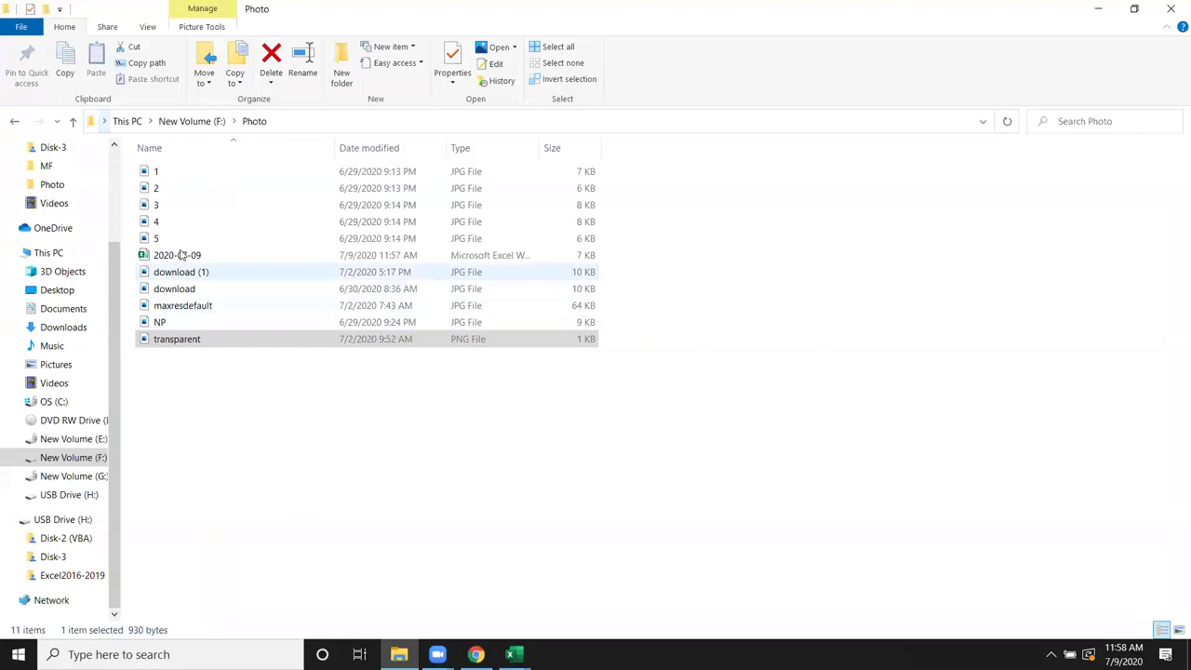
{"action": "right_click", "coordinate": [180, 253]}
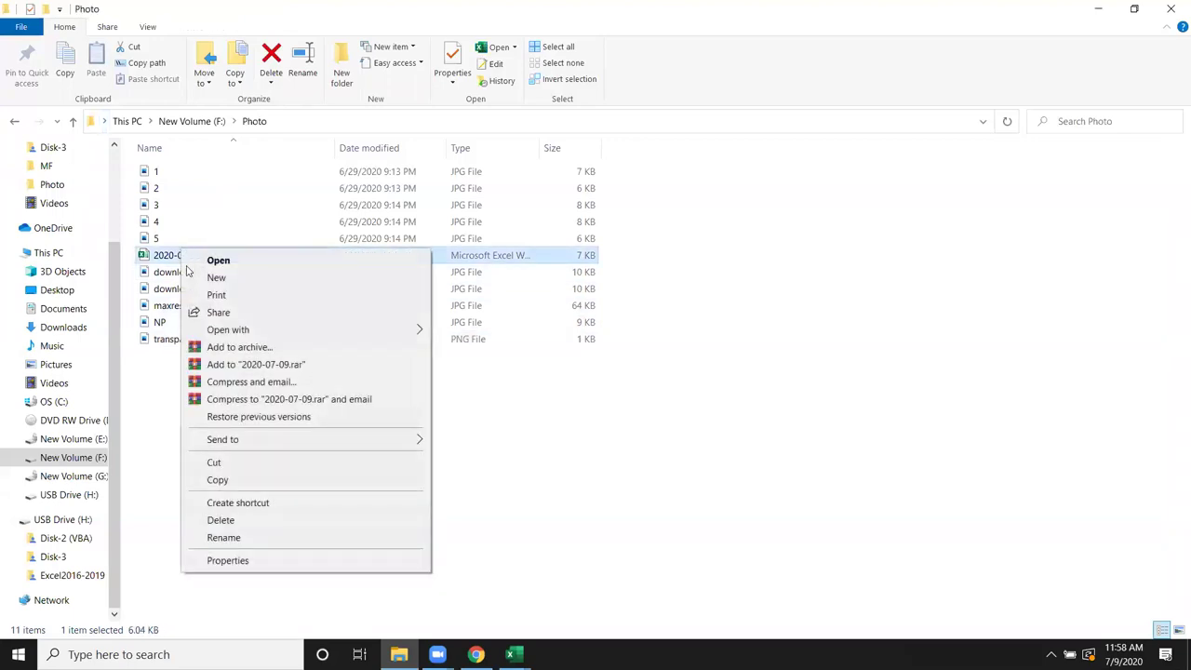
{"action": "left_click", "coordinate": [234, 563]}
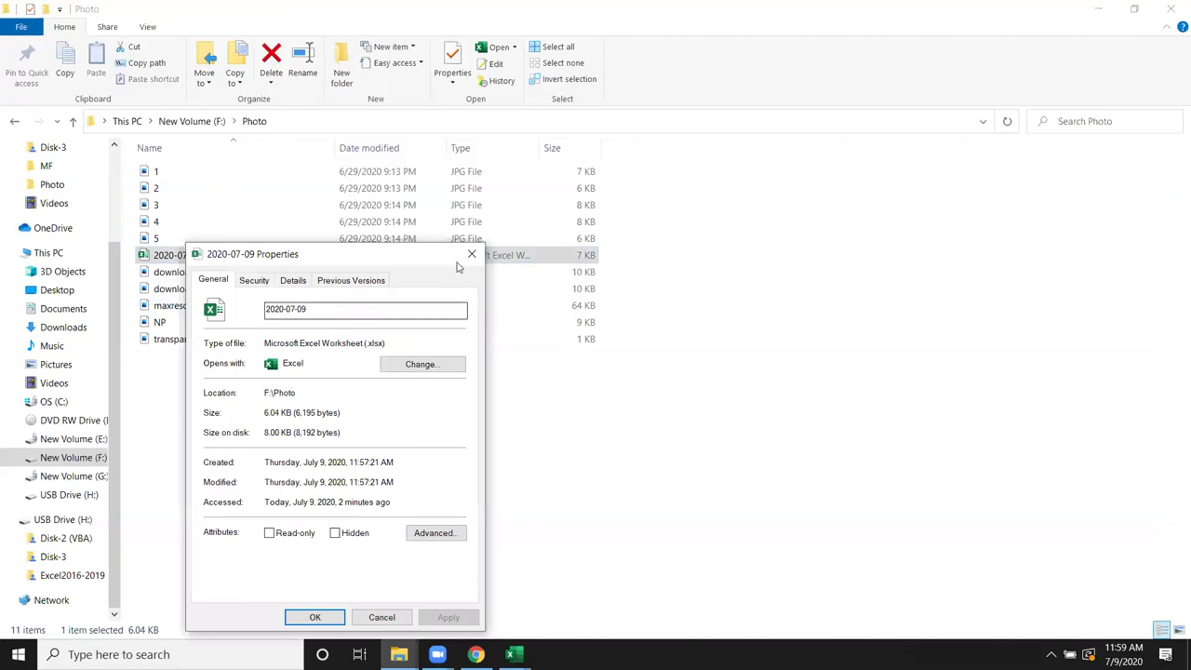
{"action": "left_click", "coordinate": [471, 255]}
{"action": "key", "text": "alt+Tab"}
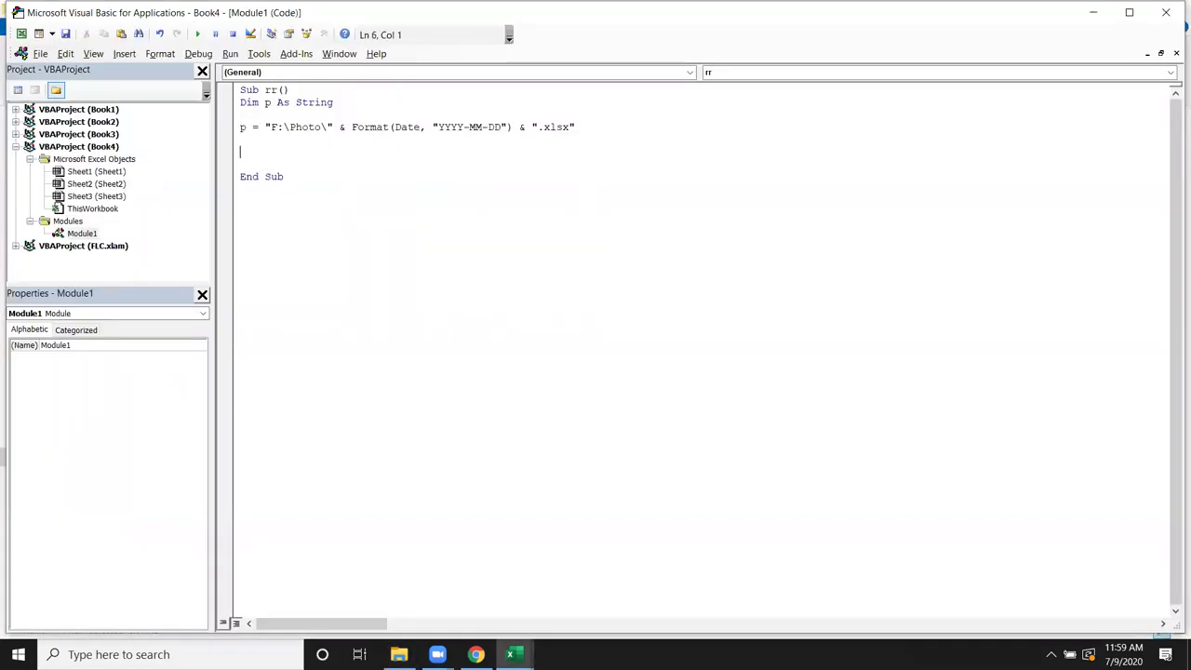
Type an unfinished filecopy p , line and dismiss the compile error
{"action": "type", "text": "fileco"}
{"action": "type", "text": "py "}
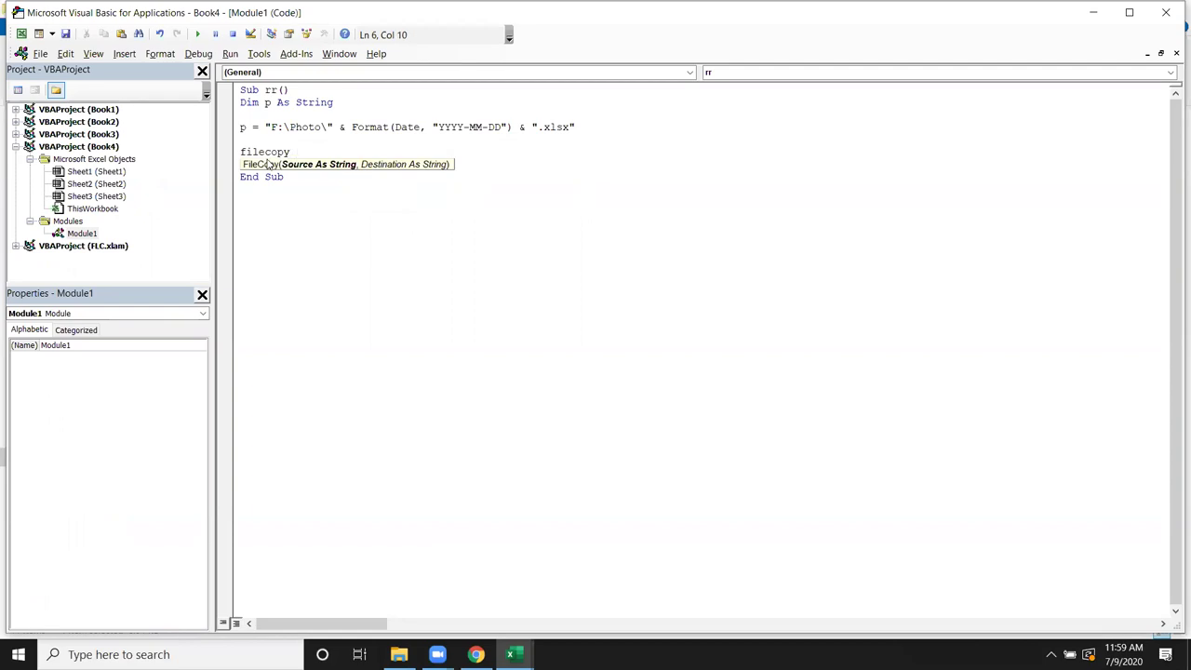
{"action": "type", "text": "p "}
{"action": "type", "text": ","}
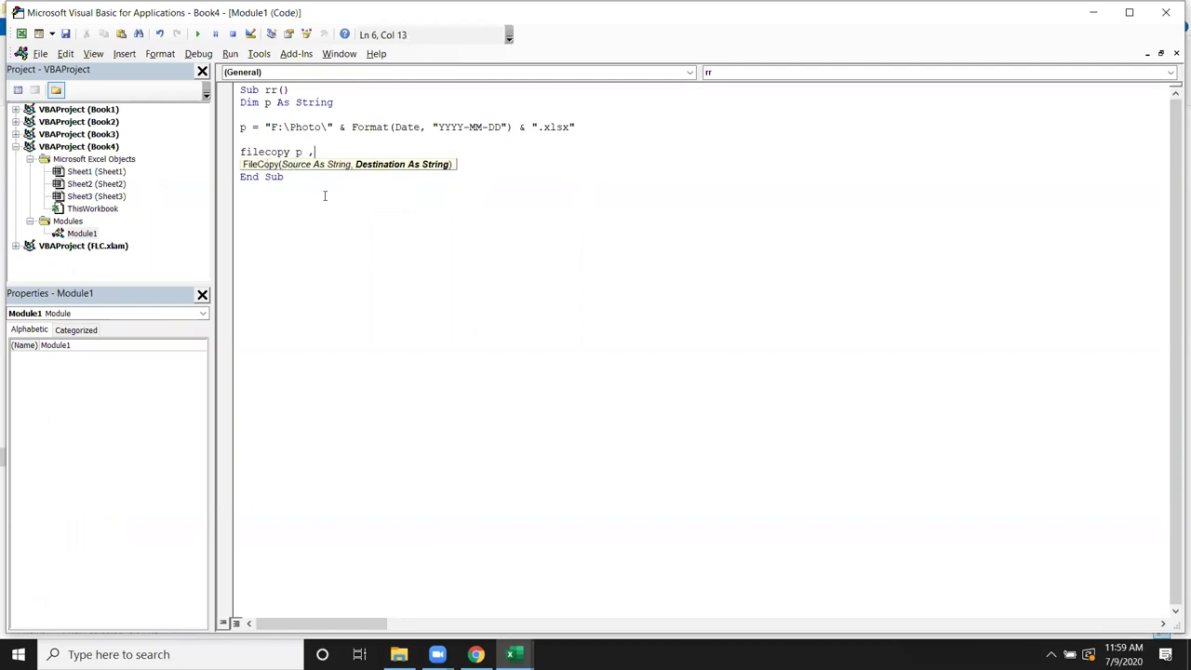
{"action": "left_click", "coordinate": [325, 196]}
{"action": "left_click", "coordinate": [582, 389]}
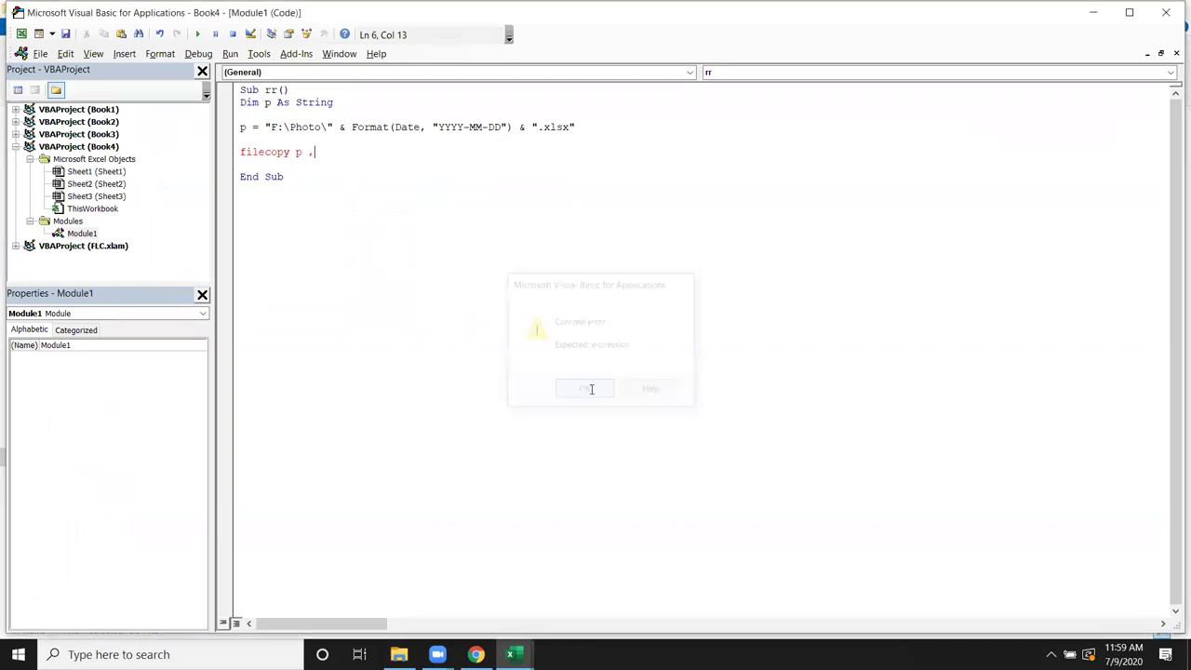
{"action": "key", "text": "alt+Tab"}
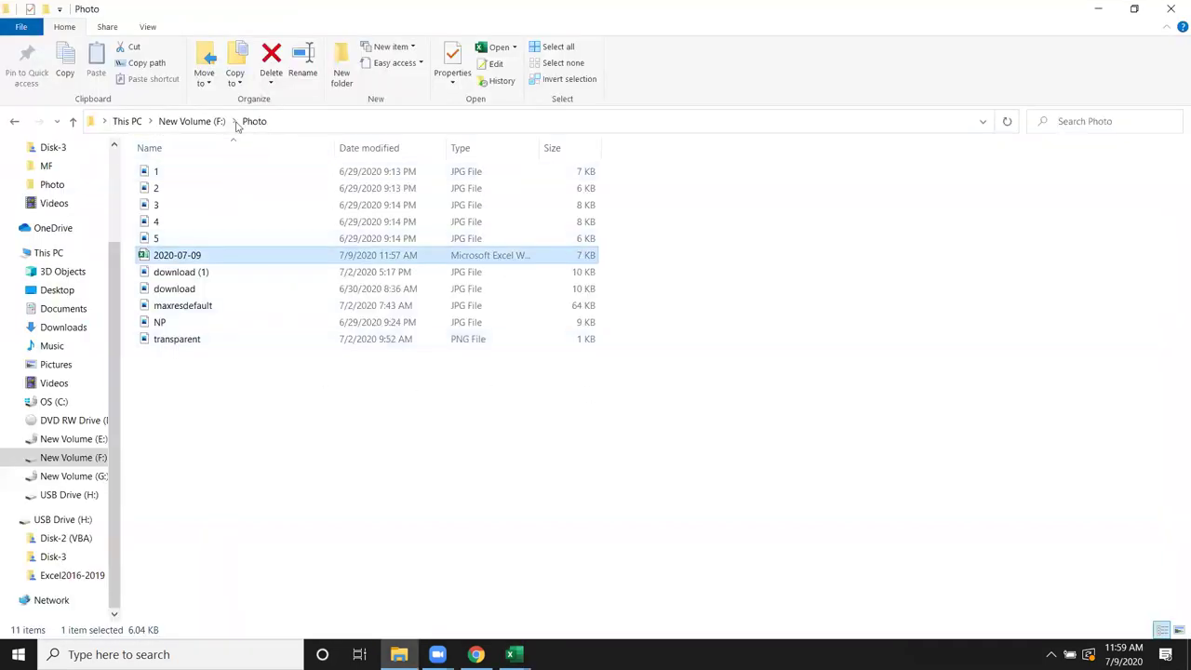
Go up to drive F and open the 2020 folder to view its full path
{"action": "left_click", "coordinate": [207, 123]}
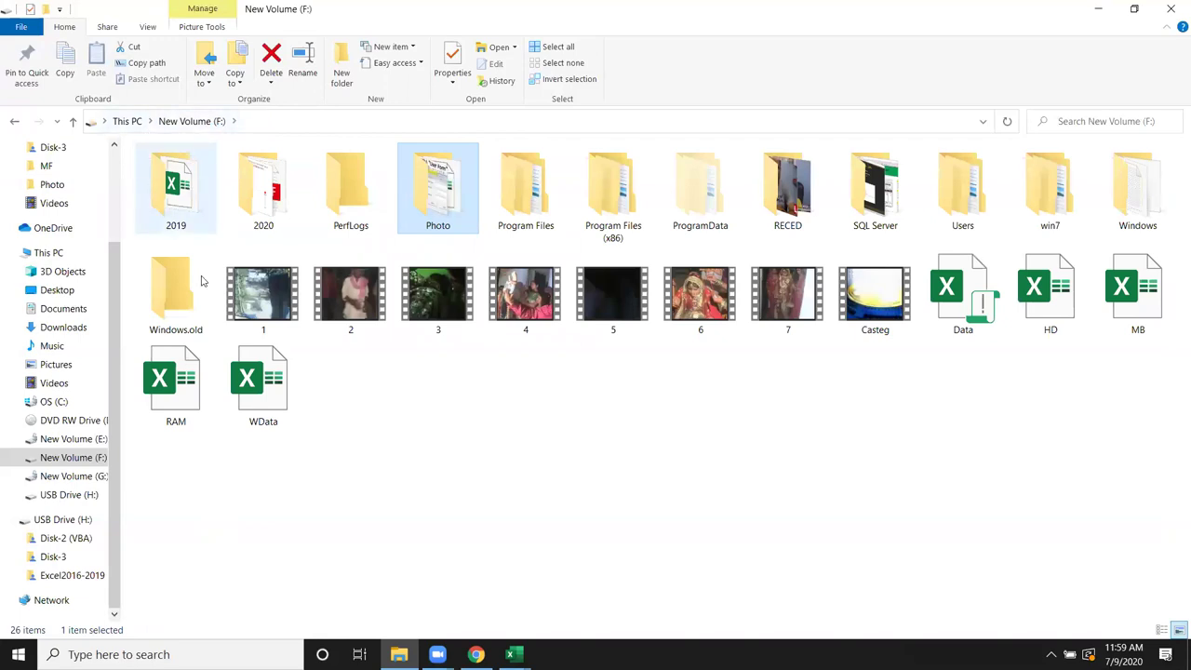
{"action": "double_click", "coordinate": [263, 190]}
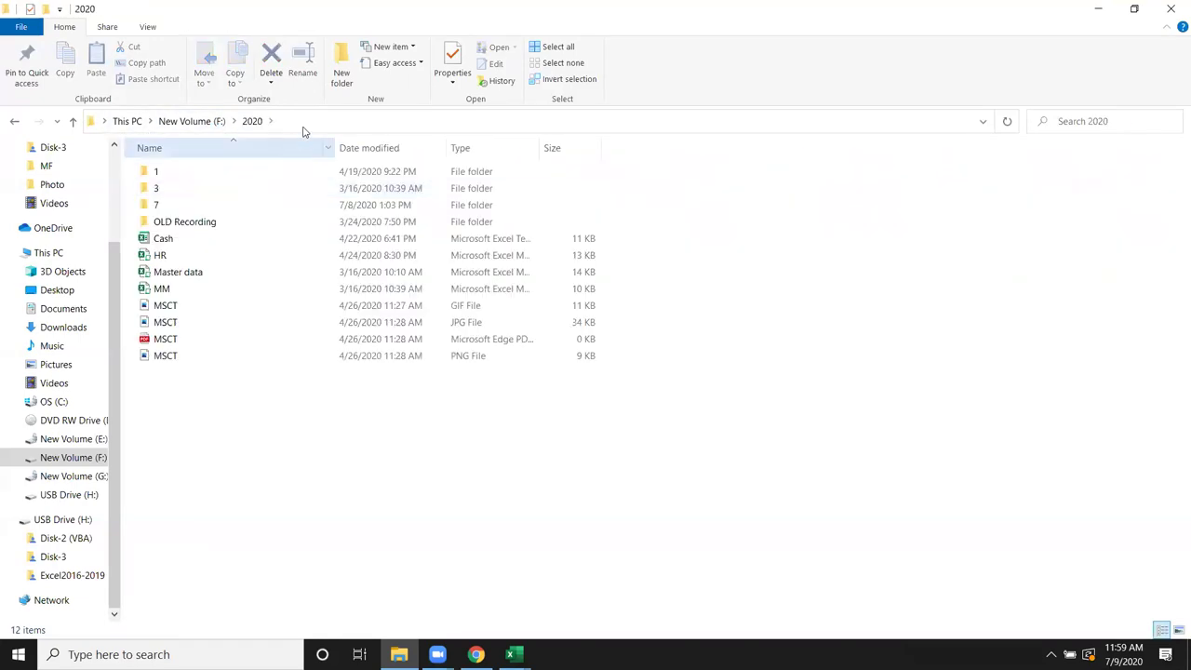
{"action": "left_click", "coordinate": [305, 125]}
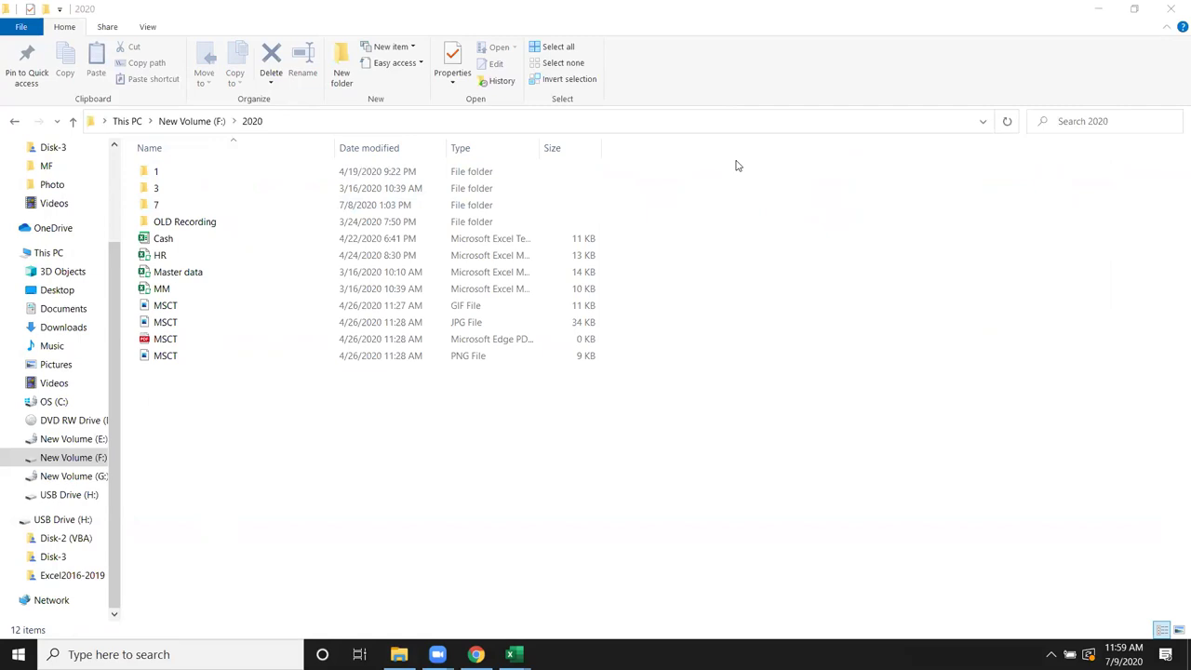
{"action": "left_click", "coordinate": [605, 166]}
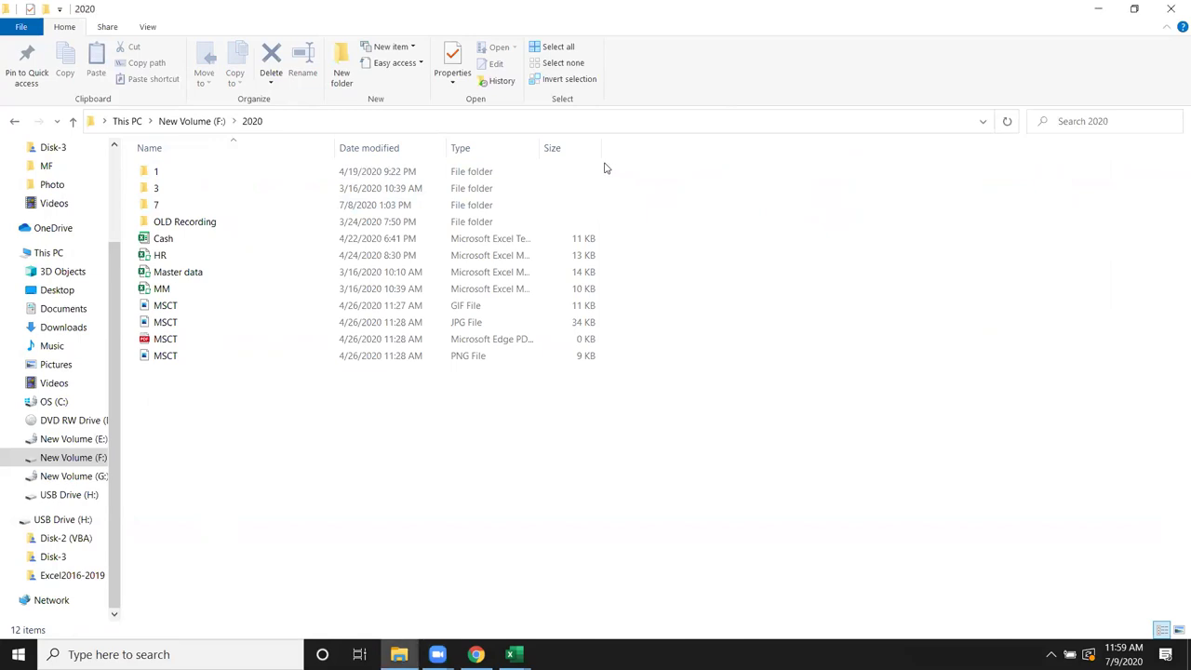
{"action": "key", "text": "alt+Tab"}
{"action": "key", "text": "alt+Tab"}
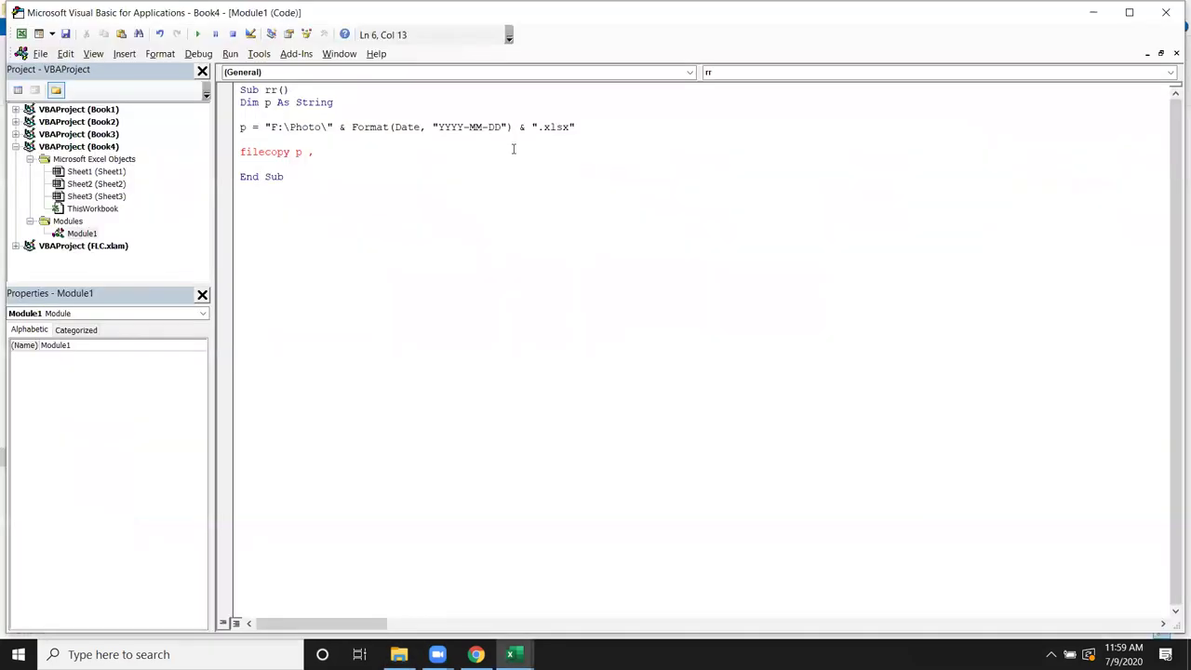
Start the FileCopy destination with the "F:\2020\" path copied from Explorer
{"action": "double_click", "coordinate": [451, 127]}
{"action": "left_click", "coordinate": [503, 128]}
{"action": "type", "text": "\""}
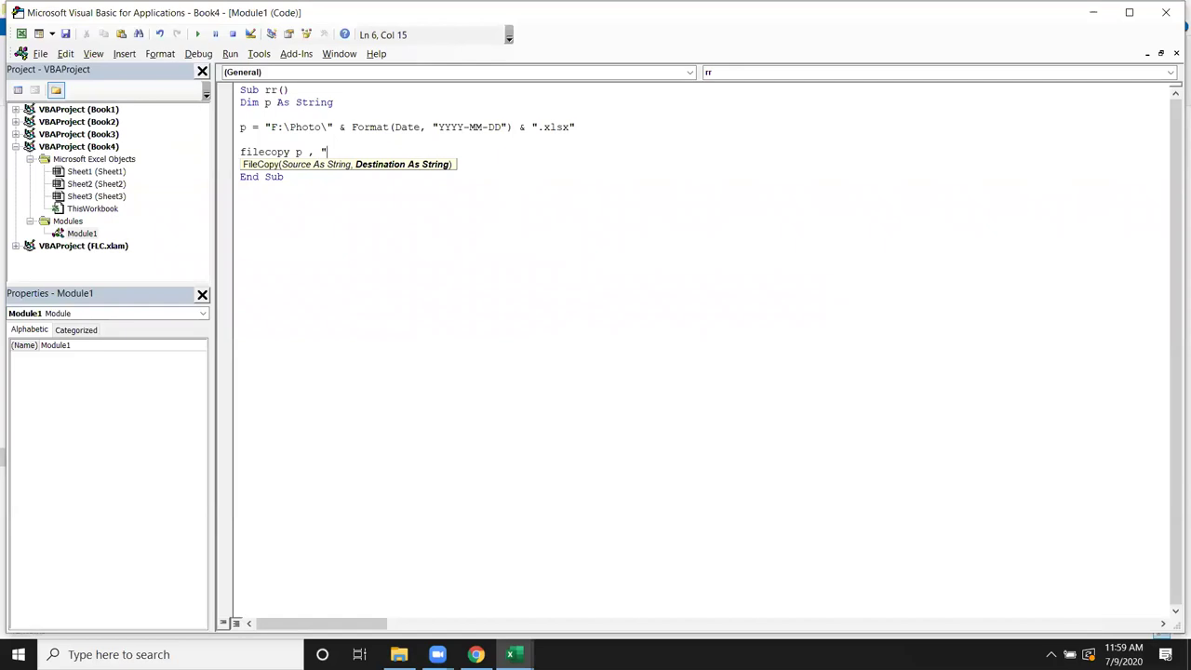
{"action": "key", "text": "alt+Tab"}
{"action": "left_click", "coordinate": [329, 124]}
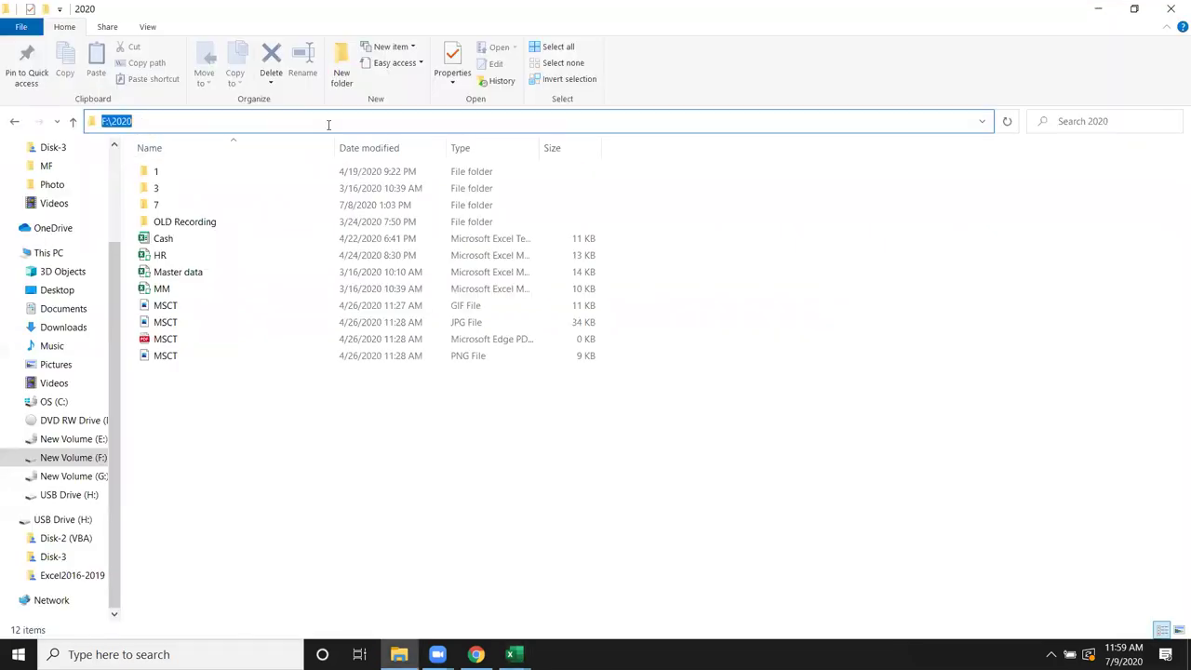
{"action": "key", "text": "alt+Tab"}
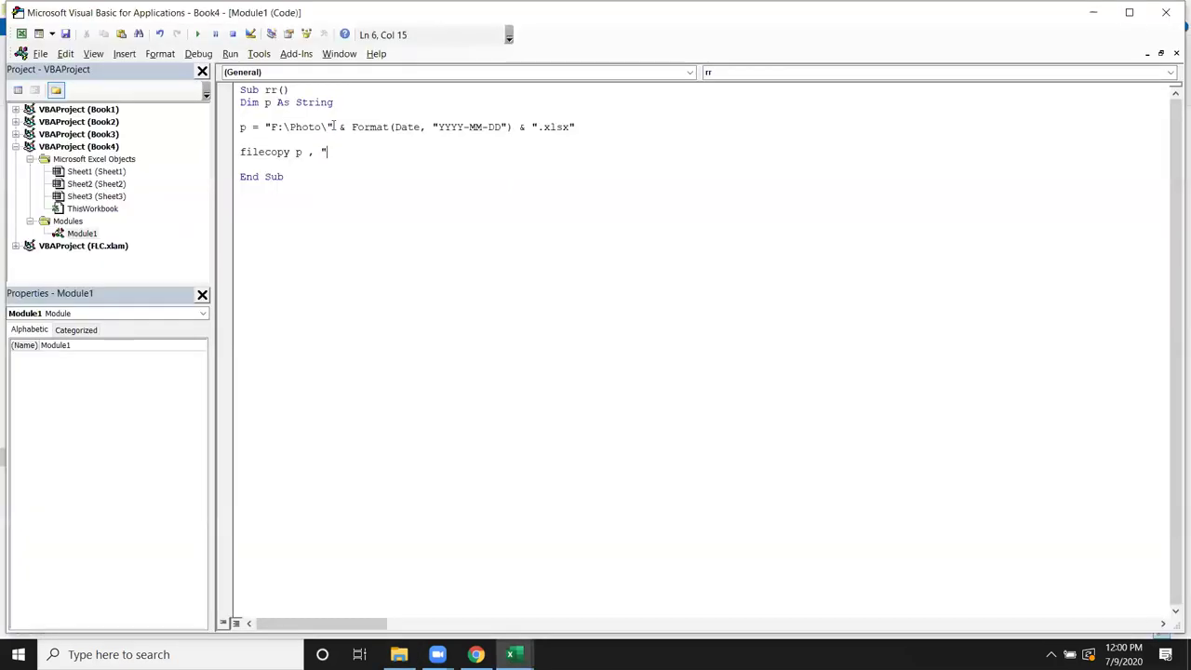
{"action": "type", "text": "F:\\2020"}
{"action": "type", "text": "\\\""}
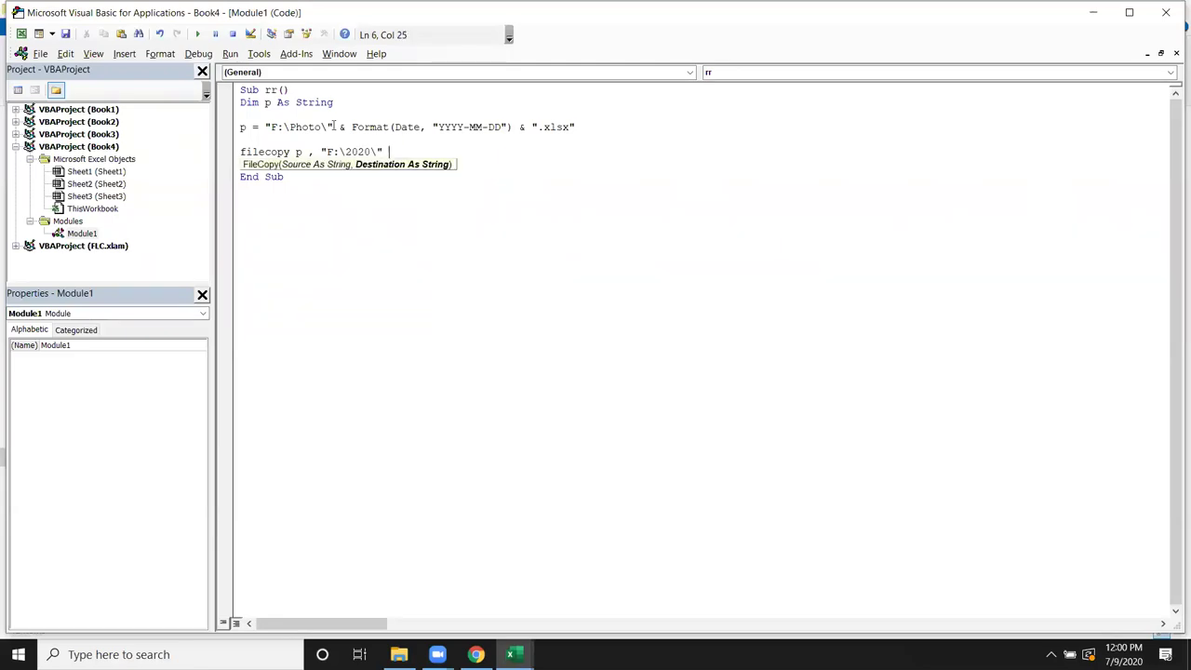
{"action": "type", "text": " &"}
{"action": "left_click", "coordinate": [380, 141]}
{"action": "key", "text": "Return"}
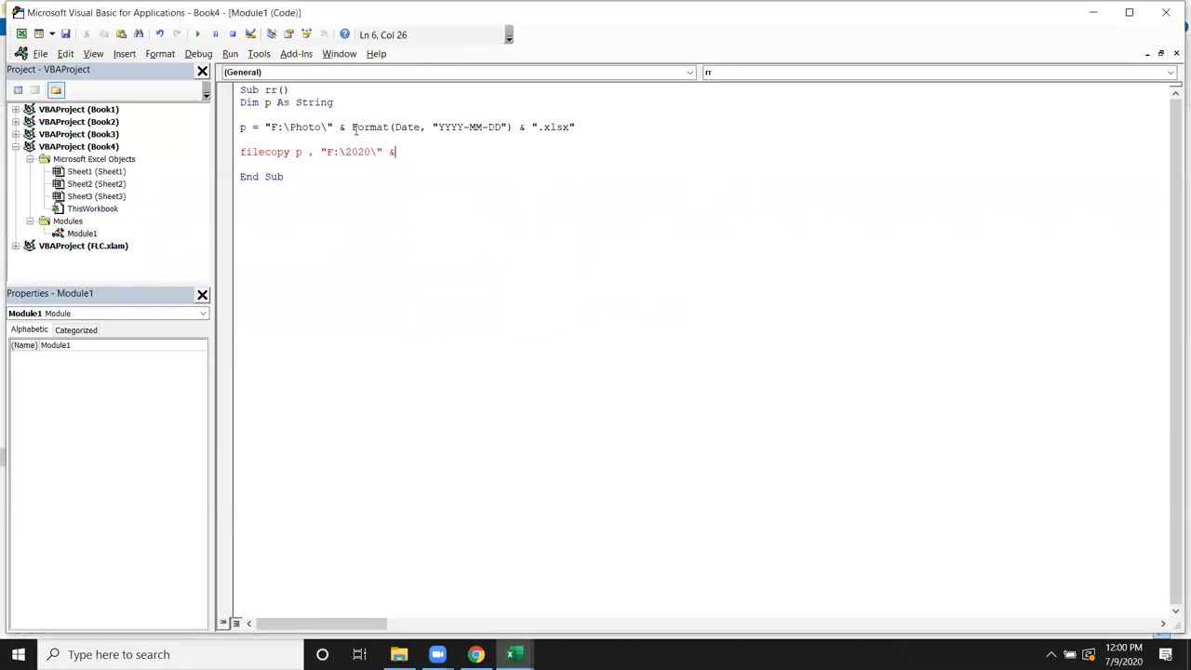
Append the Format(Date, "YYYY-MM-DD") & ".xlsx" file name copied from p
{"action": "left_click_drag", "start_coordinate": [351, 127], "coordinate": [581, 128]}
{"action": "key", "text": "ctrl+c"}
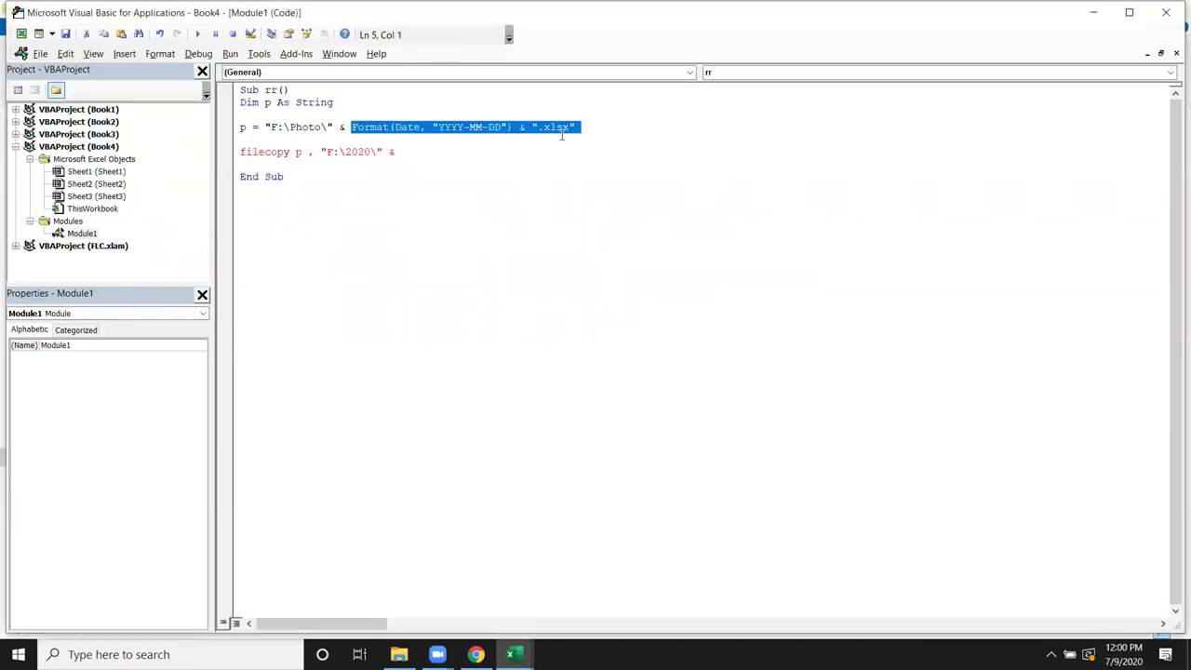
{"action": "left_click", "coordinate": [407, 153]}
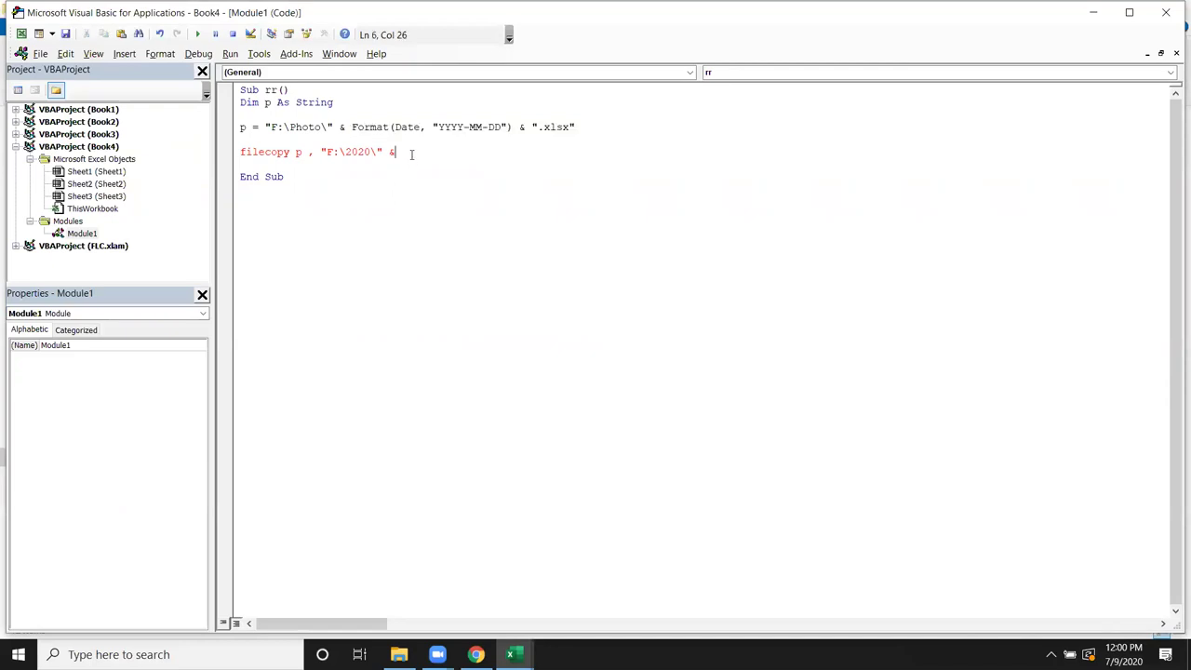
{"action": "key", "text": "ctrl+v"}
{"action": "key", "text": "Return"}
{"action": "left_click", "coordinate": [379, 230]}
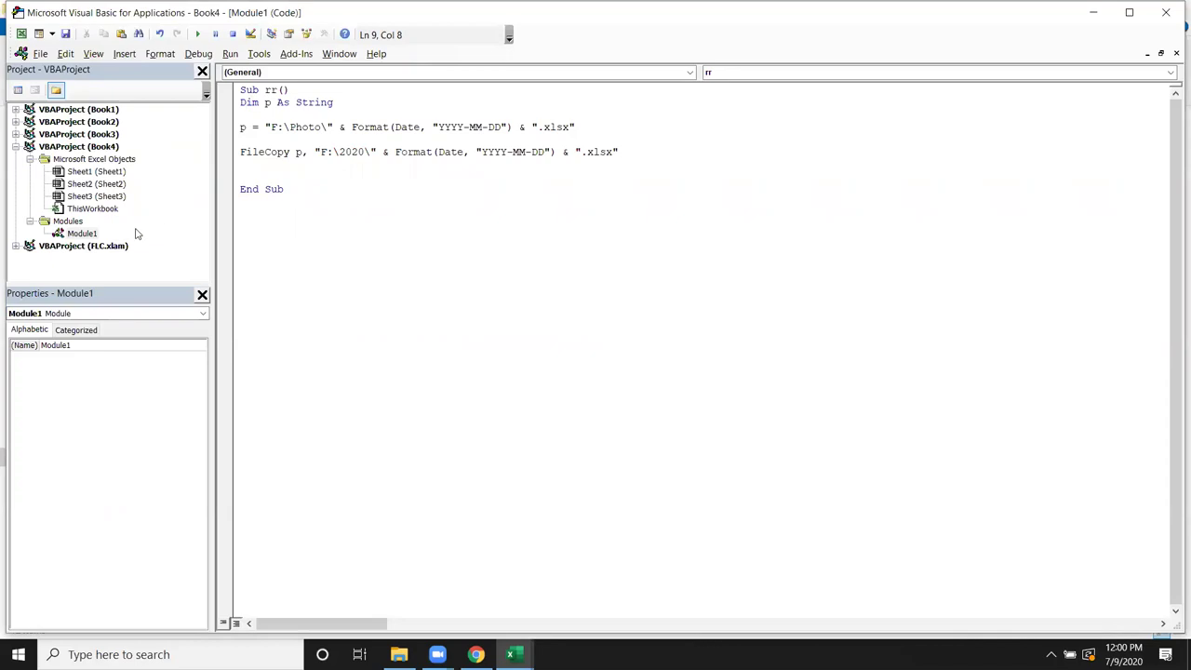
Add a Workbook_Open procedure in ThisWorkbook that calls rr, then close the editor
{"action": "double_click", "coordinate": [90, 210]}
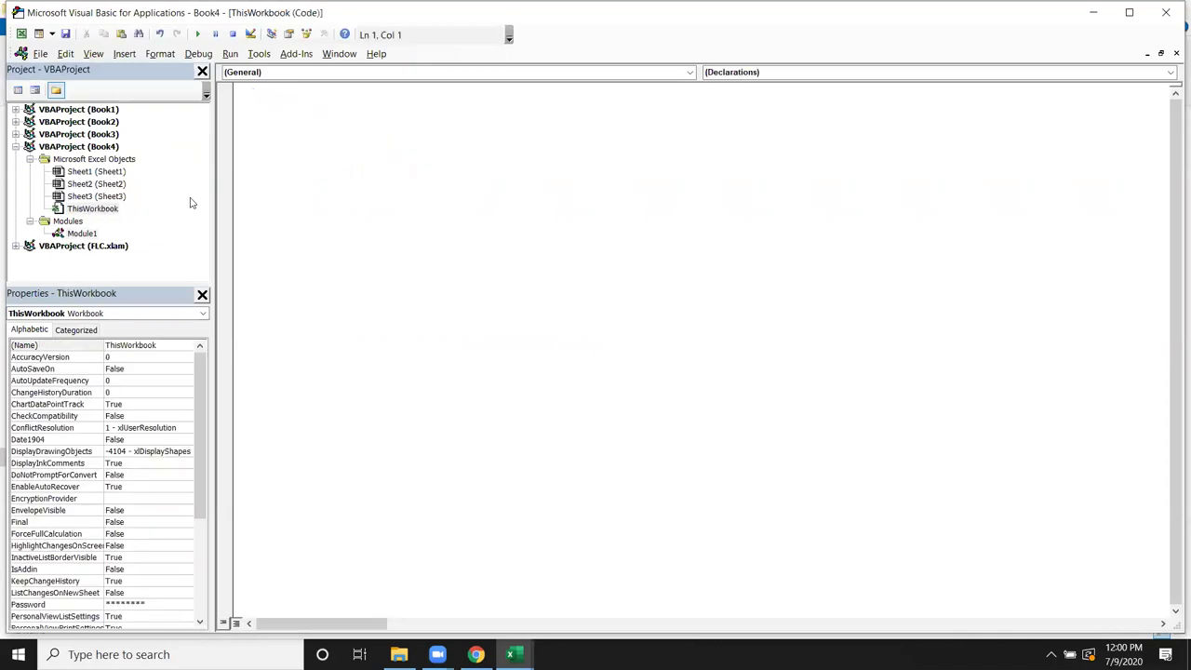
{"action": "left_click", "coordinate": [262, 72]}
{"action": "left_click", "coordinate": [259, 93]}
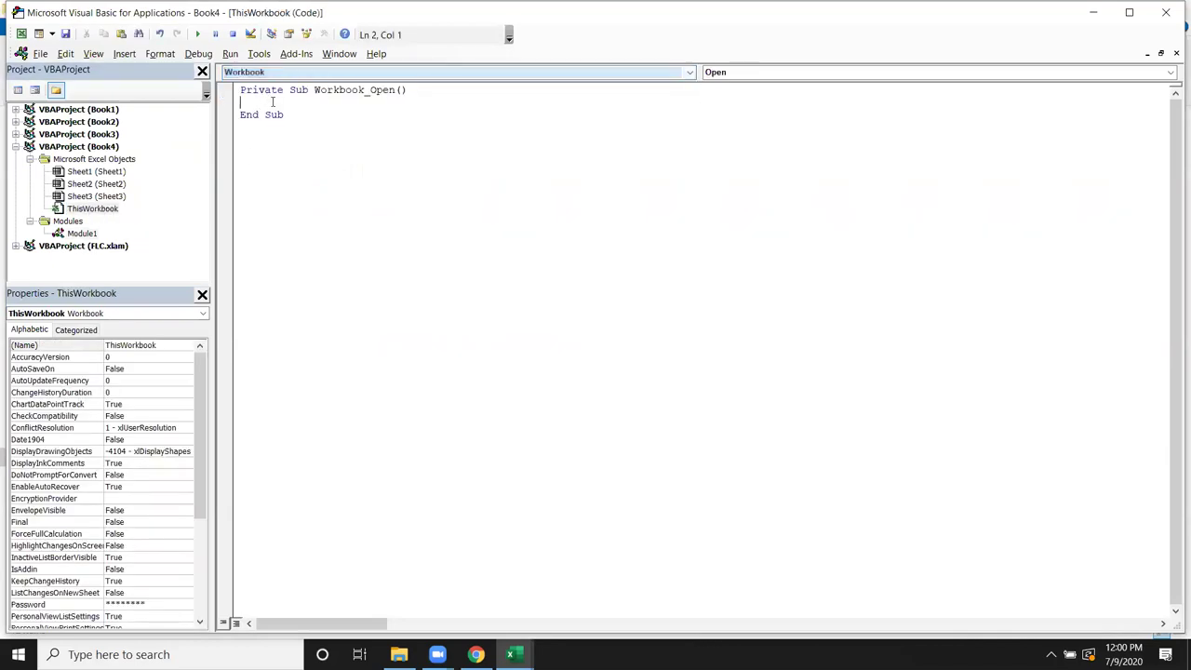
{"action": "type", "text": "rr"}
{"action": "left_click", "coordinate": [306, 149]}
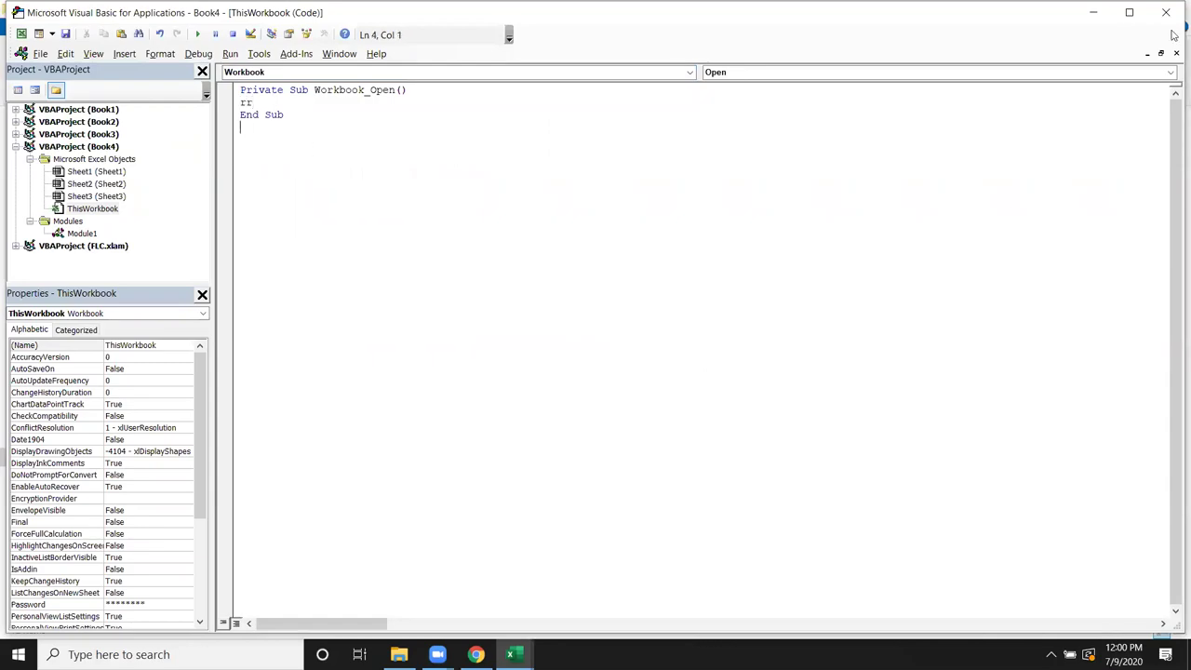
{"action": "left_click", "coordinate": [1170, 12]}
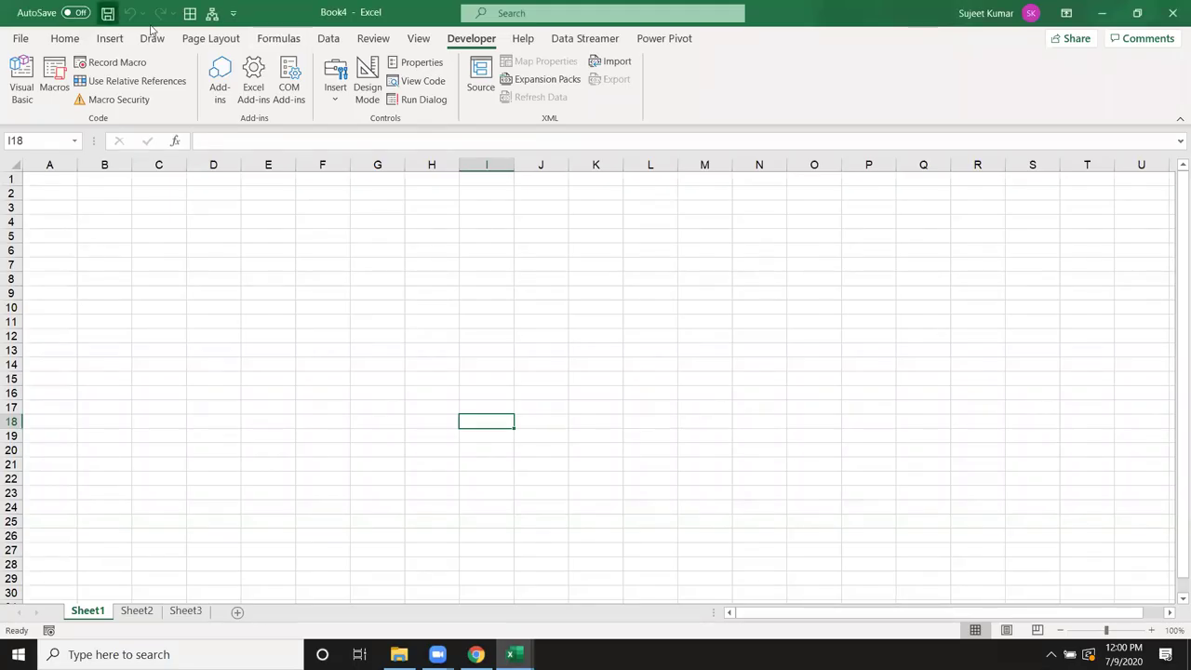
Save the workbook as cc.xlsm in Documents and close it
{"action": "key", "text": "ctrl+s"}
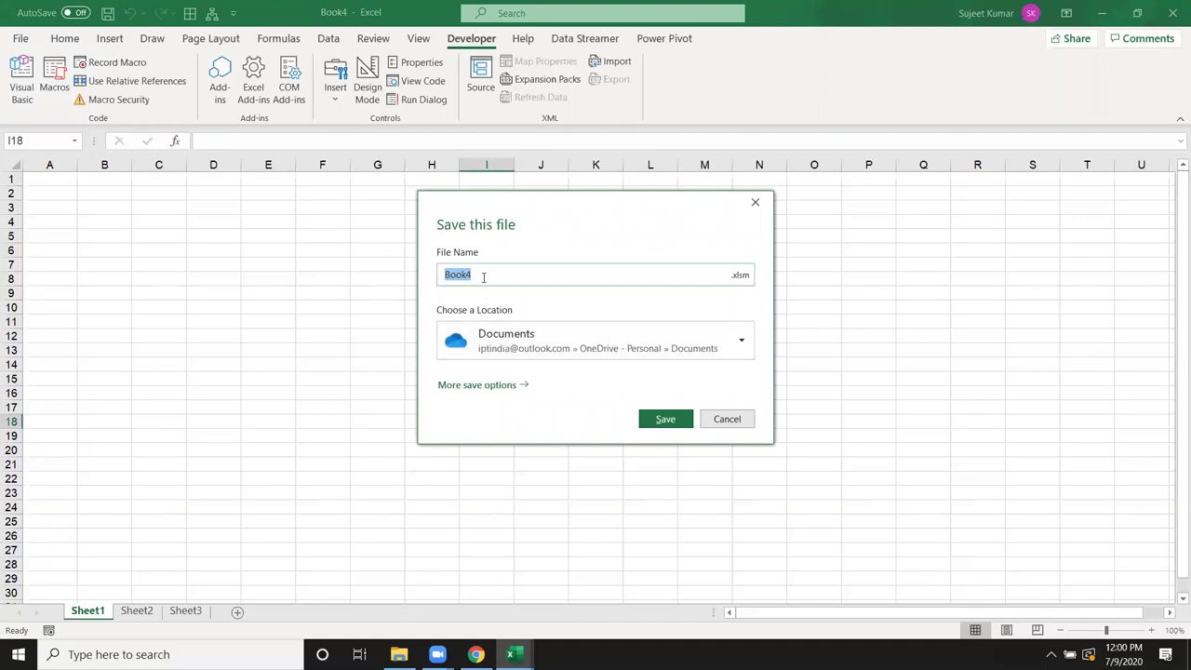
{"action": "type", "text": "cc"}
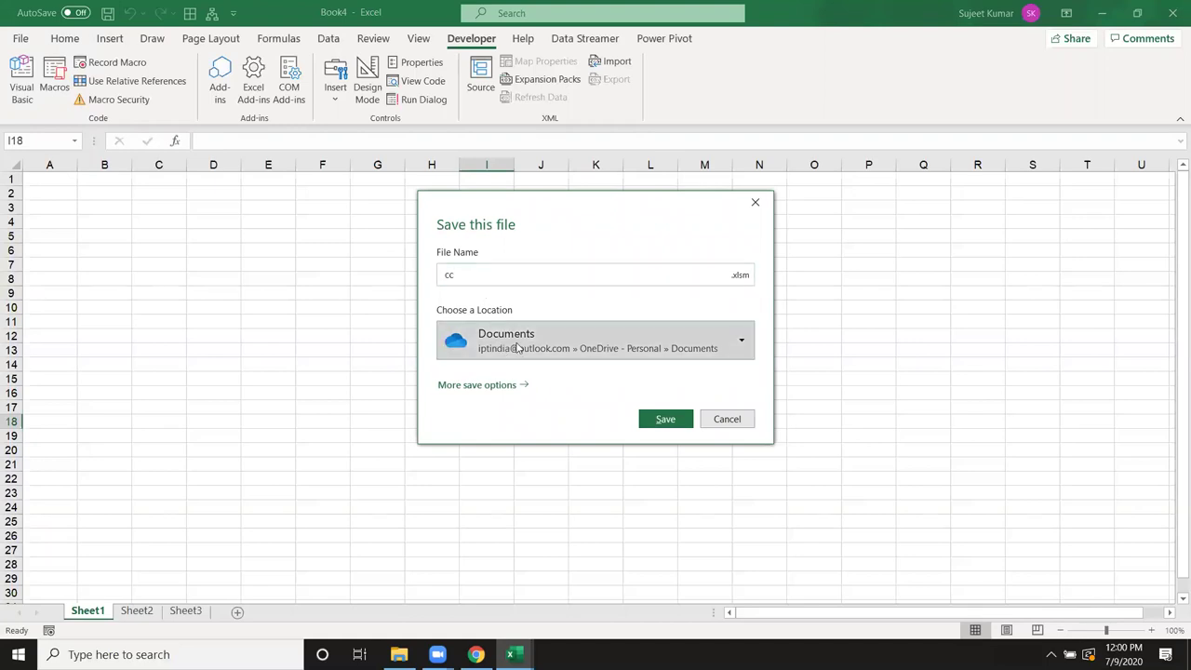
{"action": "left_click", "coordinate": [519, 340]}
{"action": "left_click", "coordinate": [518, 423]}
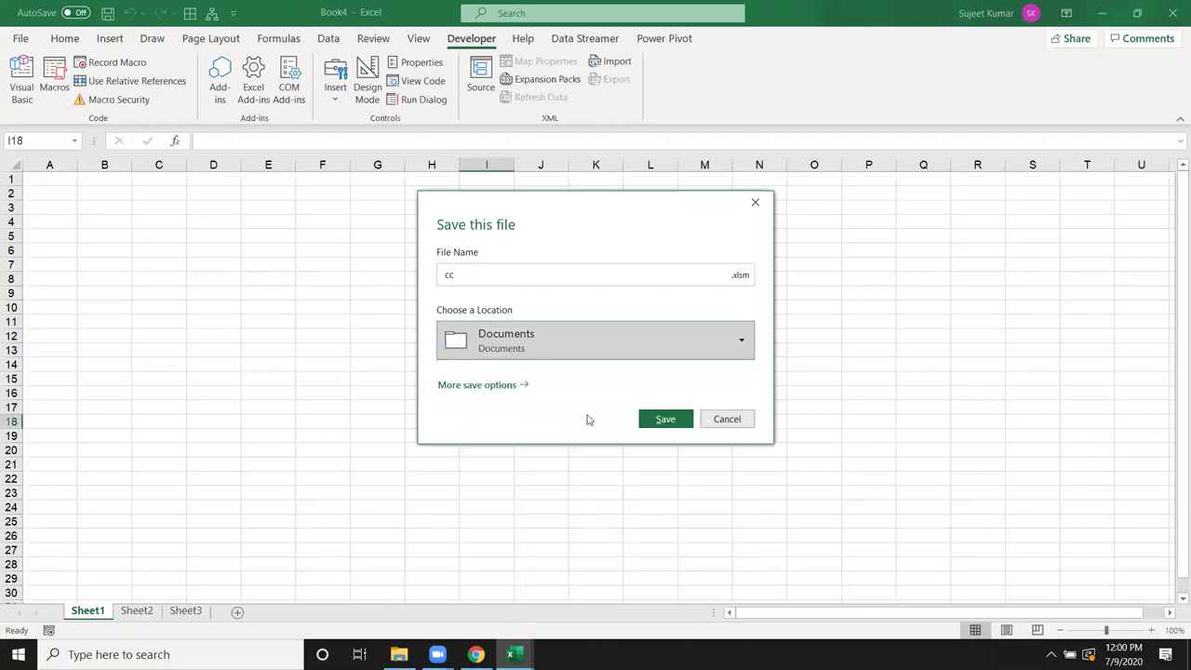
{"action": "left_click", "coordinate": [678, 419]}
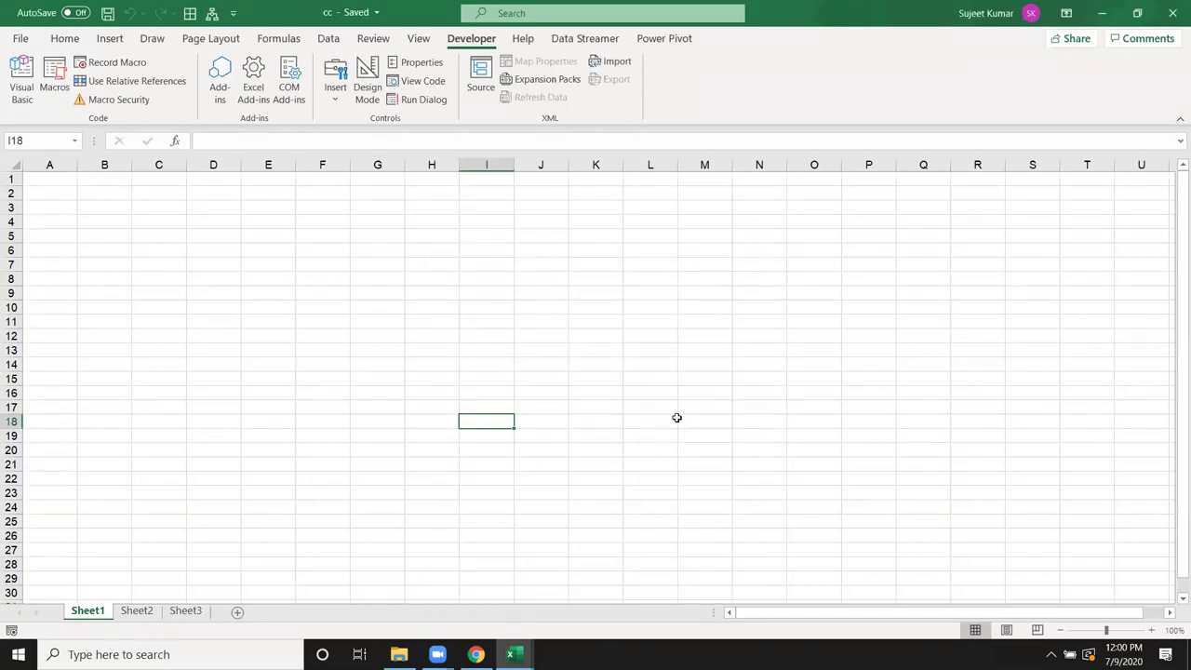
{"action": "left_click", "coordinate": [1175, 11]}
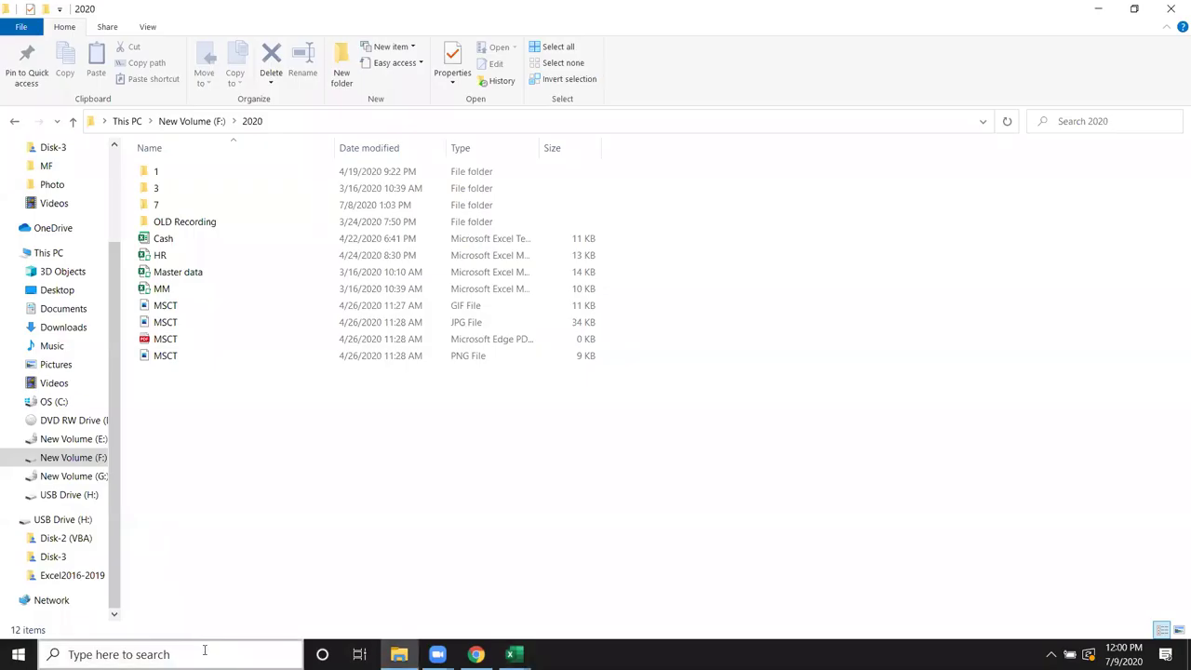
{"action": "left_click", "coordinate": [205, 653]}
Launch Task Scheduler via search and create a new task named openfl
{"action": "type", "text": "s"}
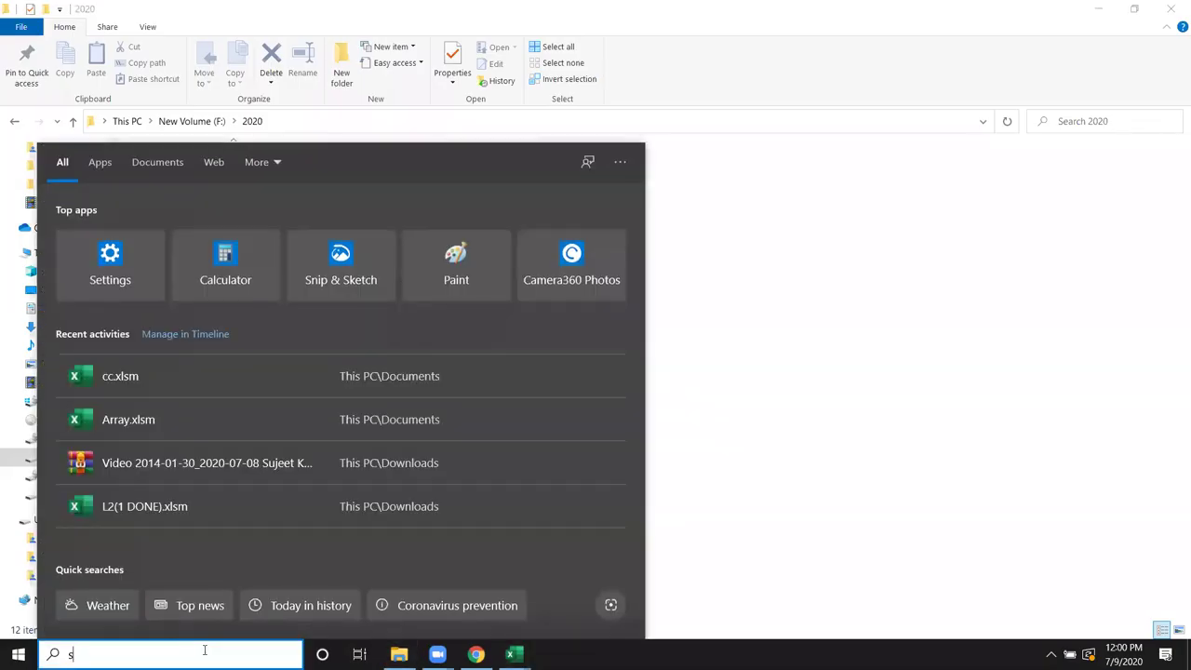
{"action": "type", "text": "c"}
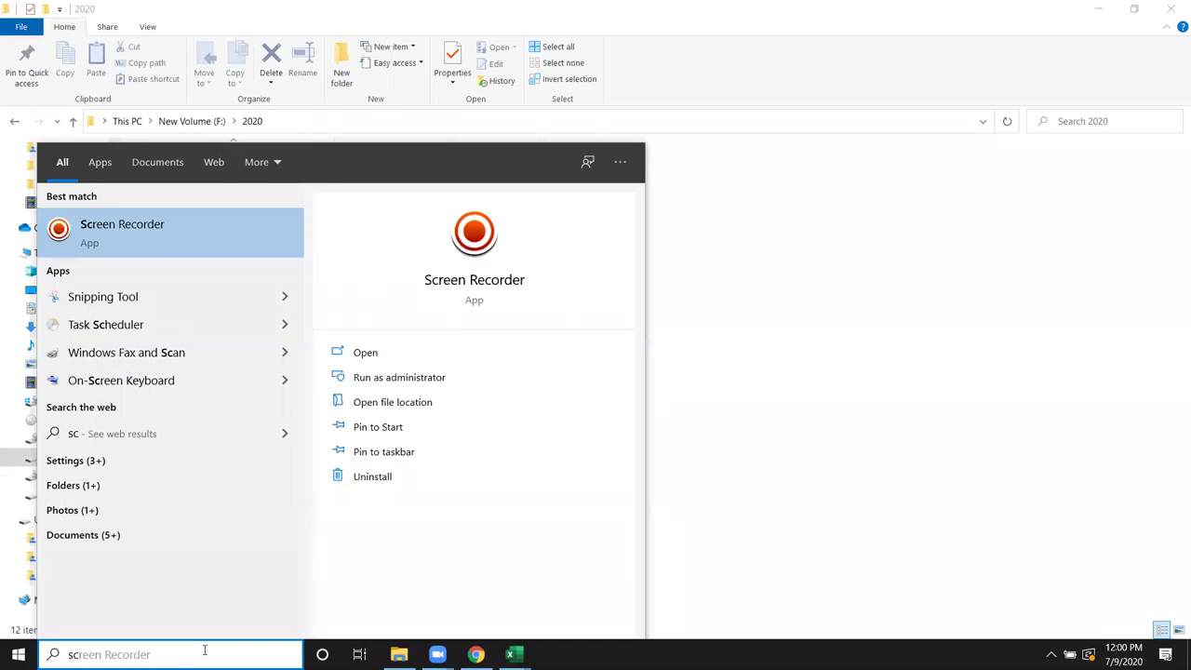
{"action": "type", "text": "h"}
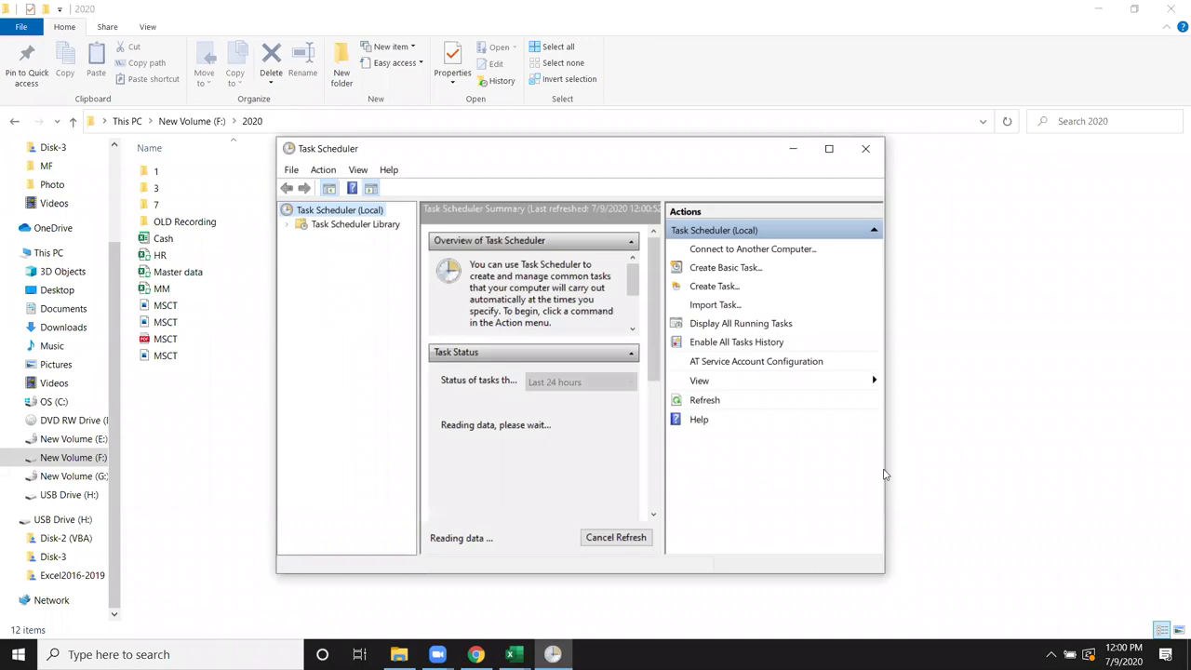
{"action": "left_click", "coordinate": [714, 286]}
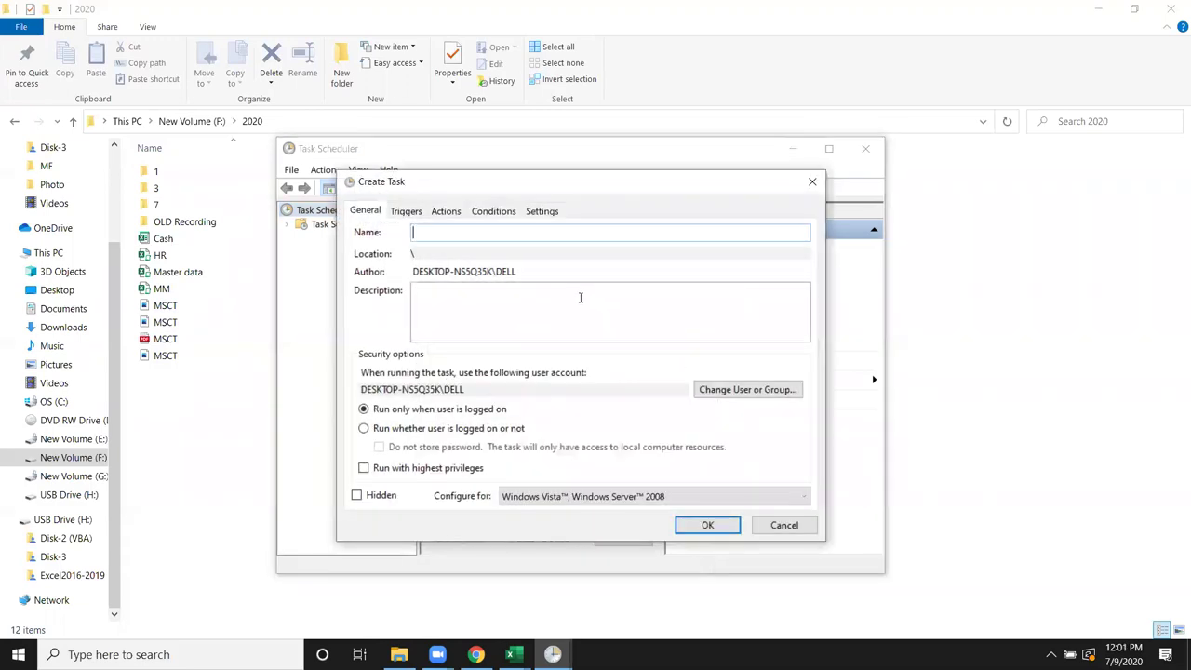
{"action": "type", "text": "openfl"}
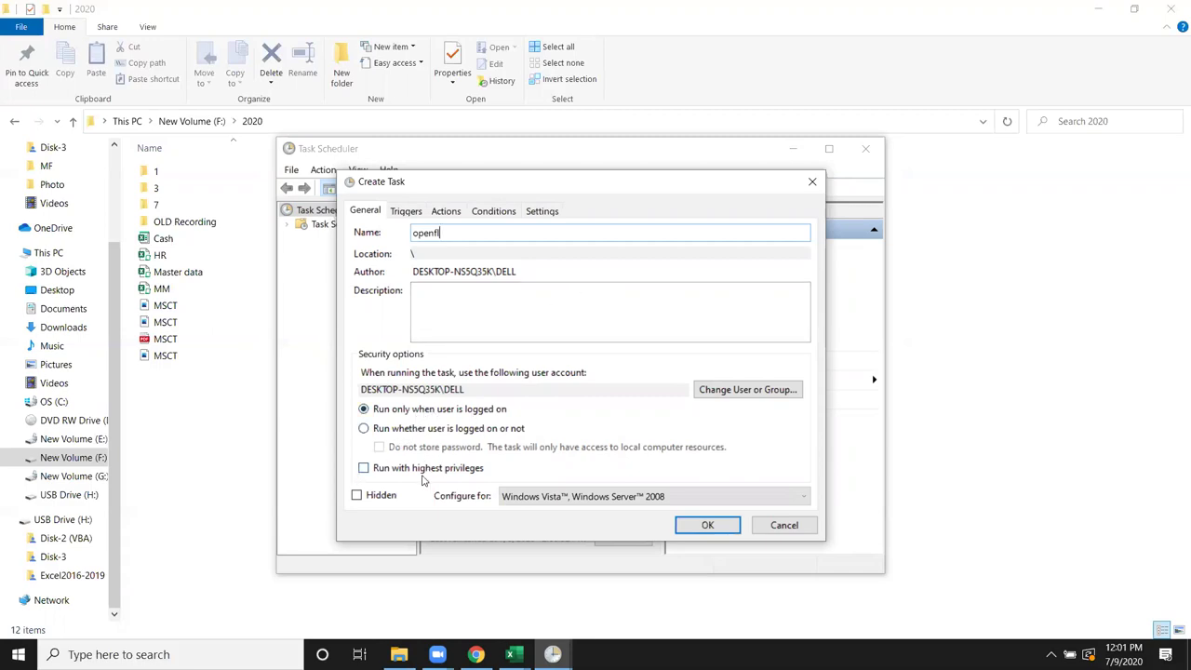
{"action": "left_click", "coordinate": [407, 211]}
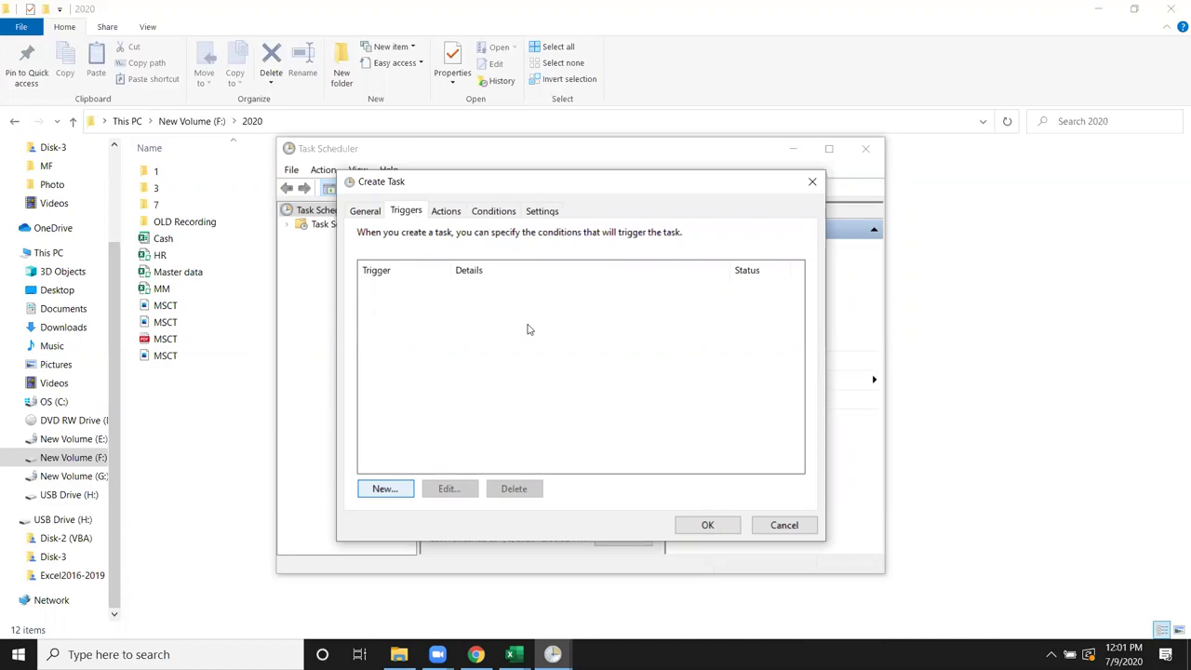
Add a one-time trigger starting on 7/9/2020
{"action": "left_click", "coordinate": [397, 491]}
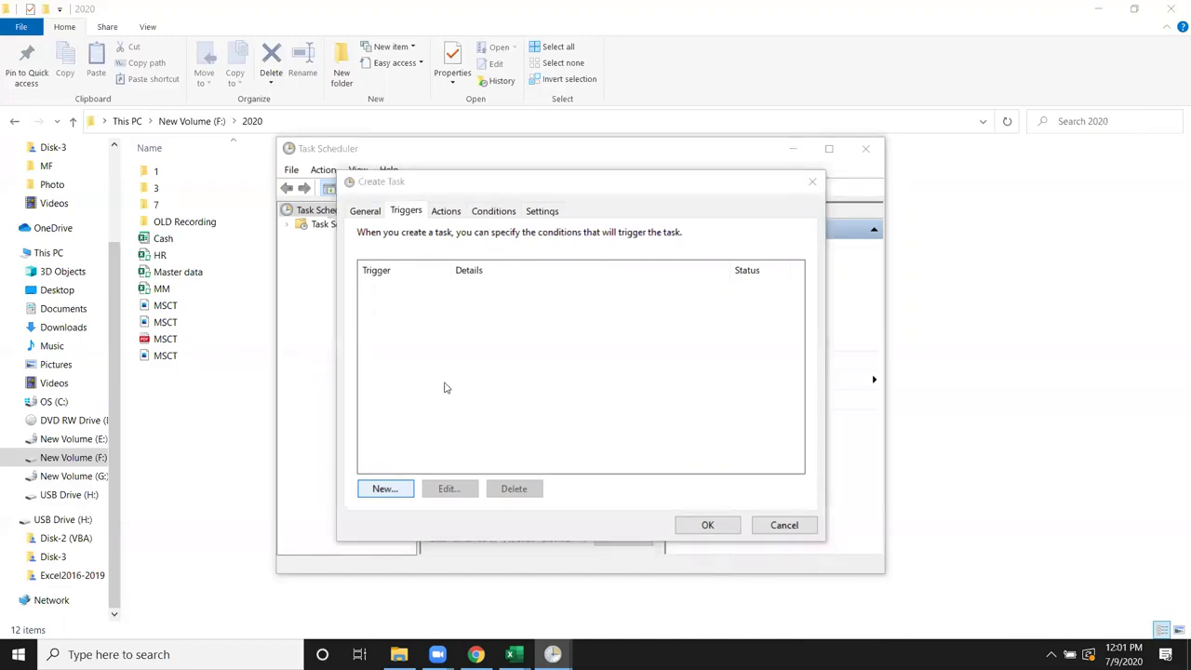
{"action": "left_click", "coordinate": [594, 201]}
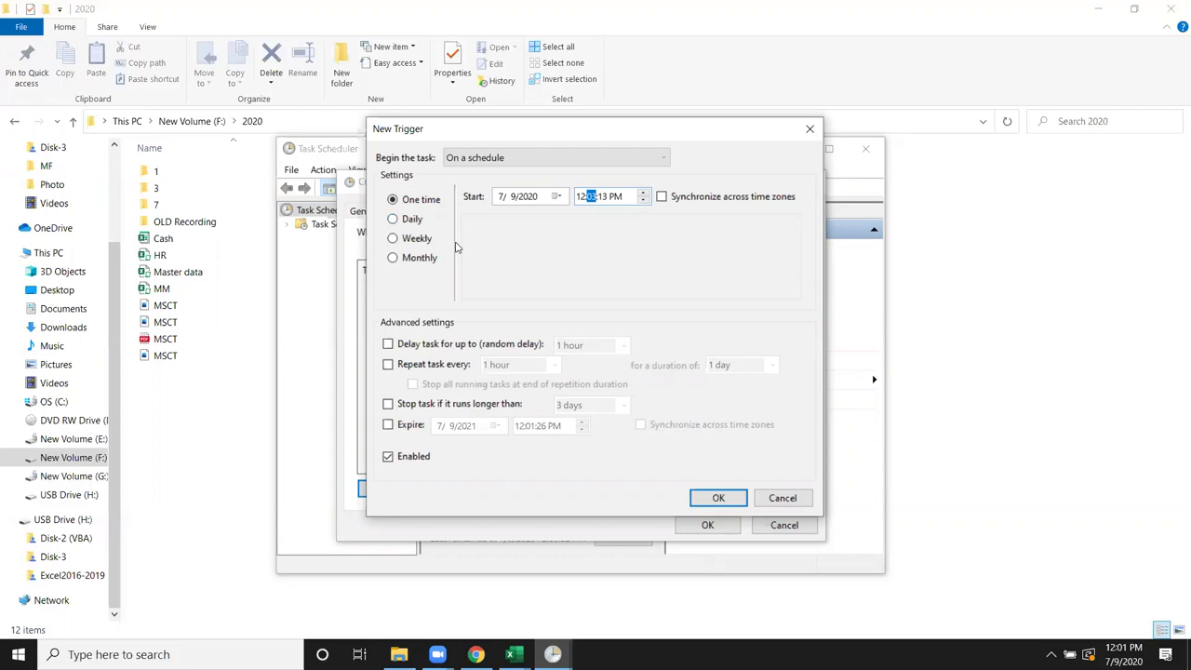
{"action": "left_click", "coordinate": [717, 498]}
Add a Start a program action that opens Documents\cc.xlsm
{"action": "left_click", "coordinate": [445, 212]}
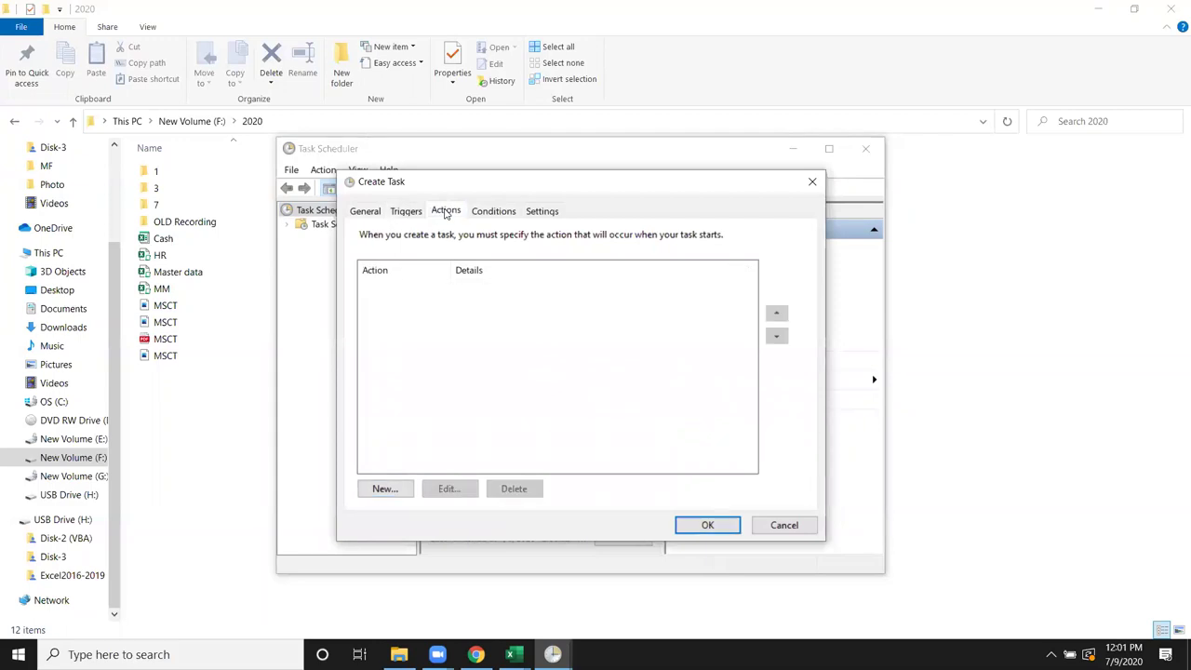
{"action": "left_click", "coordinate": [398, 489]}
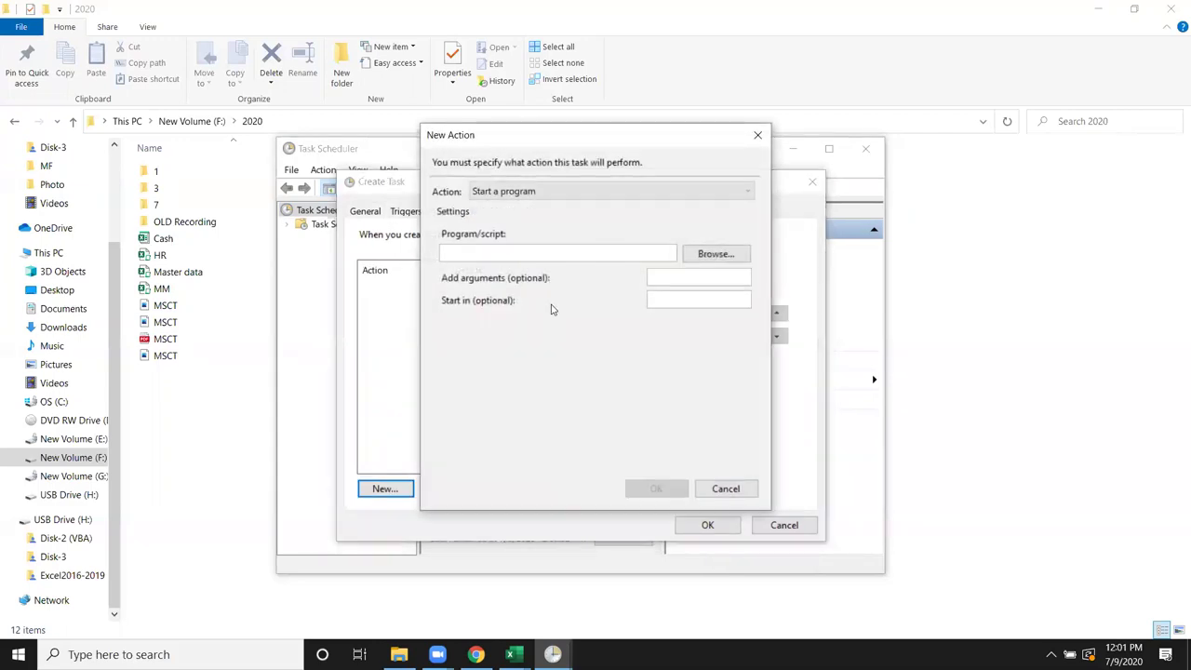
{"action": "left_click", "coordinate": [716, 253]}
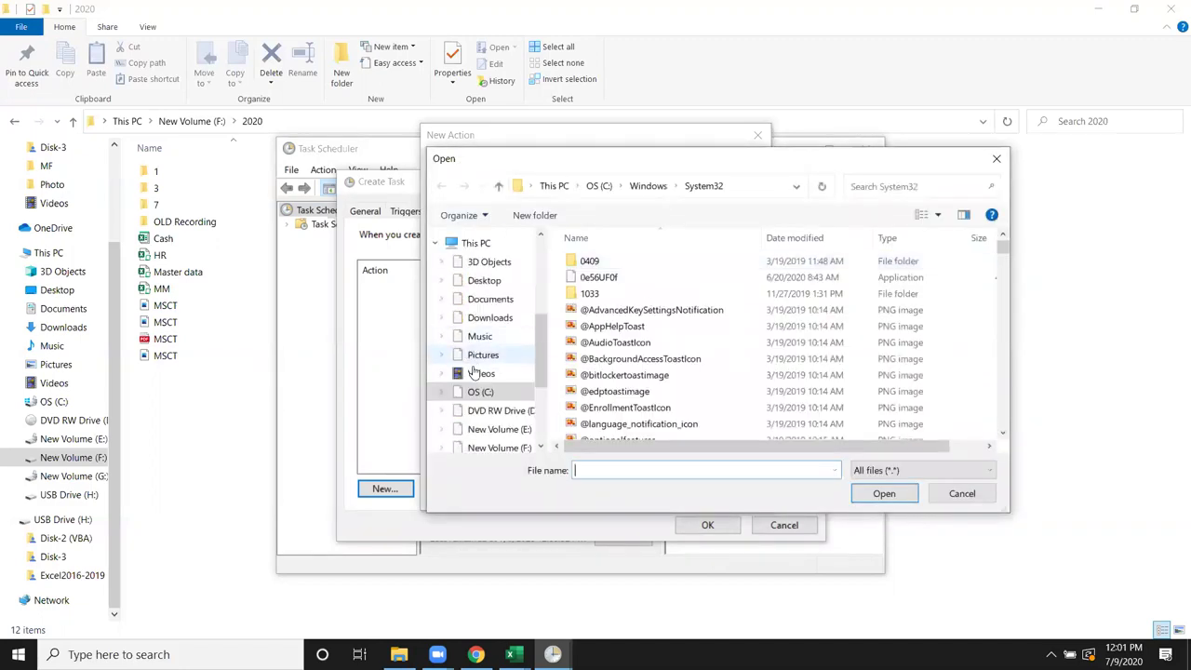
{"action": "left_click", "coordinate": [491, 299]}
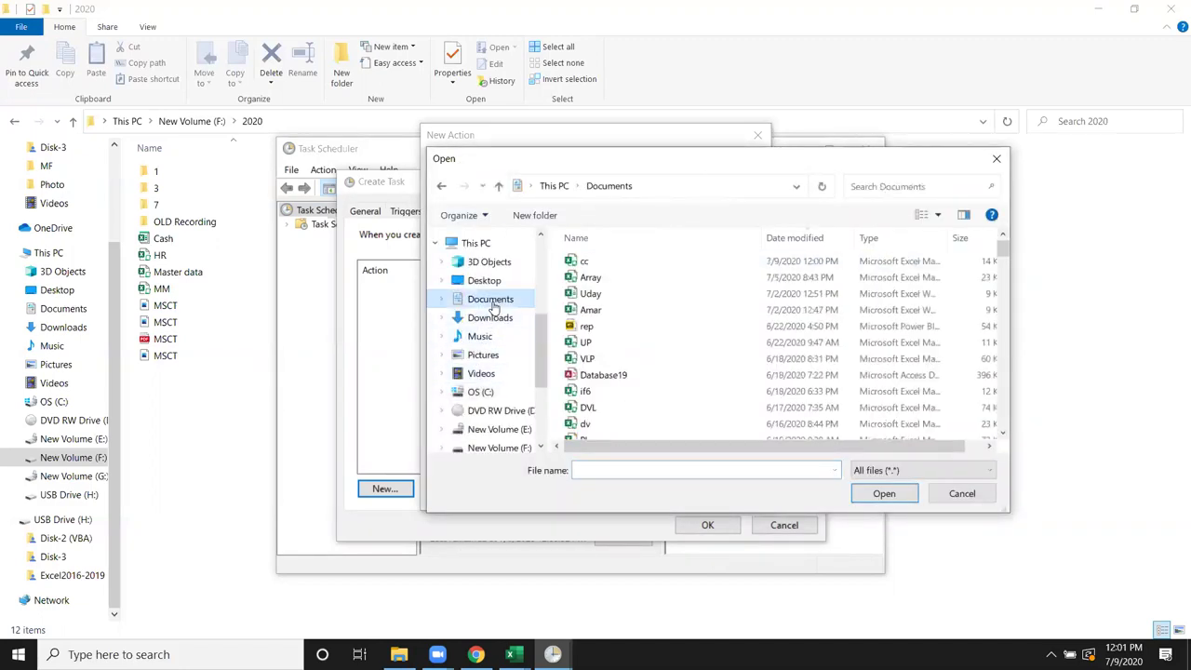
{"action": "left_click", "coordinate": [584, 262]}
{"action": "left_click", "coordinate": [884, 493]}
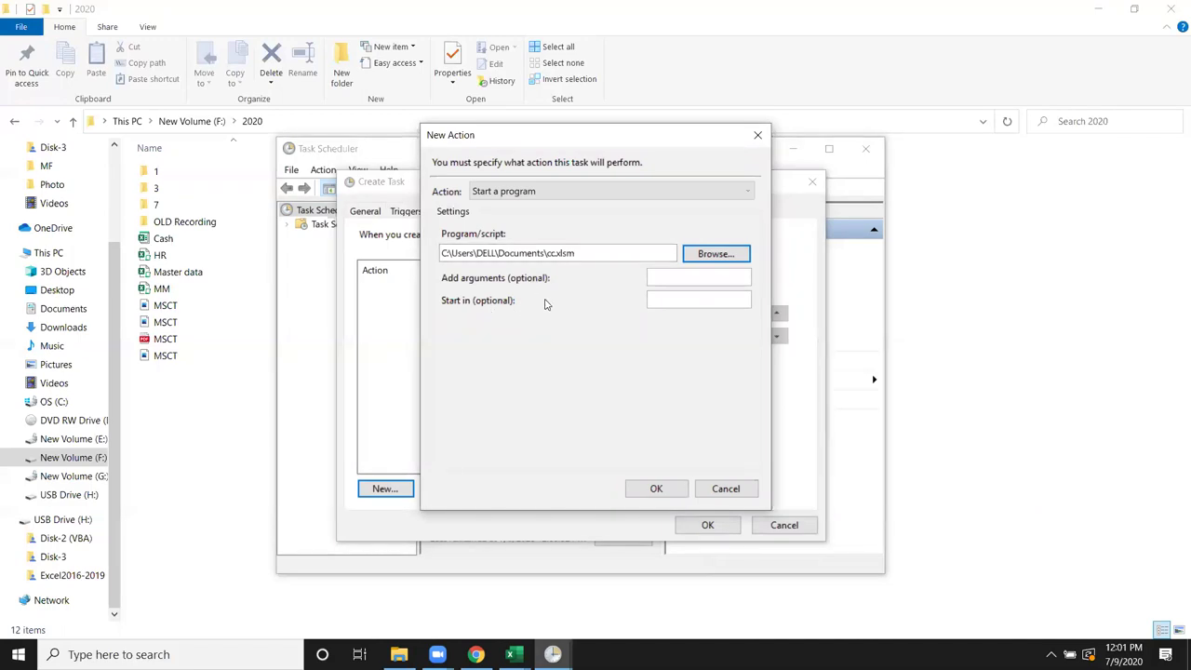
{"action": "left_click", "coordinate": [690, 300]}
{"action": "left_click", "coordinate": [679, 274]}
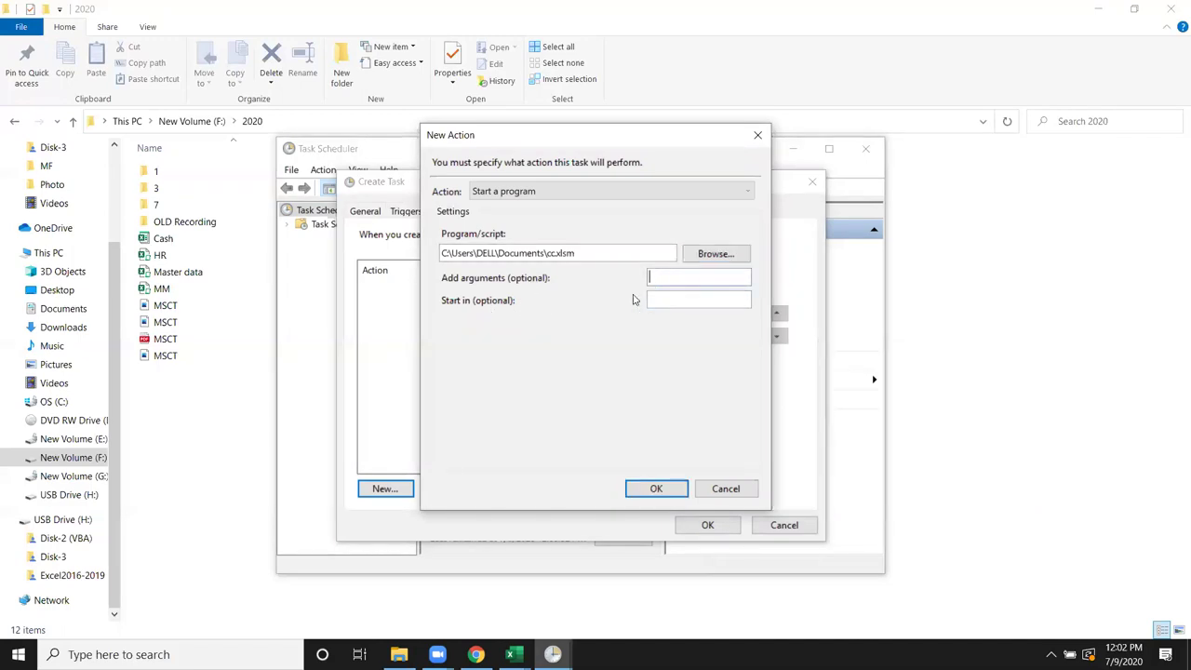
{"action": "left_click", "coordinate": [671, 487]}
{"action": "left_click", "coordinate": [507, 214]}
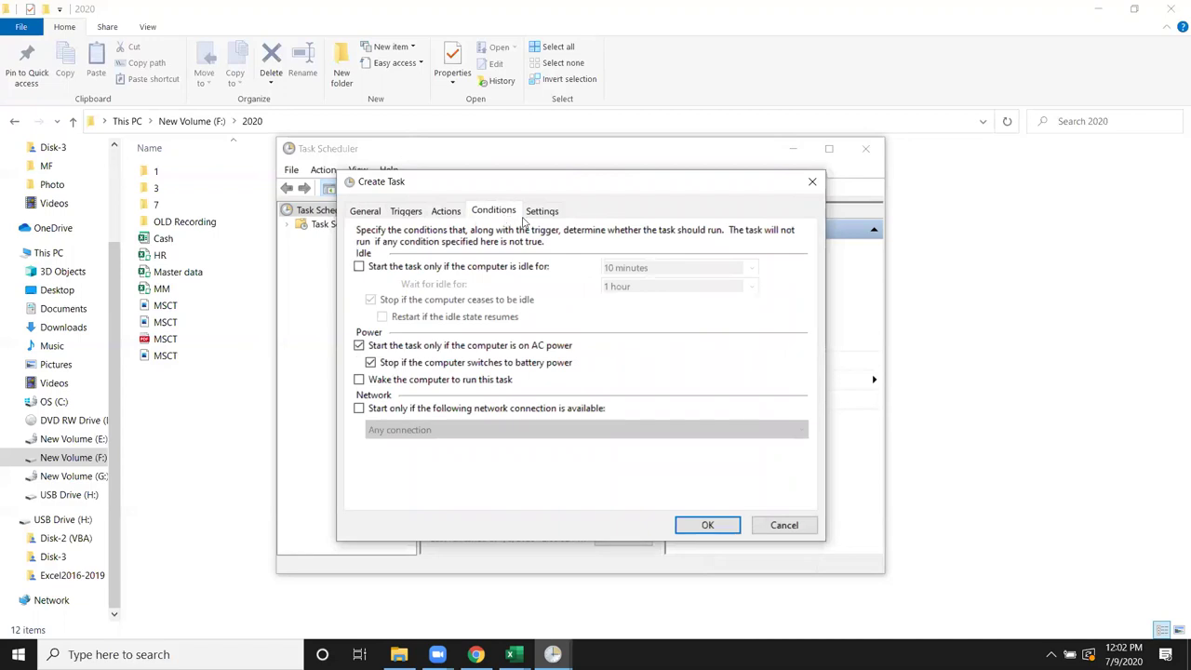
Save the openfl task and refresh the Task Scheduler status summary
{"action": "left_click", "coordinate": [535, 216]}
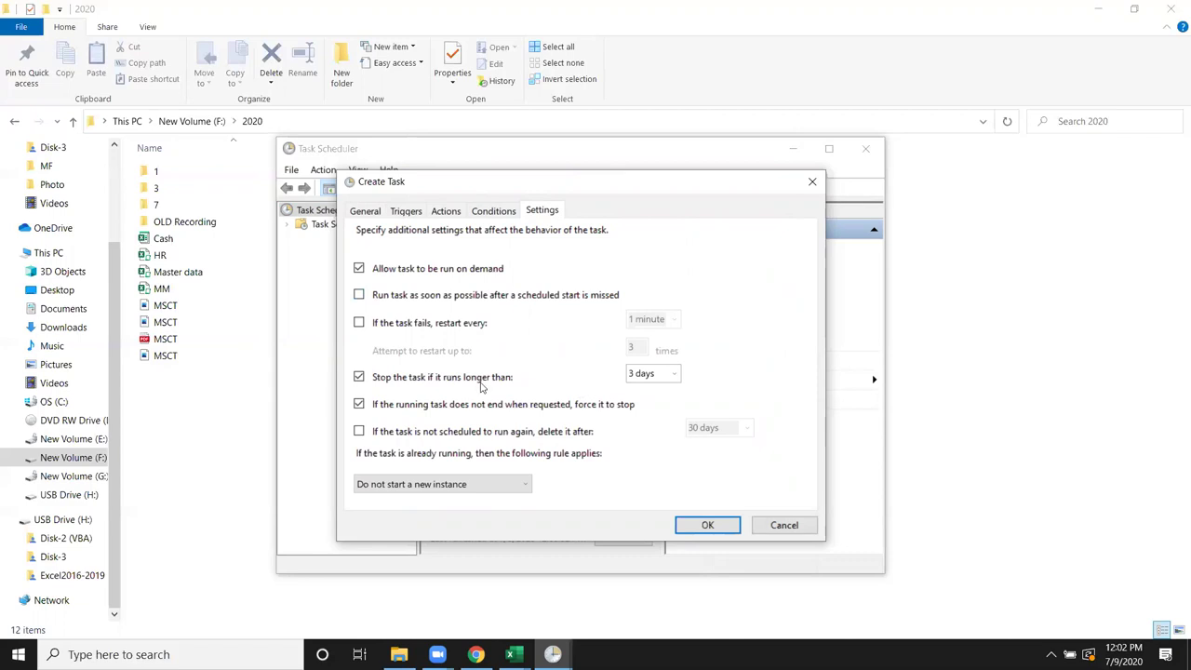
{"action": "left_click", "coordinate": [680, 527]}
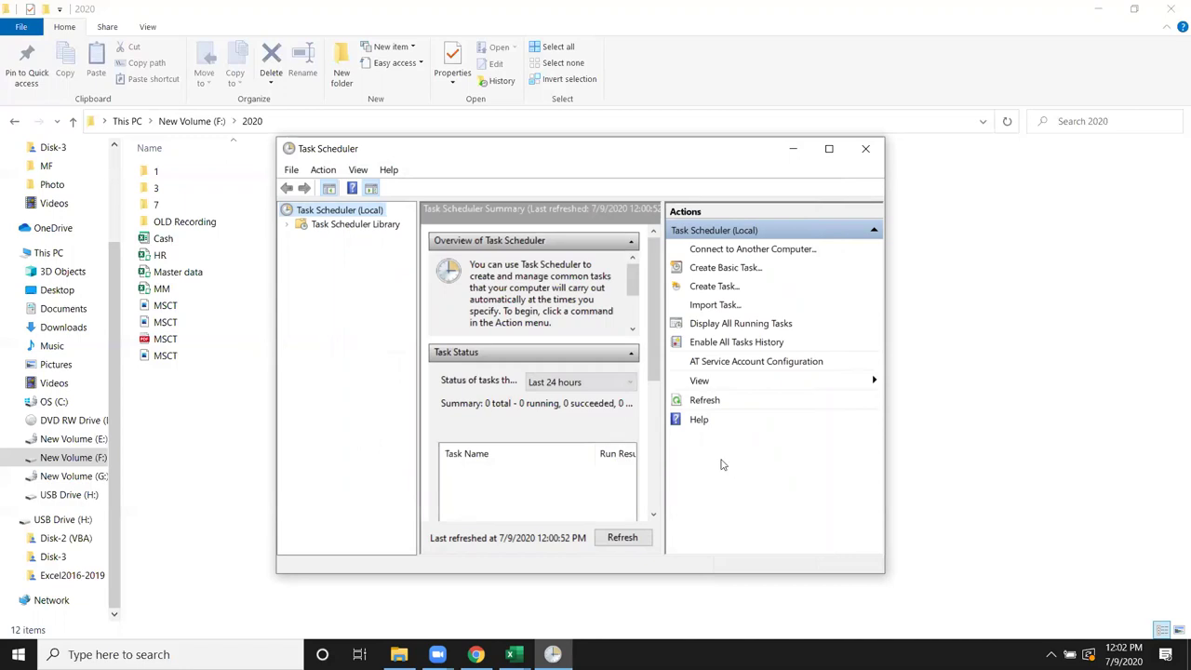
{"action": "left_click", "coordinate": [622, 538]}
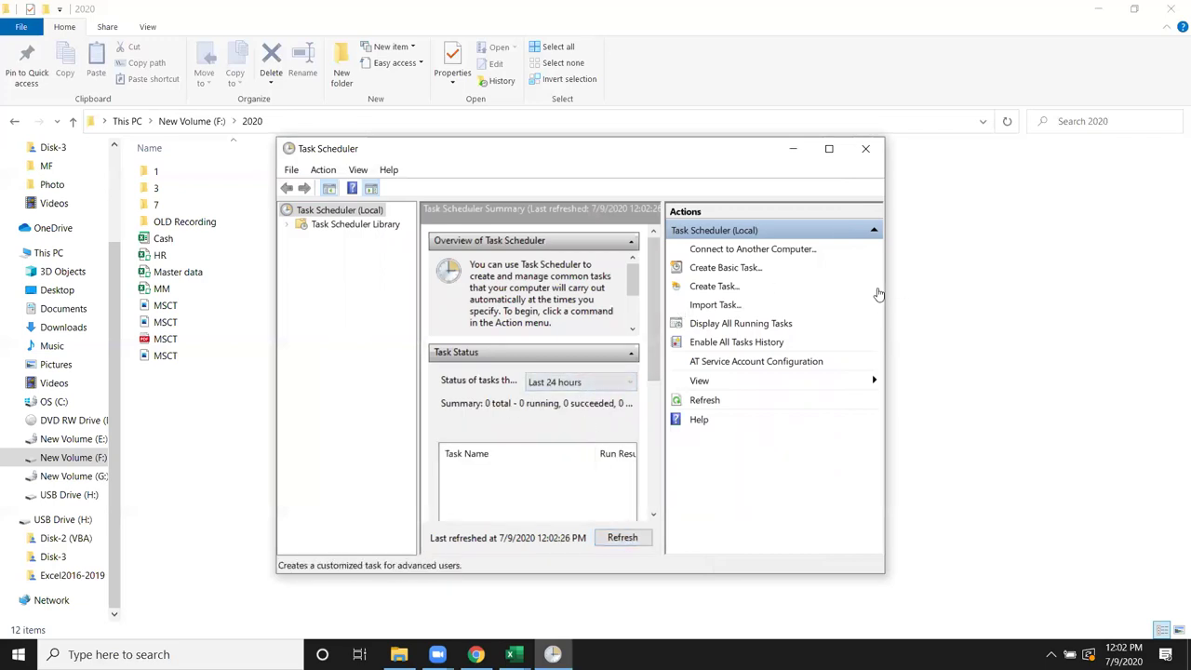
Close Task Scheduler, confirm the 2020-07-09 workbook is in F:\2020, and return to the cc workbook
{"action": "left_click", "coordinate": [873, 160]}
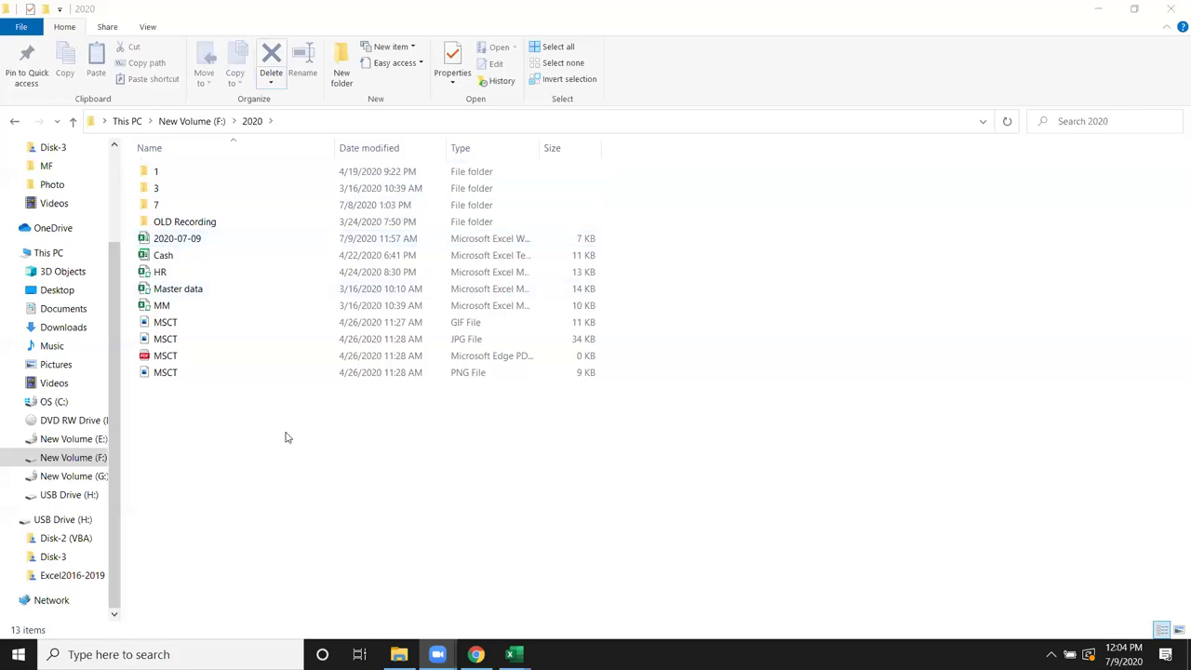
{"action": "left_click", "coordinate": [479, 540]}
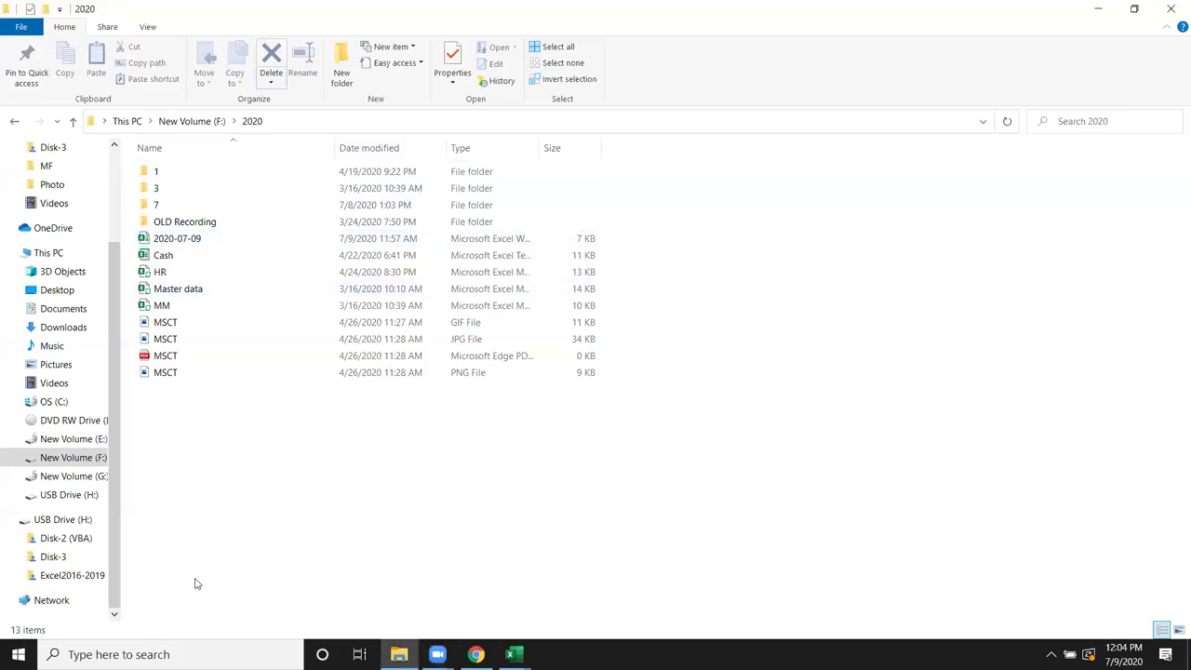
{"action": "mouse_move", "coordinate": [511, 654]}
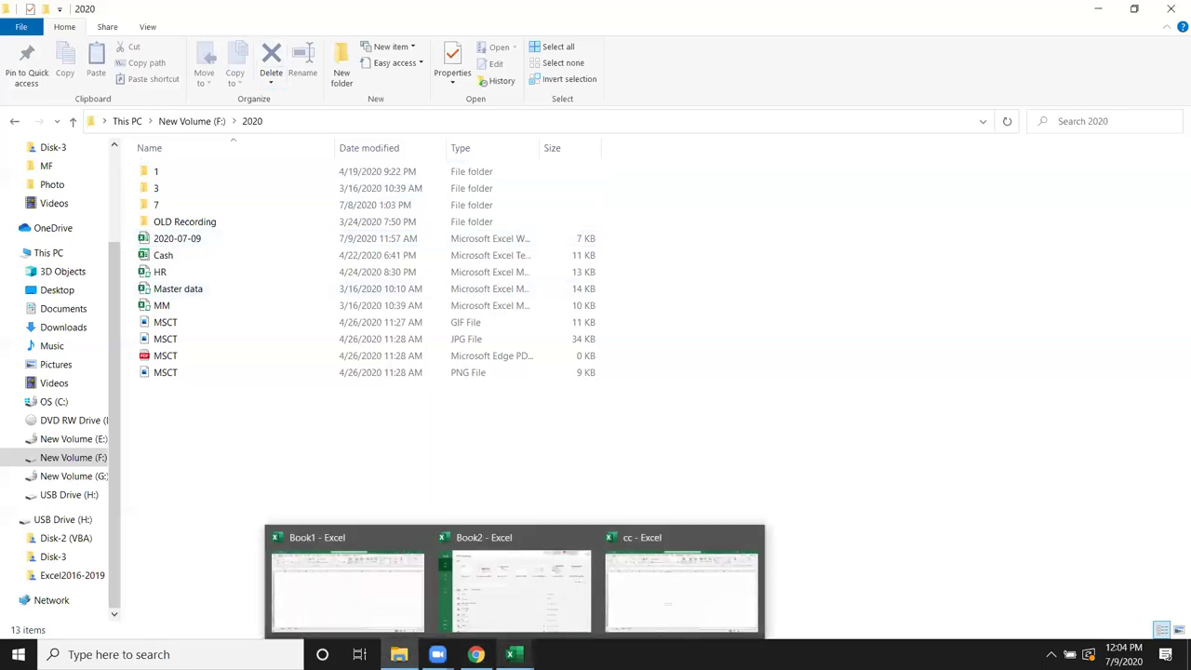
{"action": "left_click", "coordinate": [653, 629]}
Open the macro code editor from the Developer tab, then go back to the cc workbook
{"action": "left_click", "coordinate": [477, 39]}
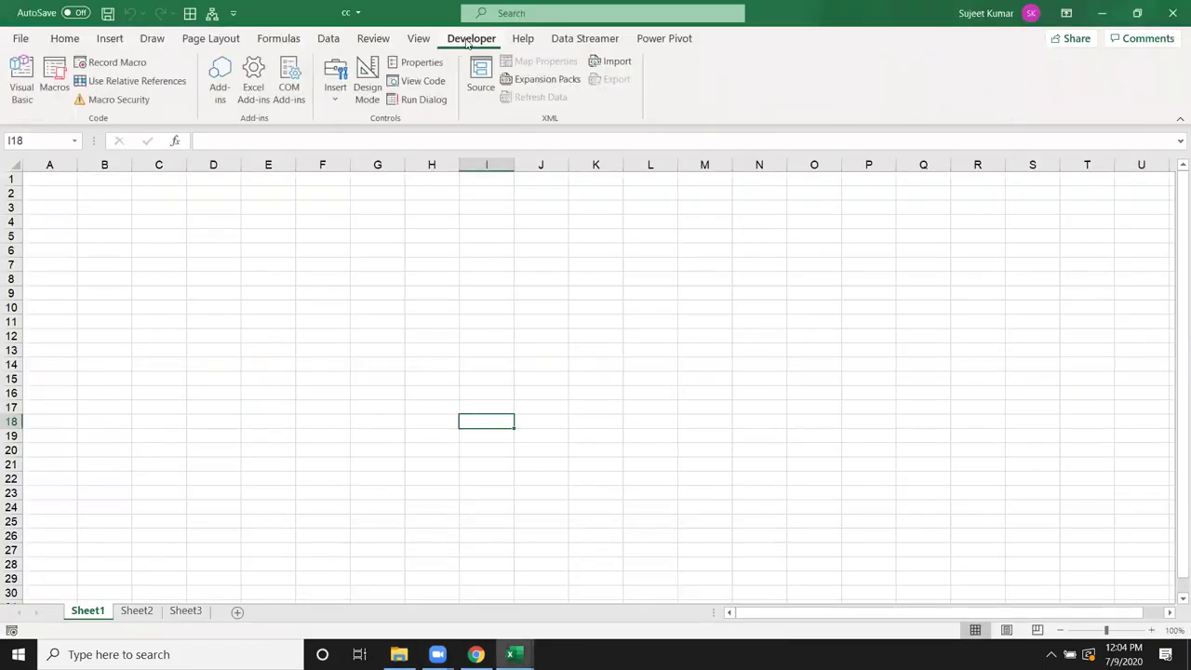
{"action": "left_click", "coordinate": [23, 88]}
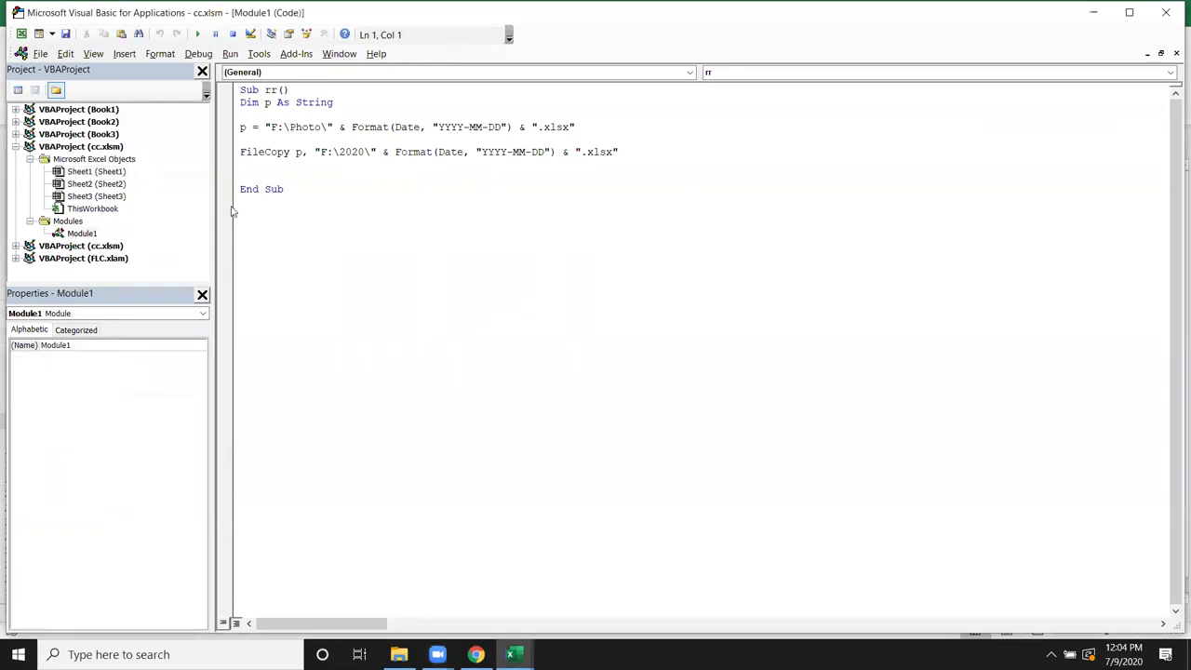
{"action": "key", "text": "alt+Tab"}
{"action": "left_click", "coordinate": [102, 192]}
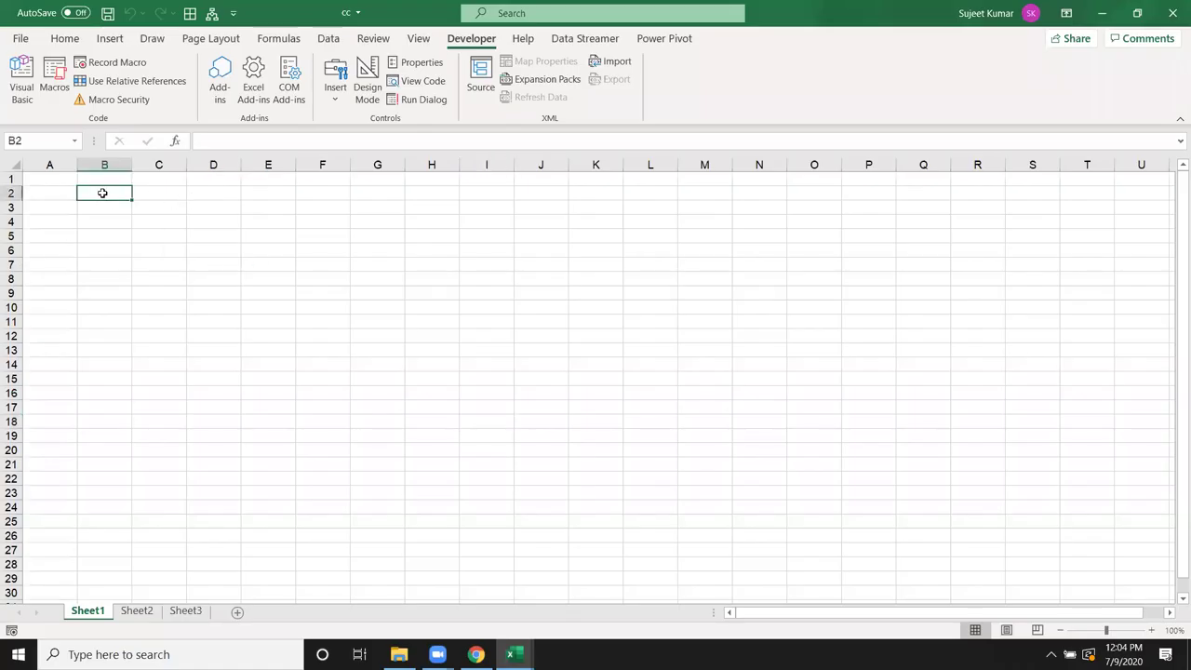
{"action": "key", "text": "ctrl+v"}
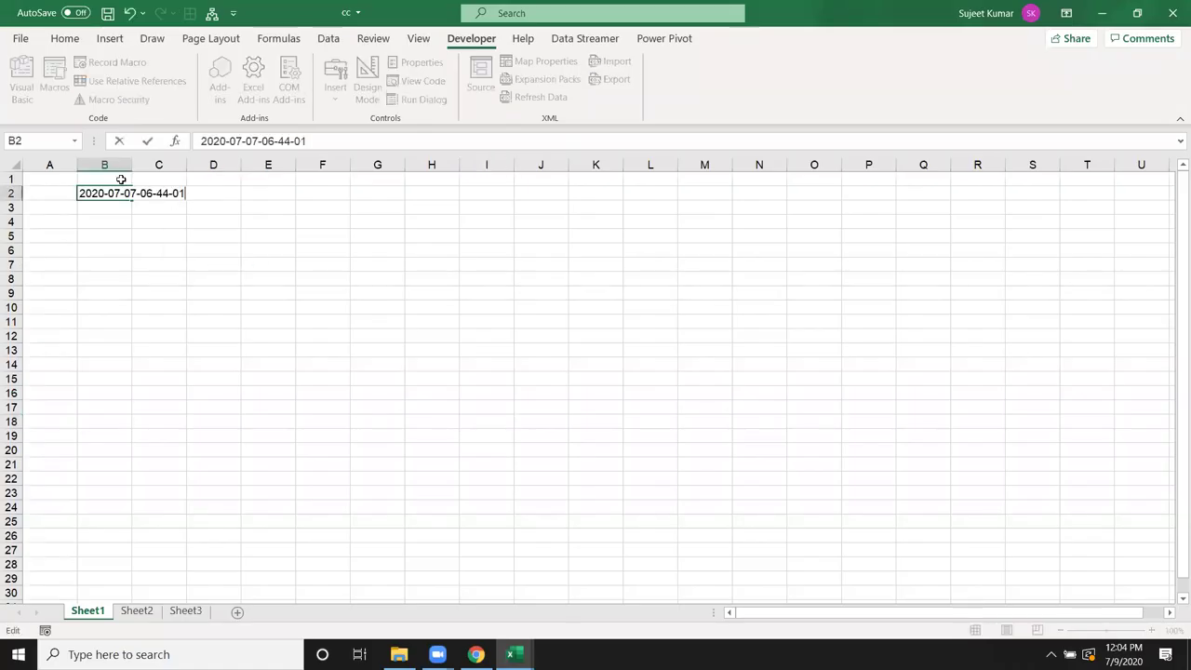
{"action": "key", "text": "Return"}
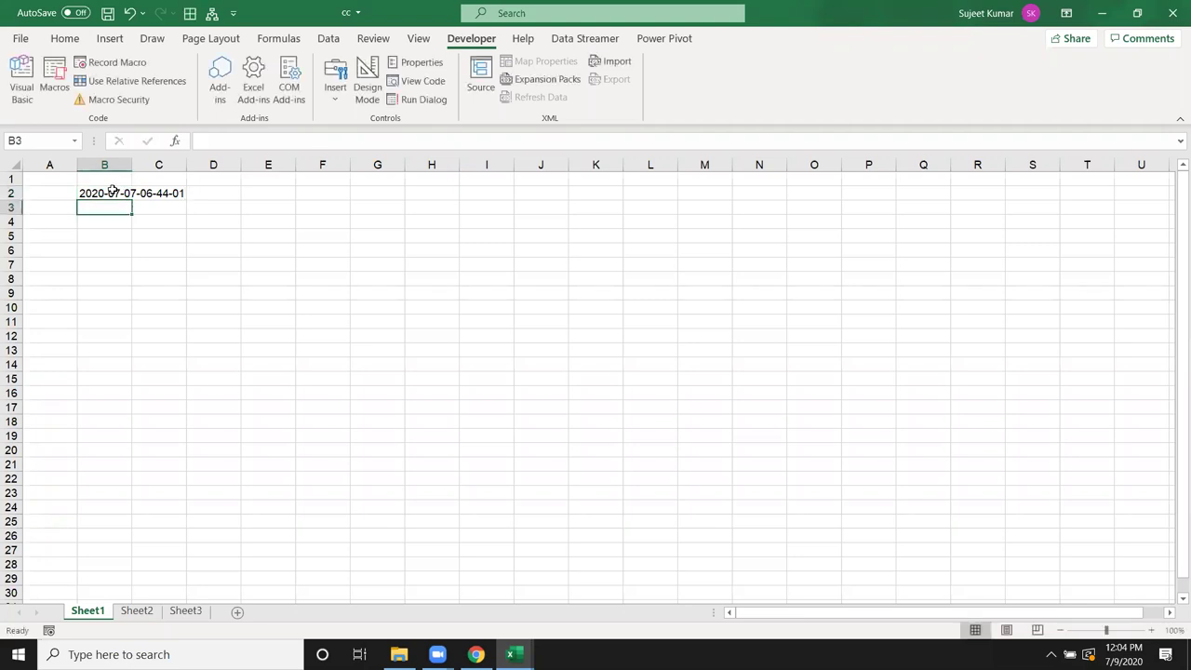
{"action": "left_click", "coordinate": [114, 191]}
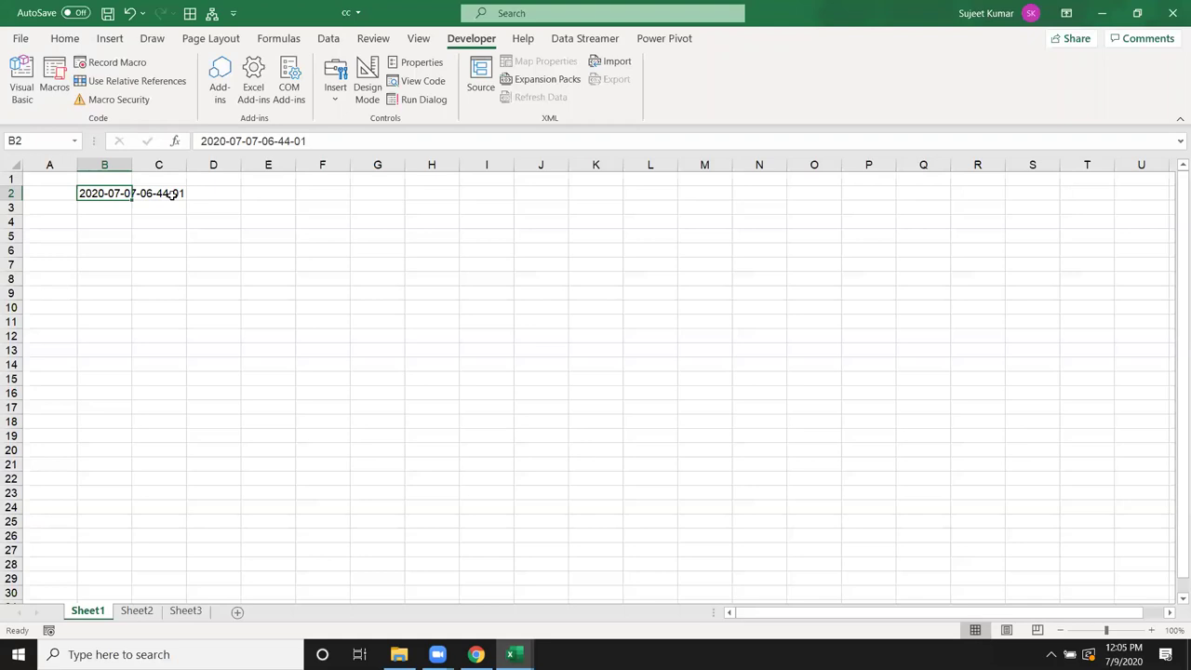
{"action": "left_click", "coordinate": [146, 217]}
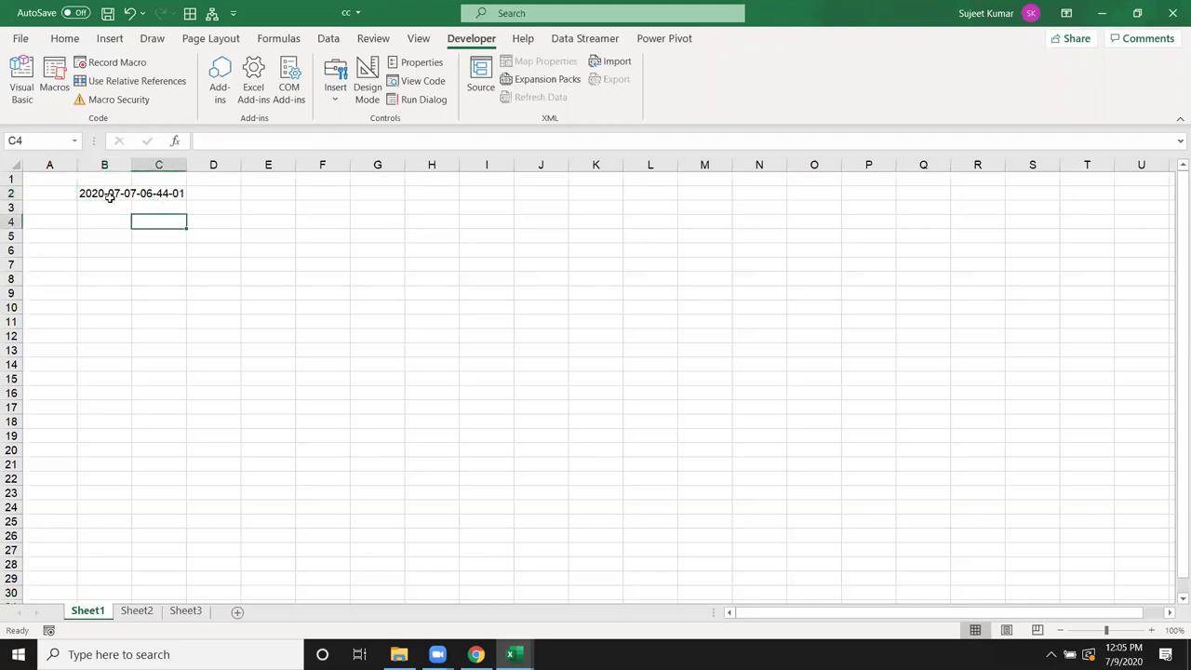
{"action": "left_click", "coordinate": [110, 195]}
Autofit column B to the timestamp, clear B2, and reopen the VBA editor with Alt+F11
{"action": "double_click", "coordinate": [132, 166]}
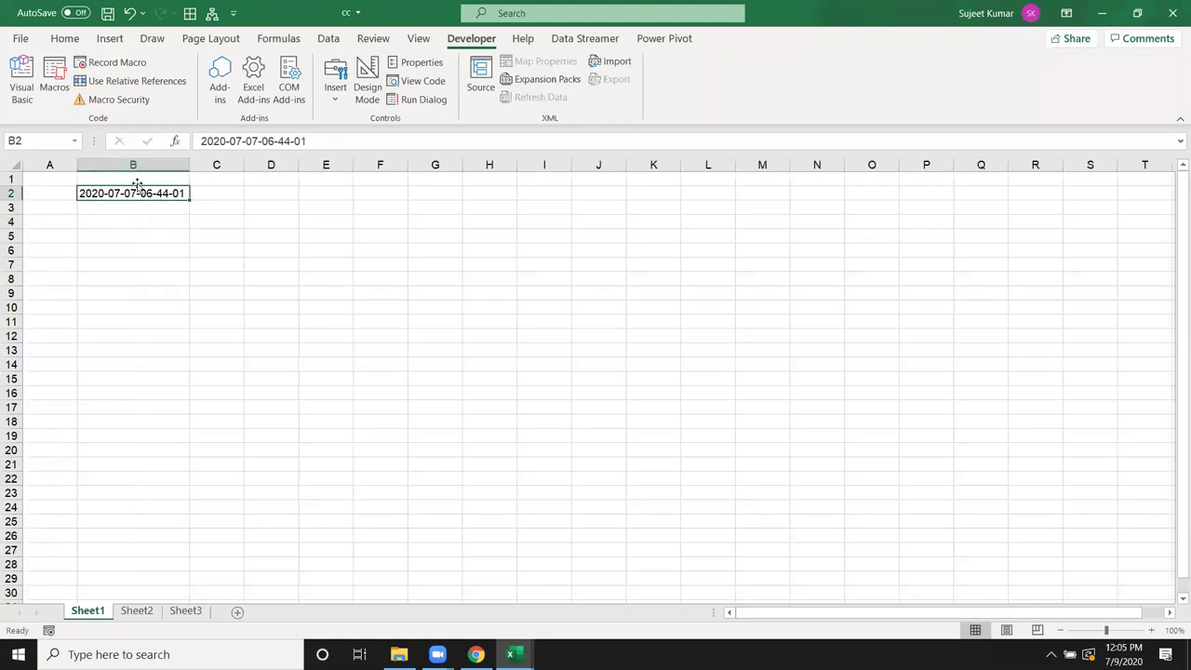
{"action": "left_click", "coordinate": [113, 205]}
{"action": "left_click", "coordinate": [108, 190]}
{"action": "key", "text": "Delete"}
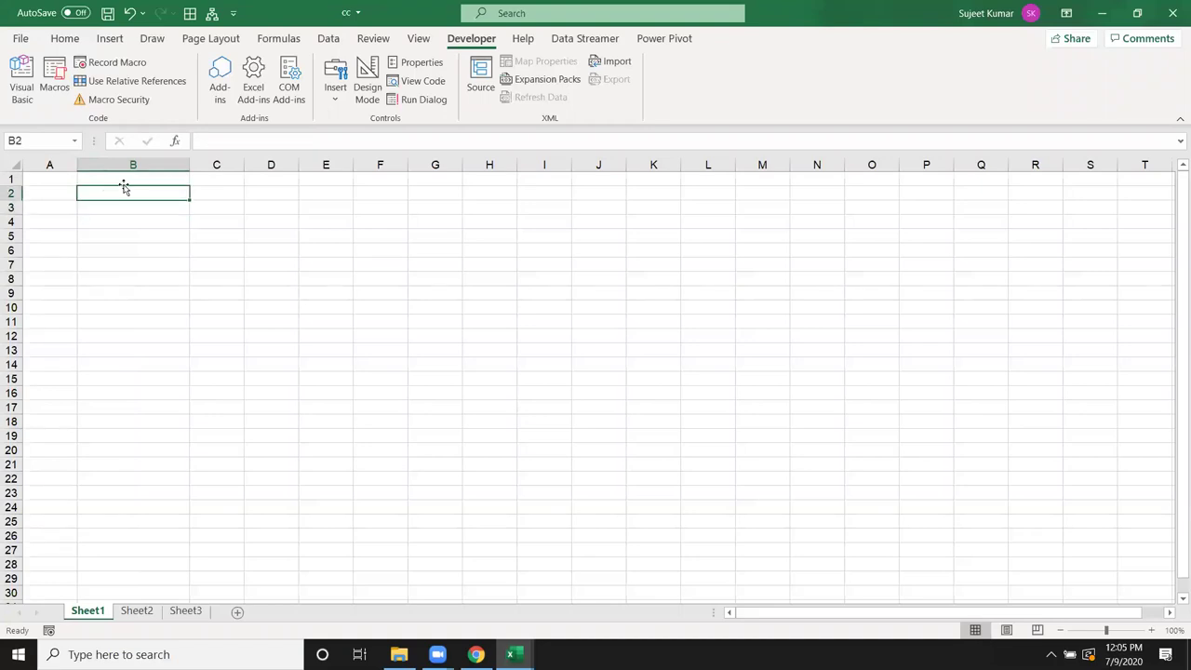
{"action": "key", "text": "alt+F11"}
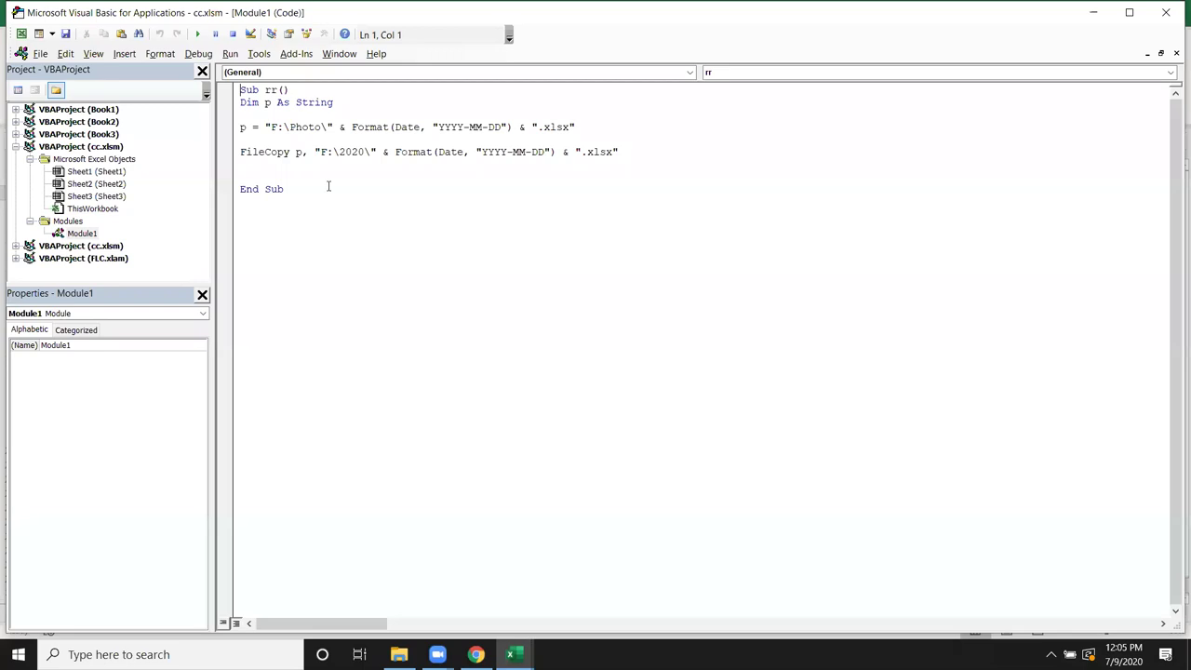
Insert blank lines above the p = line and start a new fn = Dir( line
{"action": "left_click", "coordinate": [250, 142]}
{"action": "key", "text": "Return"}
{"action": "key", "text": "Return"}
{"action": "key", "text": "Up"}
{"action": "key", "text": "Up"}
{"action": "key", "text": "Up"}
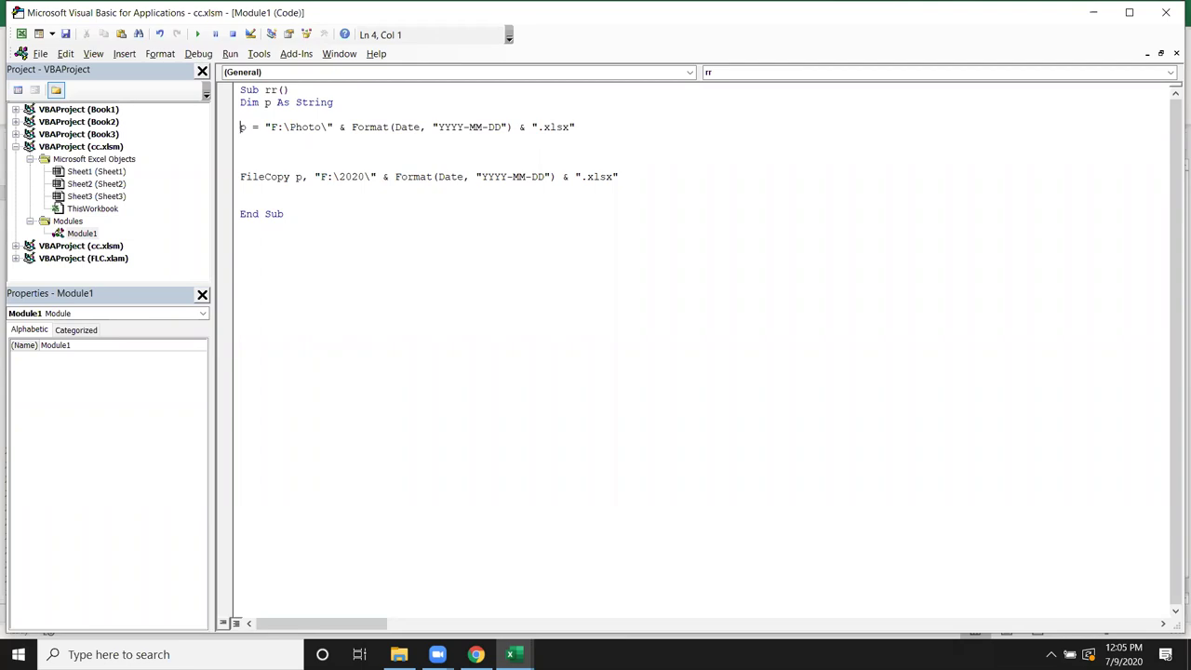
{"action": "key", "text": "Return"}
{"action": "key", "text": "Return"}
{"action": "key", "text": "Up"}
{"action": "key", "text": "Up"}
{"action": "type", "text": "fn "}
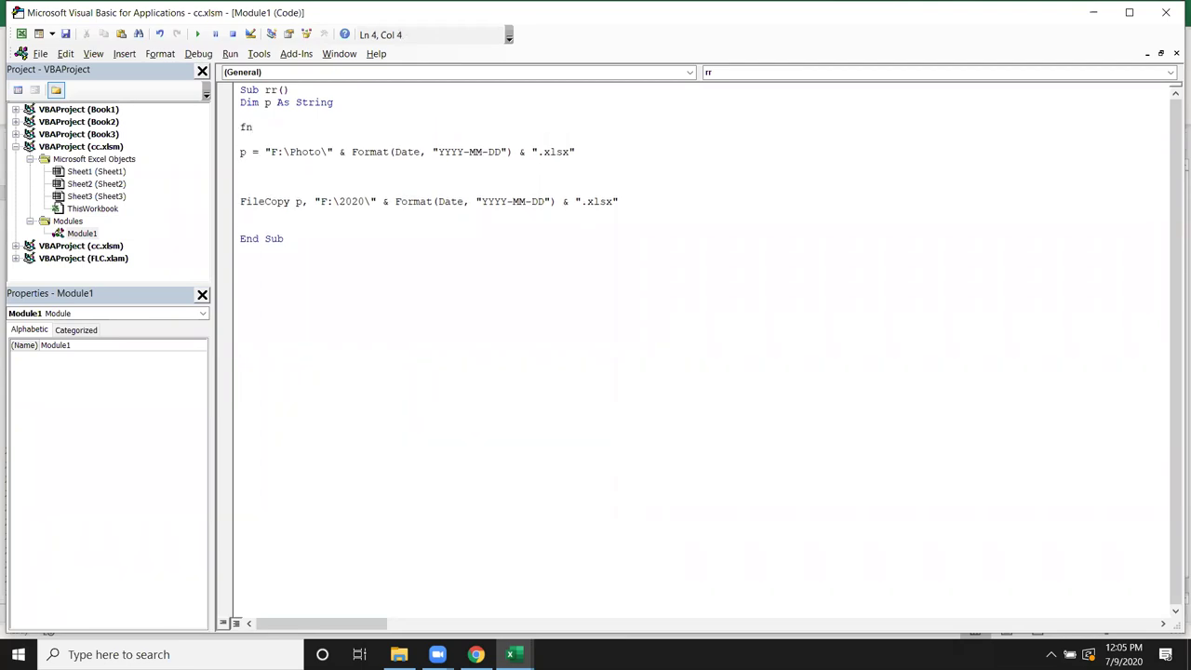
{"action": "type", "text": "=dir("}
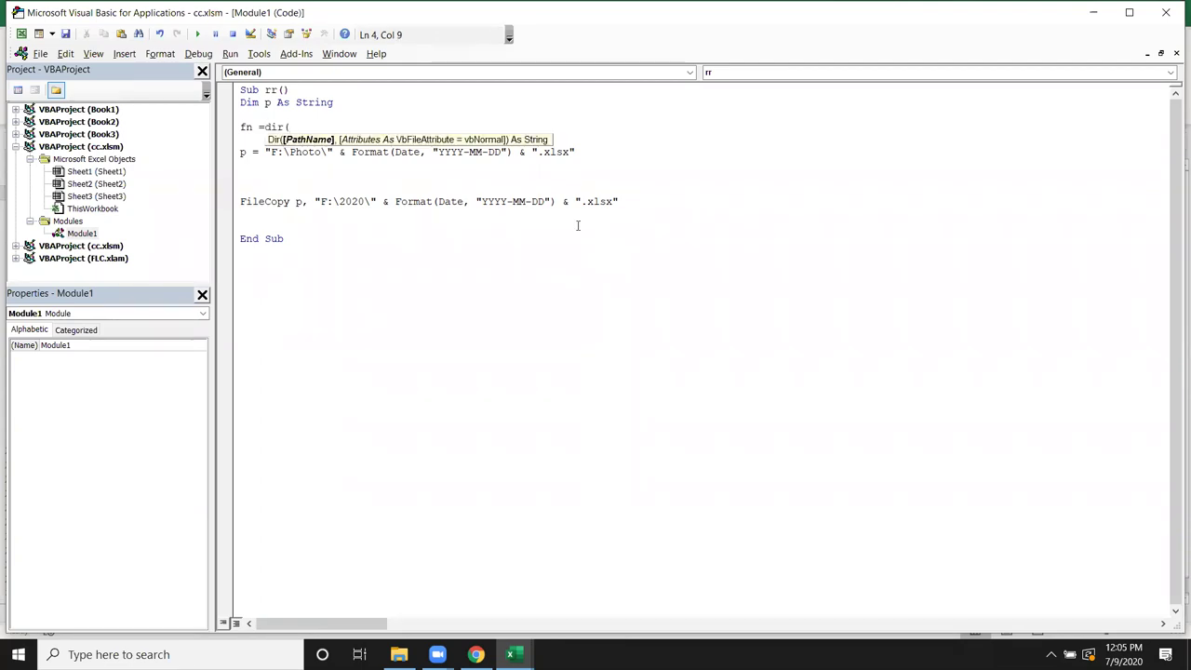
{"action": "left_click", "coordinate": [456, 169]}
{"action": "key", "text": "Return"}
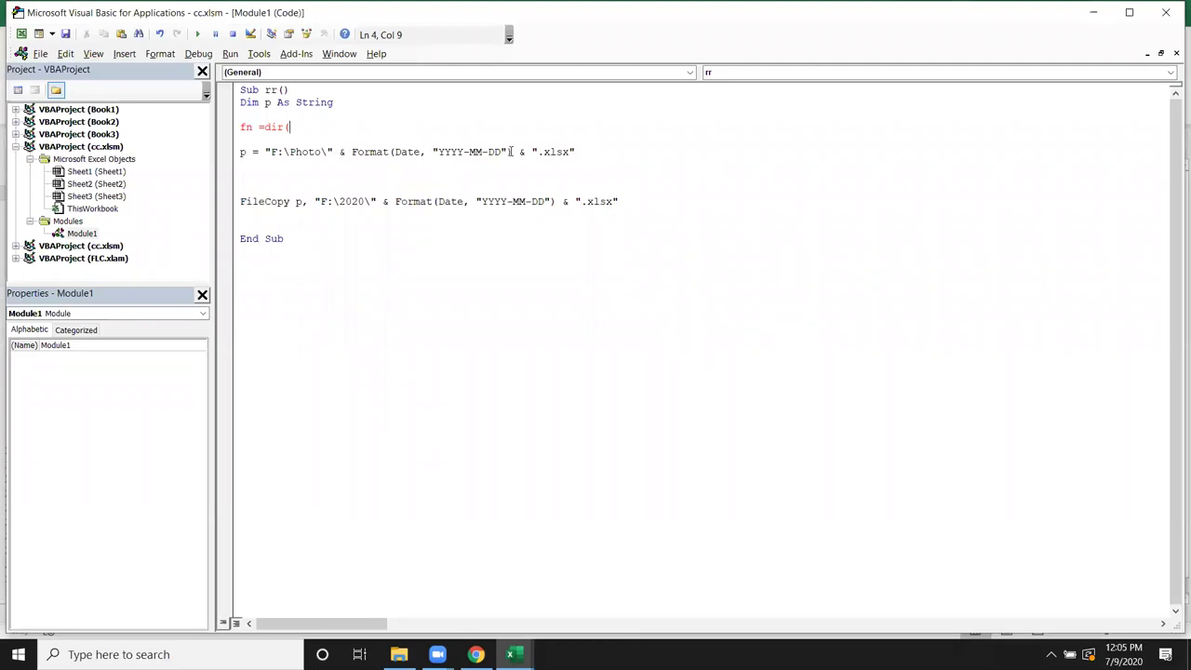
Copy the Photo path and Format date expression into Dir, adding & "*", vbNormal)
{"action": "left_click", "coordinate": [513, 151]}
{"action": "left_click_drag", "start_coordinate": [512, 152], "coordinate": [266, 152]}
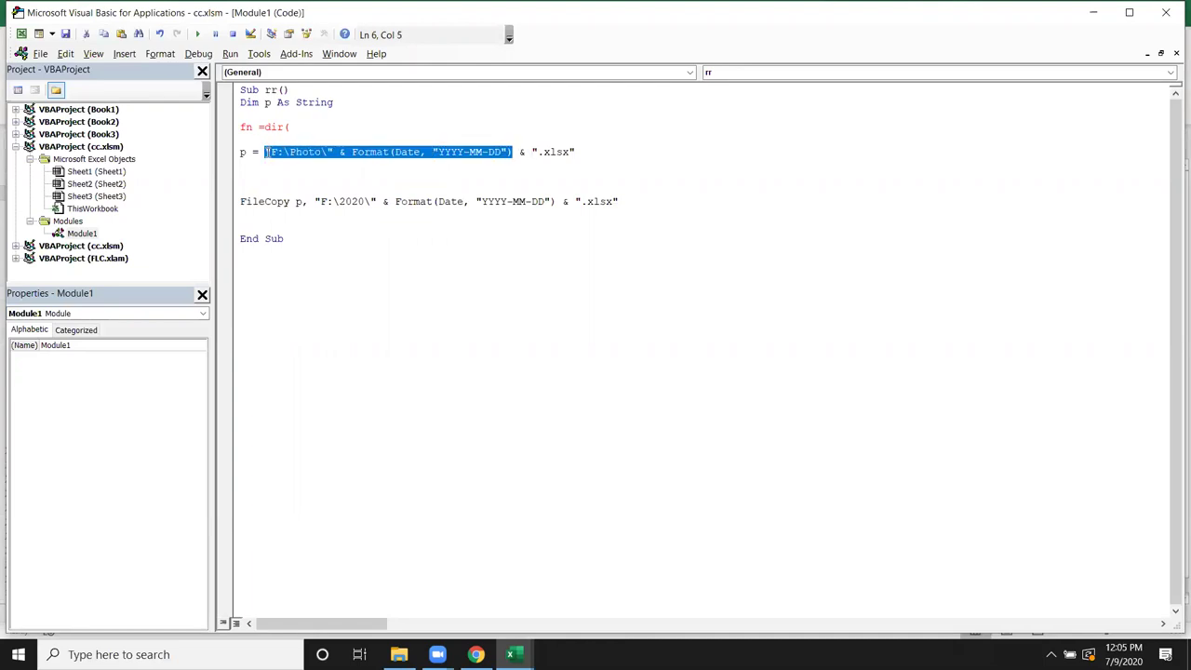
{"action": "left_click", "coordinate": [307, 126]}
{"action": "type", "text": "\"F:\\Photo\\\" & Format(Date, \"YYYY-MM-DD\")"}
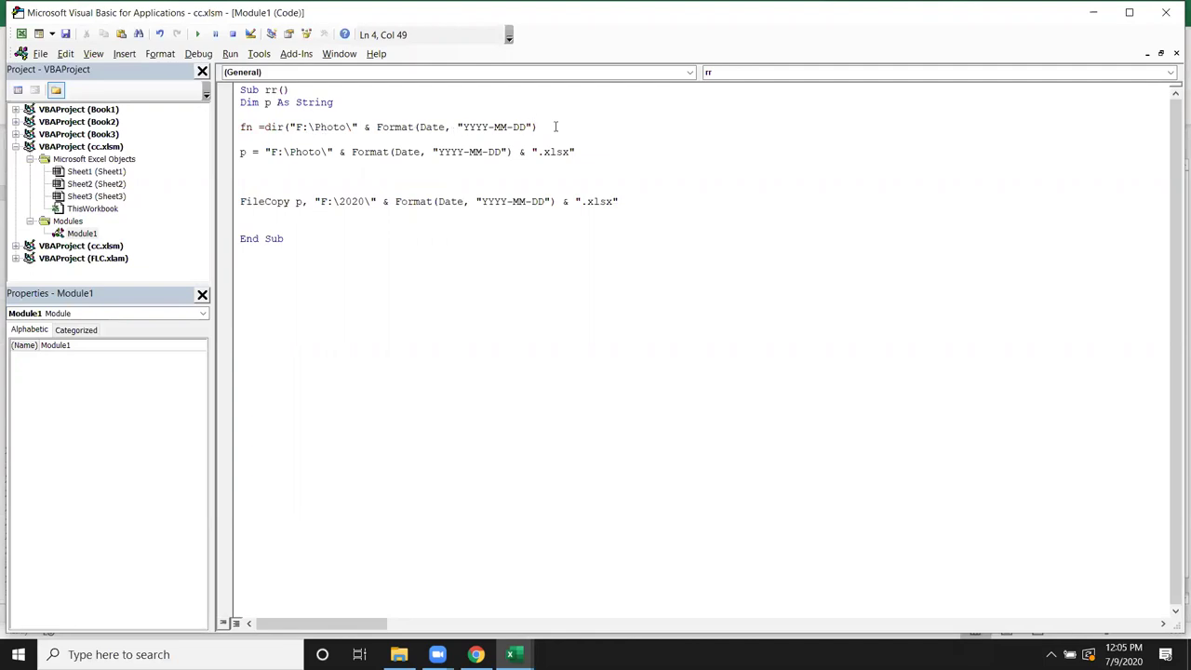
{"action": "type", "text": " & \"*"}
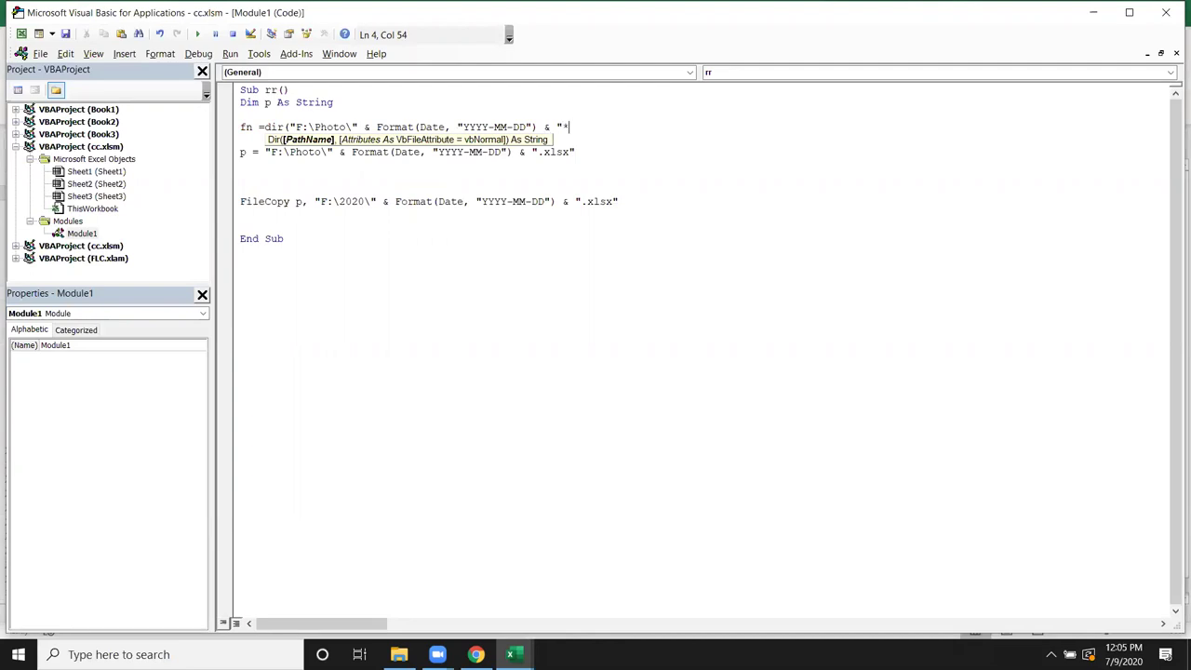
{"action": "type", "text": "\""}
{"action": "type", "text": ","}
{"action": "key", "text": "Down"}
{"action": "key", "text": "Down"}
{"action": "key", "text": "Down"}
{"action": "key", "text": "Tab"}
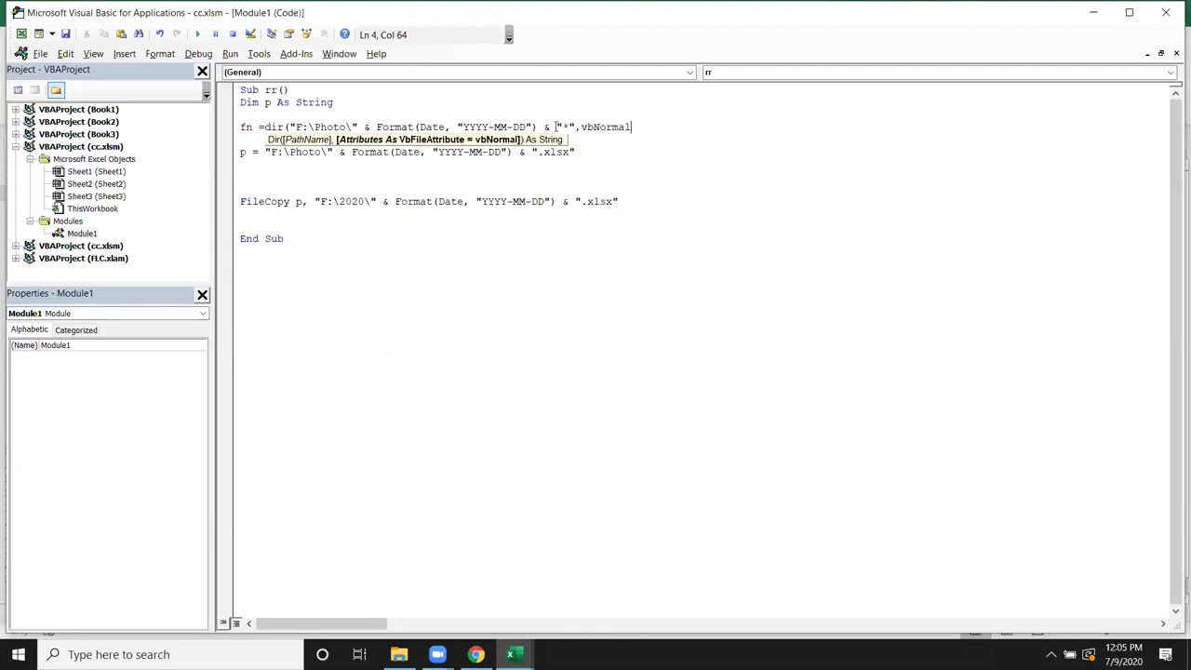
{"action": "type", "text": ")"}
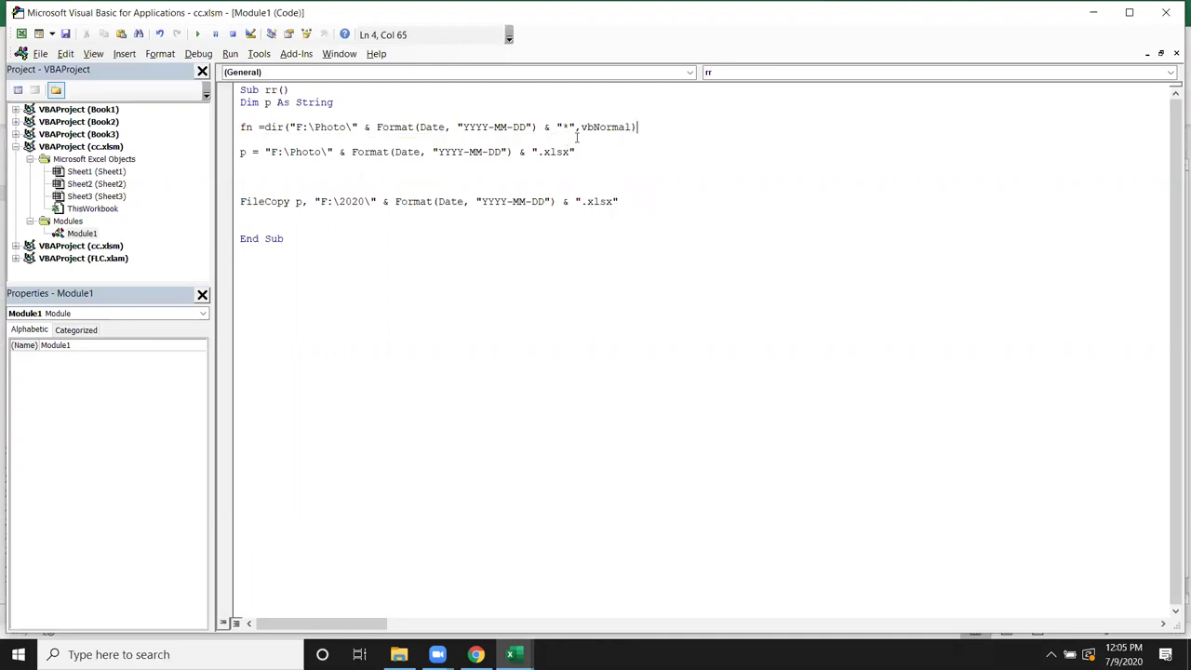
Add a * wildcard right after the F:\Photo\ path in the Dir call
{"action": "left_click", "coordinate": [375, 127]}
{"action": "left_click", "coordinate": [353, 126]}
{"action": "type", "text": "*"}
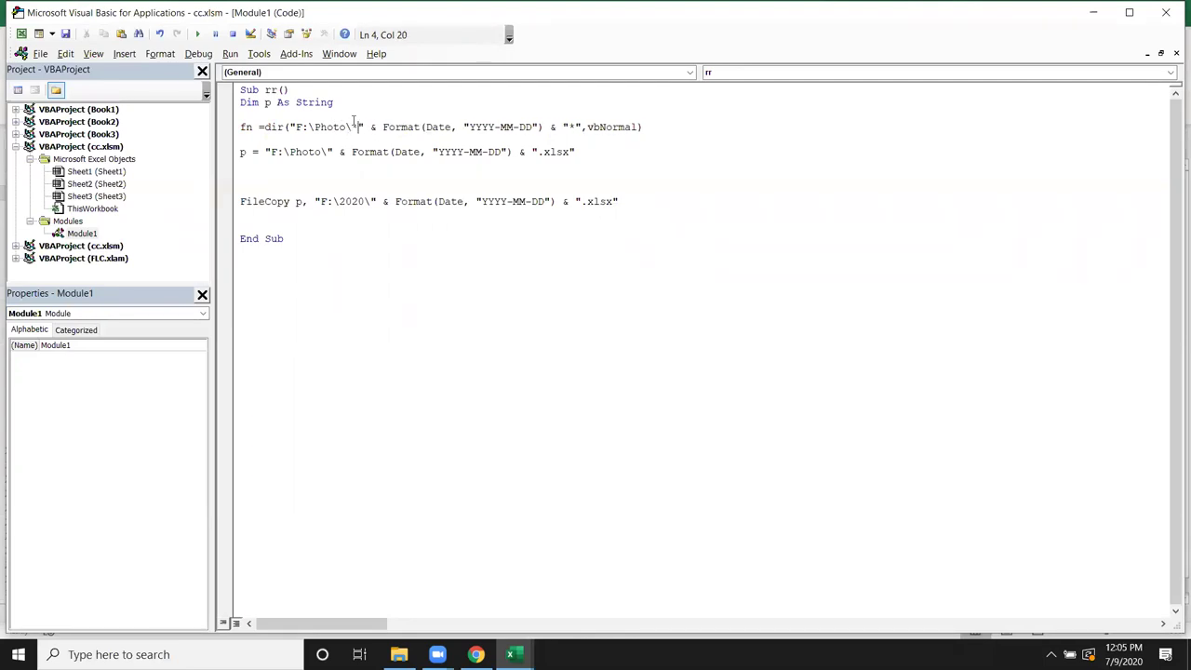
{"action": "left_click", "coordinate": [358, 175]}
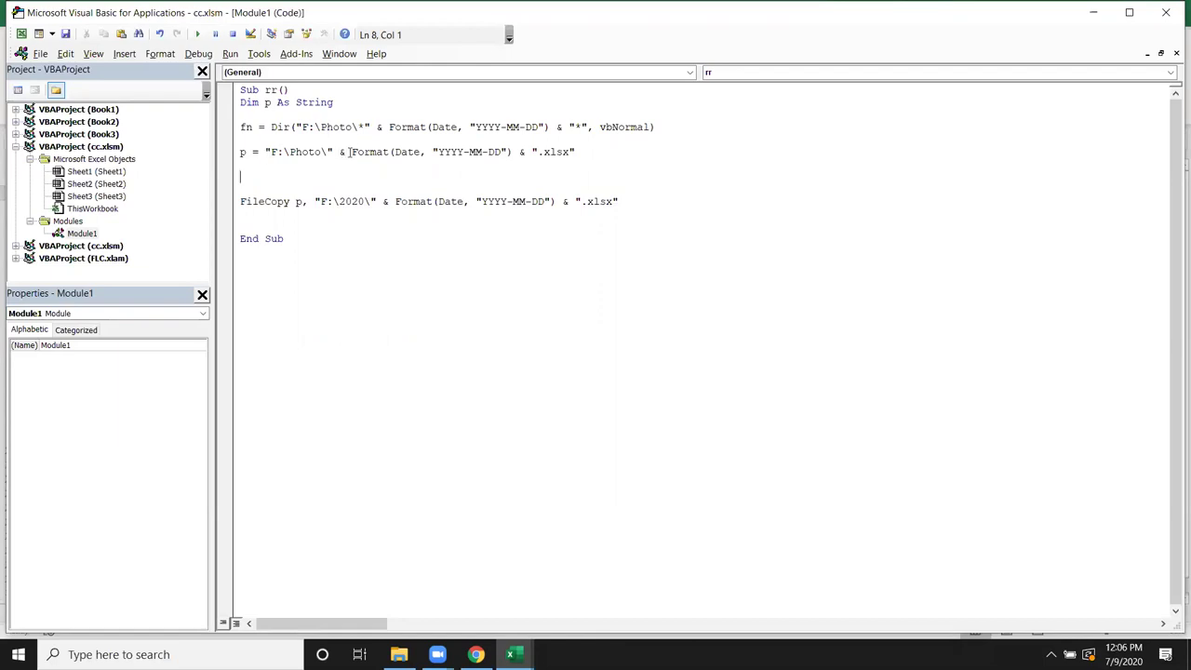
Replace the date-based file name with fn on both the p = and FileCopy lines
{"action": "left_click_drag", "start_coordinate": [351, 152], "coordinate": [583, 167]}
{"action": "key", "text": "Delete"}
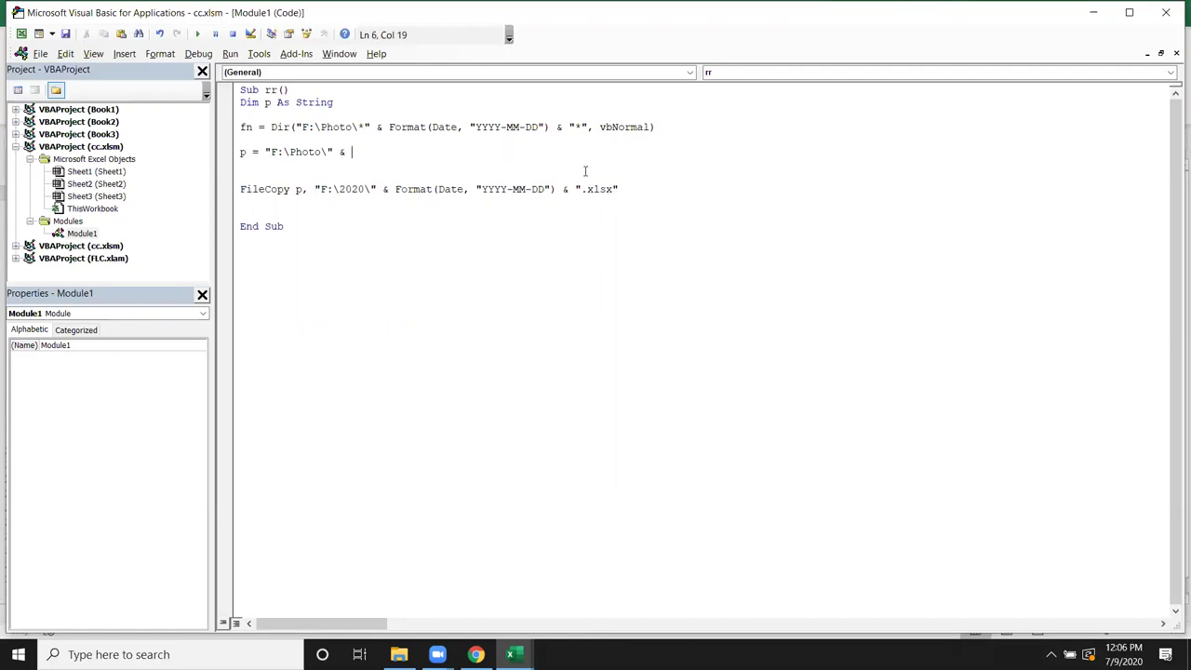
{"action": "type", "text": "fn"}
{"action": "key", "text": "ctrl+End"}
{"action": "left_click_drag", "start_coordinate": [395, 191], "coordinate": [637, 190]}
{"action": "type", "text": "fn"}
{"action": "left_click", "coordinate": [634, 232]}
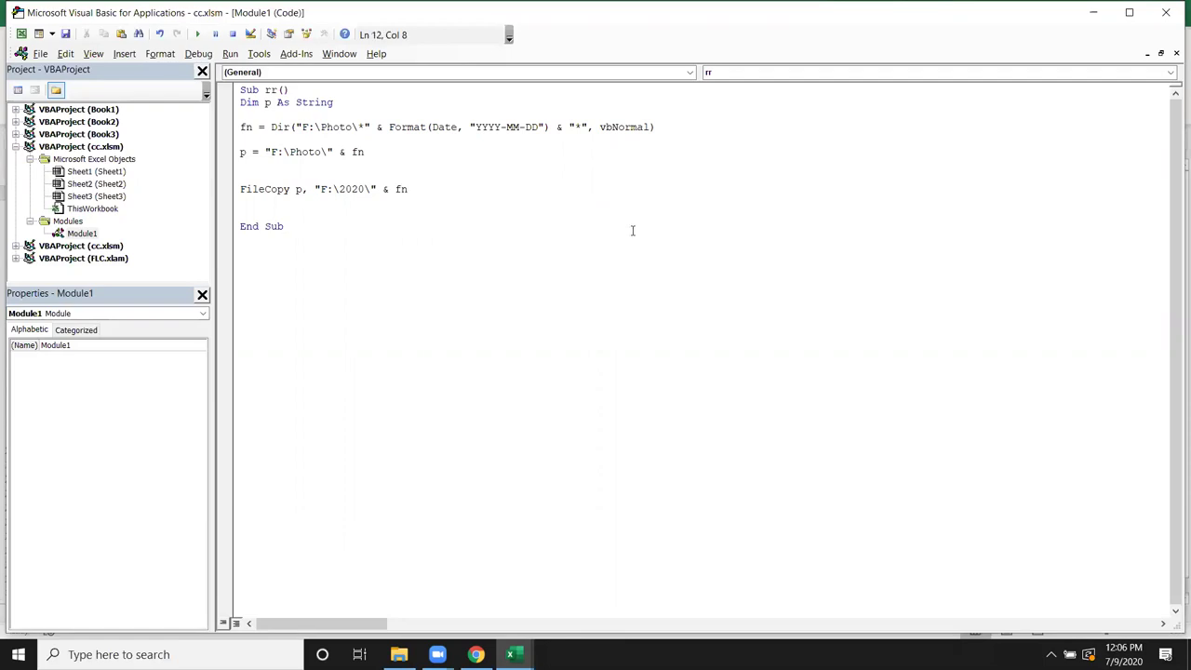
Review the fn line, highlighting Dir, both * wildcards, and the Format date expression
{"action": "double_click", "coordinate": [276, 127]}
{"action": "left_click", "coordinate": [340, 127]}
{"action": "left_click_drag", "start_coordinate": [395, 127], "coordinate": [541, 126]}
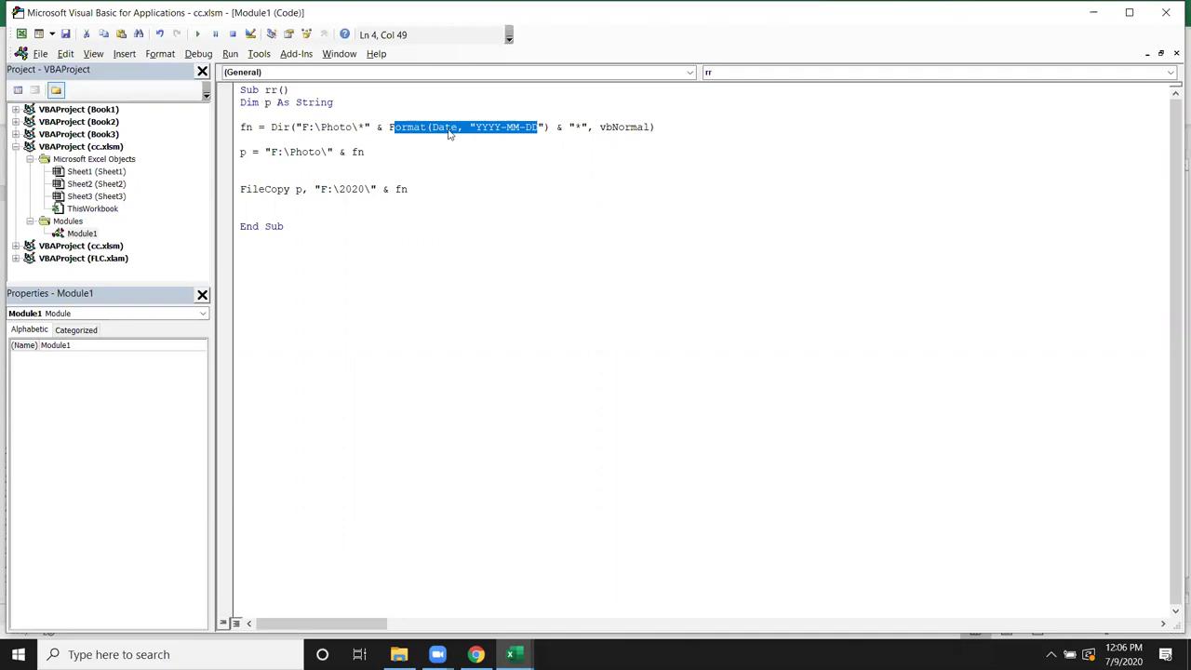
{"action": "left_click", "coordinate": [363, 128]}
{"action": "double_click", "coordinate": [363, 127]}
{"action": "double_click", "coordinate": [582, 128]}
{"action": "left_click", "coordinate": [384, 127]}
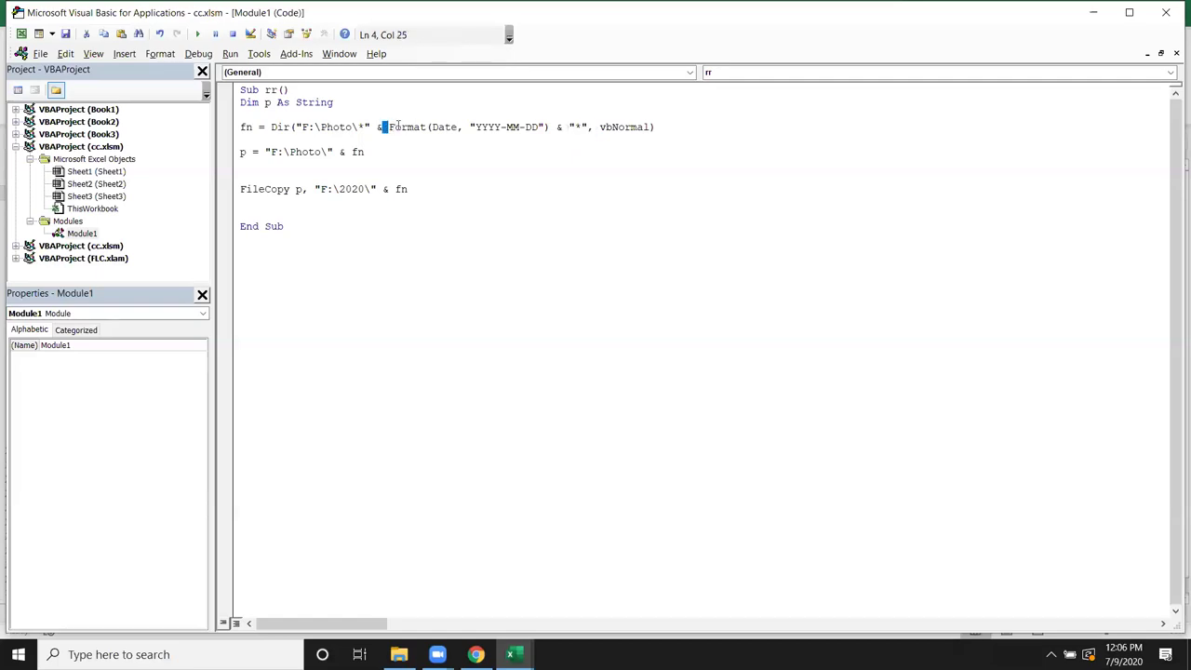
{"action": "left_click_drag", "start_coordinate": [388, 127], "coordinate": [551, 127]}
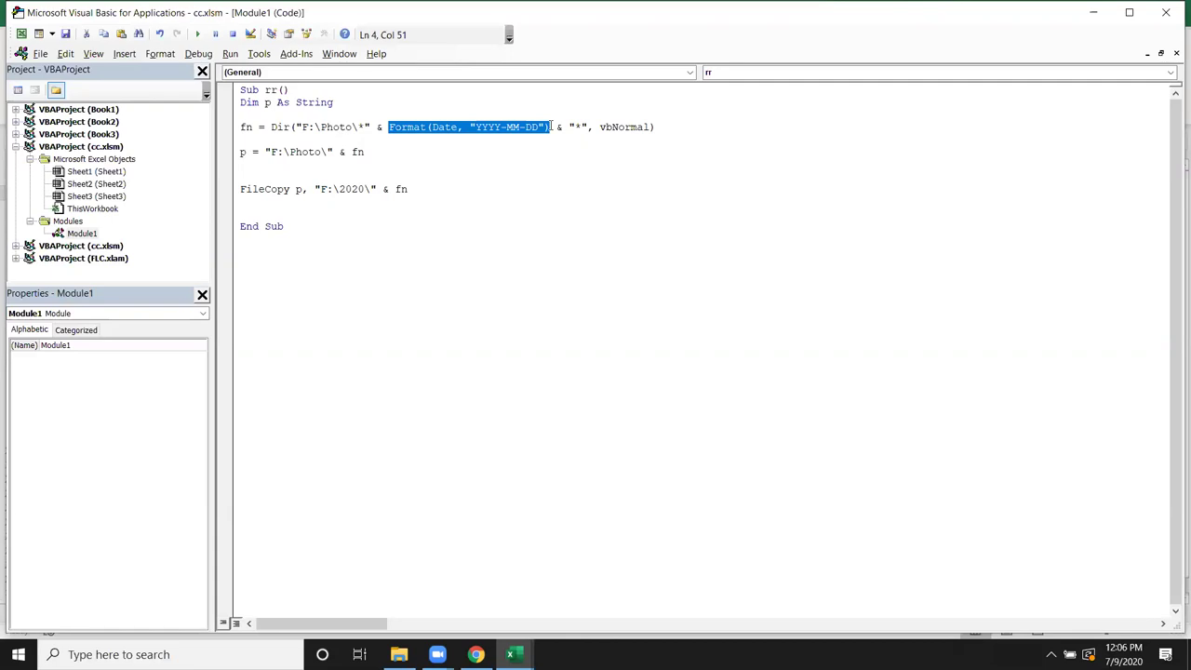
{"action": "left_click", "coordinate": [501, 173]}
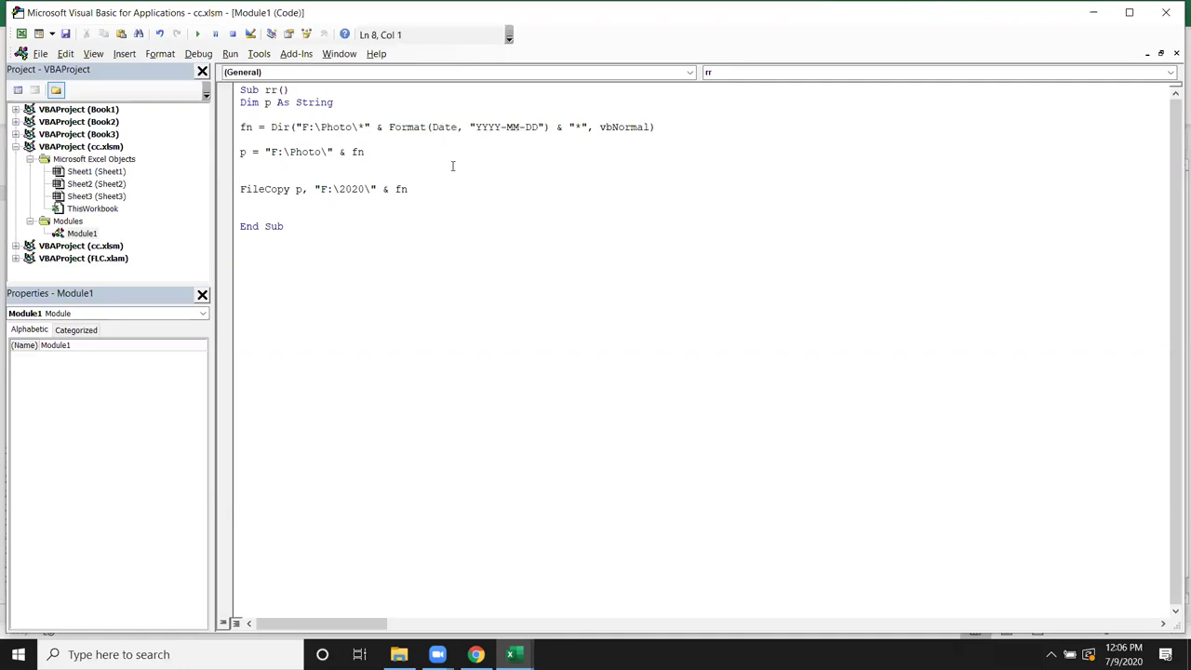
Review the Module1 macro, then open ThisWorkbook and highlight the rr call in Workbook_Open
{"action": "left_click_drag", "start_coordinate": [348, 248], "coordinate": [229, 88]}
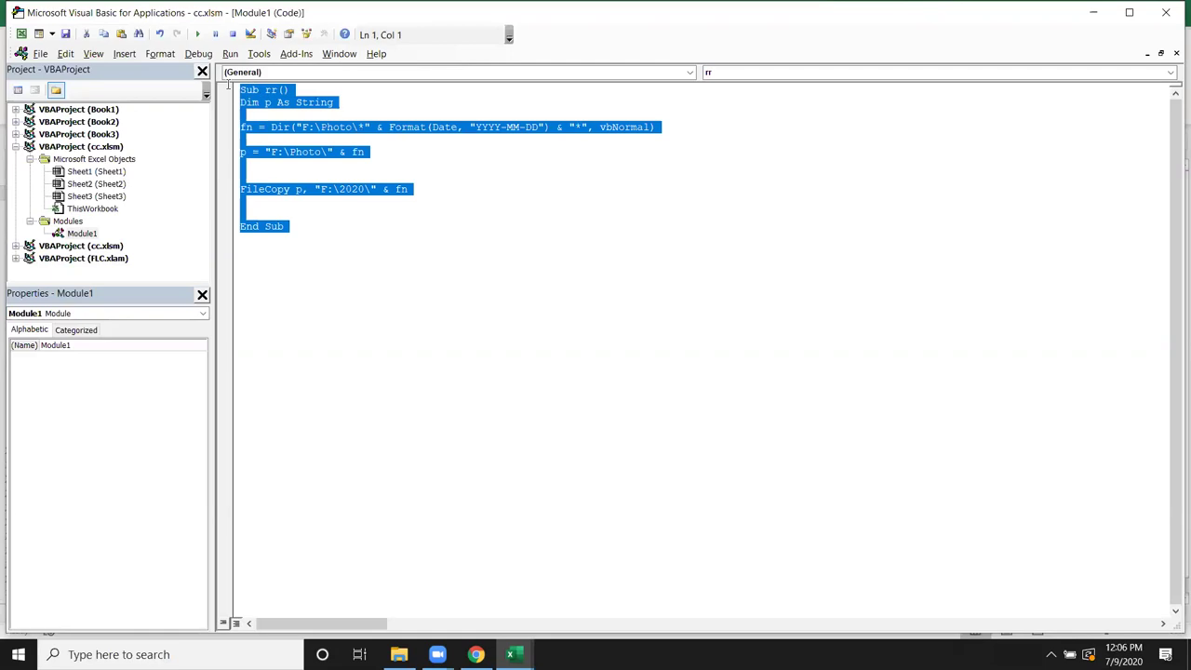
{"action": "left_click", "coordinate": [397, 289]}
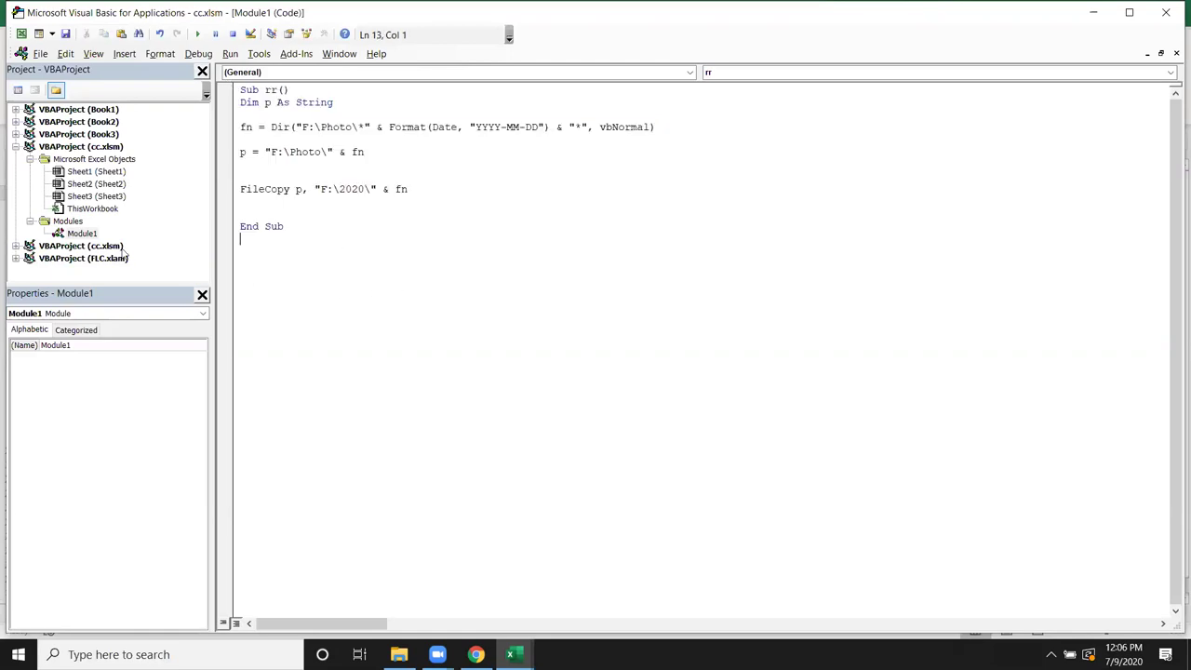
{"action": "double_click", "coordinate": [98, 211]}
{"action": "left_click_drag", "start_coordinate": [253, 102], "coordinate": [229, 102]}
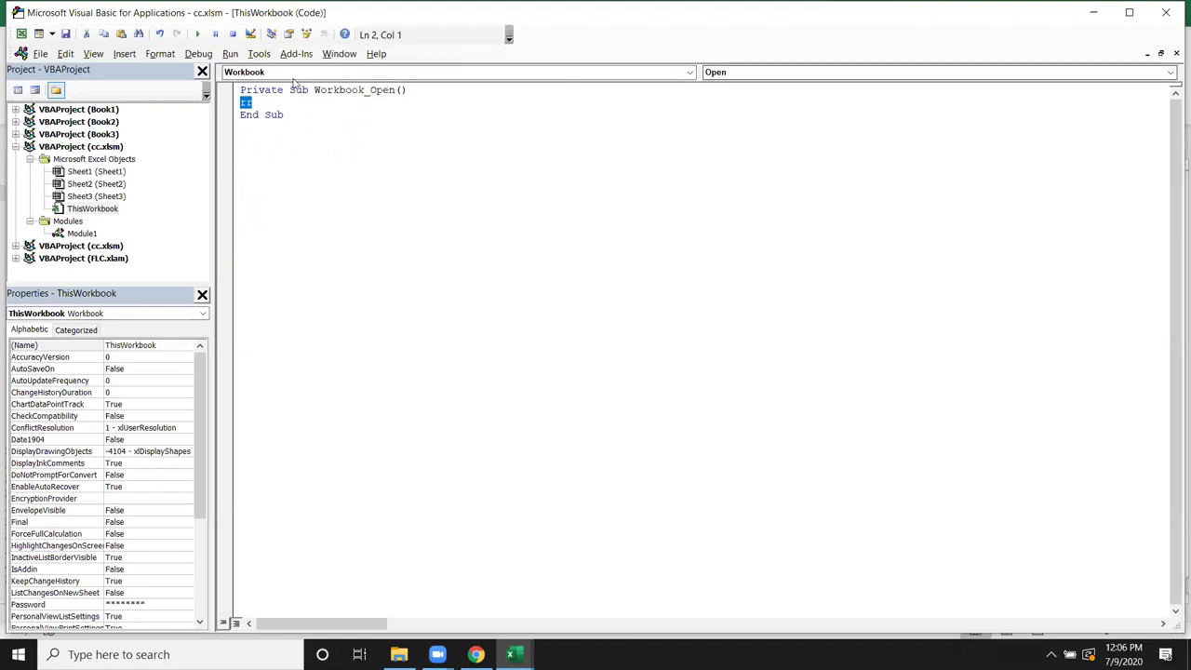
Highlight the rr call in Workbook_Open, then reopen the Module1 code window
{"action": "double_click", "coordinate": [247, 103]}
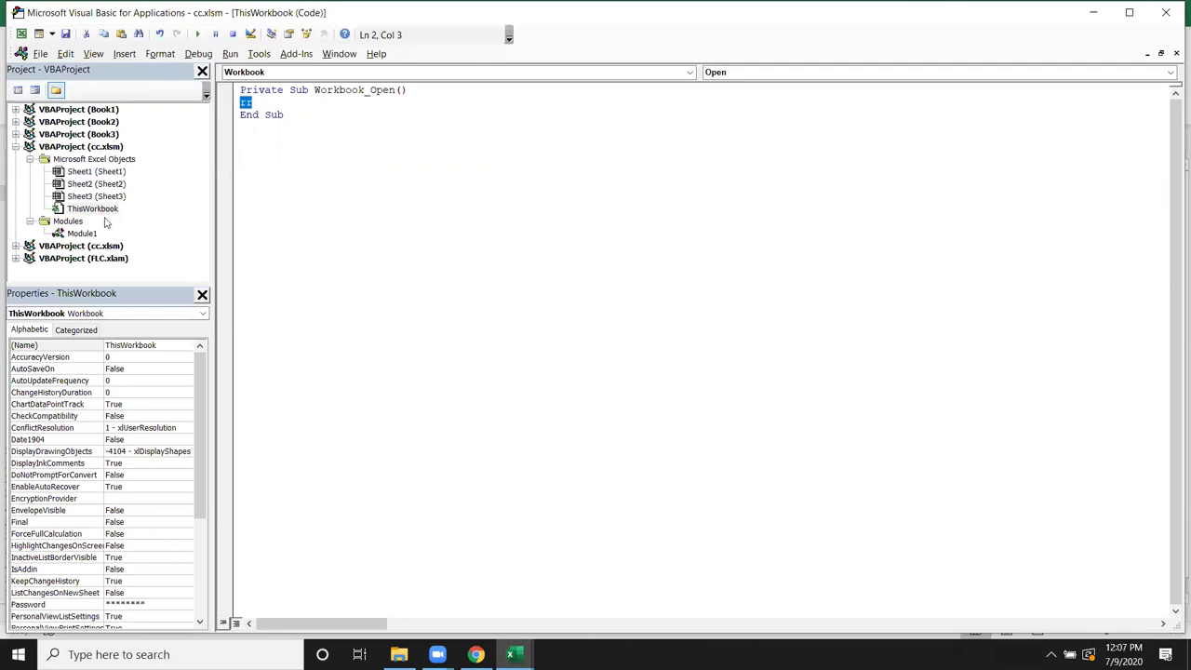
{"action": "left_click", "coordinate": [80, 234]}
{"action": "double_click", "coordinate": [80, 234]}
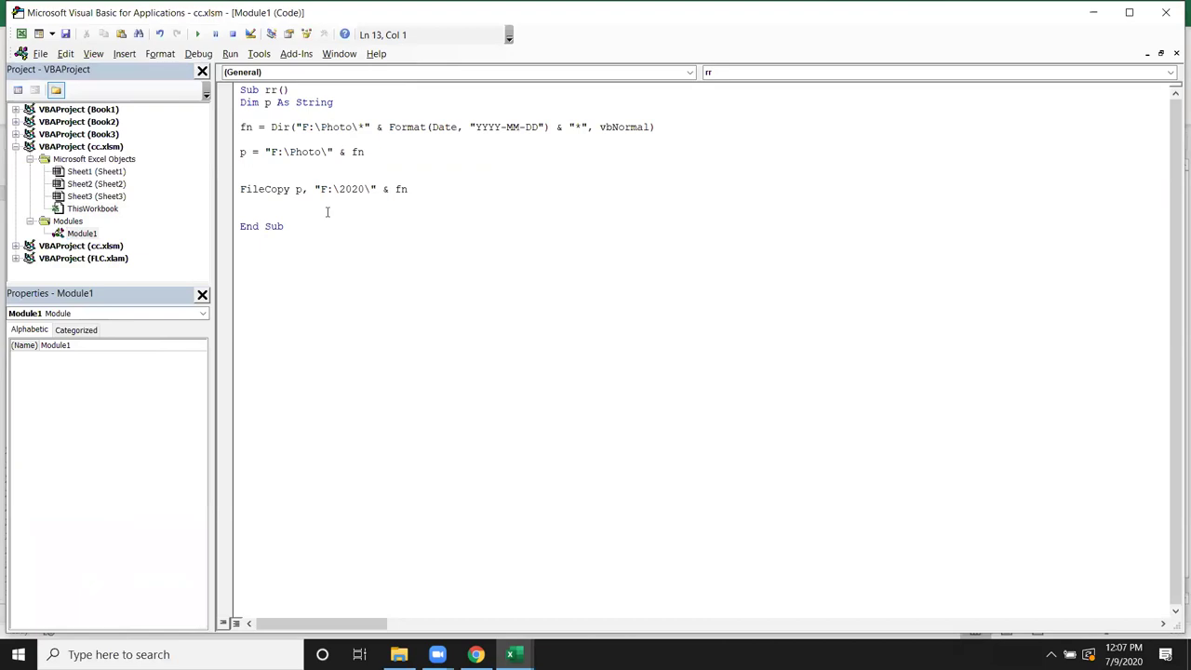
Review the Format date expression and its MM code, then the p = and FileCopy lines
{"action": "left_click_drag", "start_coordinate": [388, 129], "coordinate": [552, 132]}
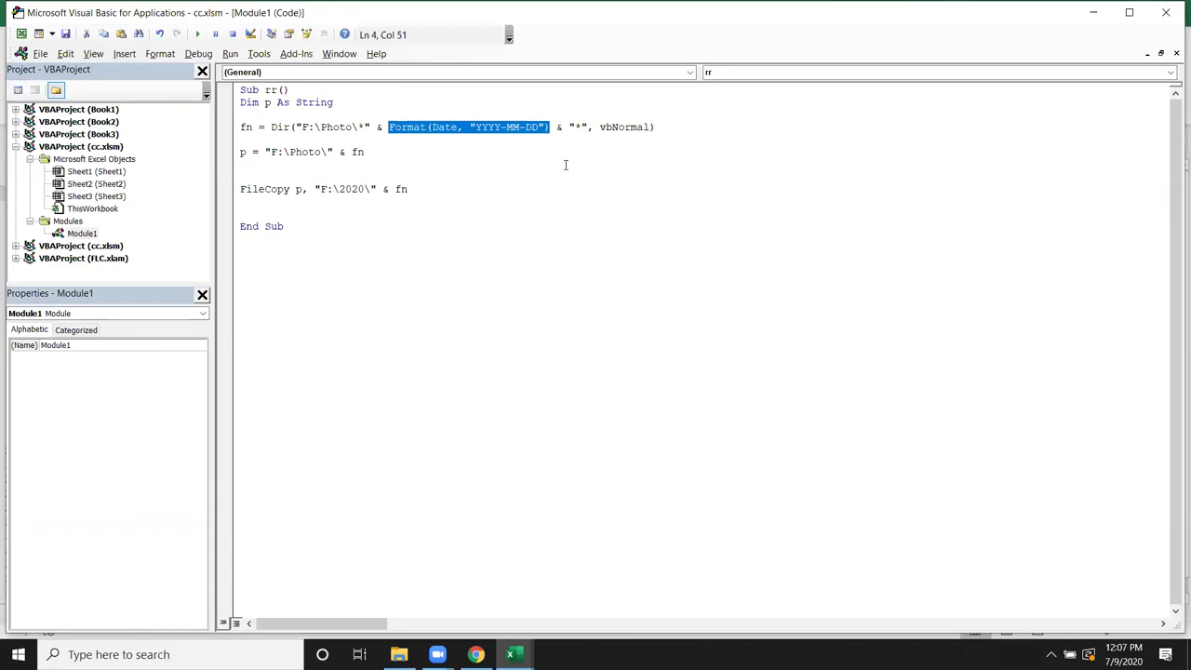
{"action": "double_click", "coordinate": [513, 128]}
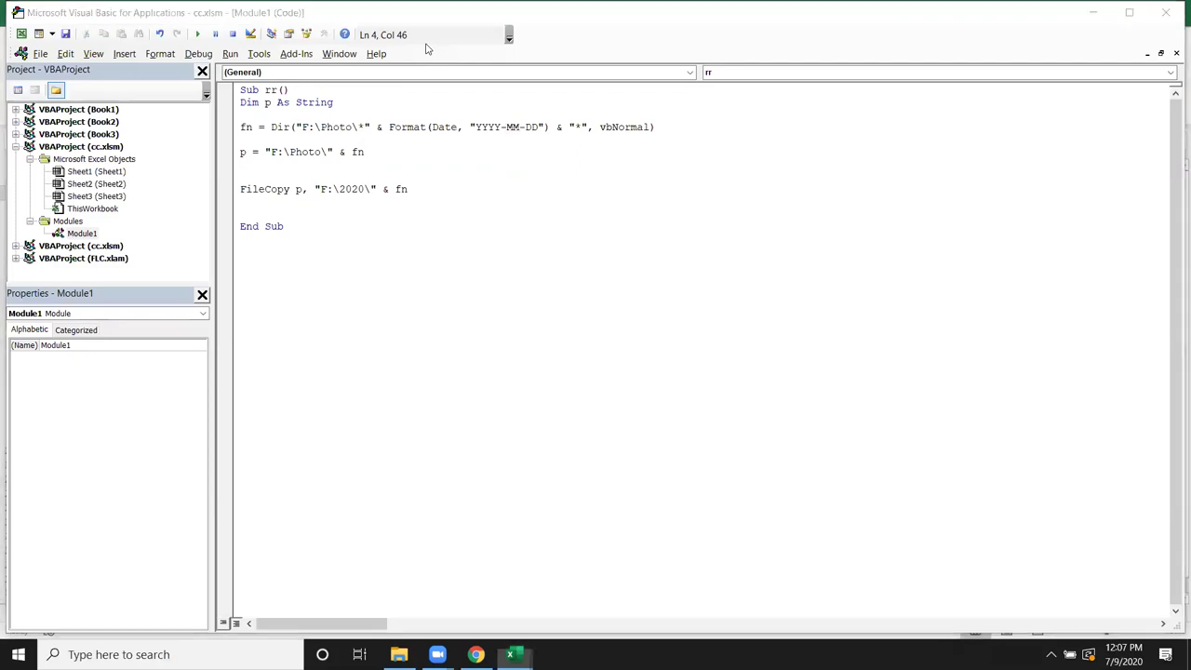
{"action": "left_click", "coordinate": [546, 140]}
{"action": "left_click", "coordinate": [380, 165]}
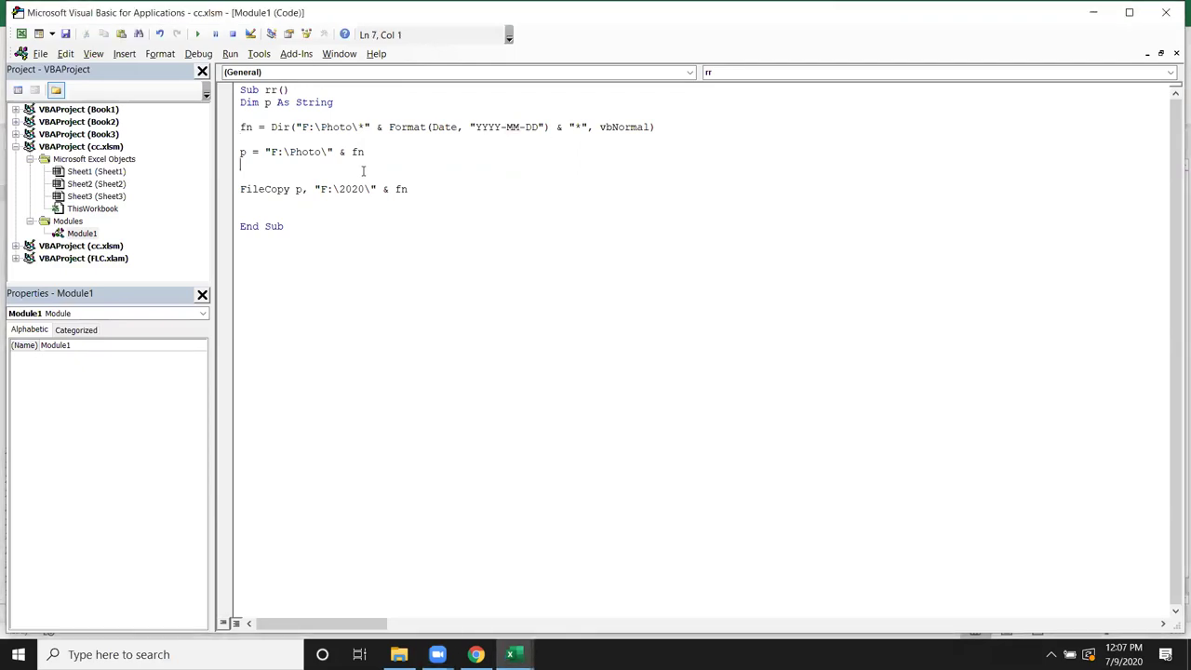
{"action": "left_click", "coordinate": [301, 202]}
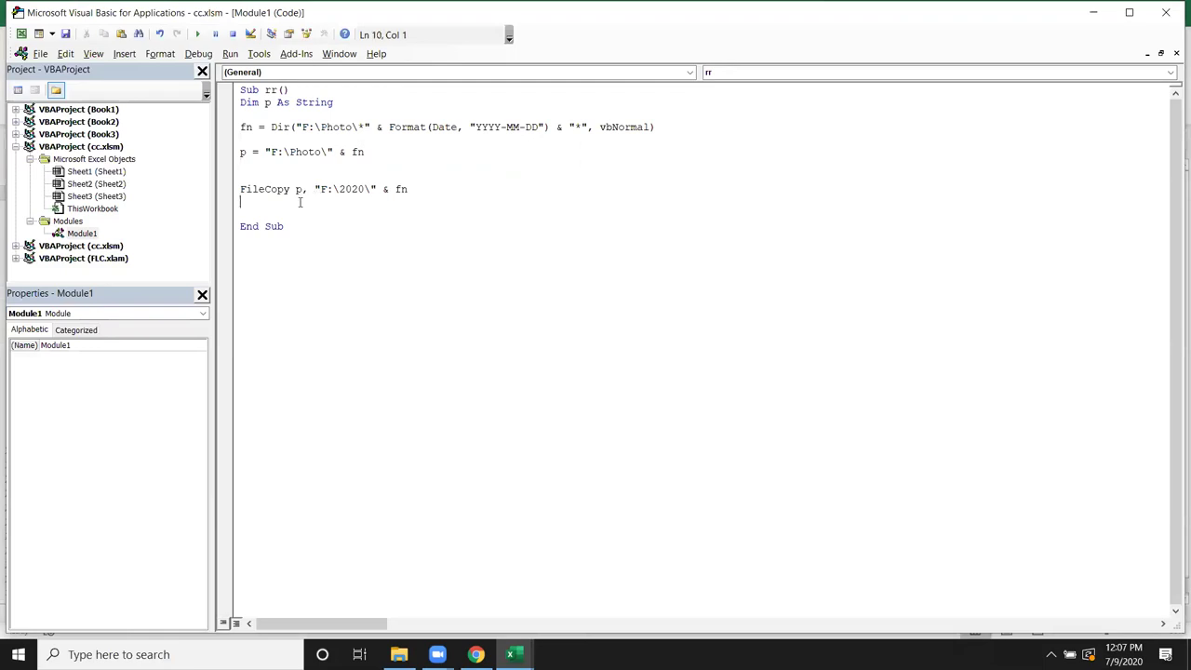